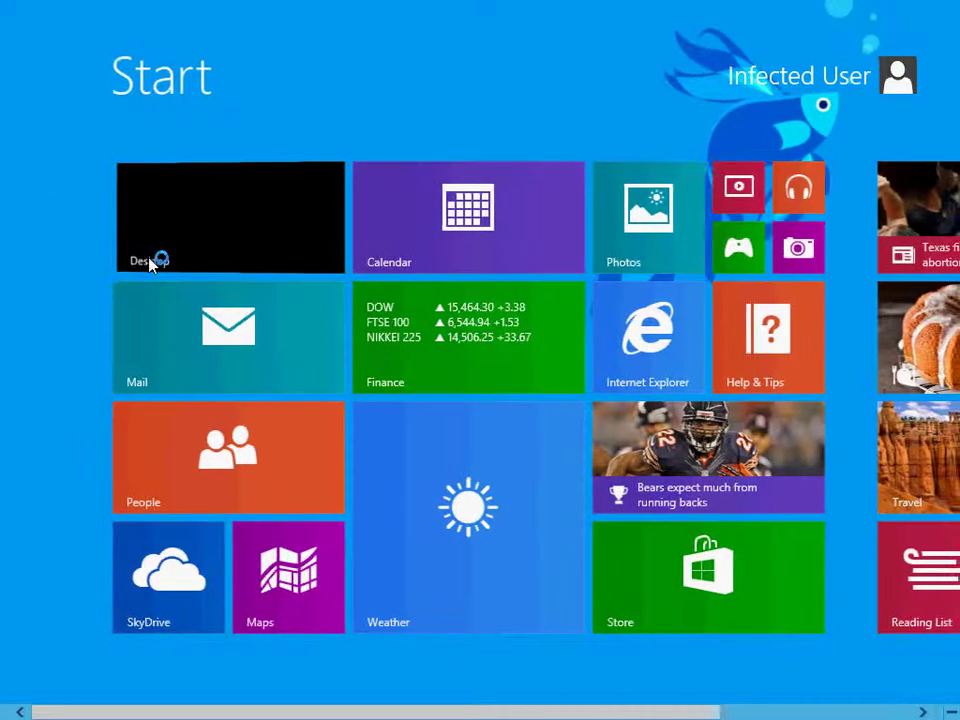
- Switch from the Start screen to the desktop using the Desktop tile
{"action": "left_click", "coordinate": [154, 261]}
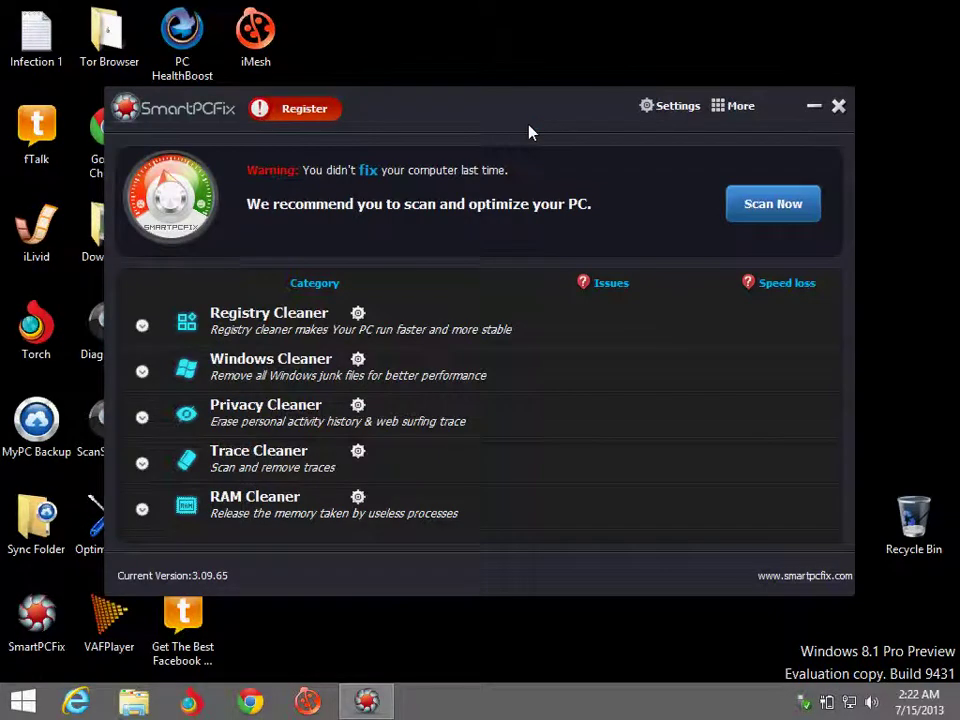
- Open Task Manager from the taskbar in full-detail view on the Startup tab
{"action": "right_click", "coordinate": [529, 708]}
{"action": "left_click", "coordinate": [564, 643]}
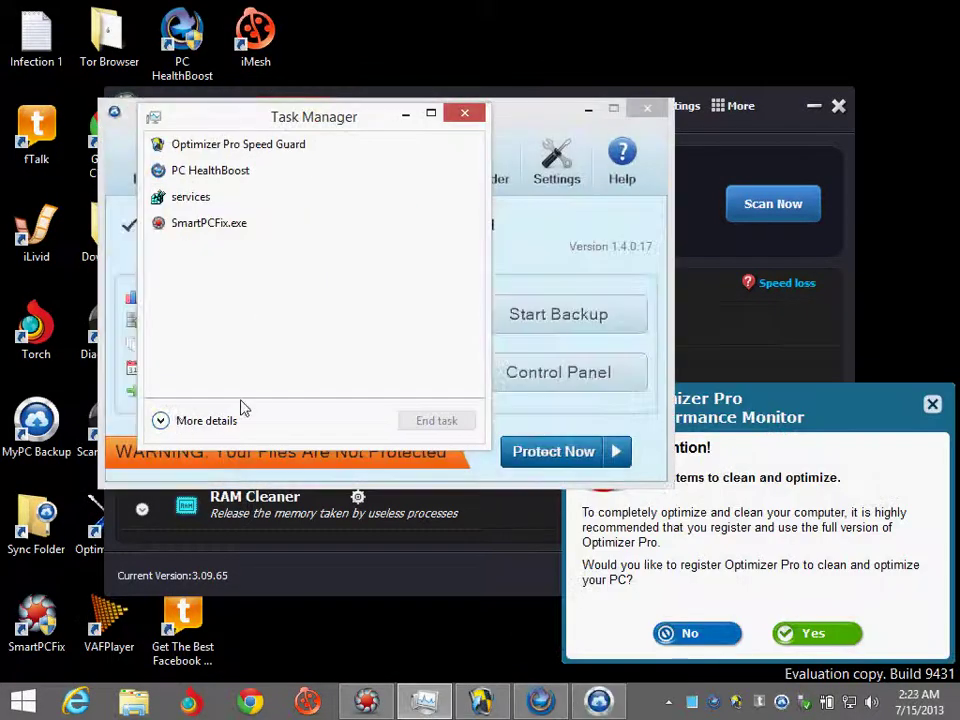
{"action": "left_click", "coordinate": [167, 421]}
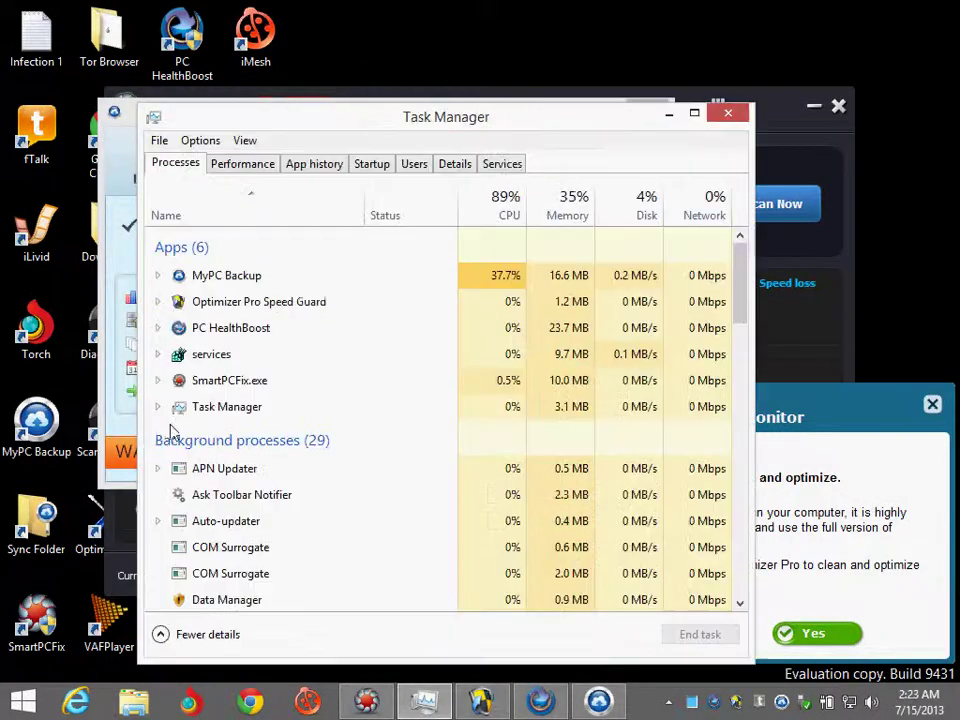
{"action": "left_click", "coordinate": [368, 165]}
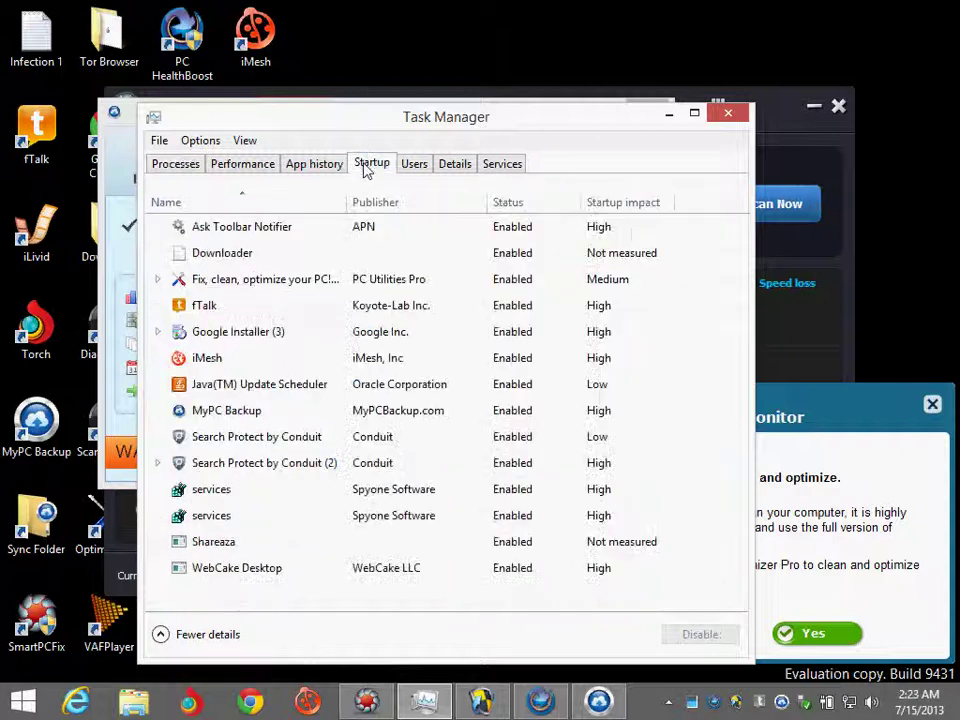
- Disable Ask Toolbar Notifier, Downloader, fTalk and Google Installer at startup
{"action": "right_click", "coordinate": [215, 231]}
{"action": "left_click", "coordinate": [240, 246]}
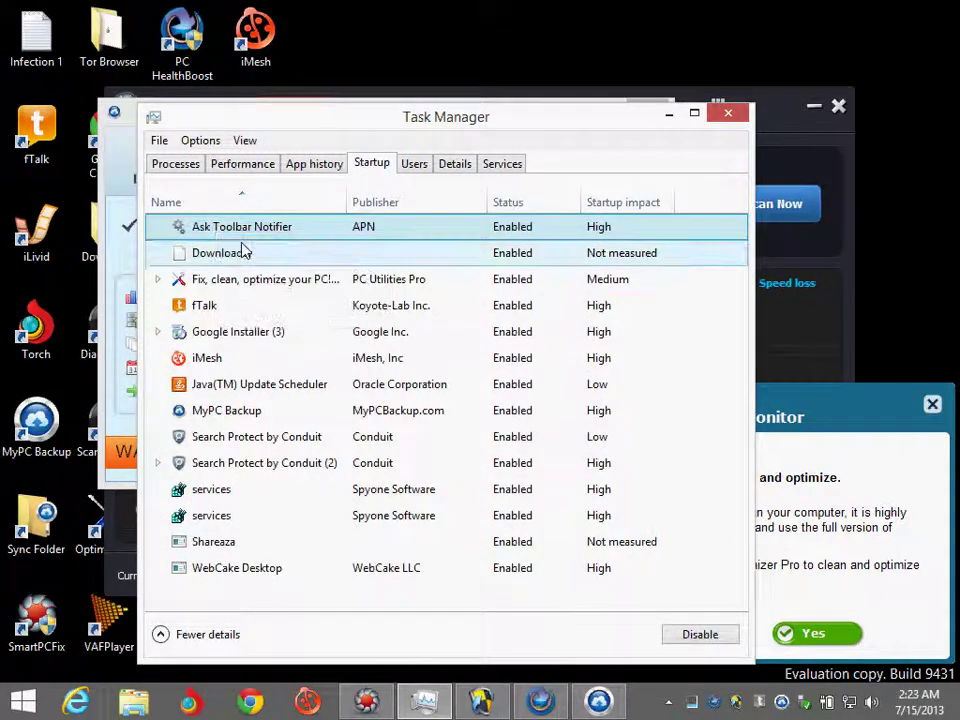
{"action": "right_click", "coordinate": [211, 259]}
{"action": "left_click", "coordinate": [244, 264]}
{"action": "right_click", "coordinate": [205, 284]}
{"action": "right_click", "coordinate": [205, 306]}
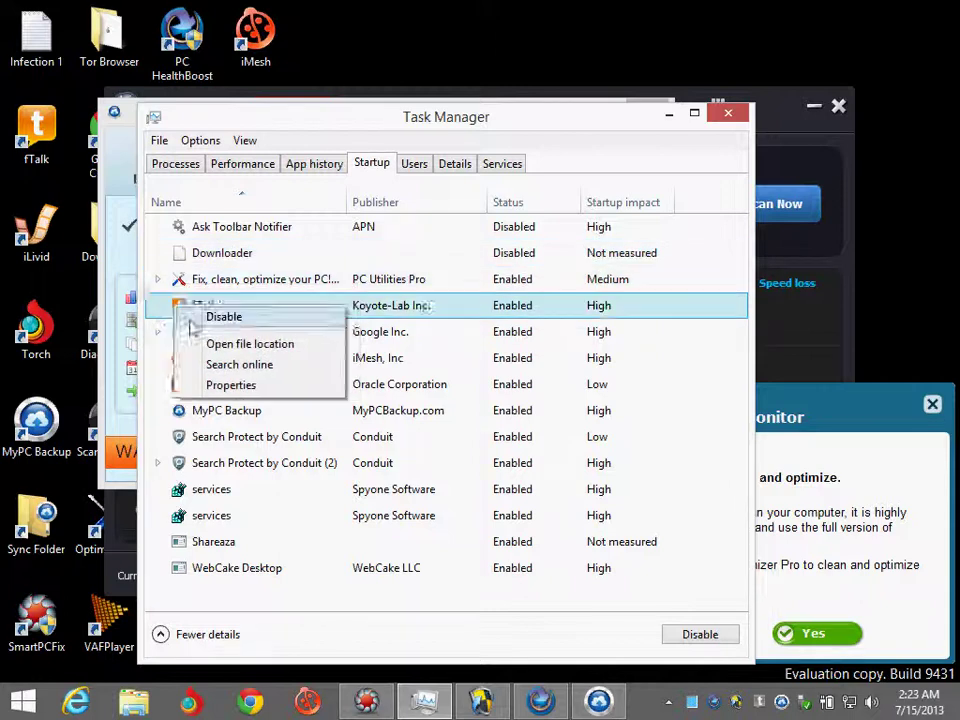
{"action": "left_click", "coordinate": [225, 316]}
{"action": "left_click", "coordinate": [235, 331]}
{"action": "left_click", "coordinate": [700, 634]}
- Disable iMesh, WebCake Desktop and both services startup items
{"action": "right_click", "coordinate": [560, 560]}
{"action": "left_click", "coordinate": [574, 567]}
{"action": "left_click", "coordinate": [606, 542]}
{"action": "left_click", "coordinate": [594, 514]}
{"action": "right_click", "coordinate": [594, 512]}
{"action": "left_click", "coordinate": [590, 510]}
{"action": "left_click", "coordinate": [585, 497]}
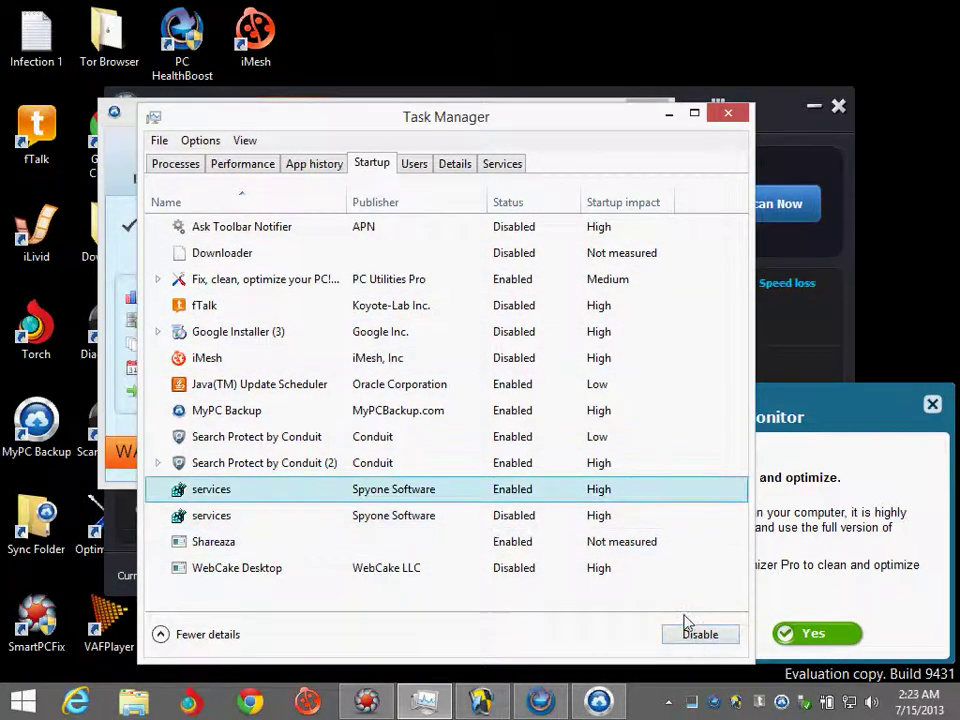
{"action": "left_click", "coordinate": [699, 636]}
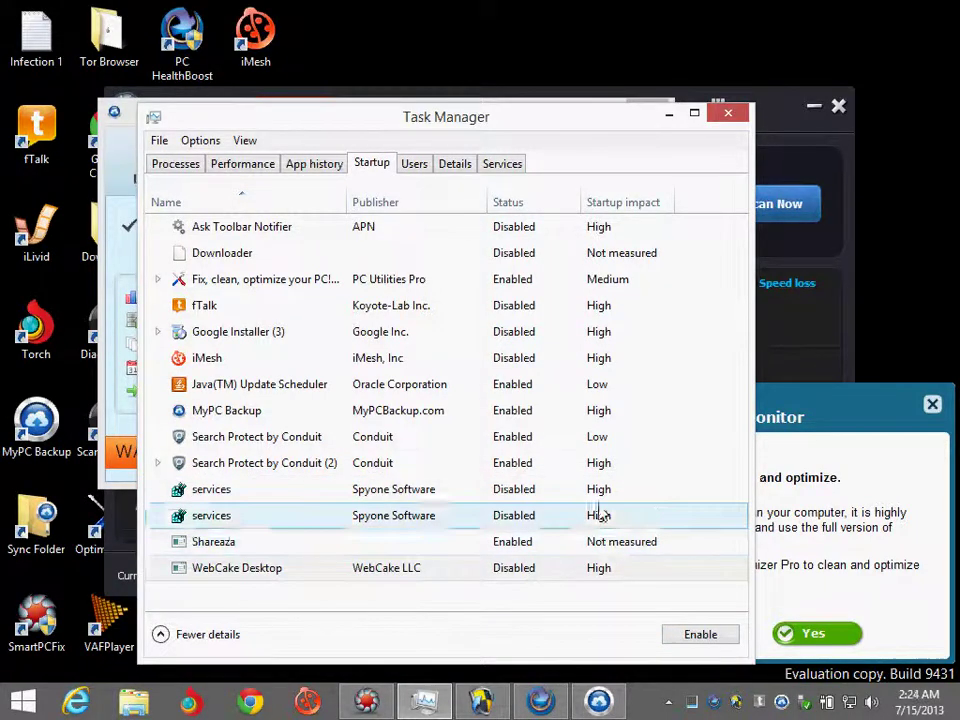
- Disable both Search Protect by Conduit entries, MyPC Backup and Java(TM) Update Scheduler
{"action": "right_click", "coordinate": [591, 463]}
{"action": "left_click", "coordinate": [620, 497]}
{"action": "left_click", "coordinate": [600, 441]}
{"action": "left_click", "coordinate": [699, 634]}
{"action": "key", "text": "Up"}
{"action": "left_click", "coordinate": [699, 634]}
{"action": "key", "text": "Up"}
{"action": "left_click", "coordinate": [699, 634]}
- Disable Google Installer (3), PC Utilities Pro and Shareaza, confirming Ask Toolbar Notifier stays disabled
{"action": "left_click", "coordinate": [590, 360]}
{"action": "left_click", "coordinate": [605, 325]}
{"action": "left_click", "coordinate": [606, 281]}
{"action": "right_click", "coordinate": [606, 281]}
{"action": "left_click", "coordinate": [632, 300]}
{"action": "left_click", "coordinate": [632, 234]}
{"action": "left_click", "coordinate": [655, 541]}
{"action": "left_click", "coordinate": [700, 634]}
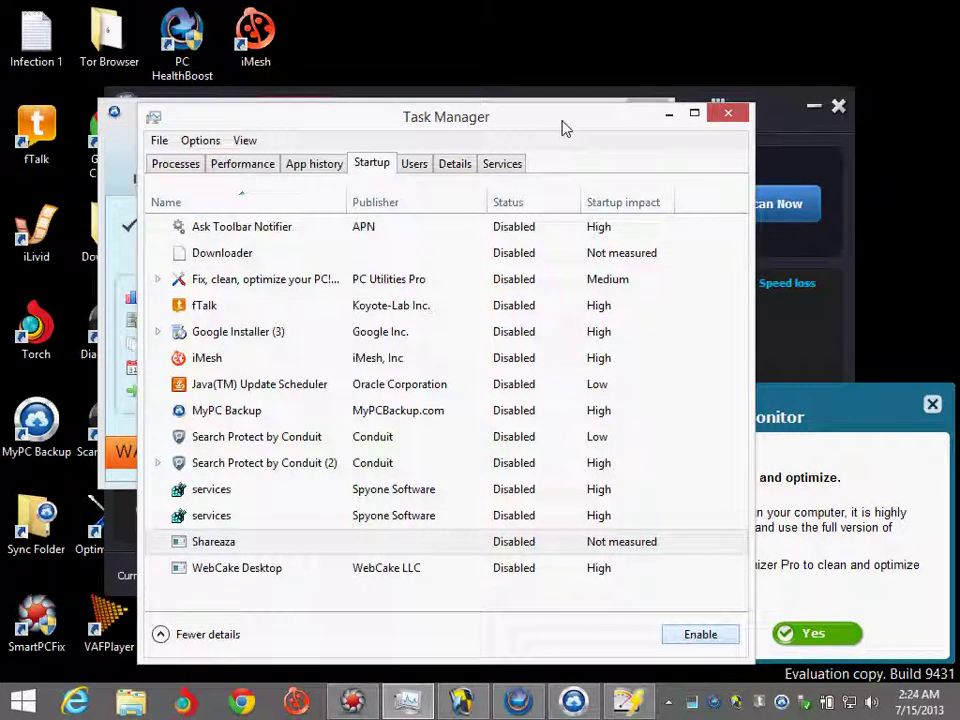
- Close Task Manager, review msconfig's Startup tab, and cancel without changes
{"action": "left_click", "coordinate": [726, 114]}
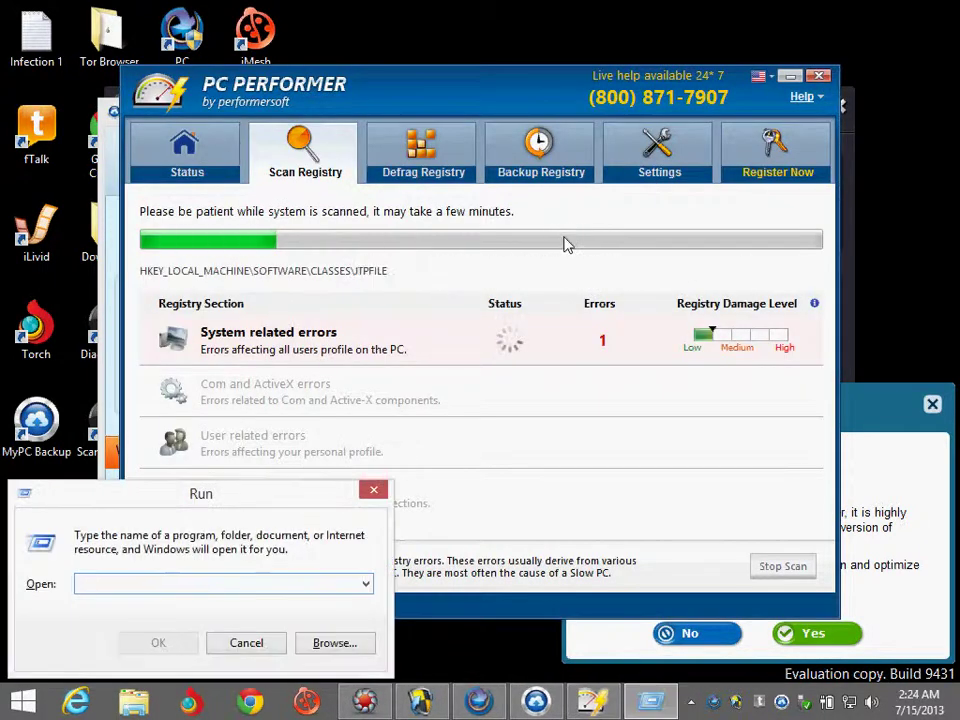
{"action": "type", "text": "msconfig"}
{"action": "key", "text": "Return"}
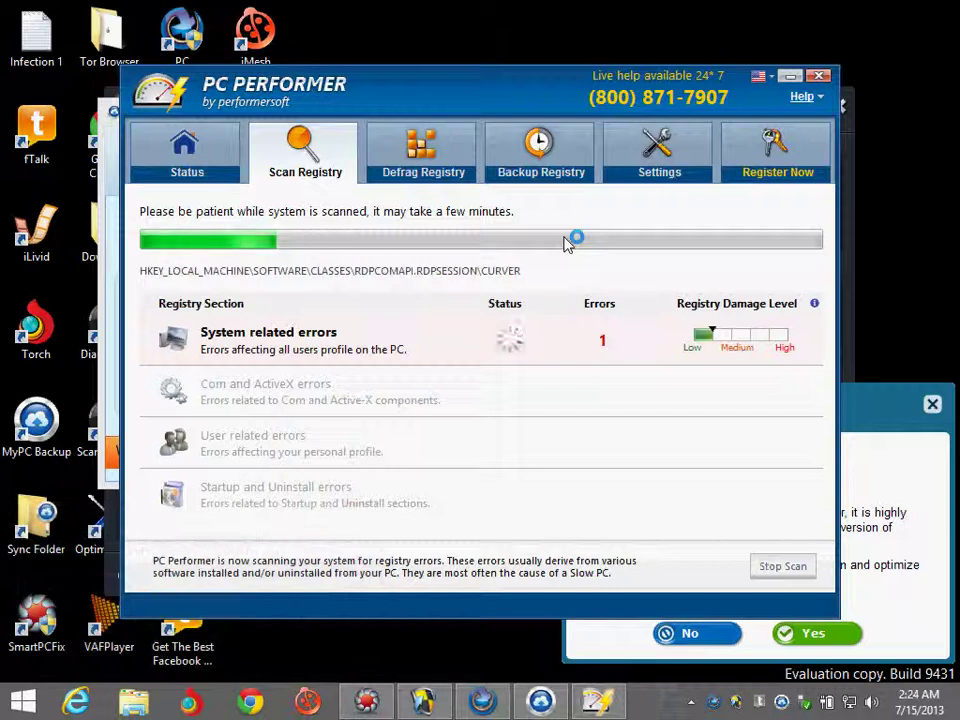
{"action": "left_click", "coordinate": [377, 205]}
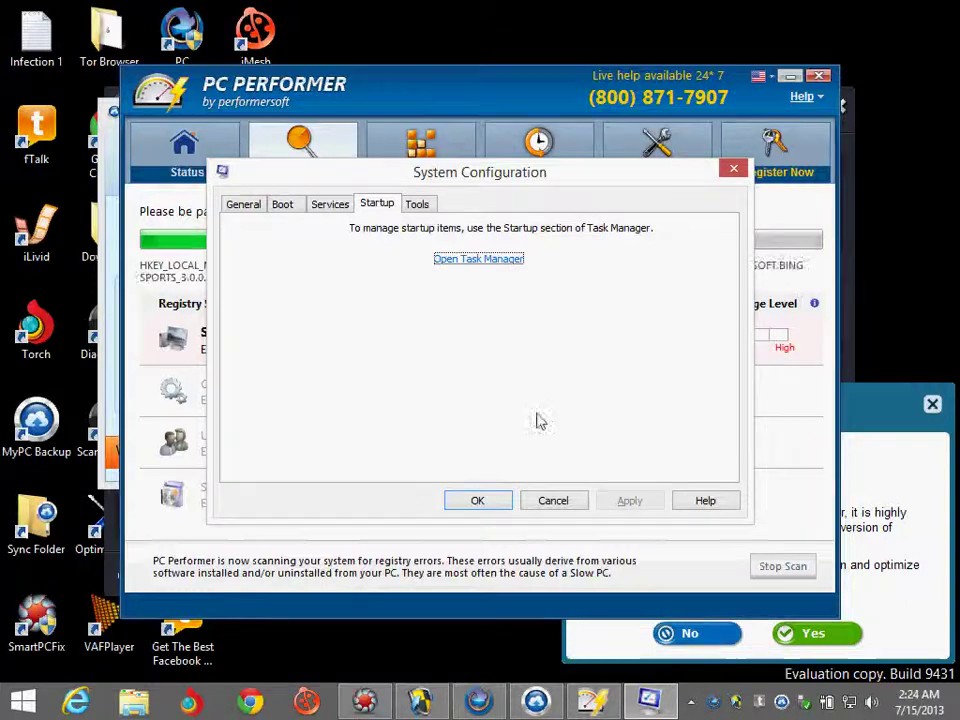
{"action": "left_click", "coordinate": [563, 501]}
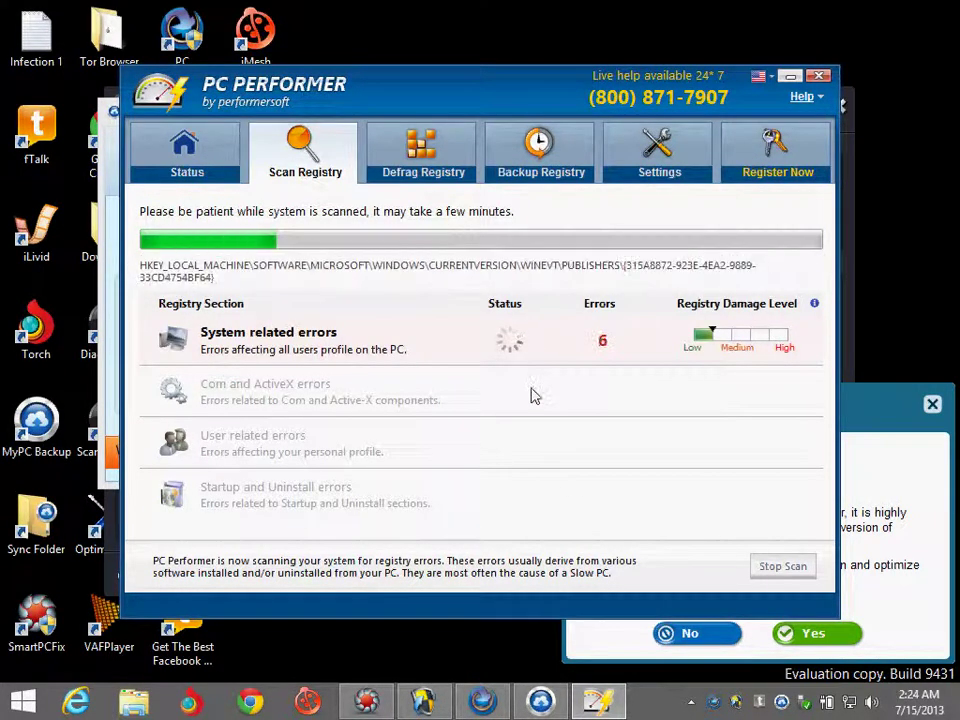
- Enable Safe boot with Network on msconfig's Boot tab, apply it, and restart
{"action": "key", "text": "super+r"}
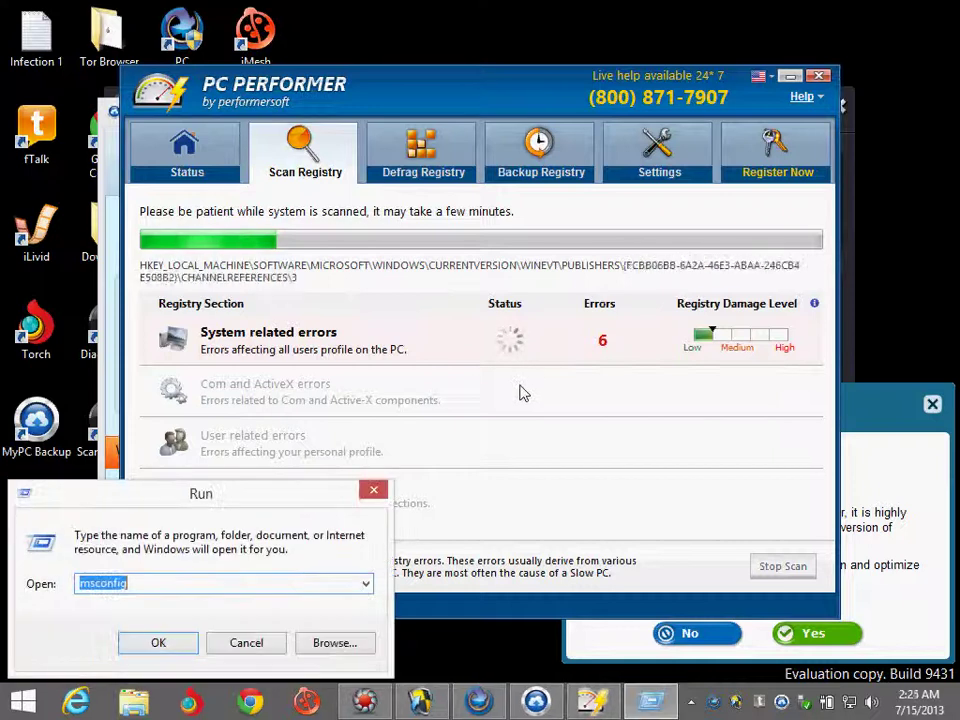
{"action": "type", "text": "Msconfig"}
{"action": "key", "text": "Return"}
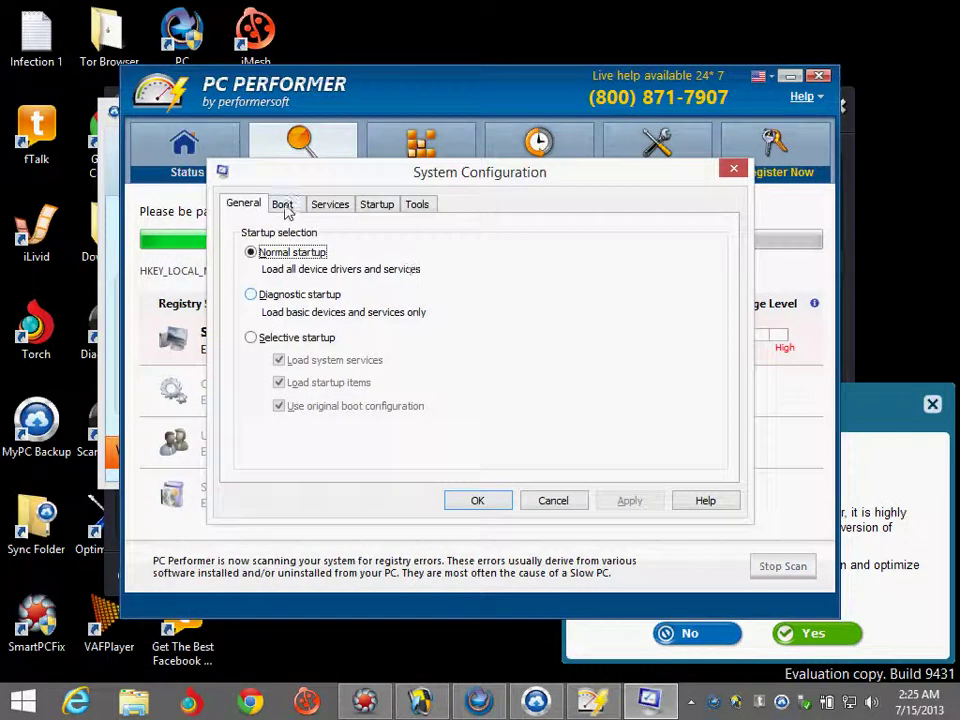
{"action": "left_click", "coordinate": [284, 205]}
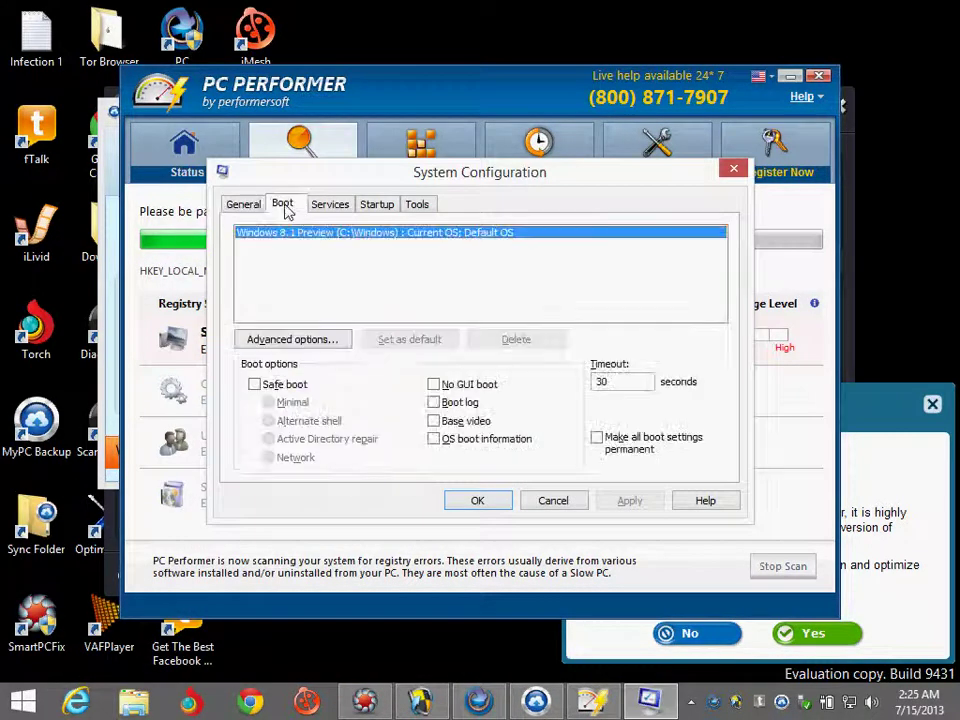
{"action": "left_click", "coordinate": [286, 386]}
{"action": "left_click", "coordinate": [283, 459]}
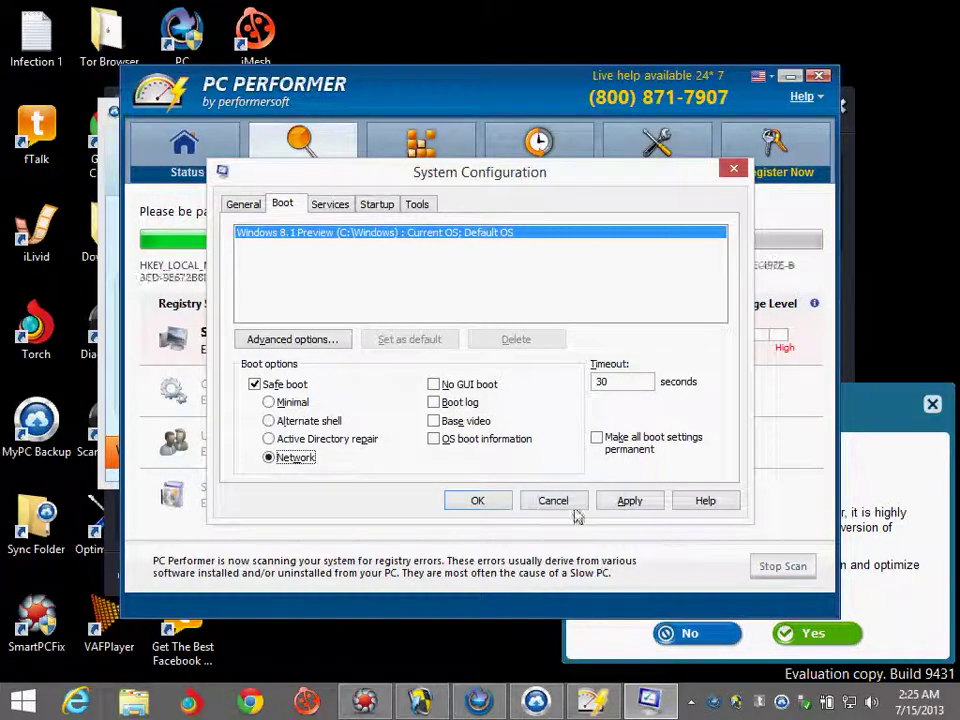
{"action": "left_click", "coordinate": [616, 503]}
{"action": "left_click", "coordinate": [490, 502]}
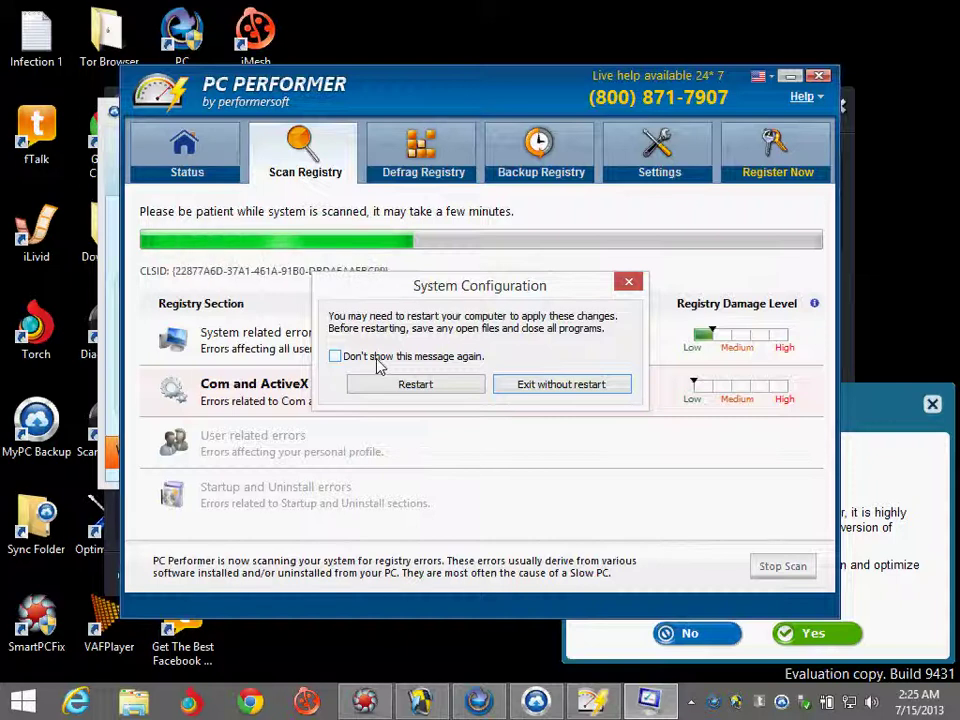
{"action": "left_click", "coordinate": [436, 389]}
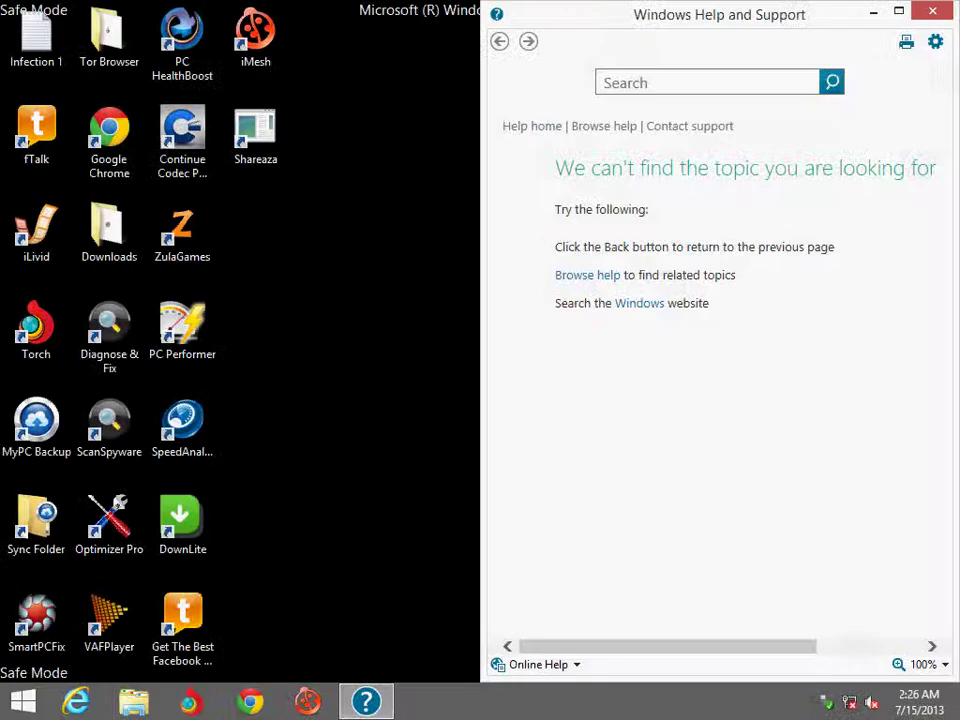
- Close Windows Help and Support and dismiss the desktop context menu
{"action": "left_click", "coordinate": [932, 12]}
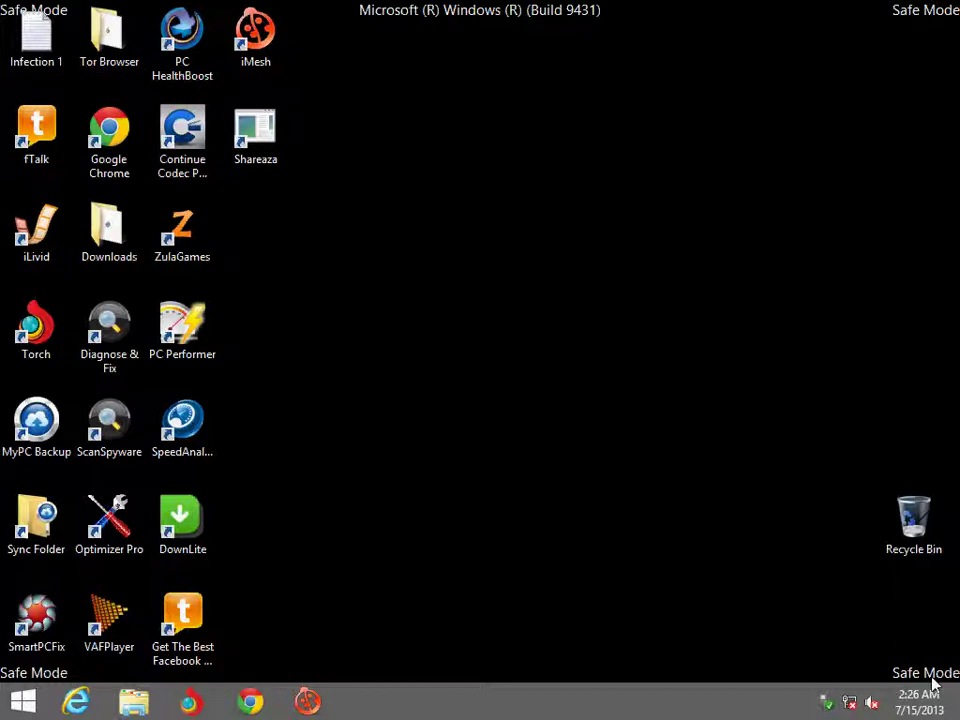
{"action": "right_click", "coordinate": [804, 285]}
{"action": "left_click", "coordinate": [478, 12]}
- Launch Chrome, go to google.com, and search for Rkill
{"action": "double_click", "coordinate": [120, 128]}
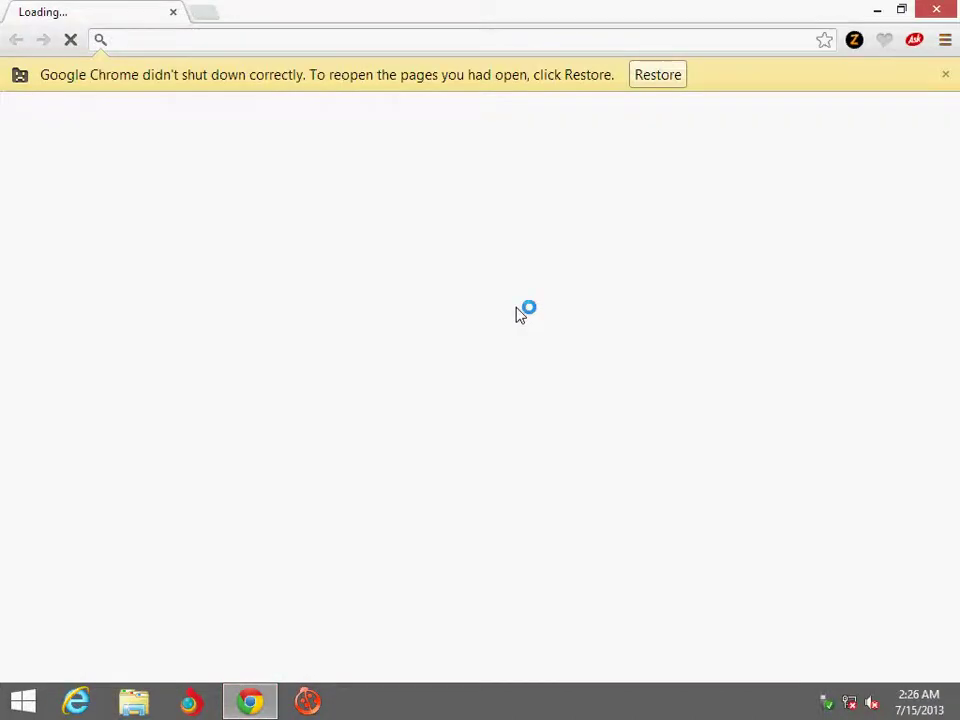
{"action": "type", "text": "google.com"}
{"action": "key", "text": "Return"}
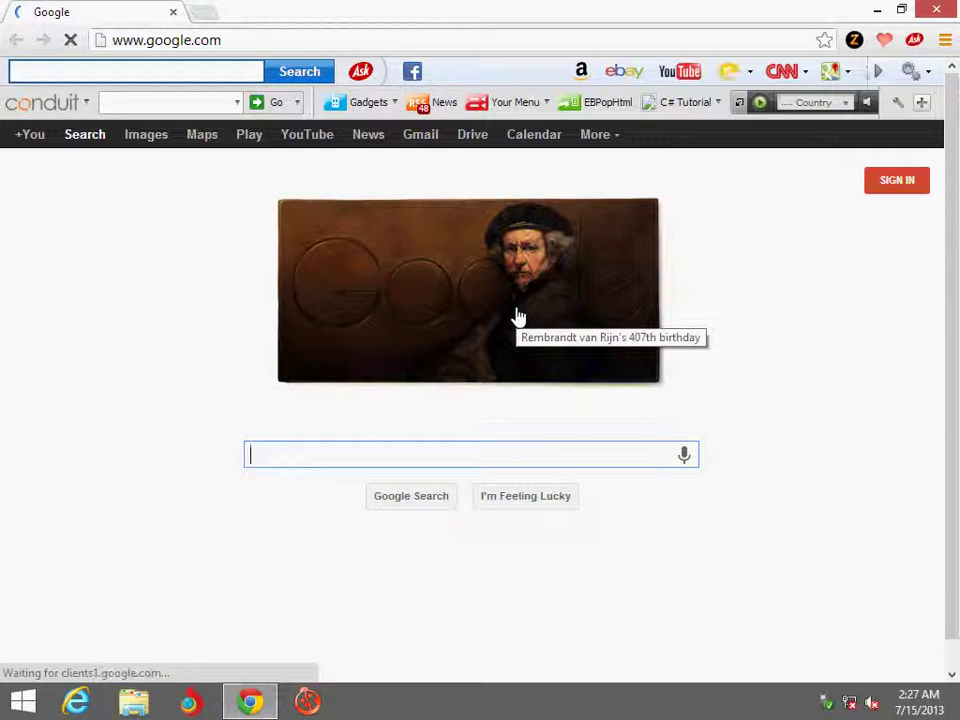
{"action": "type", "text": "Rkill"}
{"action": "key", "text": "Return"}
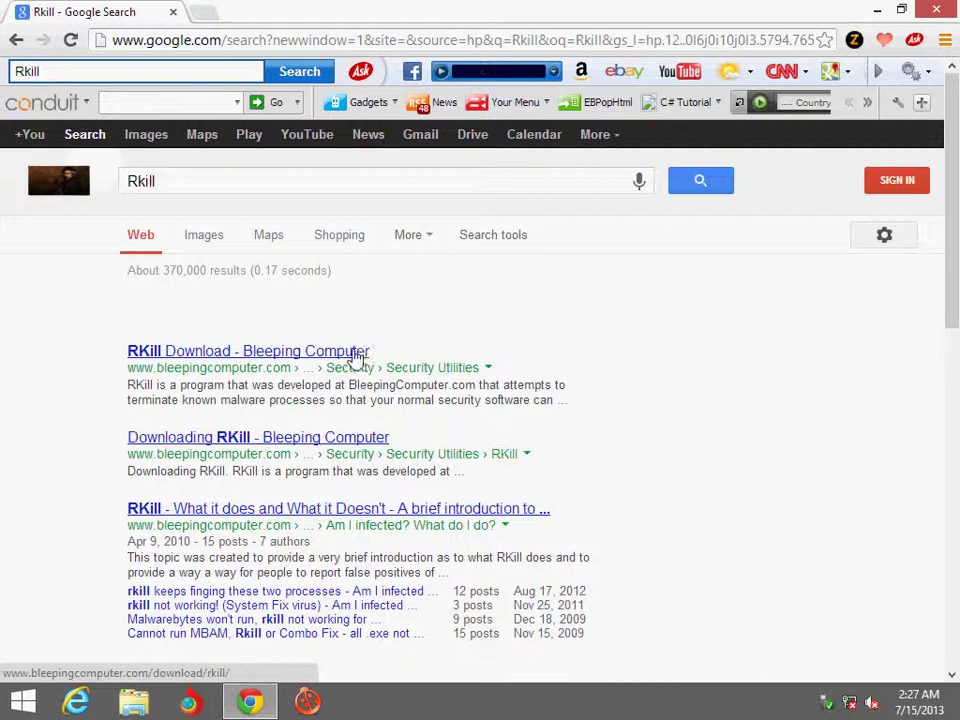
- Download rkill.exe from the Bleeping Computer RKill result page
{"action": "scroll", "coordinate": [456, 482], "scroll_direction": "down", "scroll_amount": 4}
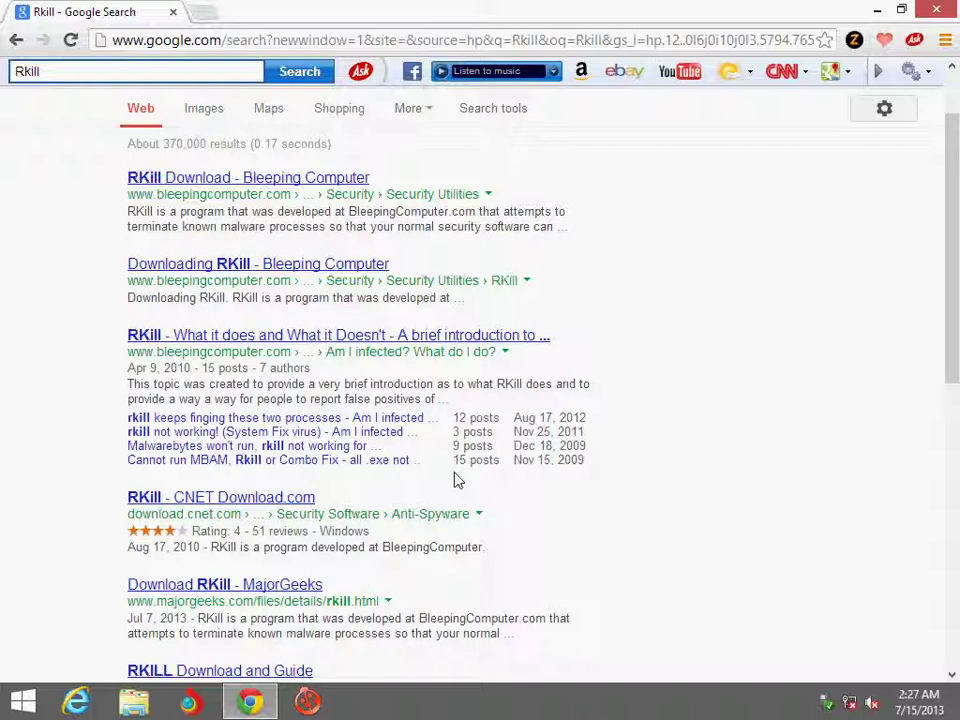
{"action": "left_click", "coordinate": [329, 180]}
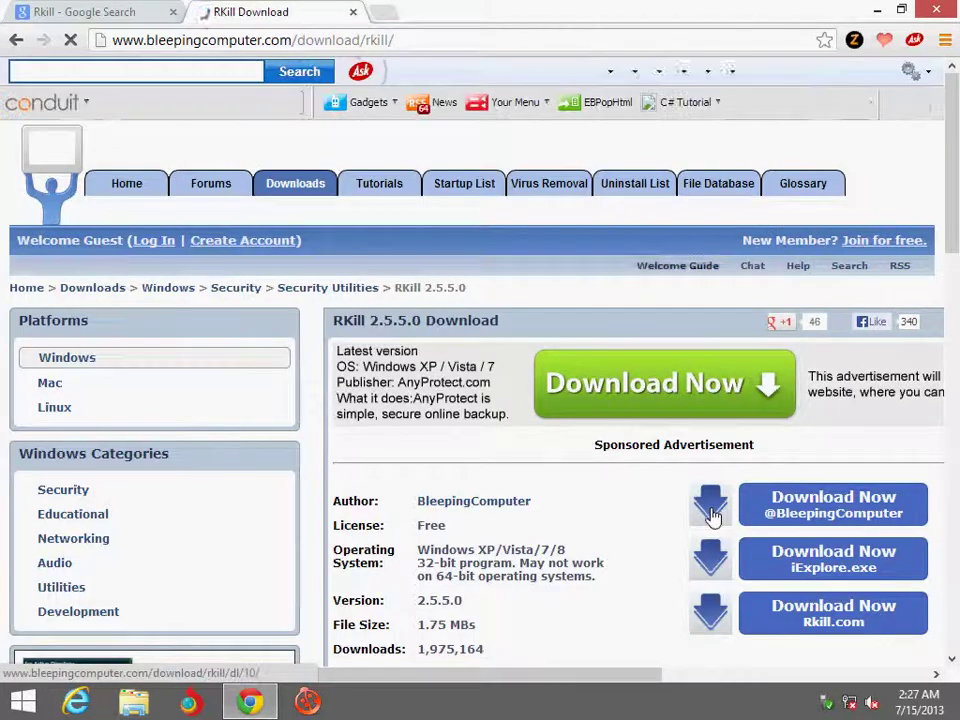
{"action": "left_click", "coordinate": [713, 513]}
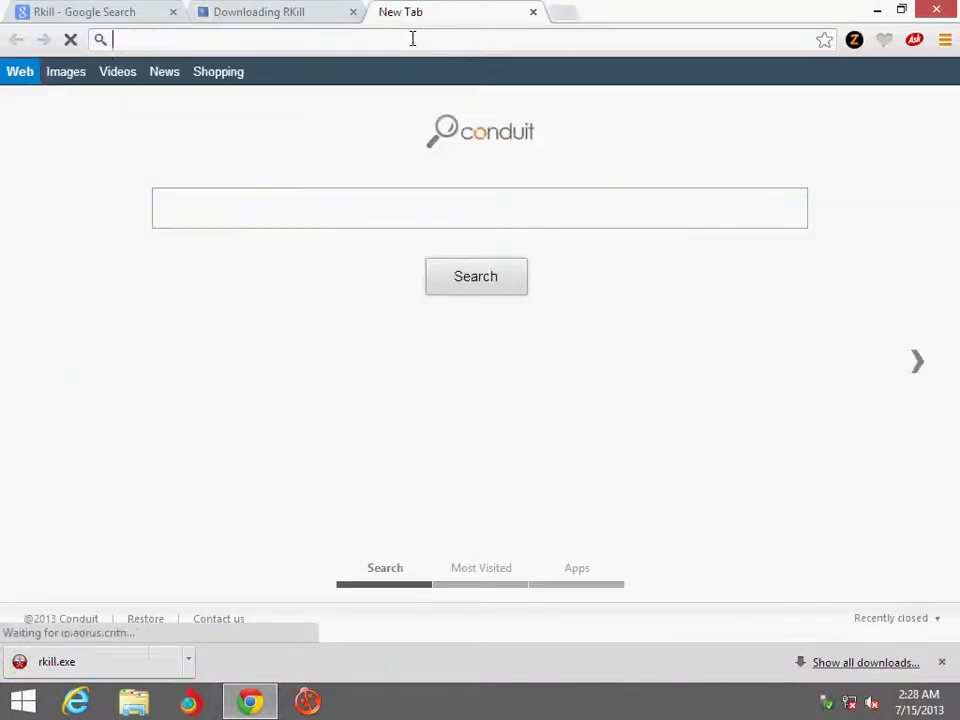
- Replace the Rkill search with a Google search for malwarebytes
{"action": "type", "text": "goog"}
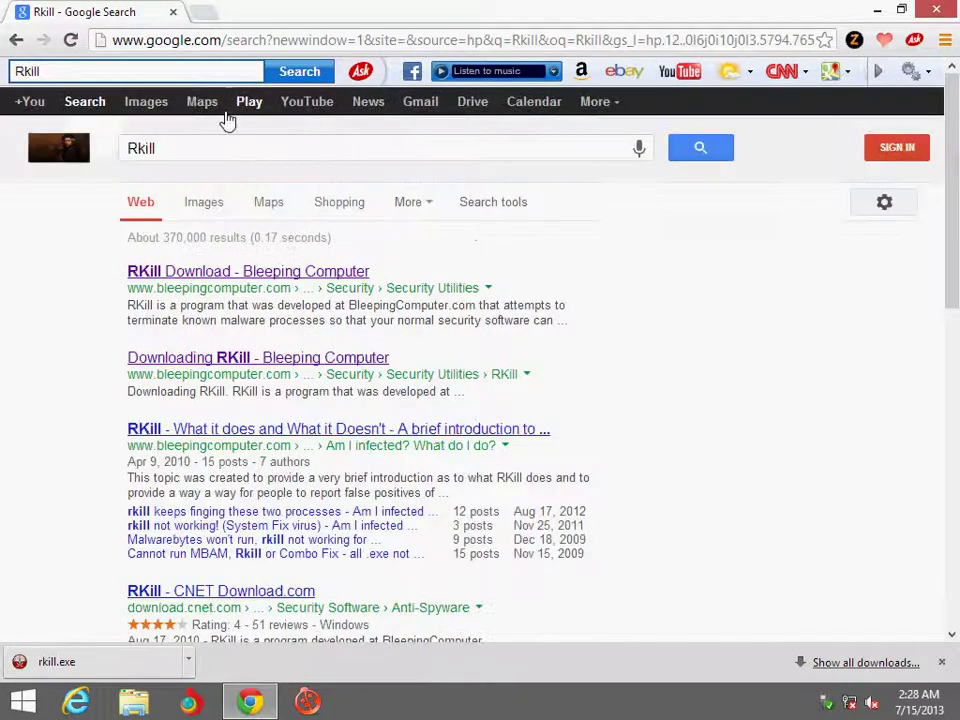
{"action": "left_click_drag", "start_coordinate": [231, 148], "coordinate": [73, 143]}
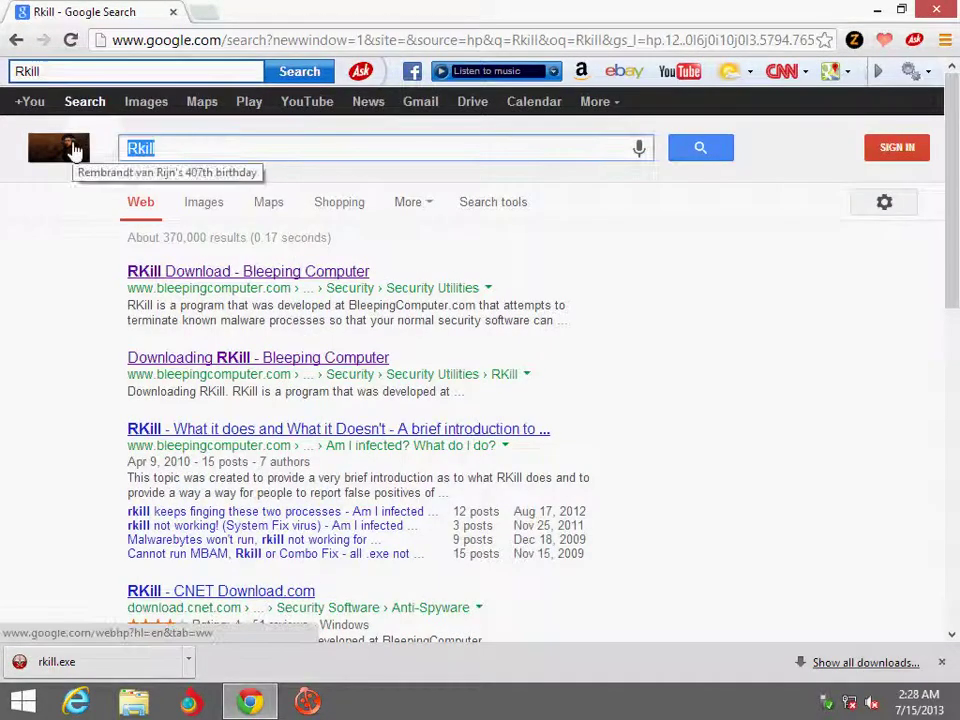
{"action": "type", "text": "malaware"}
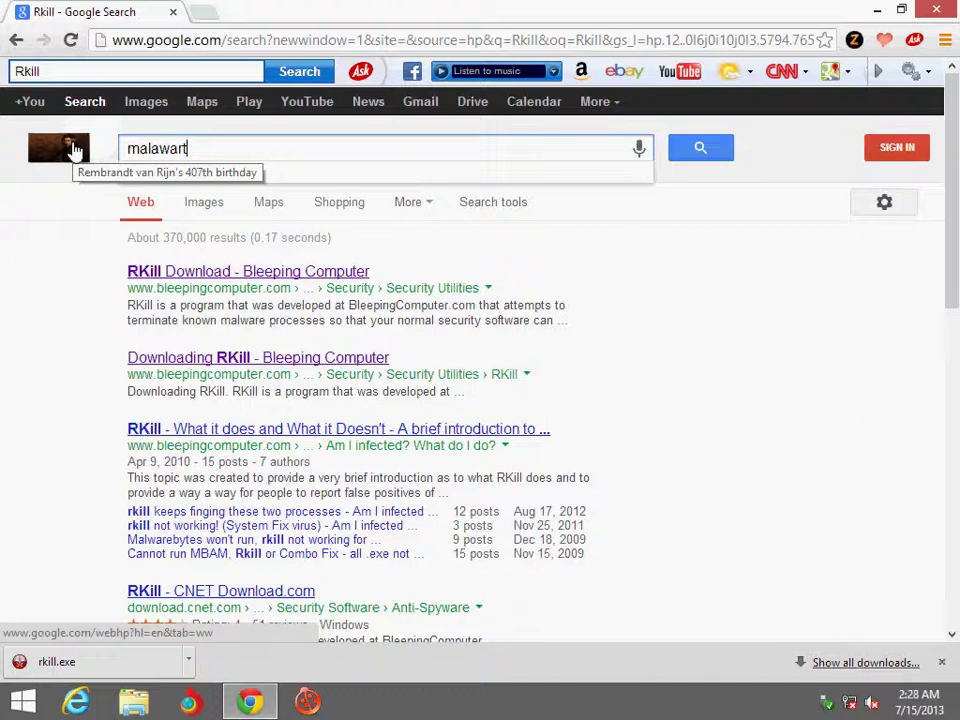
{"action": "key", "text": "Down"}
{"action": "type", "text": "bytes"}
{"action": "key", "text": "Return"}
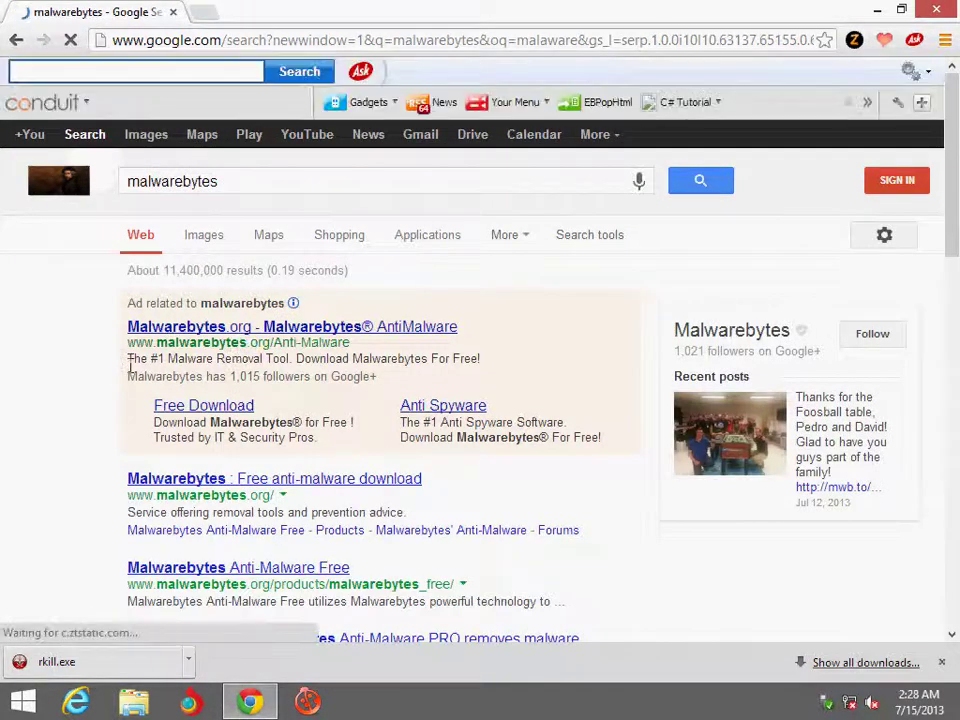
- Download the free Malwarebytes Anti-Malware installer from its CNET Download.com page
{"action": "left_click", "coordinate": [195, 528]}
{"action": "left_click", "coordinate": [603, 529]}
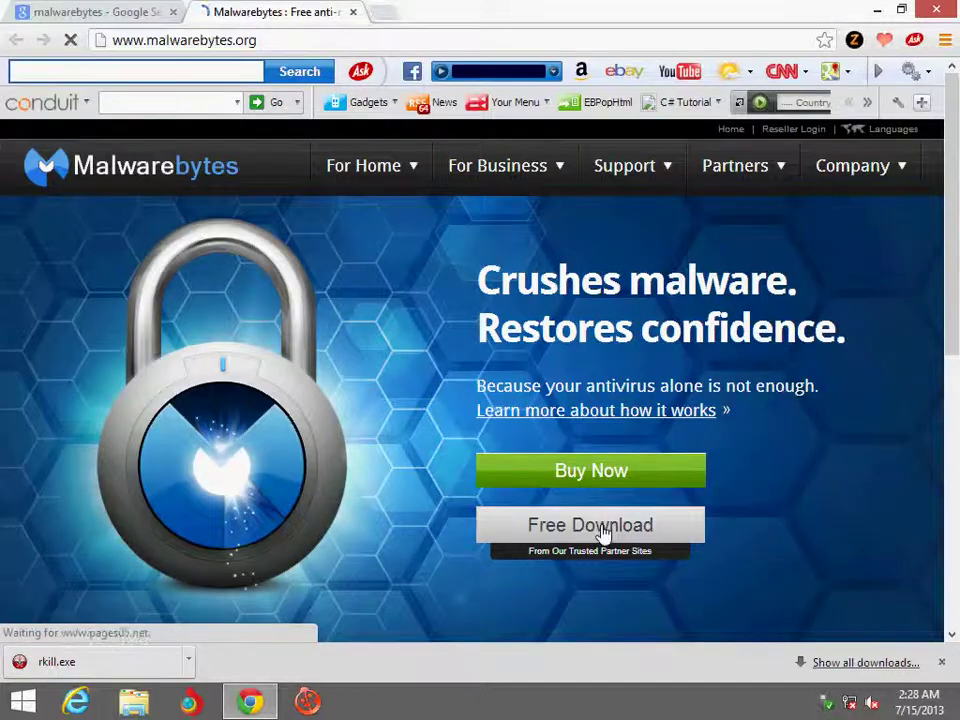
{"action": "scroll", "coordinate": [228, 427], "scroll_direction": "down", "scroll_amount": 2}
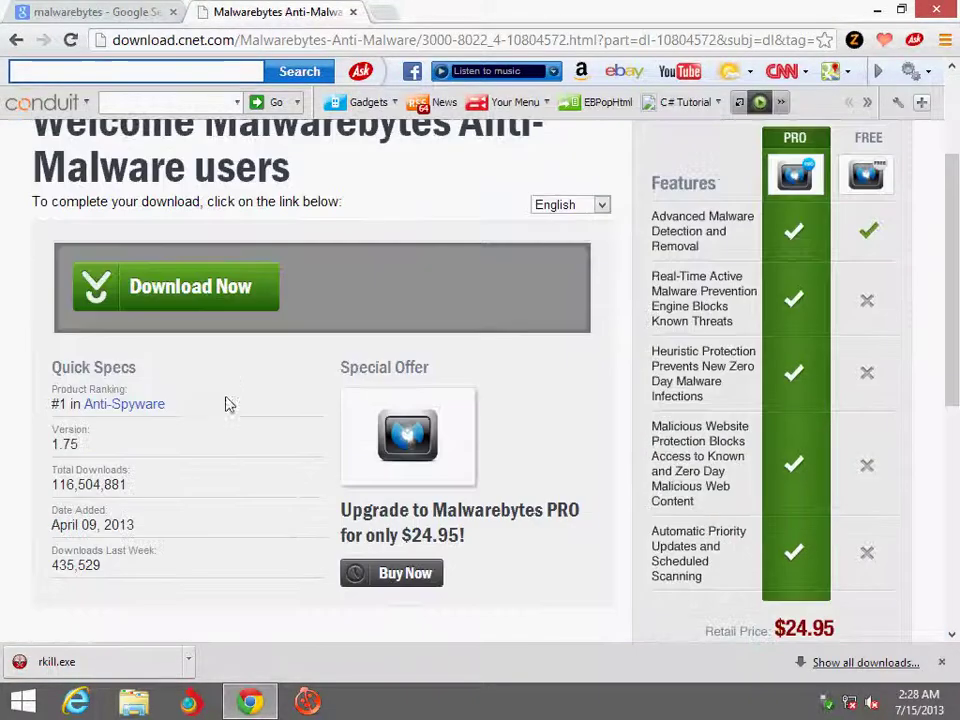
{"action": "left_click", "coordinate": [245, 288]}
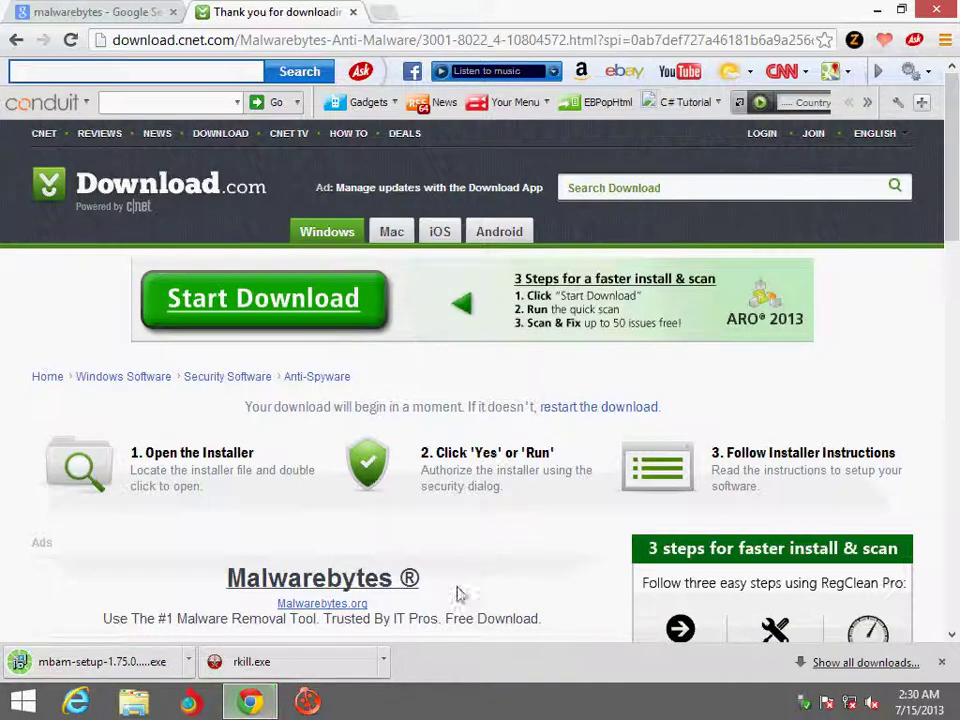
{"action": "left_click", "coordinate": [384, 662]}
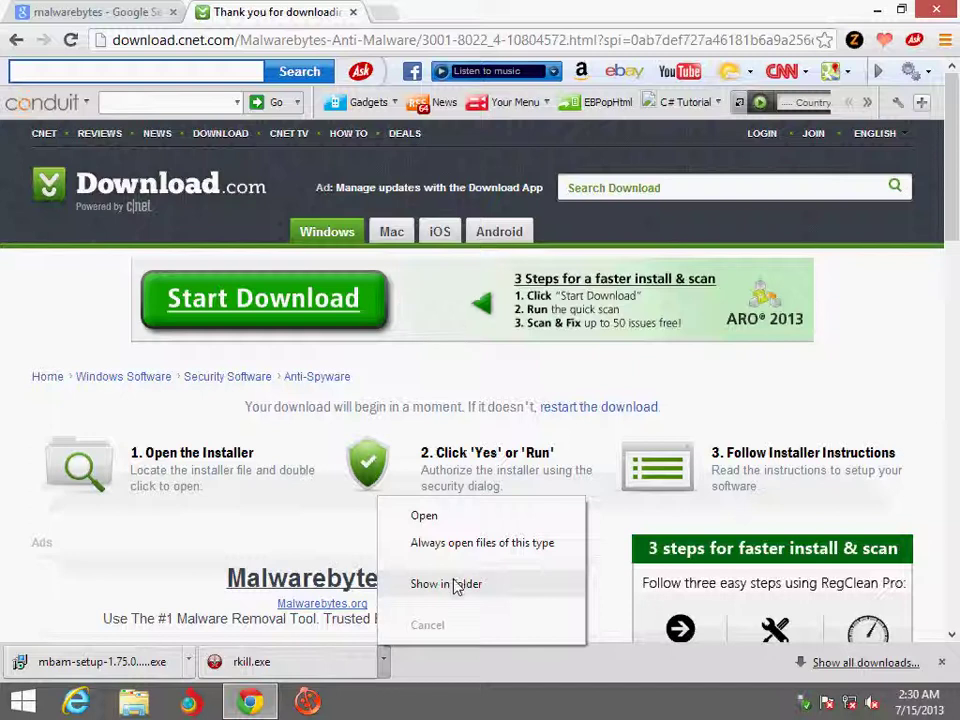
- Show the rkill download in its Downloads folder and minimize Chrome
{"action": "left_click", "coordinate": [456, 584]}
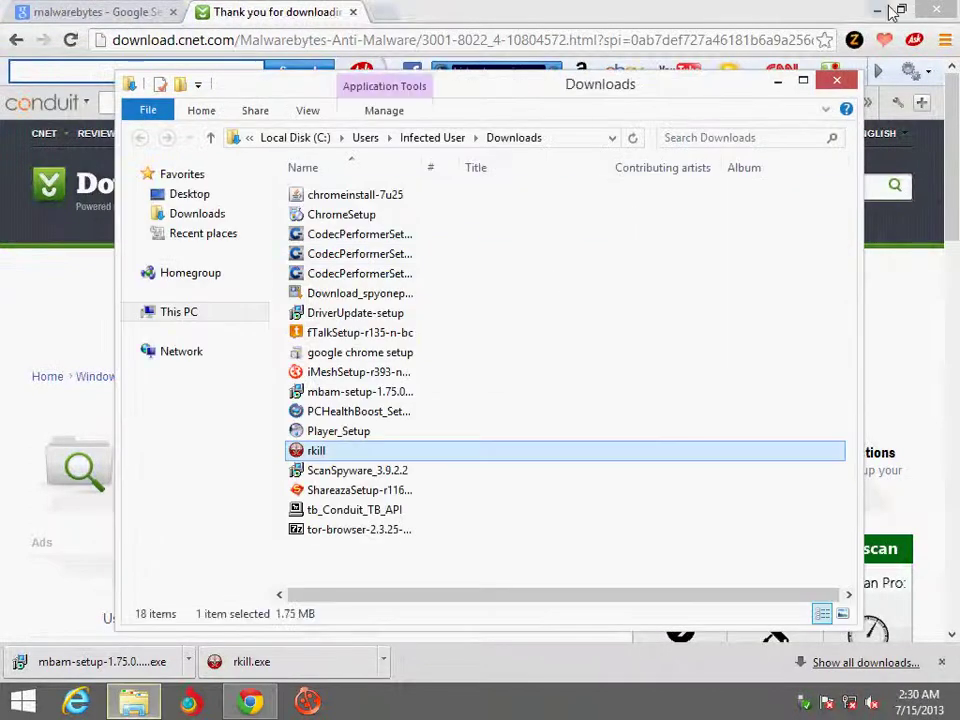
{"action": "left_click", "coordinate": [880, 9]}
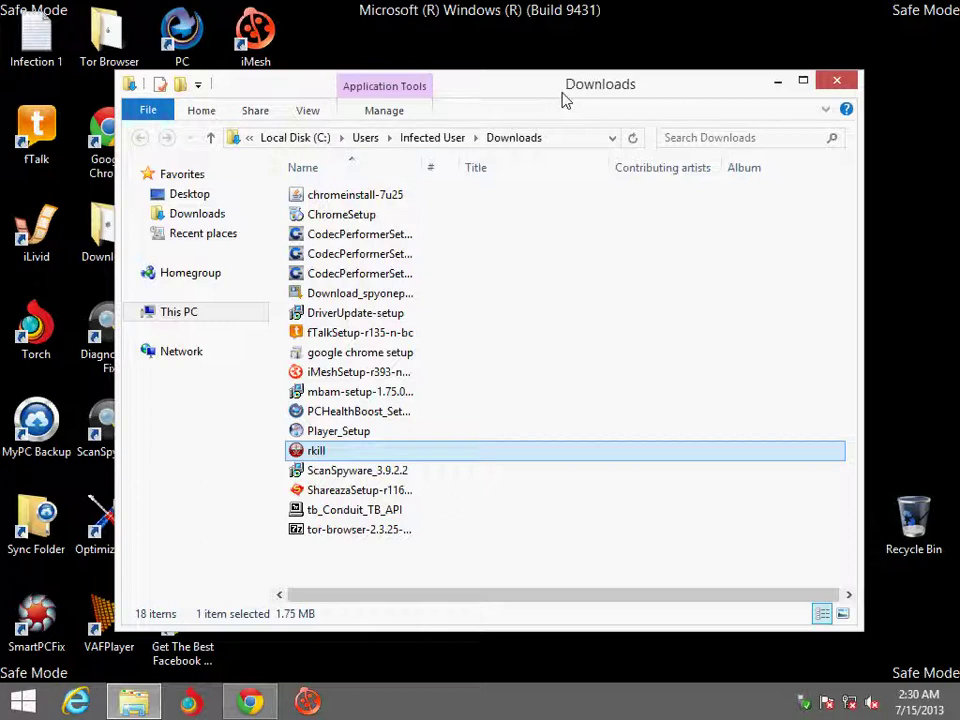
{"action": "left_click_drag", "start_coordinate": [565, 100], "coordinate": [465, 82]}
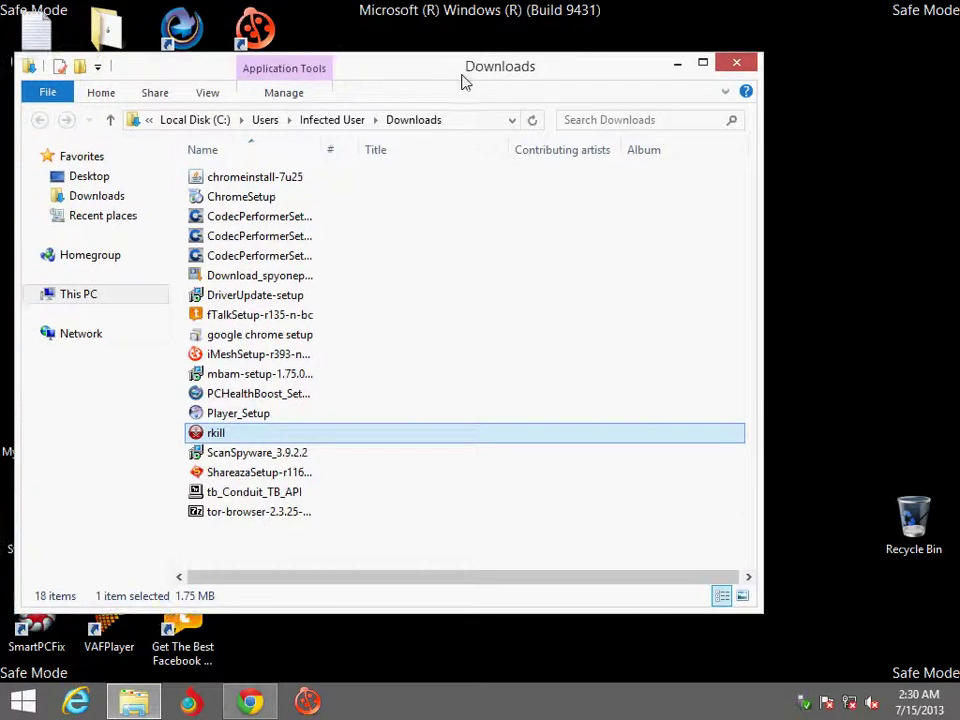
- Drag rkill and mbam-setup onto the desktop, then close Downloads
{"action": "left_click_drag", "start_coordinate": [210, 452], "coordinate": [915, 101]}
{"action": "left_click", "coordinate": [212, 436]}
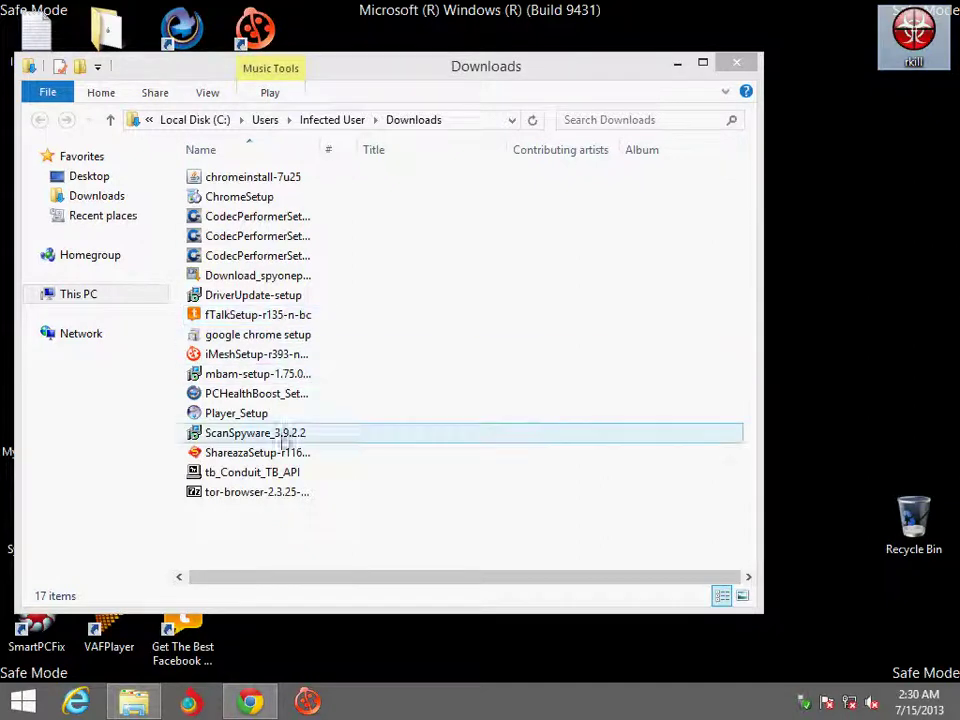
{"action": "left_click", "coordinate": [242, 375]}
{"action": "left_click_drag", "start_coordinate": [228, 380], "coordinate": [877, 127]}
{"action": "left_click", "coordinate": [737, 63]}
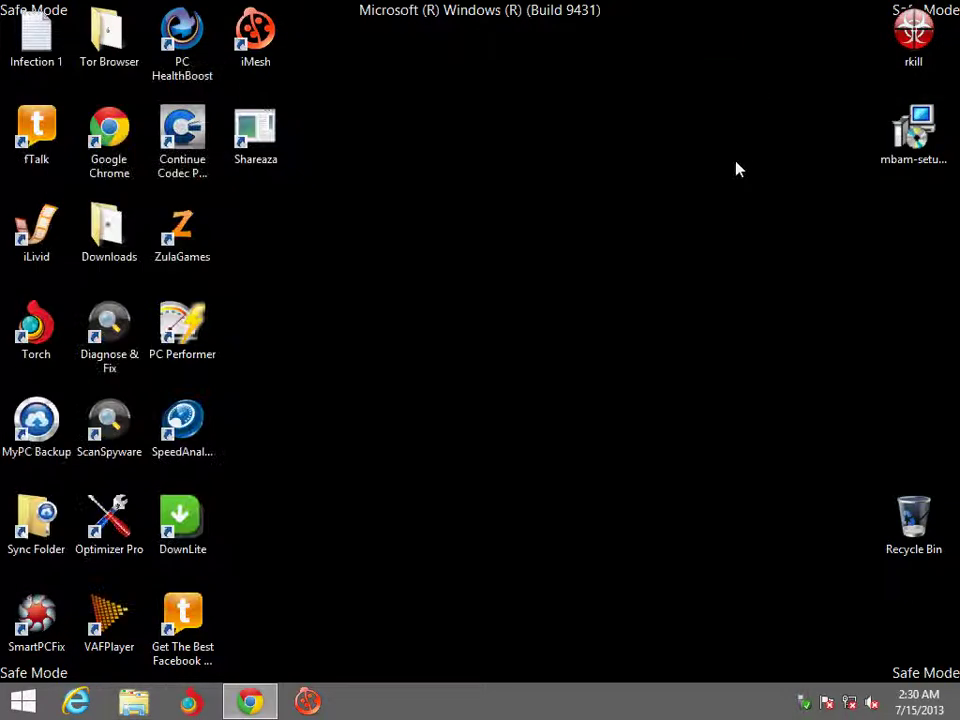
- Install Malwarebytes in English, accepting the licence, default folders and desktop icon
{"action": "double_click", "coordinate": [918, 138]}
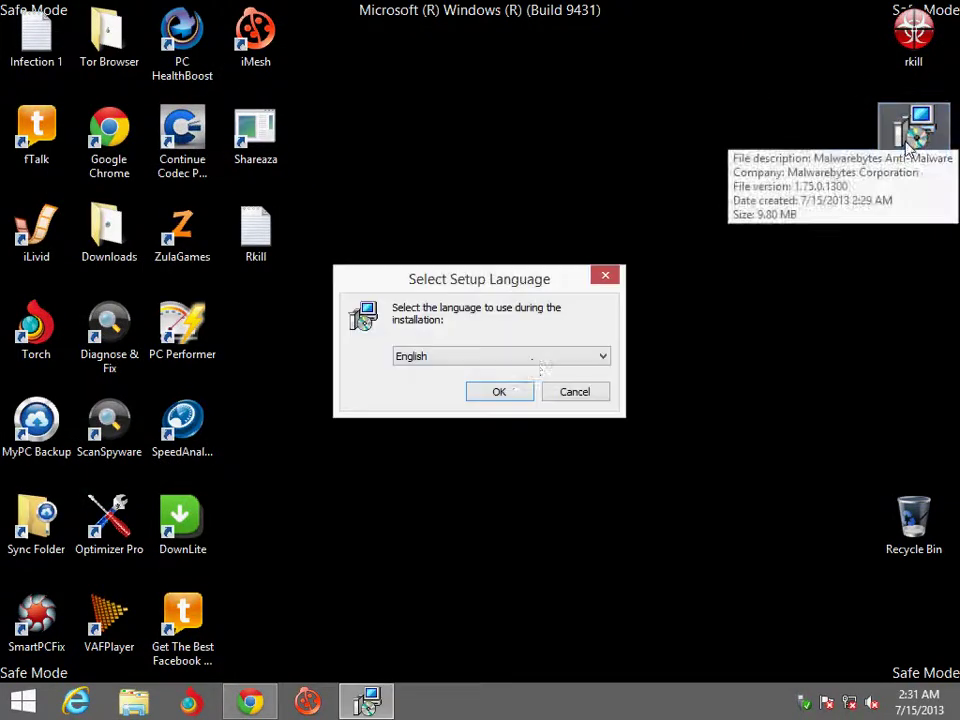
{"action": "left_click", "coordinate": [506, 394]}
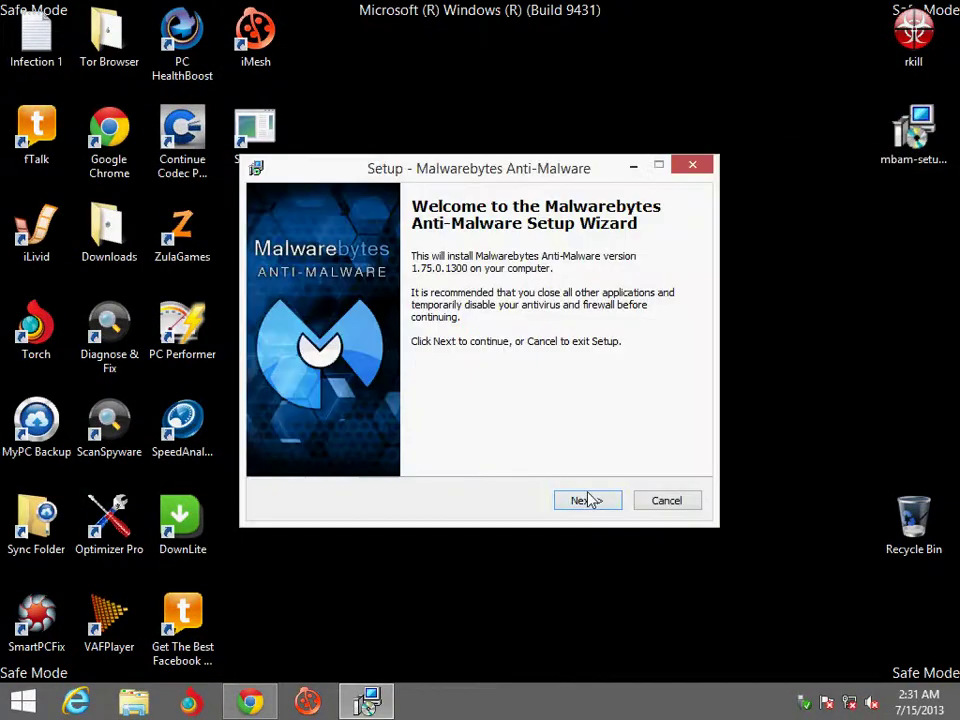
{"action": "left_click", "coordinate": [588, 500]}
{"action": "left_click", "coordinate": [386, 445]}
{"action": "left_click", "coordinate": [576, 500]}
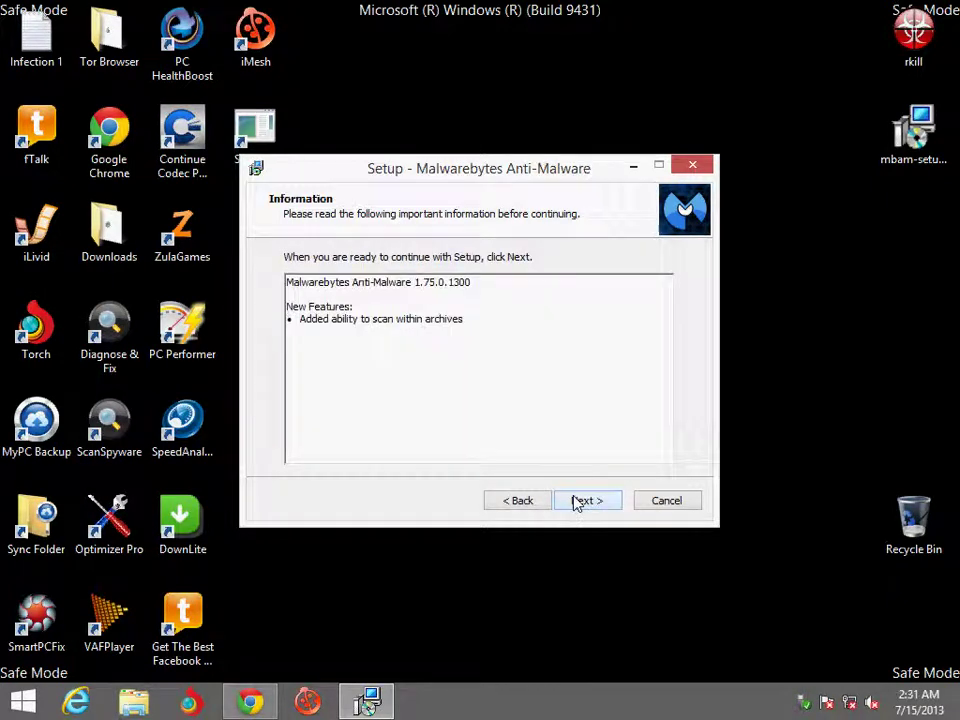
{"action": "left_click", "coordinate": [587, 500]}
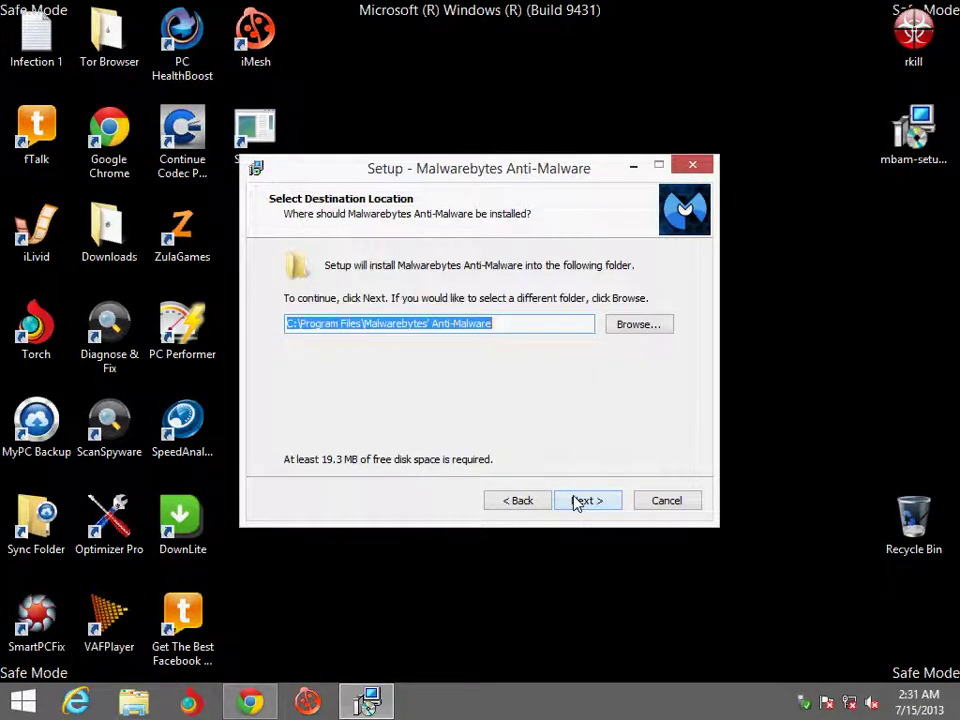
{"action": "left_click", "coordinate": [587, 500]}
{"action": "left_click", "coordinate": [583, 501]}
{"action": "left_click", "coordinate": [577, 505]}
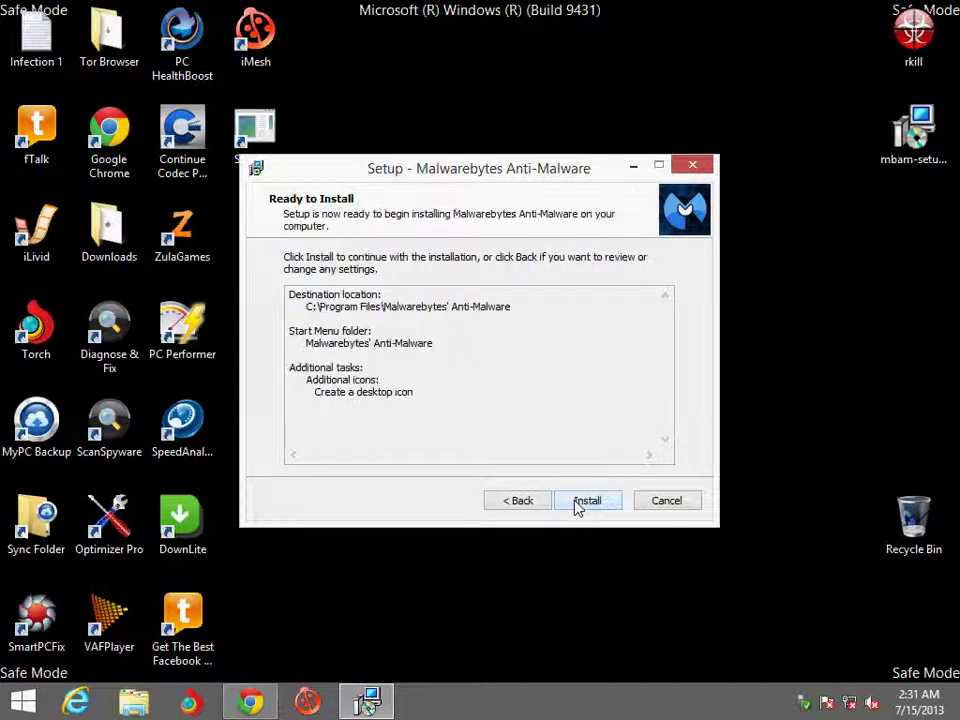
{"action": "left_click", "coordinate": [587, 501]}
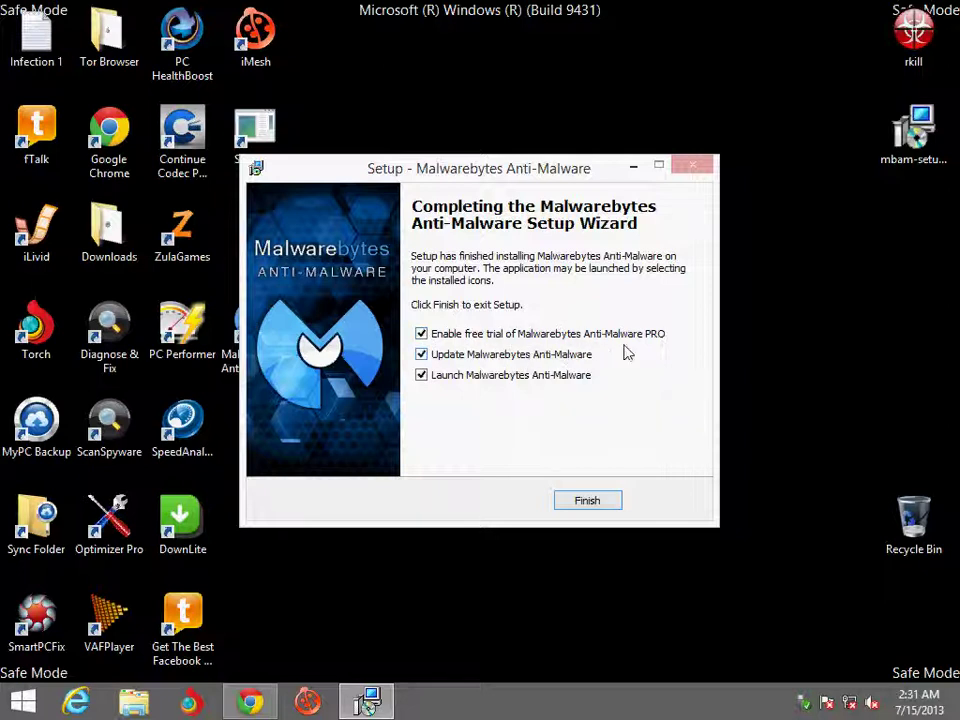
{"action": "left_click", "coordinate": [587, 501]}
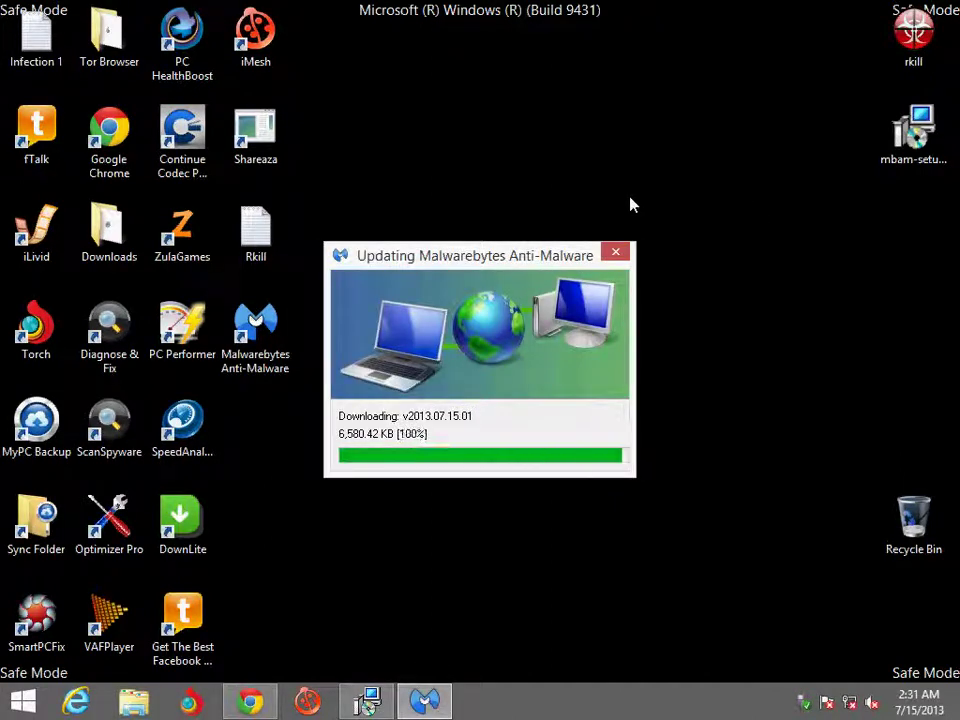
- Dismiss the v2013.07.15.01 update message and switch Malwarebytes to its Scanner tab
{"action": "left_click", "coordinate": [664, 421]}
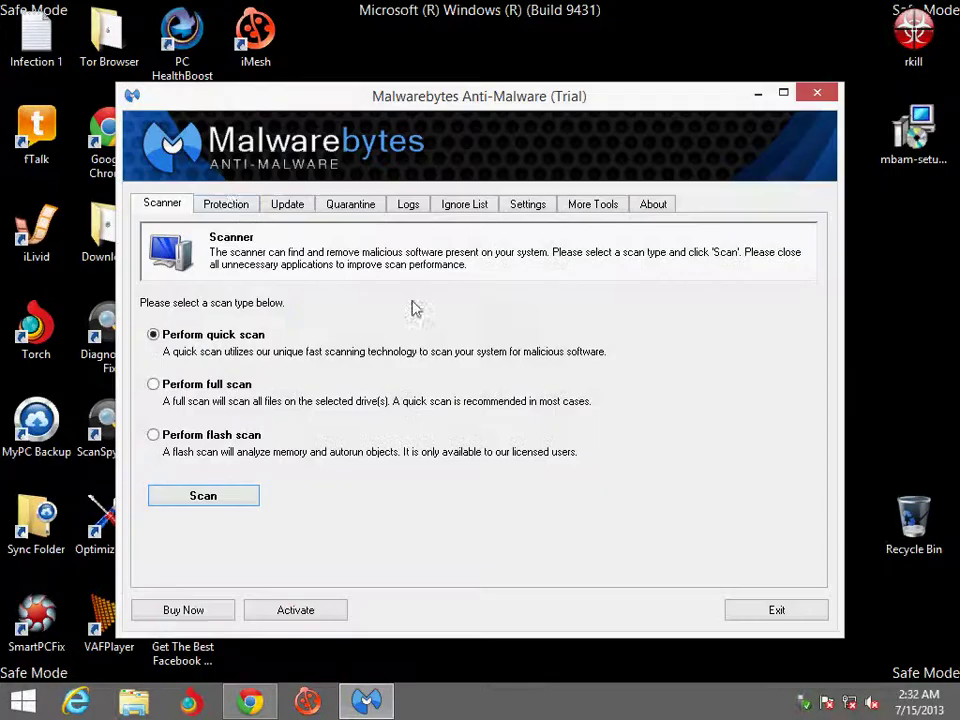
{"action": "left_click", "coordinate": [228, 204]}
{"action": "left_click", "coordinate": [287, 204]}
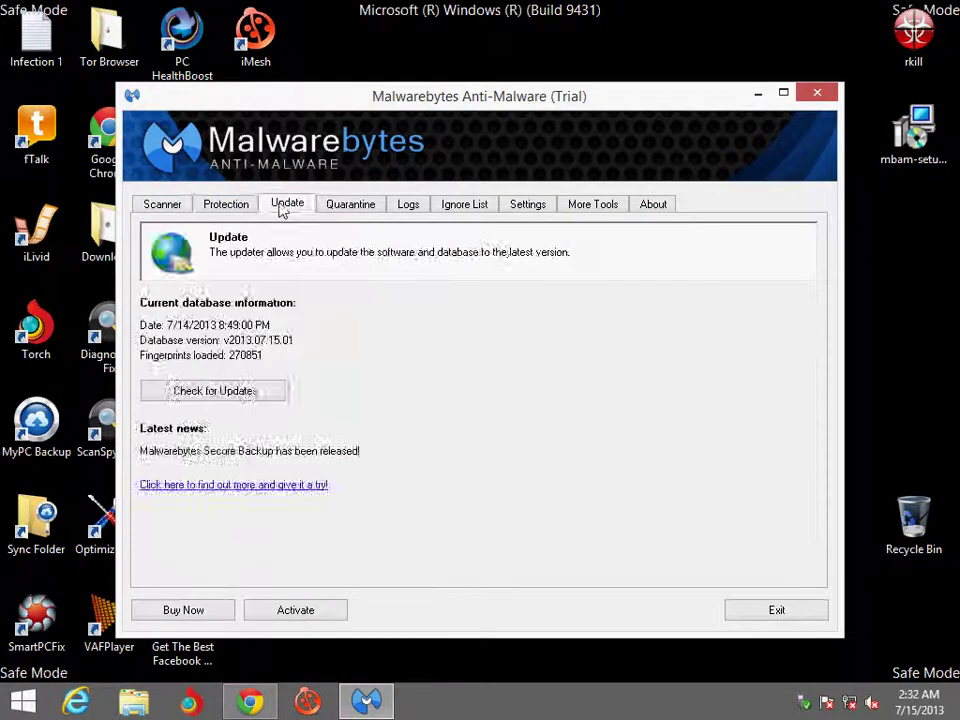
{"action": "left_click", "coordinate": [165, 204]}
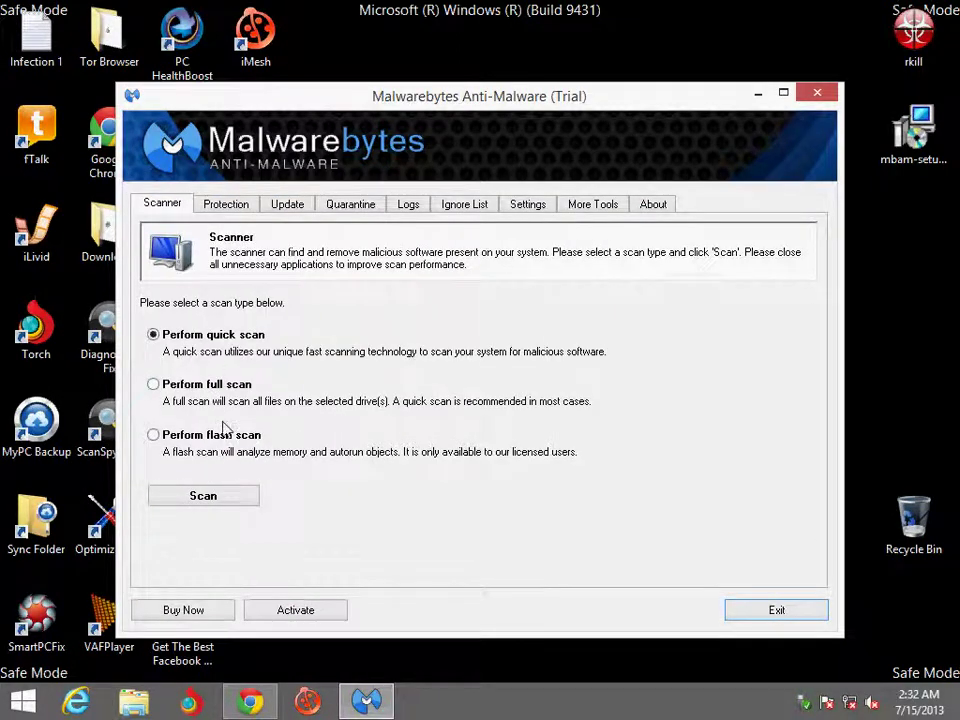
- Run the Malwarebytes flash scan and acknowledge its completion message (37 objects detected)
{"action": "left_click", "coordinate": [209, 496]}
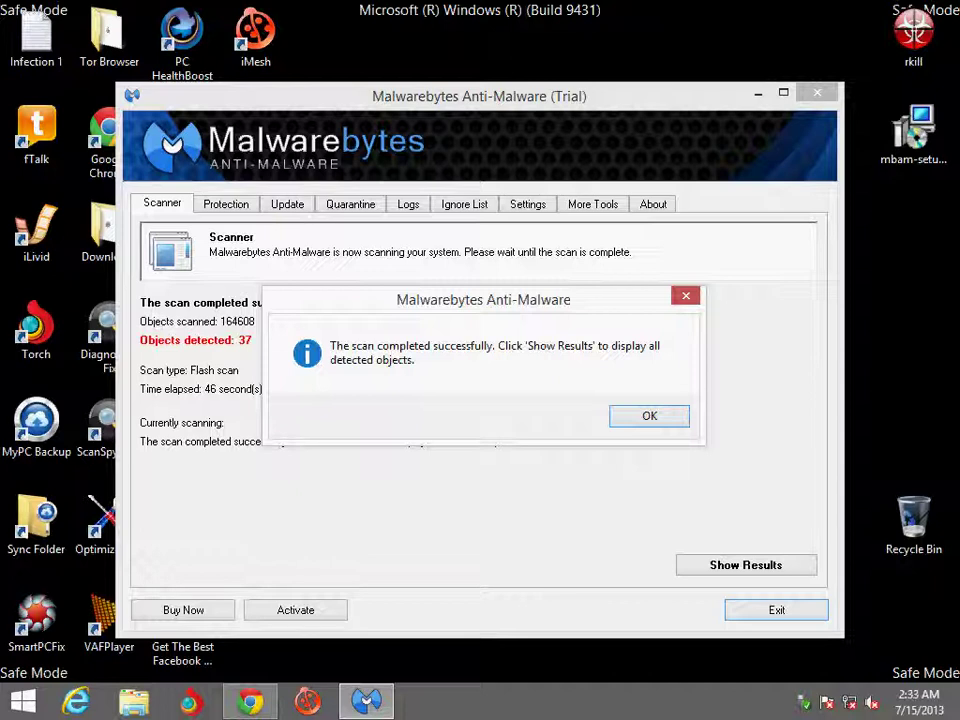
{"action": "left_click", "coordinate": [680, 424]}
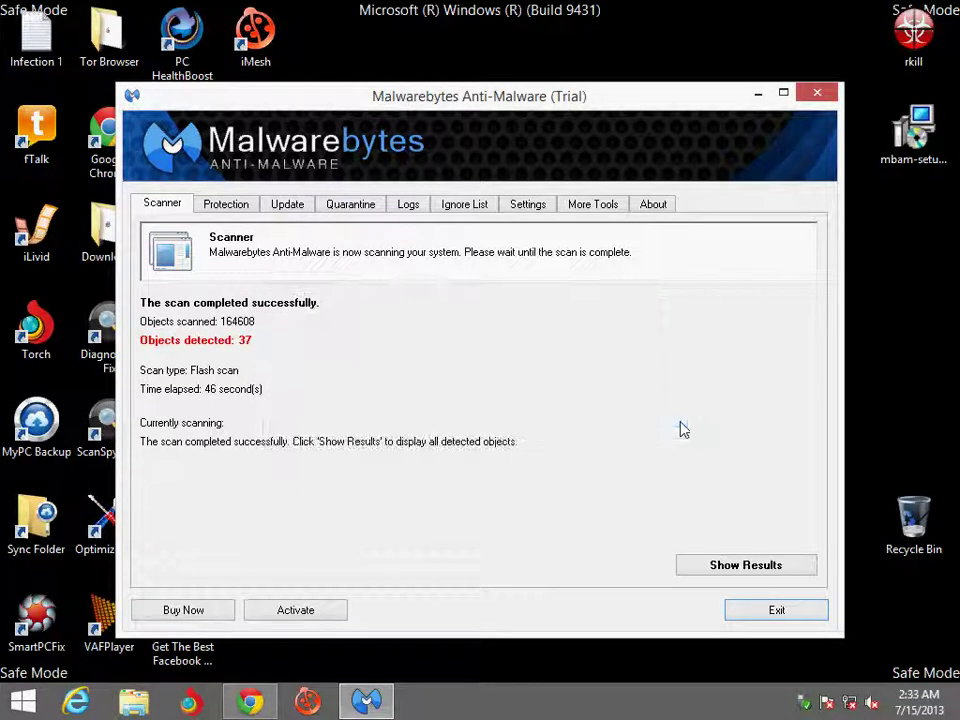
- Show the scan results and tick the first fifteen detections, starting with the PUP.InstallBrain items
{"action": "left_click", "coordinate": [765, 570]}
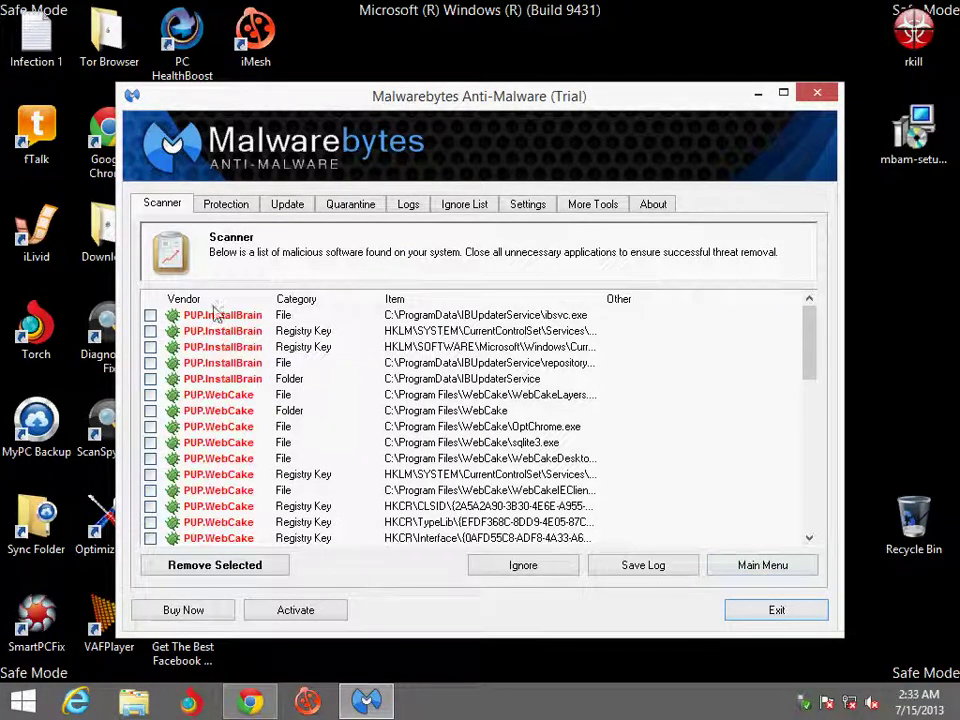
{"action": "left_click", "coordinate": [150, 315]}
{"action": "left_click", "coordinate": [150, 331]}
{"action": "left_click", "coordinate": [150, 347]}
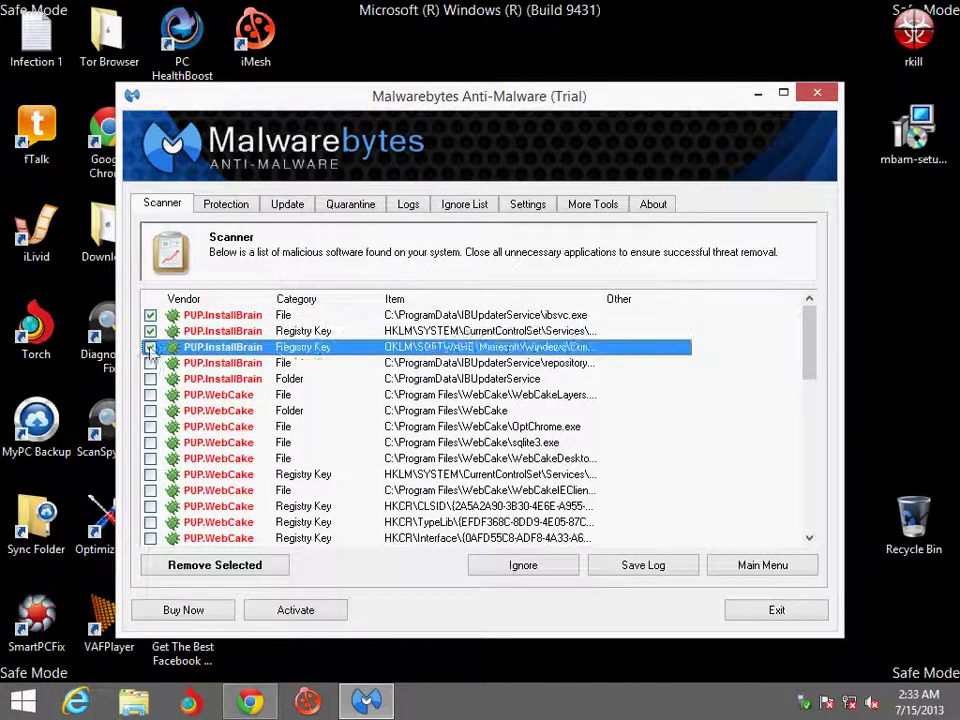
{"action": "left_click", "coordinate": [150, 363]}
{"action": "left_click", "coordinate": [150, 379]}
{"action": "left_click", "coordinate": [150, 395]}
{"action": "left_click", "coordinate": [150, 411]}
{"action": "left_click", "coordinate": [150, 427]}
{"action": "left_click", "coordinate": [150, 443]}
{"action": "left_click", "coordinate": [150, 459]}
{"action": "left_click", "coordinate": [150, 475]}
{"action": "left_click", "coordinate": [150, 490]}
{"action": "left_click", "coordinate": [150, 506]}
{"action": "left_click", "coordinate": [150, 522]}
{"action": "left_click", "coordinate": [150, 538]}
- Tick the remaining PUP.WebCake files, folder and registry entries, then remove all selected detections
{"action": "scroll", "coordinate": [150, 500], "scroll_direction": "down", "scroll_amount": 4}
{"action": "left_click", "coordinate": [150, 370]}
{"action": "left_click", "coordinate": [150, 386]}
{"action": "left_click", "coordinate": [150, 434]}
{"action": "left_click", "coordinate": [150, 450]}
{"action": "left_click", "coordinate": [150, 466]}
{"action": "left_click", "coordinate": [150, 482]}
{"action": "left_click", "coordinate": [150, 498]}
{"action": "left_click", "coordinate": [150, 514]}
{"action": "left_click", "coordinate": [150, 530]}
{"action": "scroll", "coordinate": [150, 500], "scroll_direction": "down", "scroll_amount": 2}
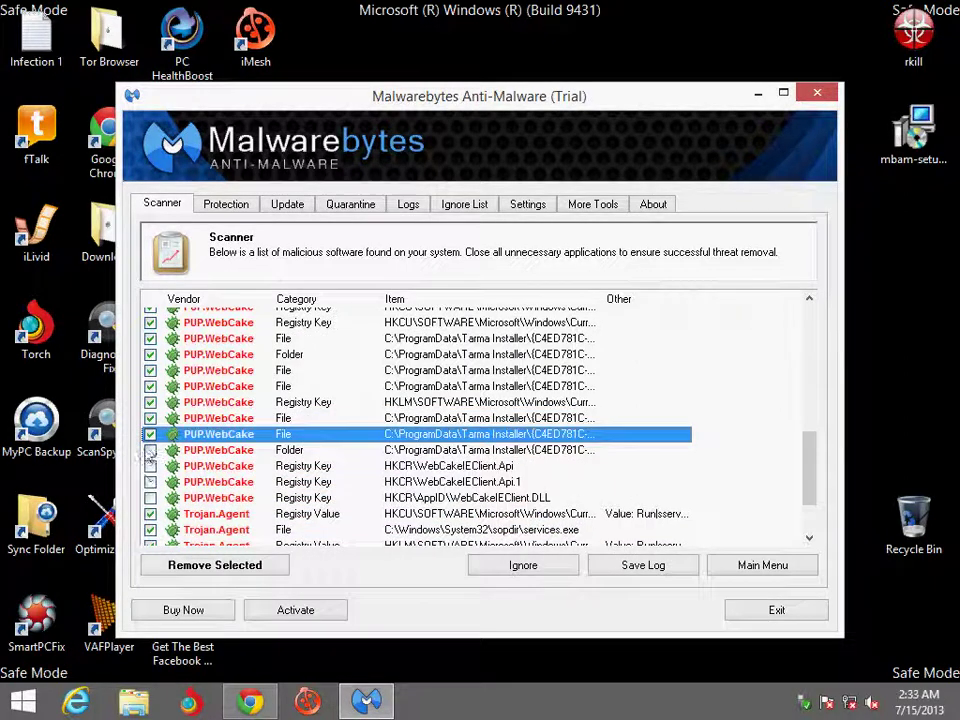
{"action": "left_click", "coordinate": [150, 450]}
{"action": "left_click", "coordinate": [150, 466]}
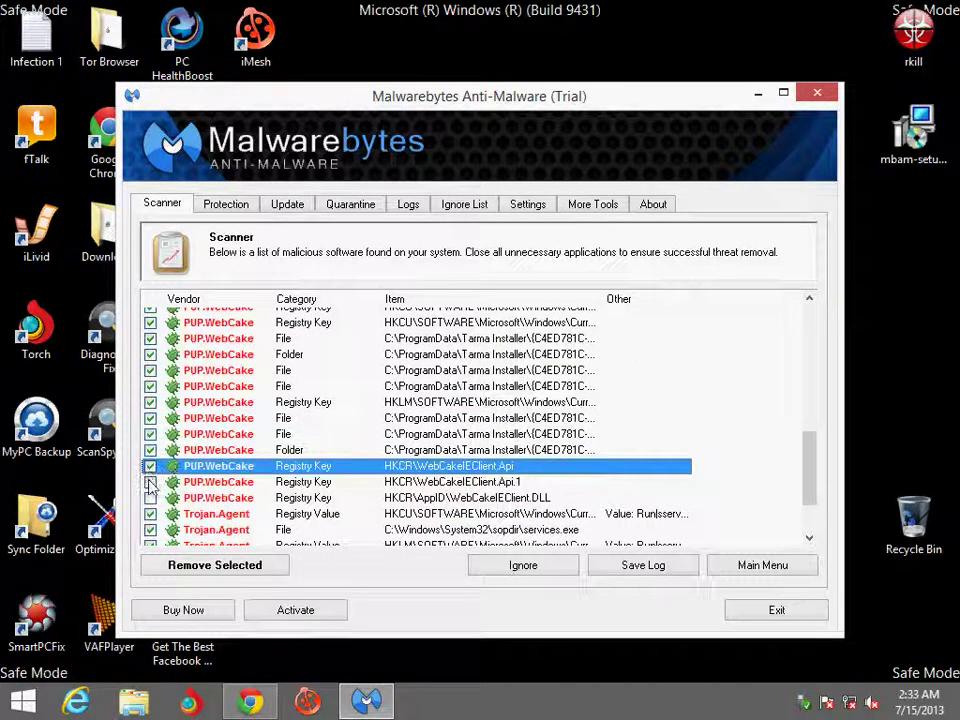
{"action": "left_click", "coordinate": [150, 482]}
{"action": "scroll", "coordinate": [150, 470], "scroll_direction": "down", "scroll_amount": 2}
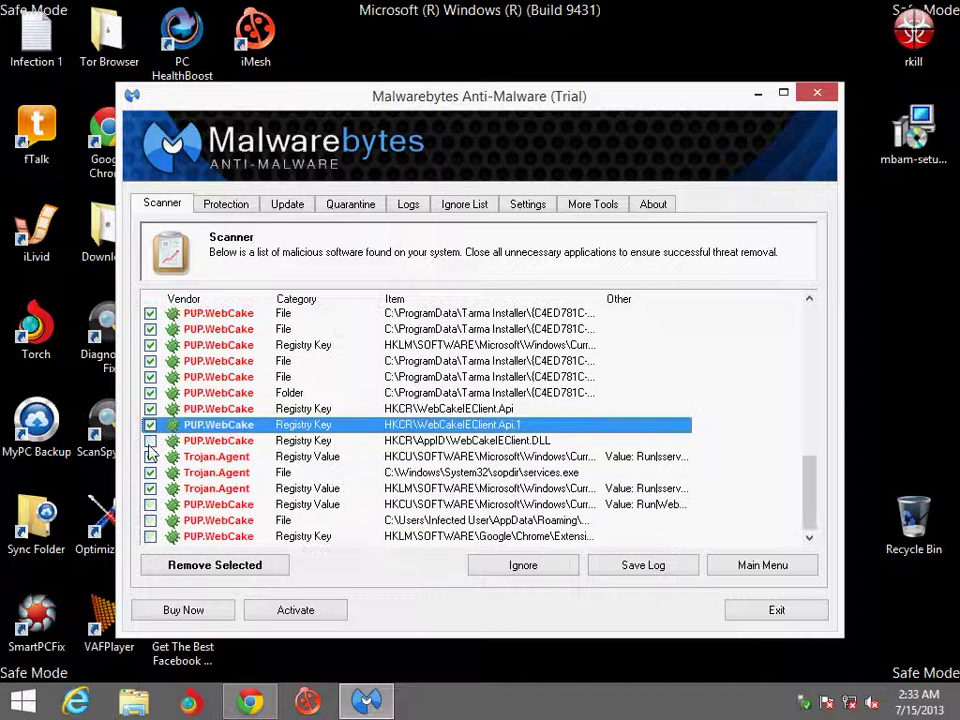
{"action": "left_click", "coordinate": [149, 442]}
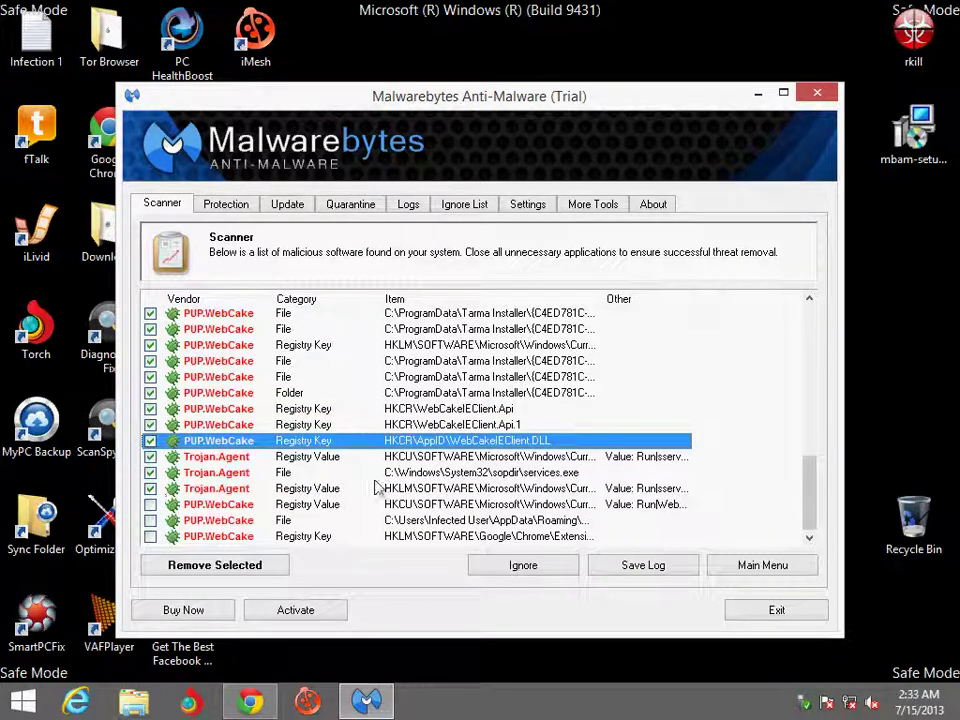
{"action": "left_click", "coordinate": [160, 504]}
{"action": "left_click", "coordinate": [150, 521]}
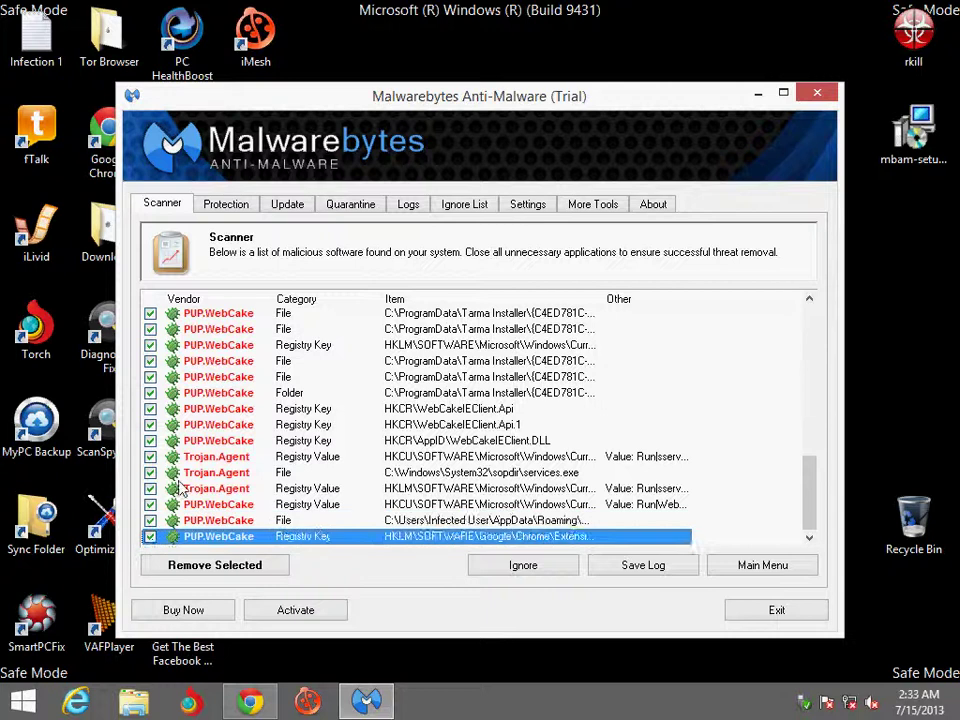
{"action": "scroll", "coordinate": [190, 495], "scroll_direction": "up", "scroll_amount": 10}
{"action": "left_click", "coordinate": [214, 566]}
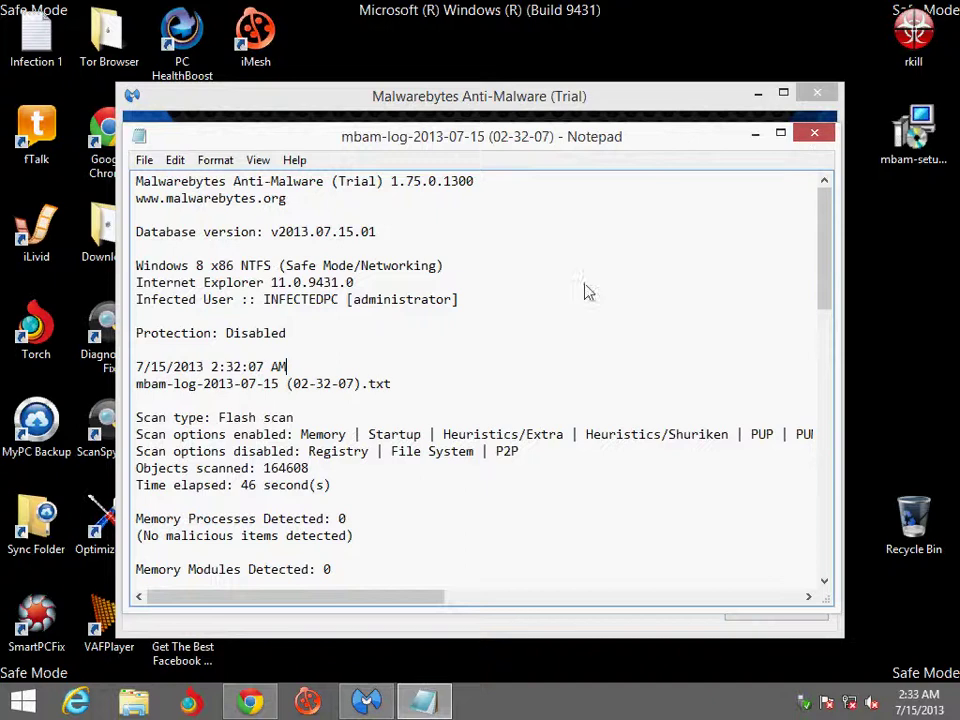
{"action": "scroll", "coordinate": [561, 296], "scroll_direction": "down", "scroll_amount": 15}
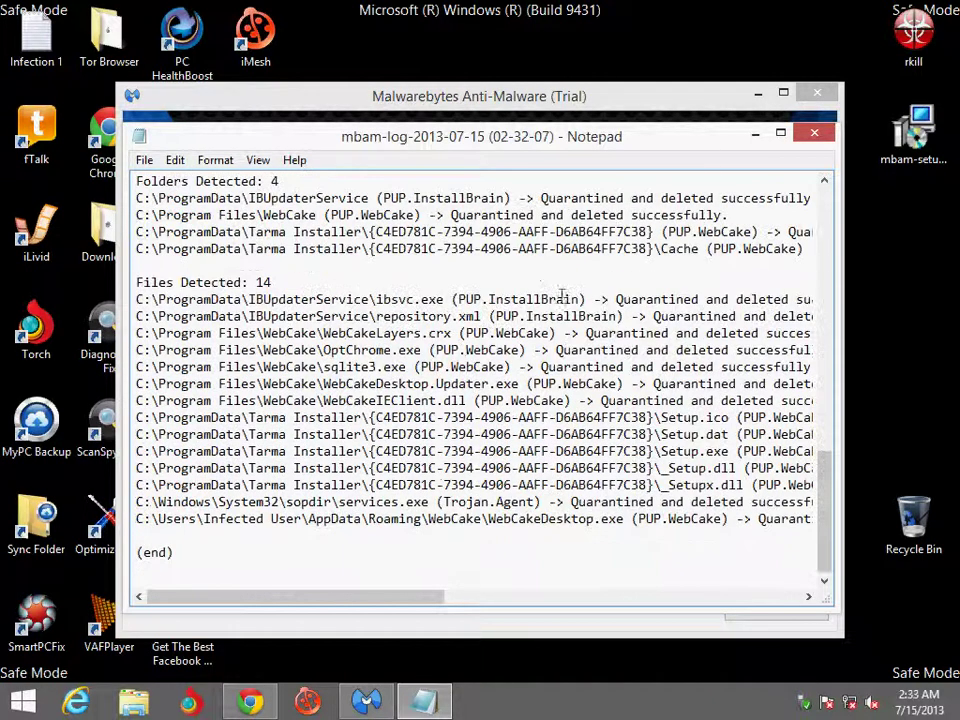
{"action": "key", "text": "super+Up"}
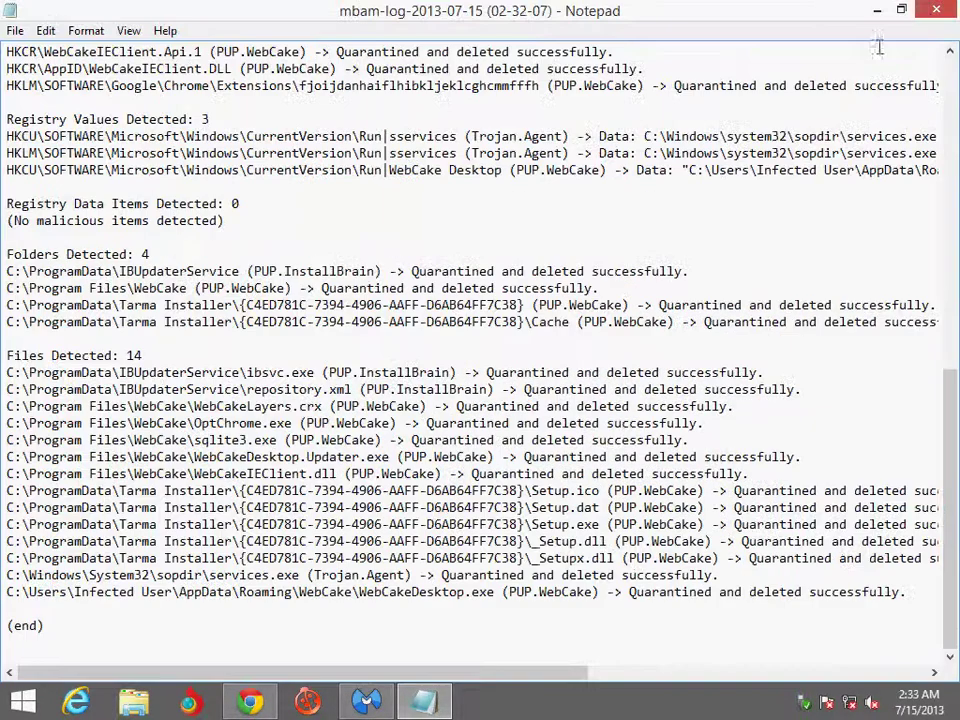
{"action": "left_click", "coordinate": [934, 10]}
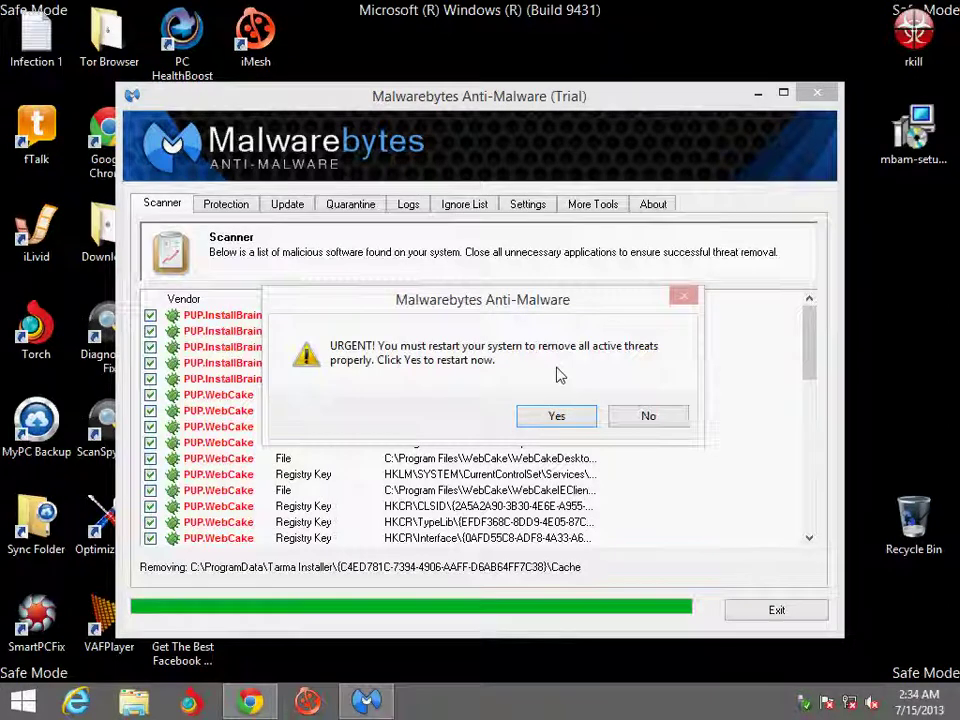
- Dismiss the Malwarebytes restart prompt, restart via Settings > Power, then close Help and Support
{"action": "left_click", "coordinate": [556, 415]}
{"action": "key", "text": "super+i"}
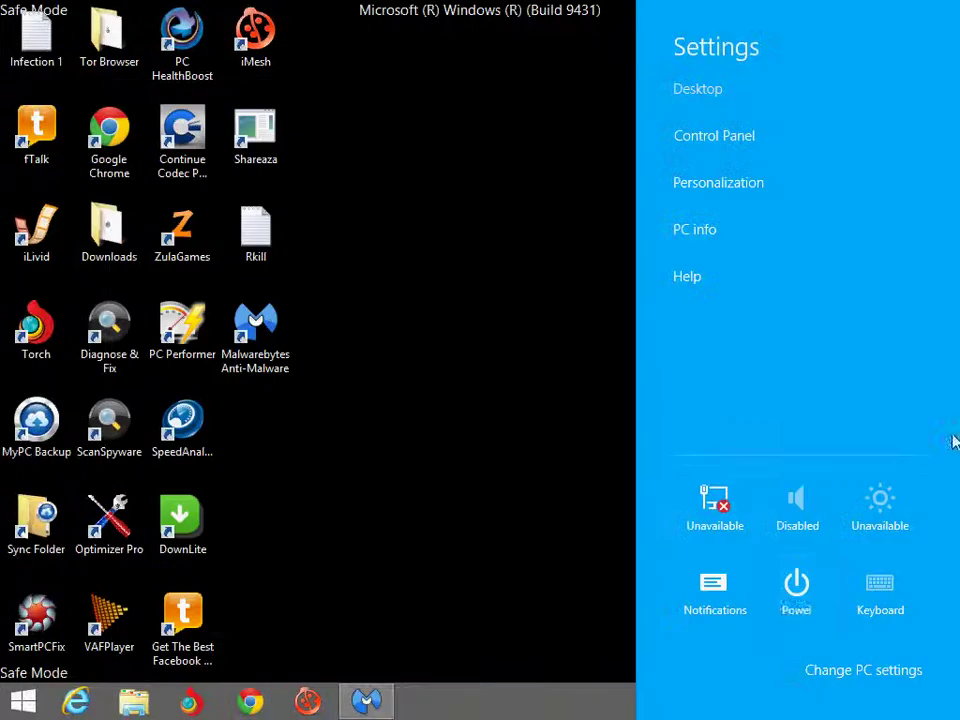
{"action": "left_click", "coordinate": [789, 606]}
{"action": "left_click", "coordinate": [783, 536]}
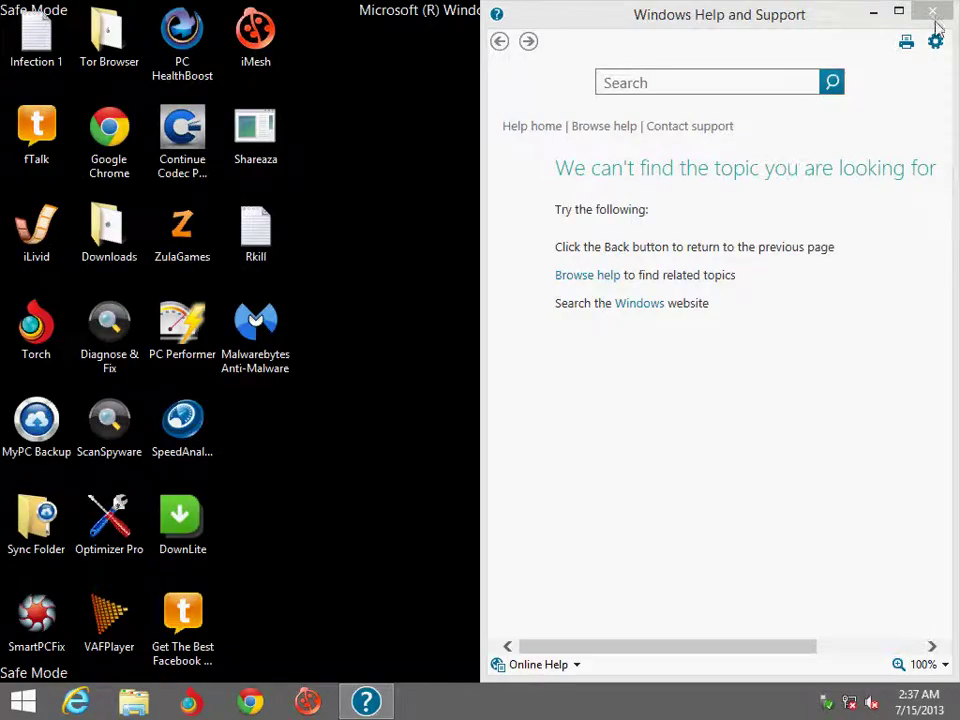
{"action": "left_click", "coordinate": [930, 14]}
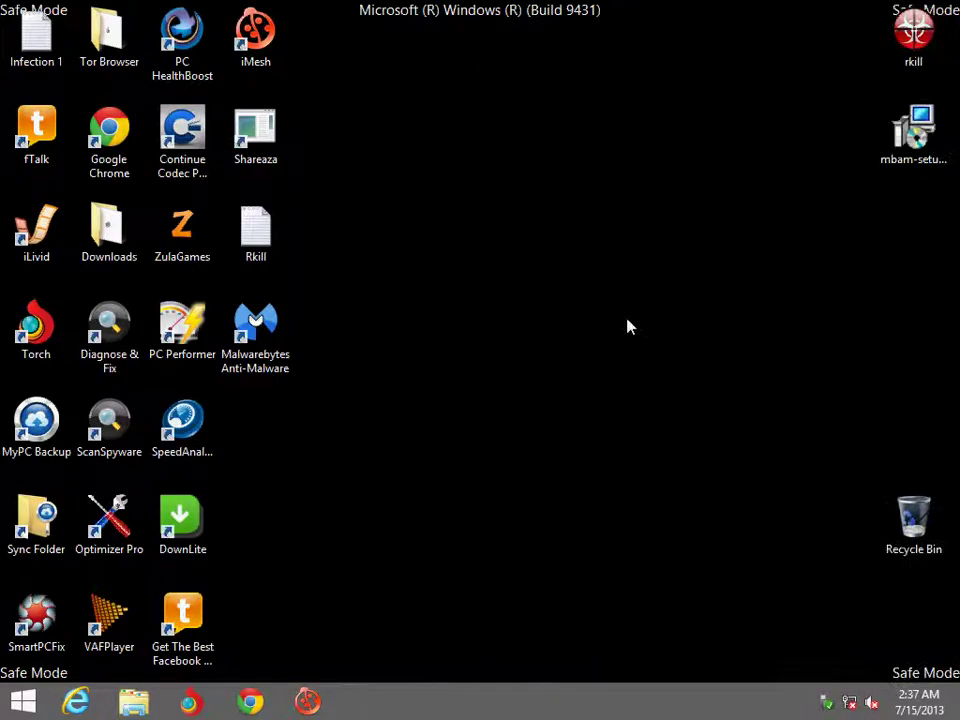
- Open Control Panel from the Win+X menu and show Programs and Features maximized
{"action": "right_click", "coordinate": [8, 706]}
{"action": "left_click", "coordinate": [100, 580]}
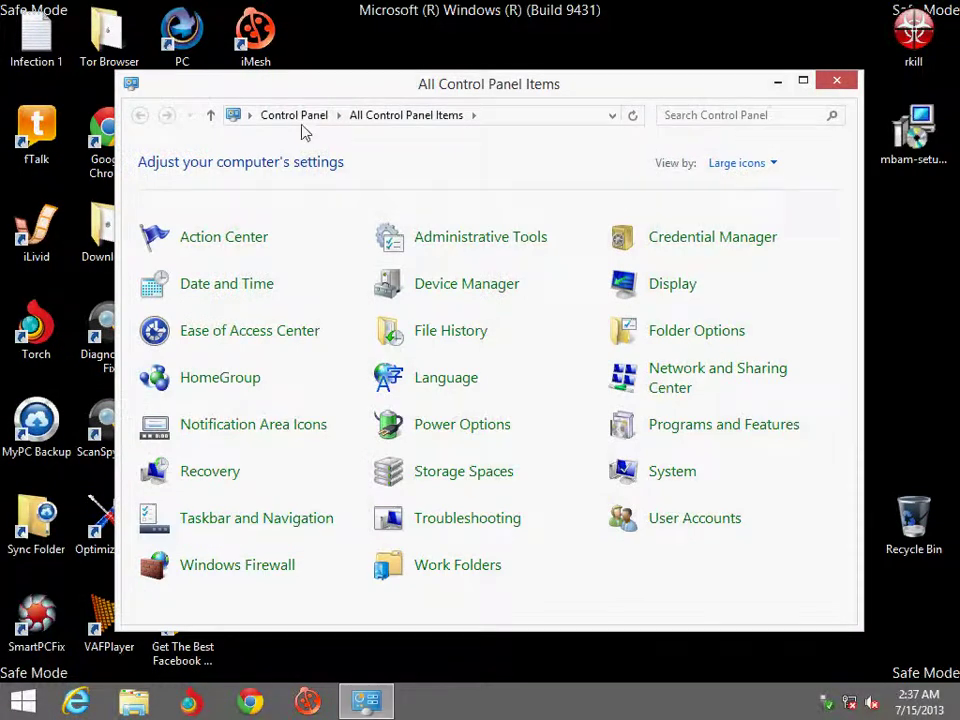
{"action": "left_click", "coordinate": [301, 122]}
{"action": "left_click", "coordinate": [312, 435]}
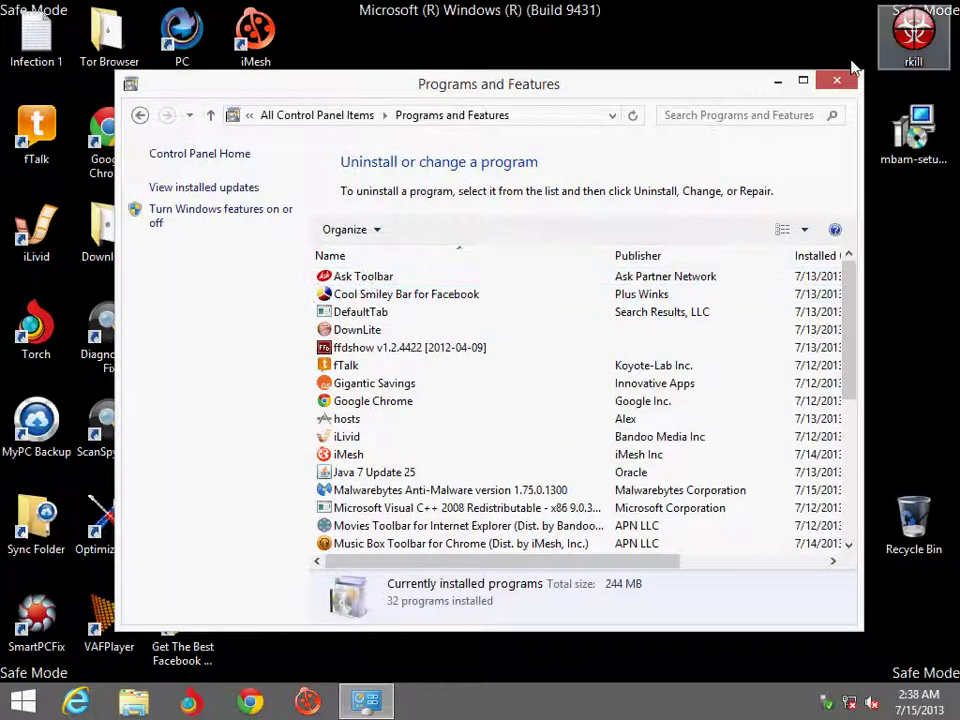
{"action": "left_click", "coordinate": [802, 80]}
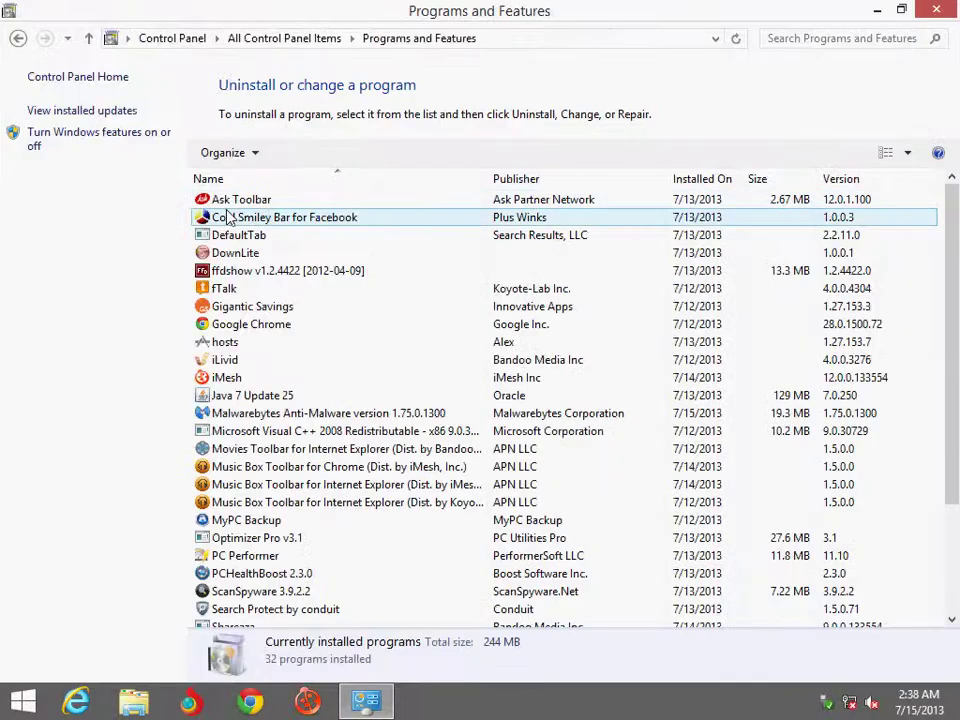
- Attempt to uninstall Ask Toolbar, dismiss its error, and uninstall Cool Smiley Bar for Facebook
{"action": "left_click", "coordinate": [214, 205]}
{"action": "right_click", "coordinate": [247, 206]}
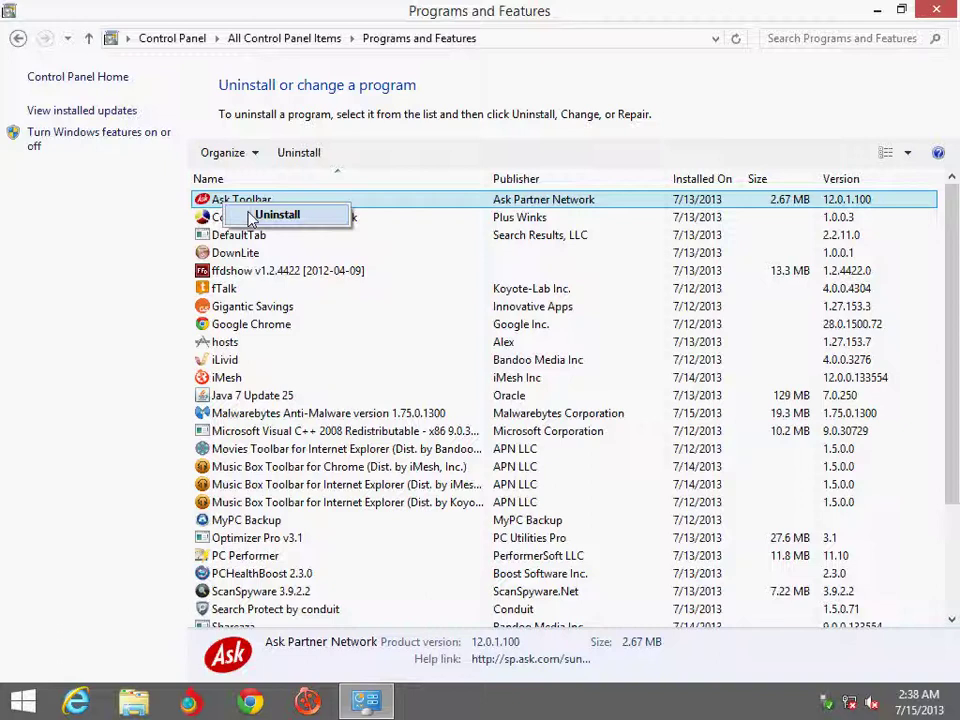
{"action": "left_click", "coordinate": [256, 218]}
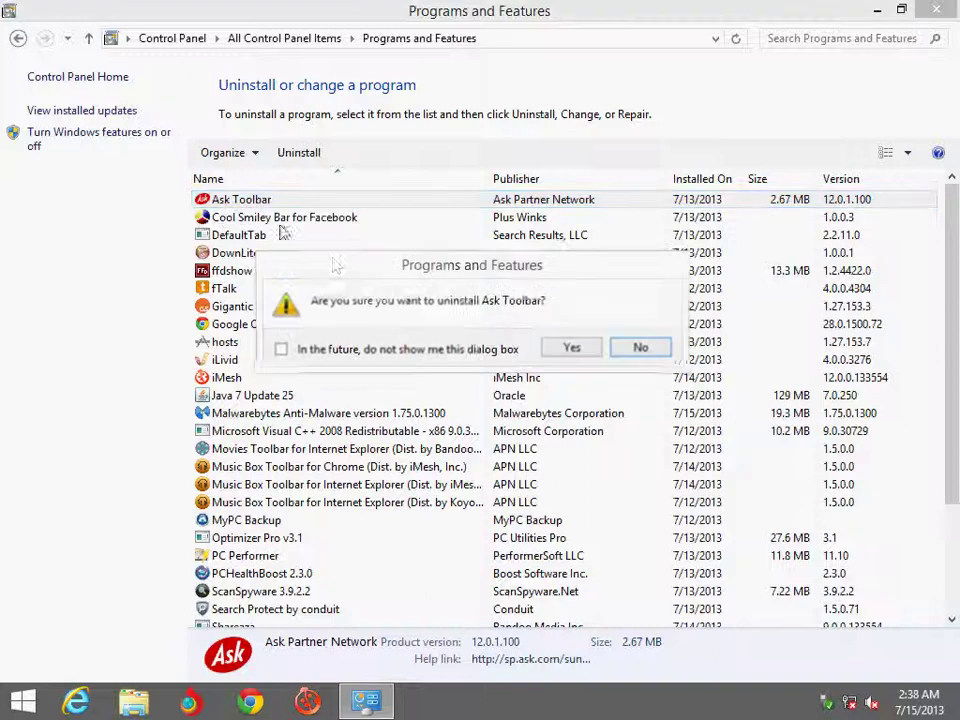
{"action": "left_click", "coordinate": [578, 348]}
{"action": "left_click", "coordinate": [596, 390]}
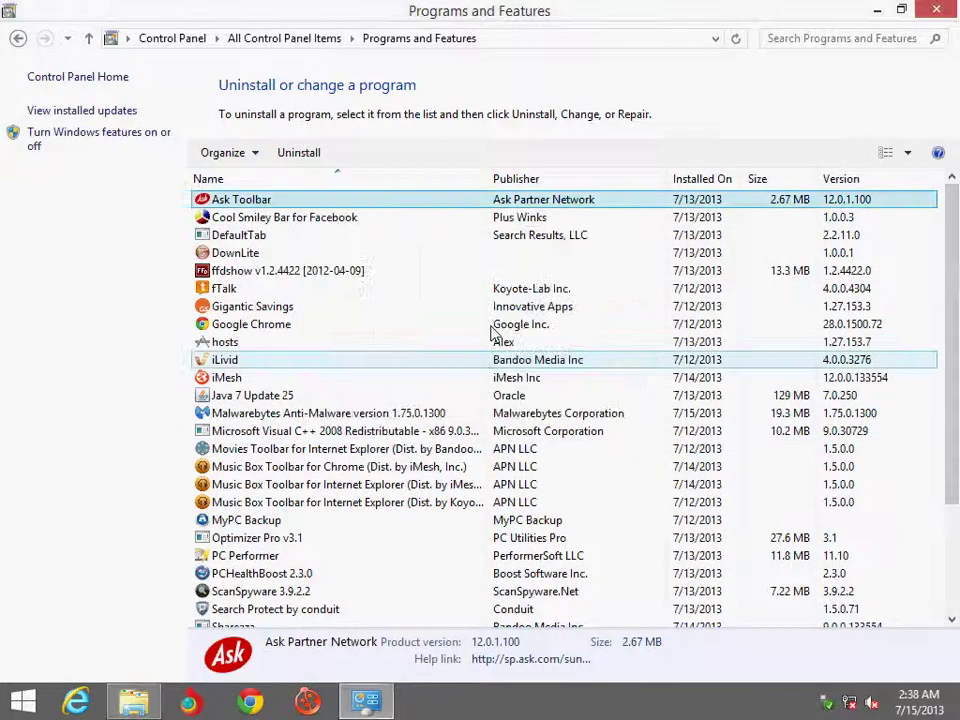
{"action": "left_click", "coordinate": [250, 217]}
{"action": "left_click", "coordinate": [589, 502]}
- Uninstall DefaultTab, DownLite and ffdshow, confirming each prompt
{"action": "left_click", "coordinate": [574, 495]}
{"action": "right_click", "coordinate": [232, 220]}
{"action": "left_click", "coordinate": [286, 231]}
{"action": "right_click", "coordinate": [250, 218]}
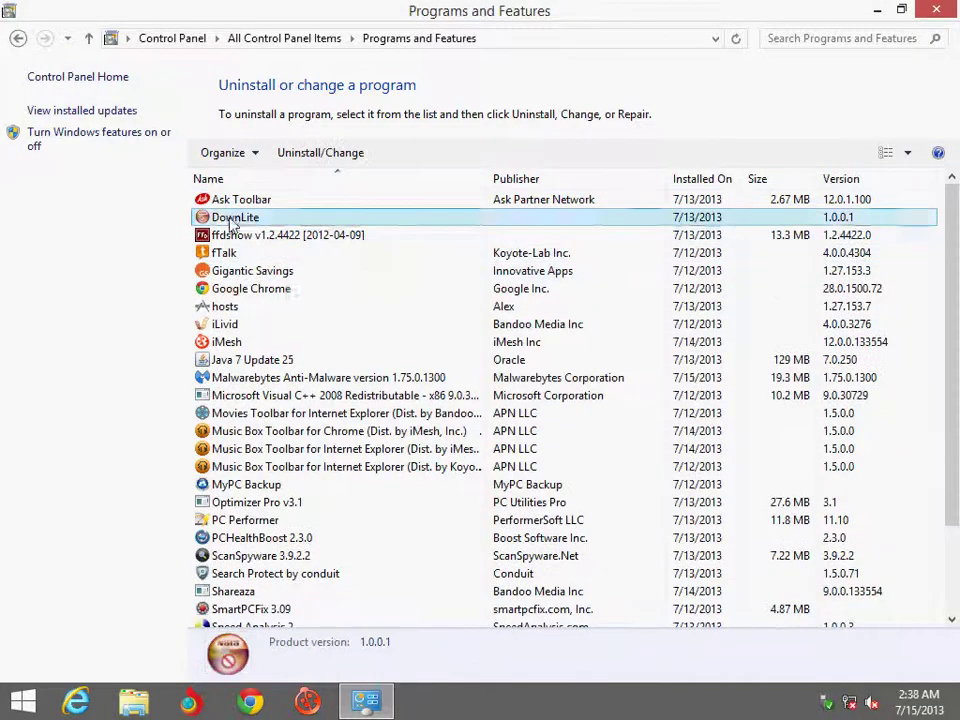
{"action": "left_click", "coordinate": [300, 227]}
{"action": "key", "text": "Return"}
{"action": "double_click", "coordinate": [255, 217]}
{"action": "left_click", "coordinate": [555, 413]}
{"action": "key", "text": "Return"}
- Uninstall fTalk, Gigantic Savings, hosts, iLivid and iMesh, confirming each uninstaller
{"action": "right_click", "coordinate": [250, 218]}
{"action": "left_click", "coordinate": [312, 231]}
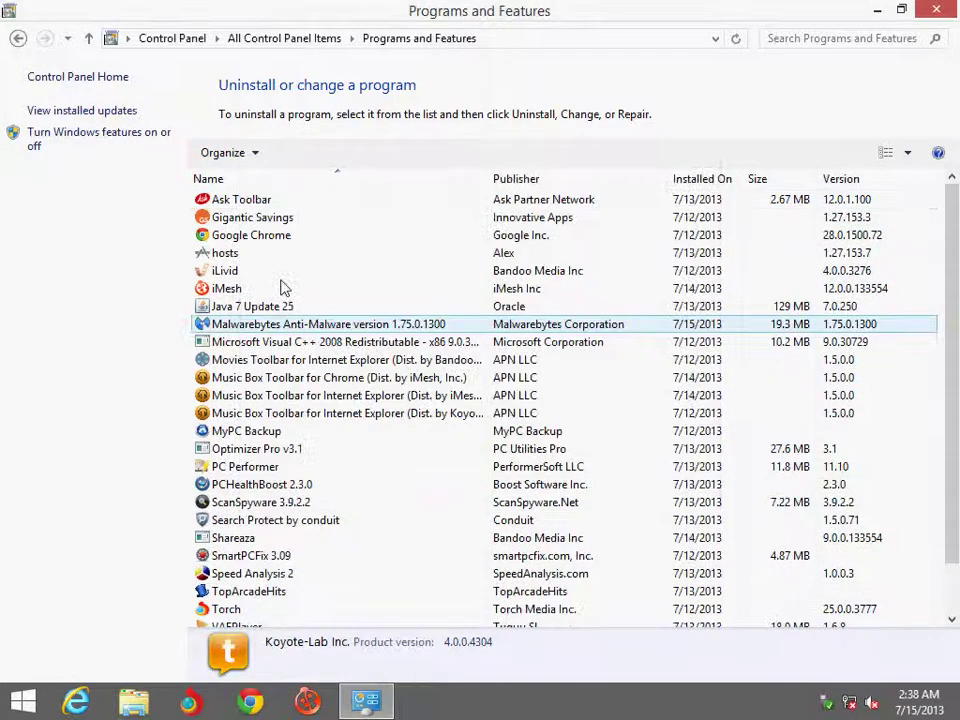
{"action": "double_click", "coordinate": [240, 221]}
{"action": "key", "text": "Return"}
{"action": "key", "text": "Return"}
{"action": "double_click", "coordinate": [246, 238]}
{"action": "key", "text": "Return"}
{"action": "left_click", "coordinate": [566, 508]}
{"action": "double_click", "coordinate": [232, 243]}
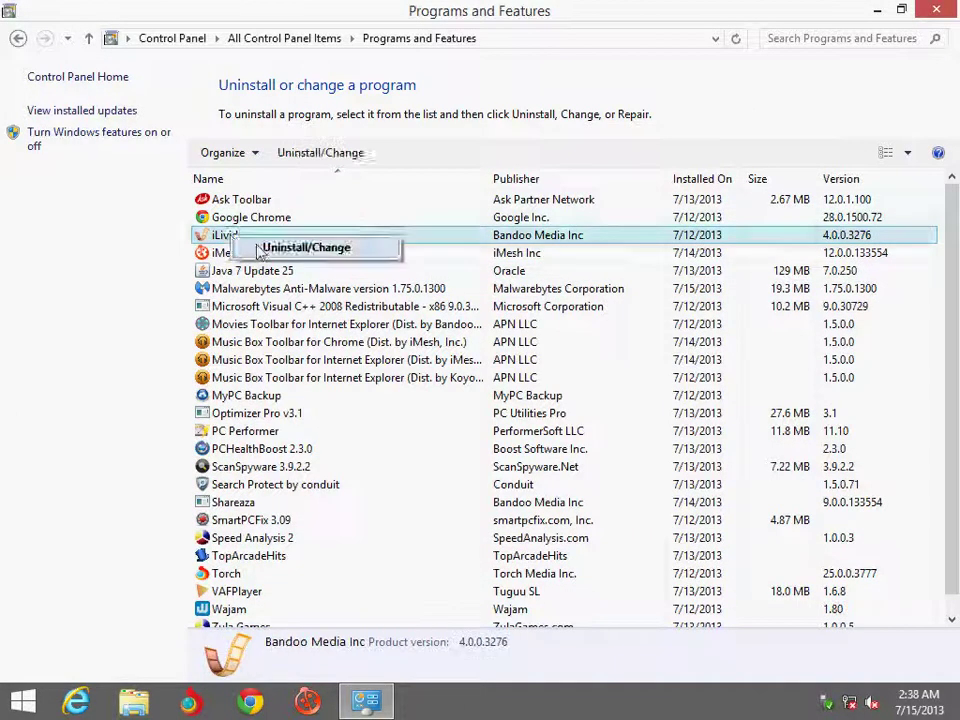
{"action": "left_click", "coordinate": [600, 495]}
{"action": "double_click", "coordinate": [270, 238]}
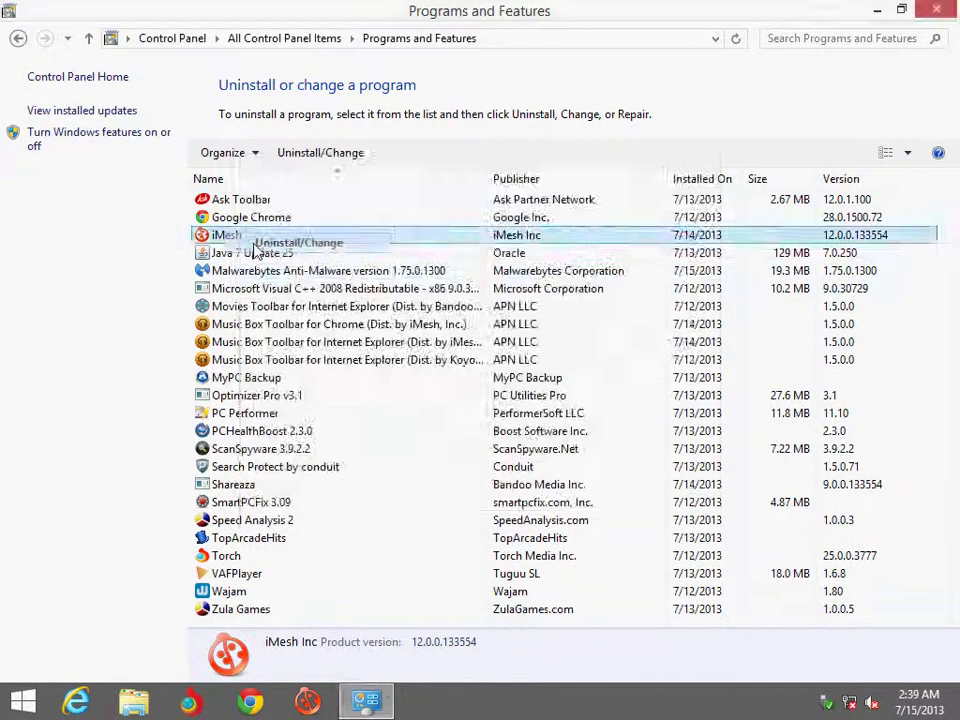
{"action": "left_click", "coordinate": [595, 495]}
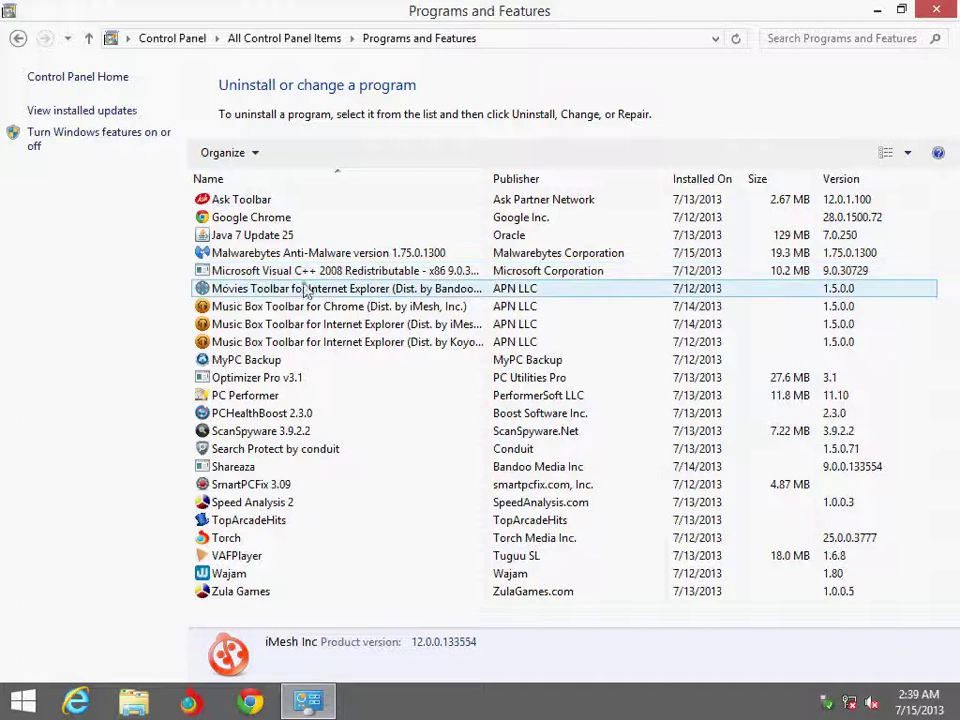
- Uninstall the Movies Toolbar and finish its uninstall wizards
{"action": "right_click", "coordinate": [222, 290]}
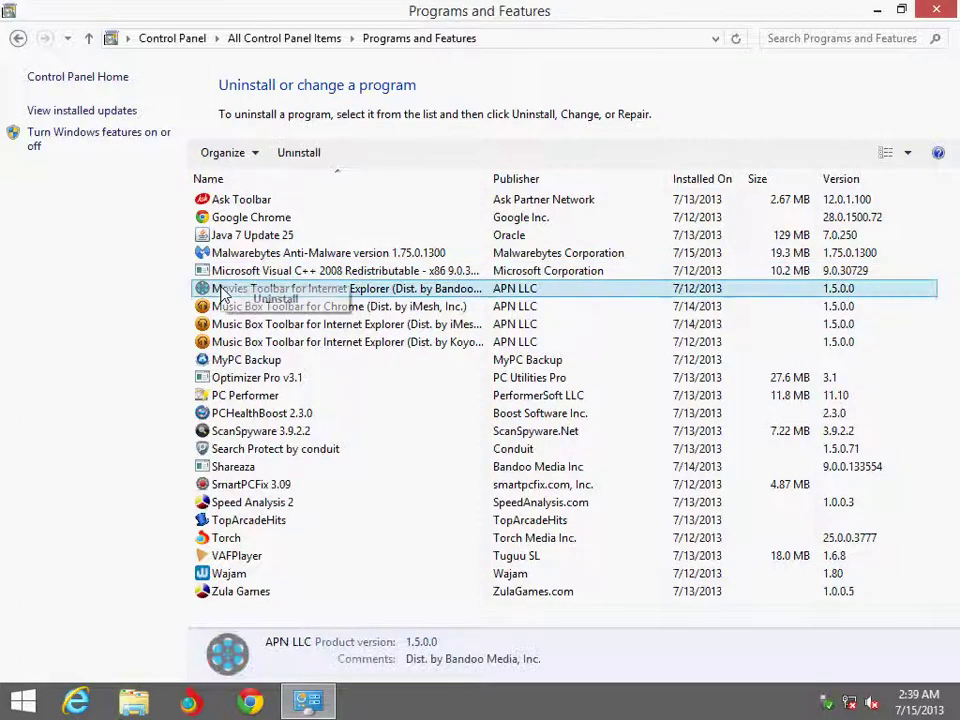
{"action": "left_click", "coordinate": [240, 302]}
{"action": "key", "text": "Return"}
{"action": "left_click", "coordinate": [631, 456]}
{"action": "left_click", "coordinate": [584, 500]}
- Uninstall the Music Box Toolbar for Chrome, Internet Explorer and Koyote-Lab, then bring up MyPC Backup's uninstall options
{"action": "right_click", "coordinate": [259, 287]}
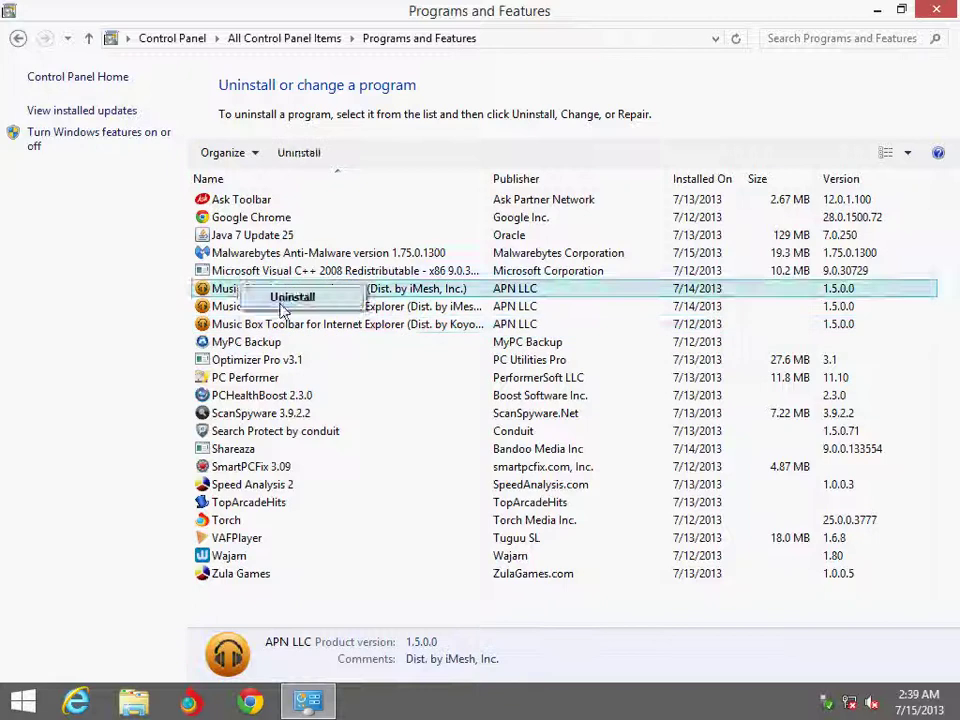
{"action": "left_click", "coordinate": [291, 298]}
{"action": "left_click", "coordinate": [583, 499]}
{"action": "right_click", "coordinate": [250, 324]}
{"action": "left_click", "coordinate": [315, 336]}
{"action": "left_click", "coordinate": [579, 499]}
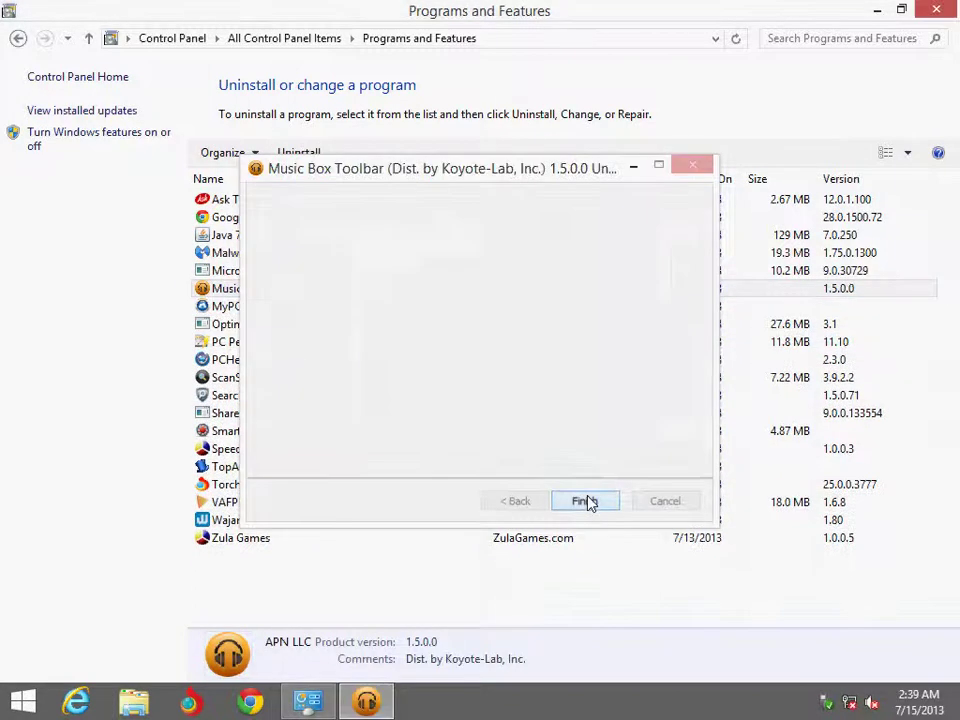
{"action": "left_click", "coordinate": [578, 499]}
{"action": "left_click", "coordinate": [248, 290]}
{"action": "right_click", "coordinate": [256, 289]}
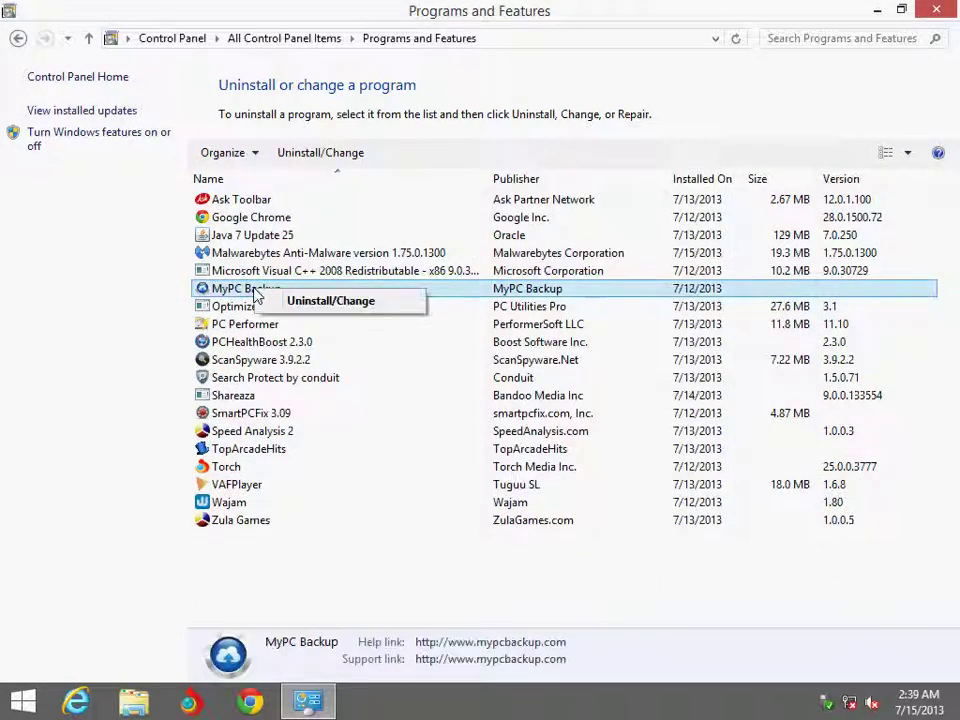
- Uninstall MyPC Backup, declining the extra offer and closing the success message
{"action": "left_click", "coordinate": [310, 303]}
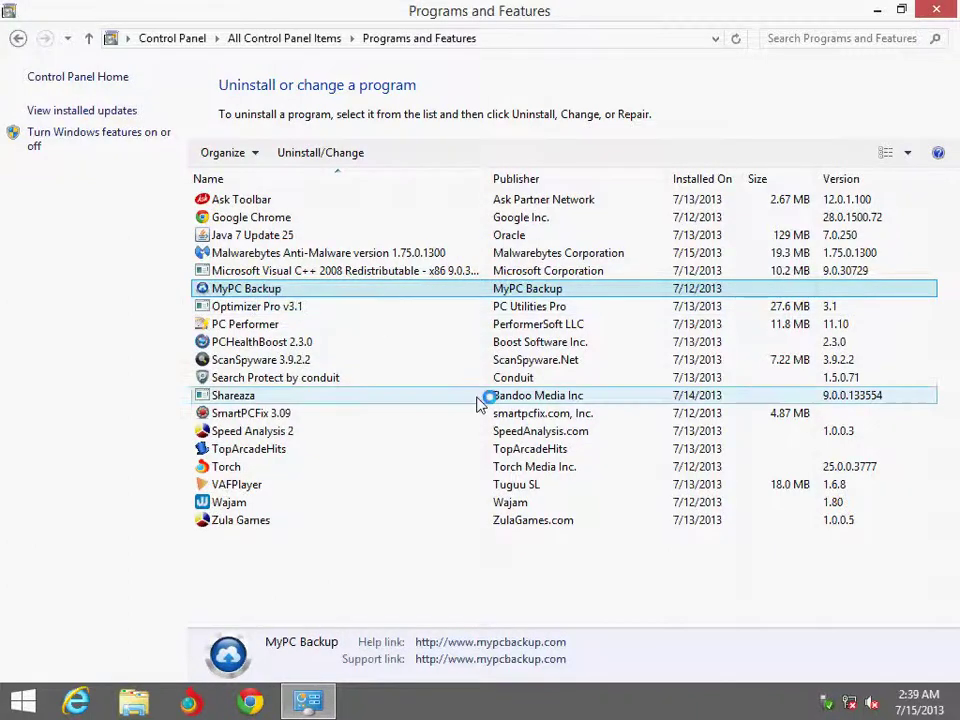
{"action": "left_click", "coordinate": [452, 453]}
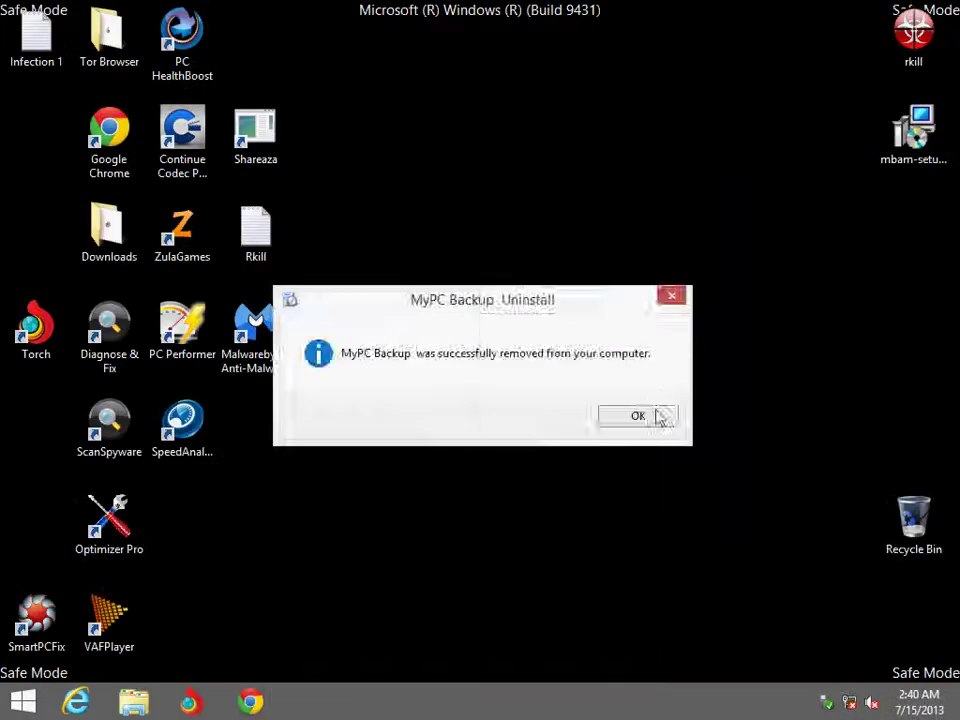
{"action": "left_click", "coordinate": [657, 413]}
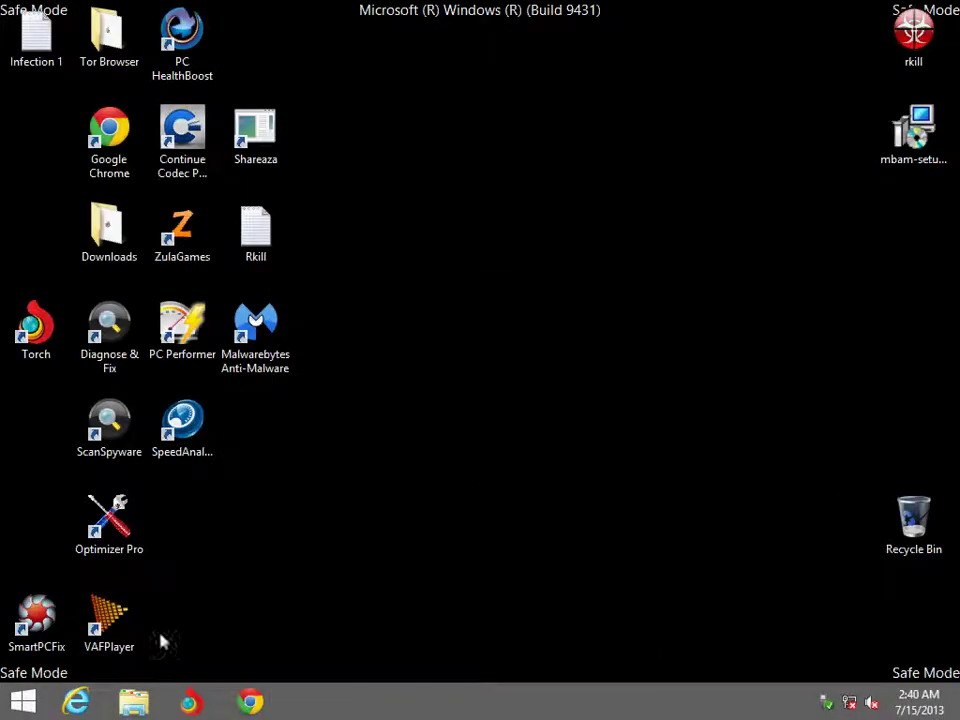
- Reopen Control Panel from the Win+X menu in category view
{"action": "right_click", "coordinate": [22, 701]}
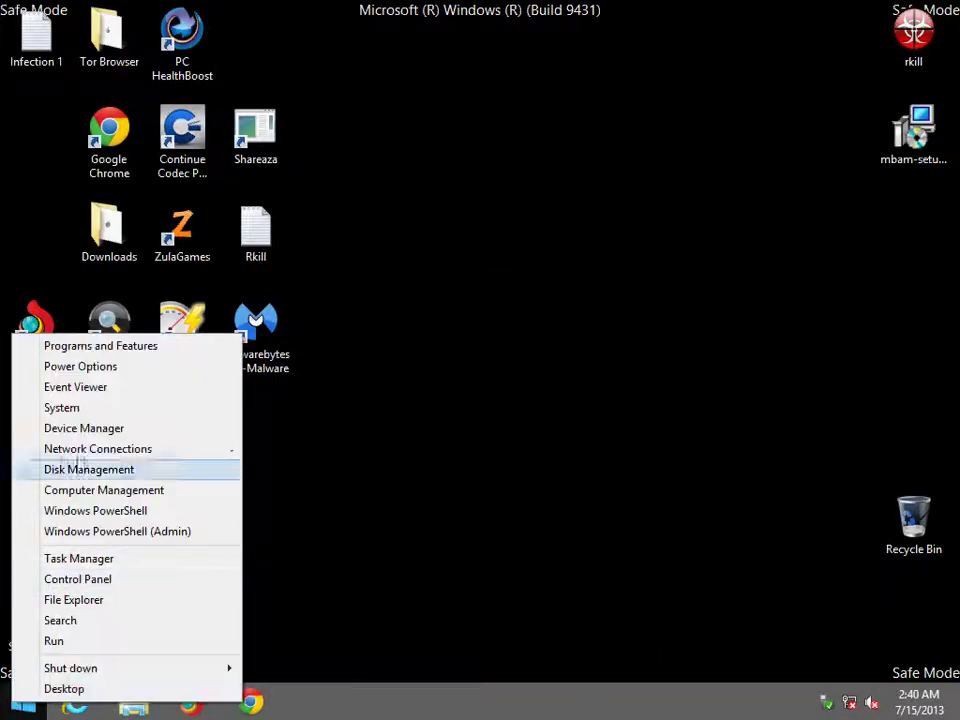
{"action": "left_click", "coordinate": [88, 580]}
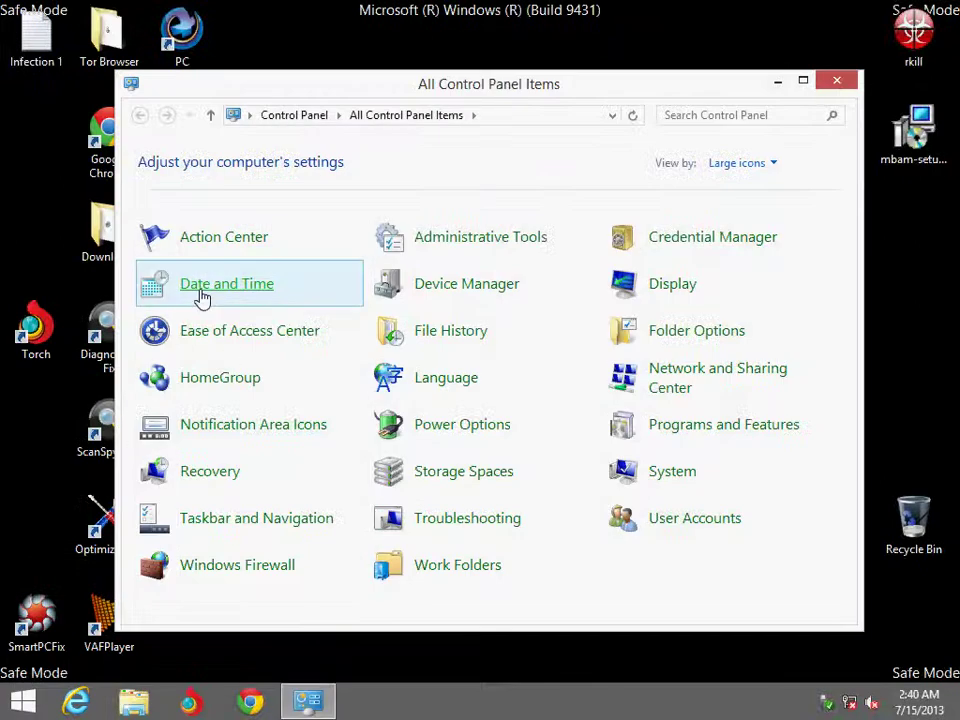
{"action": "left_click", "coordinate": [264, 115]}
- Open the installed programs list maximized and uninstall PCHealthBoost, choosing to reboot later
{"action": "left_click", "coordinate": [293, 433]}
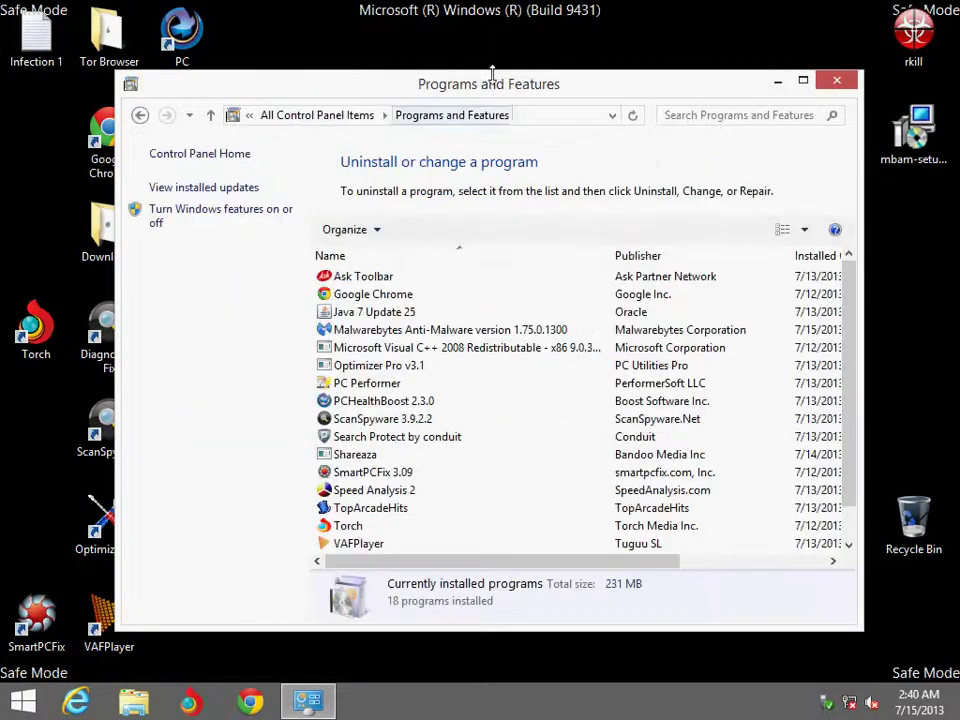
{"action": "double_click", "coordinate": [493, 80]}
{"action": "left_click", "coordinate": [230, 288]}
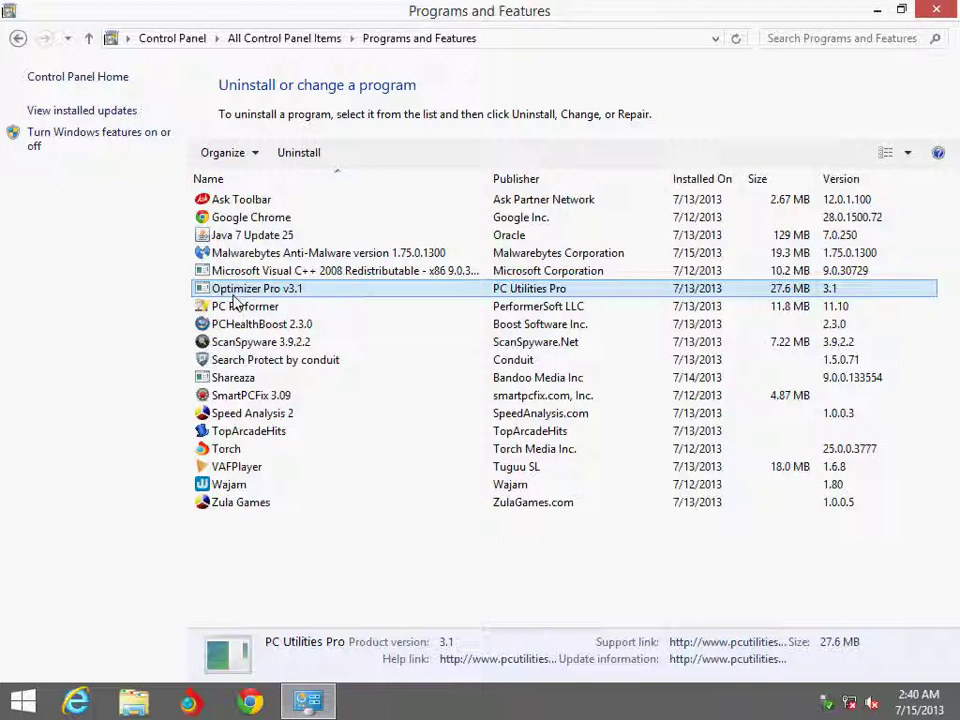
{"action": "left_click", "coordinate": [226, 307]}
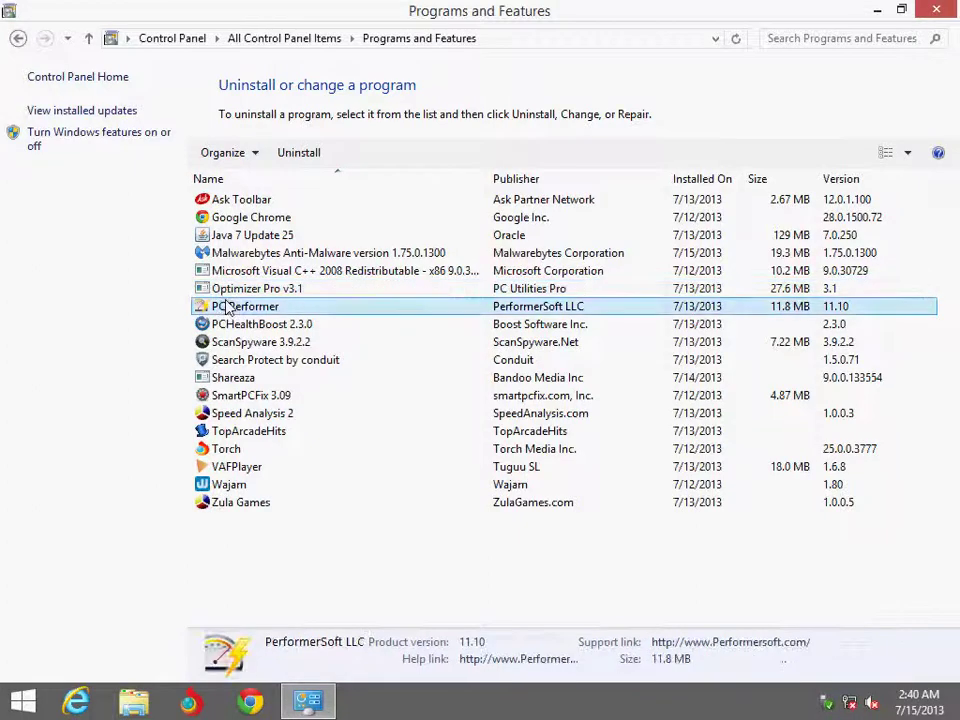
{"action": "left_click", "coordinate": [232, 290]}
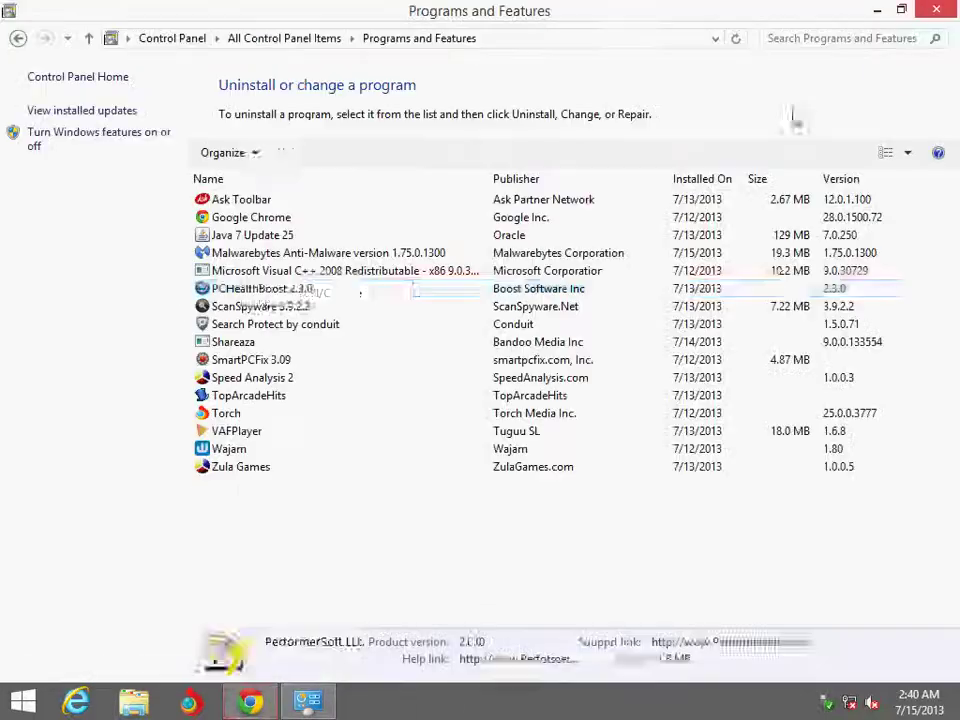
{"action": "double_click", "coordinate": [257, 290]}
{"action": "left_click", "coordinate": [574, 499]}
{"action": "left_click", "coordinate": [577, 503]}
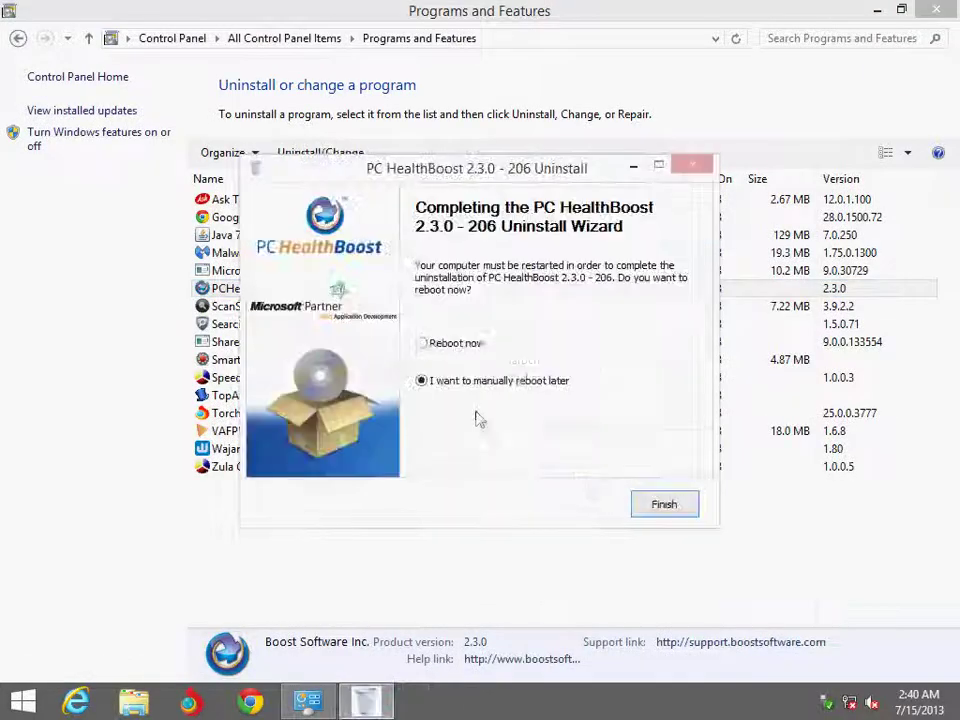
{"action": "left_click", "coordinate": [664, 504]}
- Uninstall ScanSpyware and Shareaza, confirming past the Shareaza error
{"action": "double_click", "coordinate": [240, 289]}
{"action": "left_click", "coordinate": [583, 416]}
{"action": "left_click", "coordinate": [630, 418]}
{"action": "double_click", "coordinate": [262, 290]}
{"action": "left_click", "coordinate": [524, 369]}
- Uninstall SmartPCFix and Speed Analysis 2, closing the web page the uninstaller opened
{"action": "double_click", "coordinate": [250, 288]}
{"action": "left_click", "coordinate": [317, 473]}
{"action": "left_click", "coordinate": [563, 416]}
{"action": "left_click", "coordinate": [627, 414]}
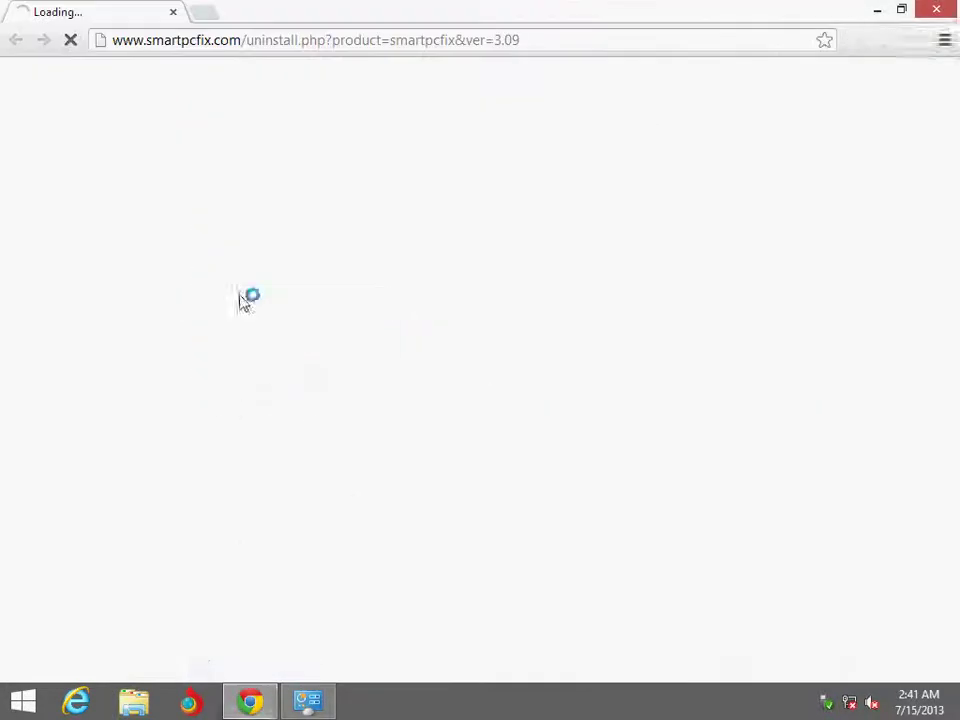
{"action": "key", "text": "alt+F4"}
{"action": "double_click", "coordinate": [255, 290]}
{"action": "left_click", "coordinate": [585, 501]}
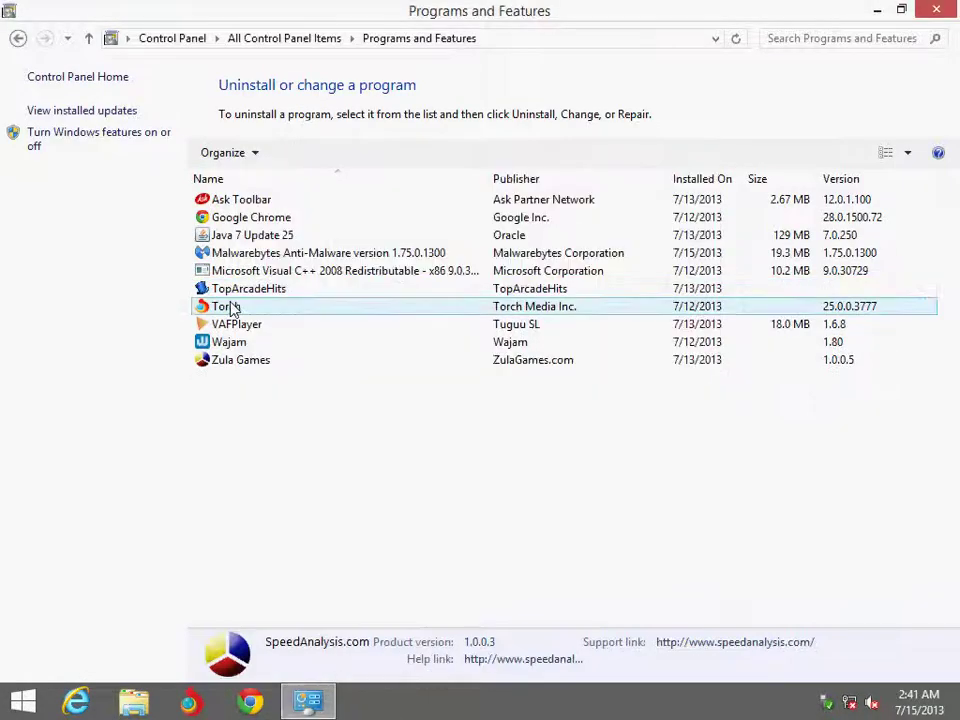
- Uninstall TopArcadeHits and close the web page it opened
{"action": "double_click", "coordinate": [250, 288]}
{"action": "left_click", "coordinate": [557, 416]}
{"action": "key", "text": "alt+F4"}
{"action": "left_click", "coordinate": [645, 413]}
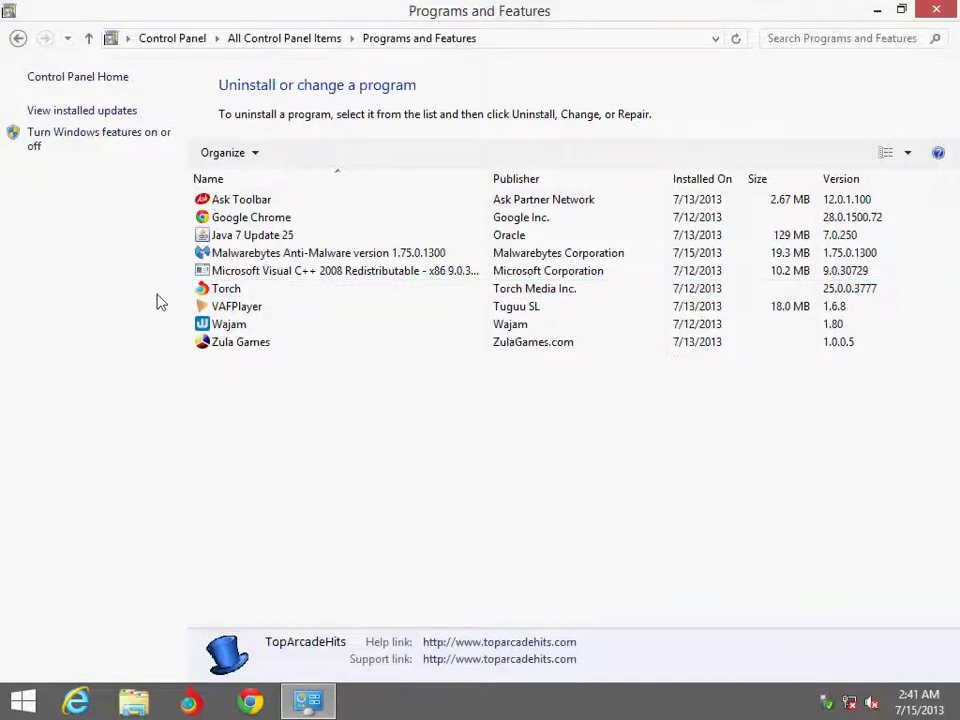
- Uninstall Torch with its browsing data, then try removing VAFPlayer and dismiss the Windows Installer error
{"action": "left_click", "coordinate": [236, 290]}
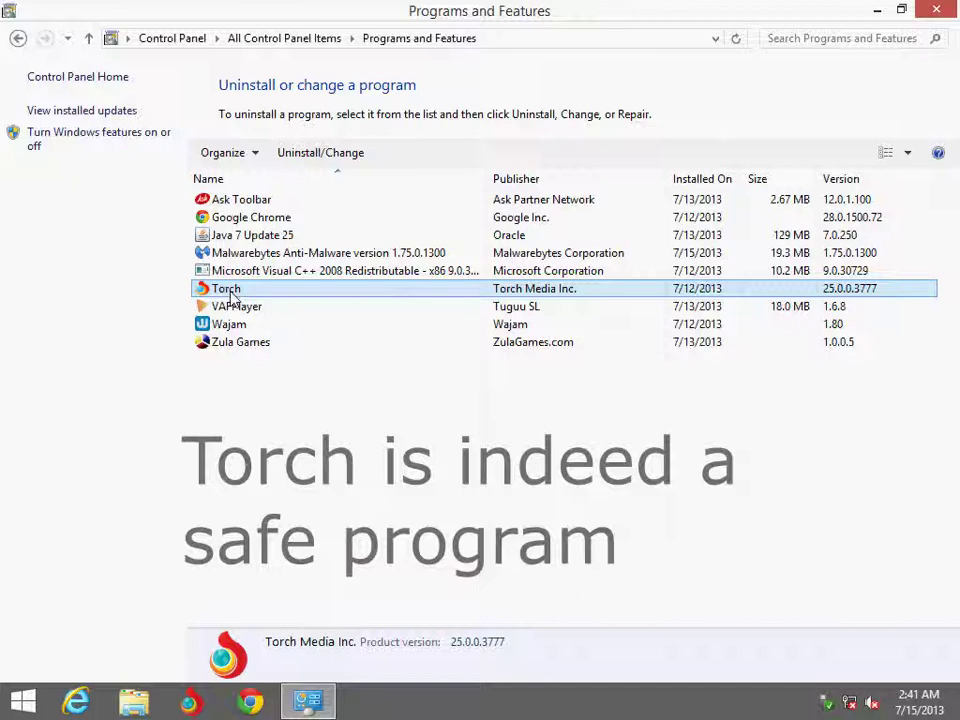
{"action": "right_click", "coordinate": [232, 298]}
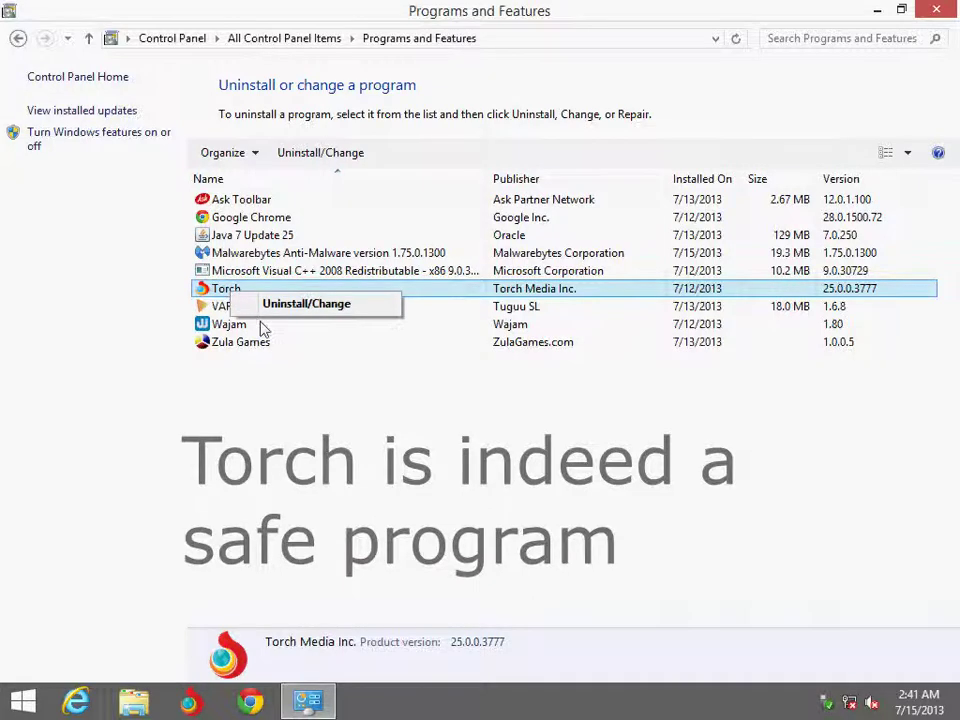
{"action": "left_click", "coordinate": [300, 304]}
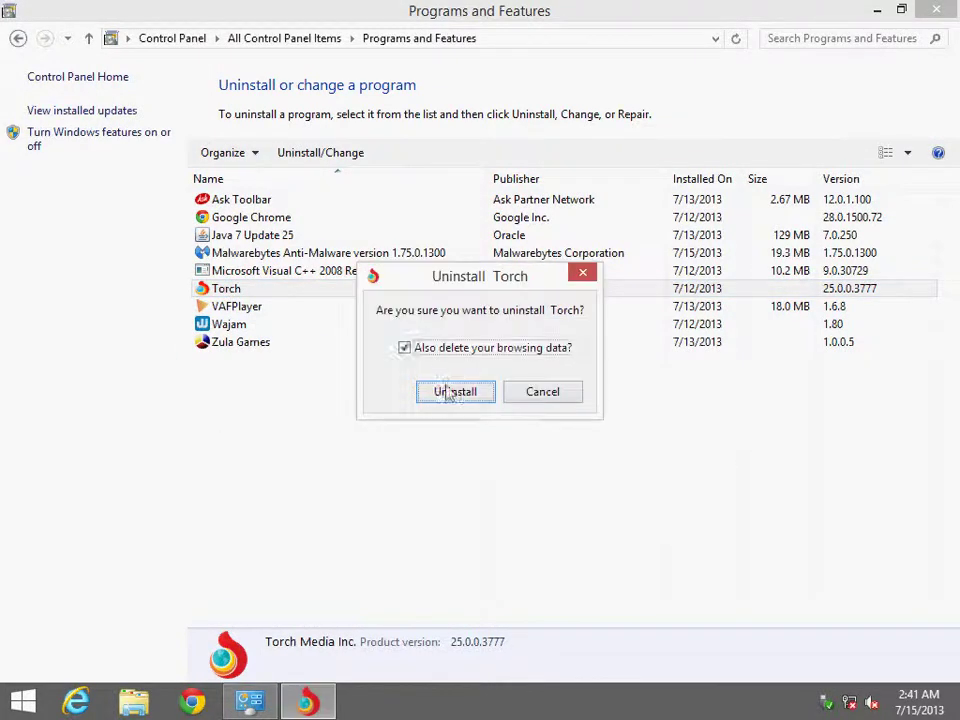
{"action": "left_click", "coordinate": [454, 391]}
{"action": "left_click", "coordinate": [242, 310]}
{"action": "right_click", "coordinate": [230, 289]}
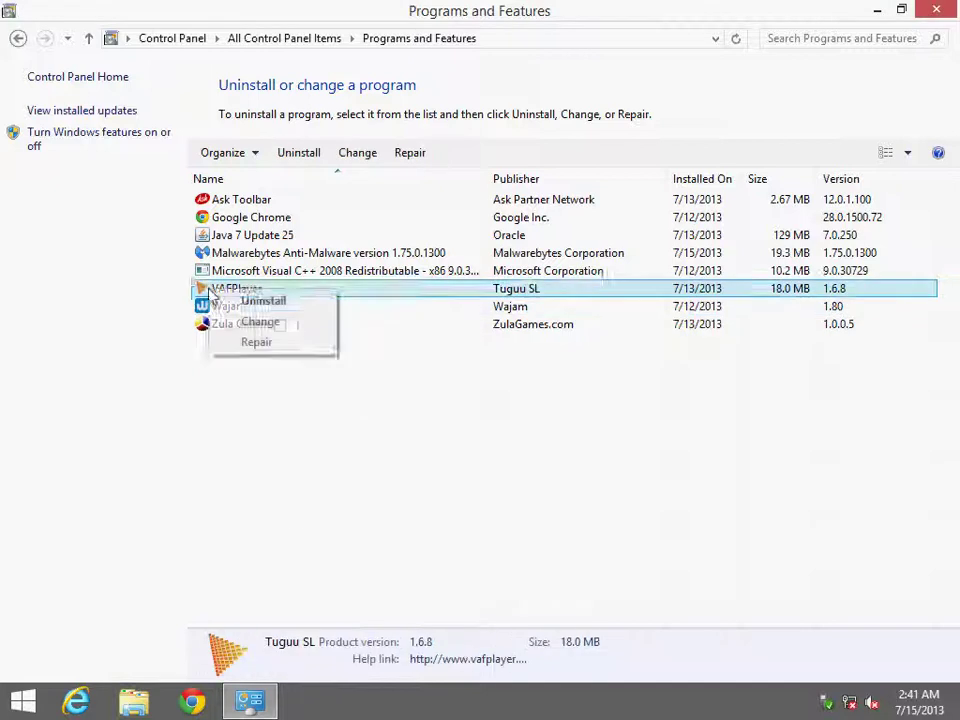
{"action": "left_click", "coordinate": [258, 300]}
{"action": "left_click", "coordinate": [594, 390]}
- Uninstall Wajam and close the Wajam web page in Chrome
{"action": "left_click", "coordinate": [230, 307]}
{"action": "double_click", "coordinate": [230, 307]}
{"action": "left_click", "coordinate": [583, 501]}
{"action": "left_click", "coordinate": [579, 499]}
{"action": "left_click", "coordinate": [933, 12]}
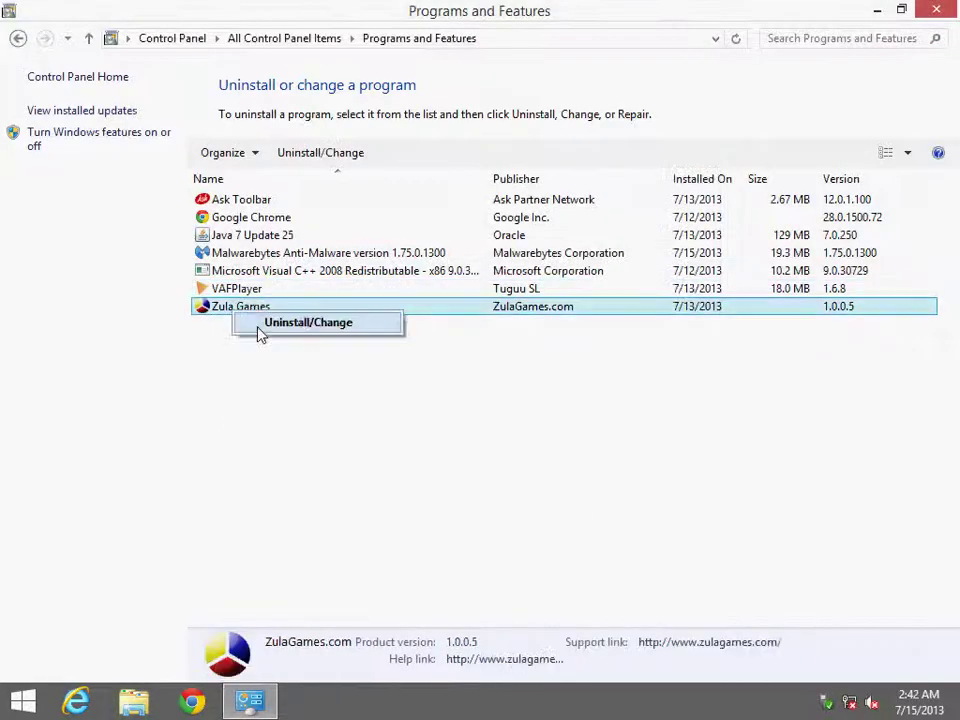
- Uninstall Zula Games, then attempt Ask Toolbar and dismiss the Windows Installer error
{"action": "double_click", "coordinate": [272, 304]}
{"action": "left_click", "coordinate": [581, 495]}
{"action": "left_click", "coordinate": [581, 501]}
{"action": "double_click", "coordinate": [240, 199]}
{"action": "left_click", "coordinate": [566, 347]}
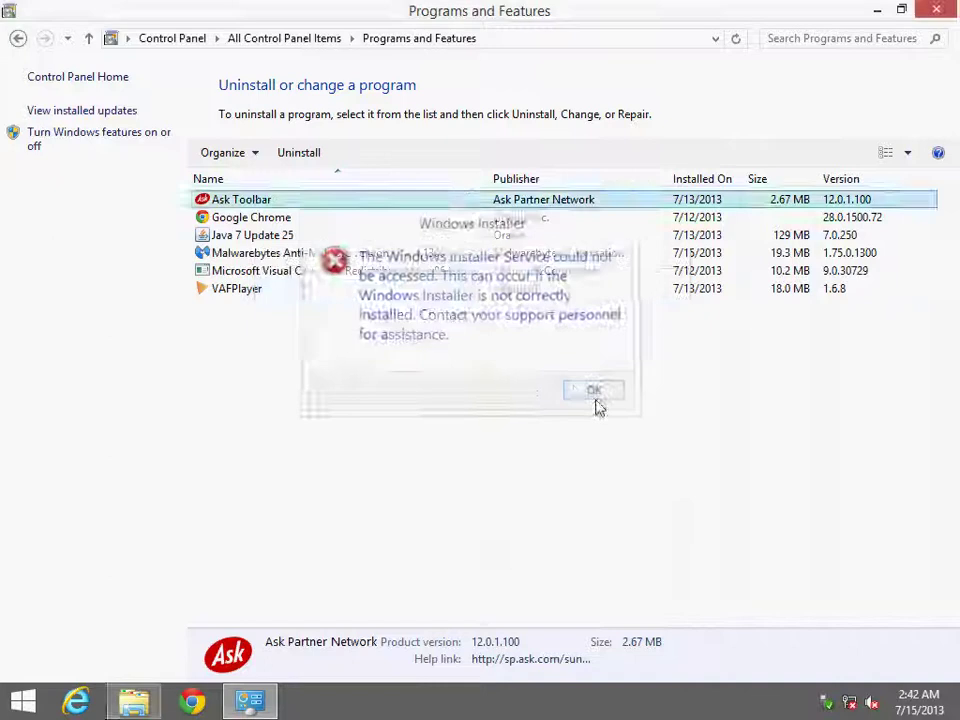
{"action": "left_click", "coordinate": [240, 288]}
- Review the remaining programs, including Ask Toolbar, VAFPlayer, Visual C++ 2008, Malwarebytes and Java 7 Update 25
{"action": "left_click", "coordinate": [256, 203]}
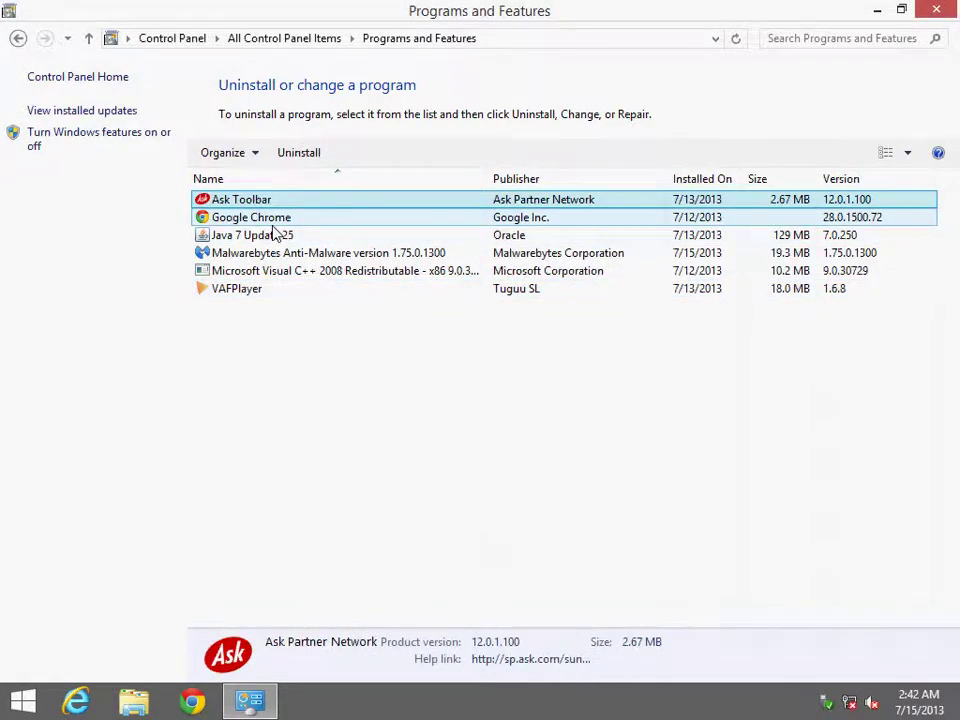
{"action": "left_click", "coordinate": [248, 292]}
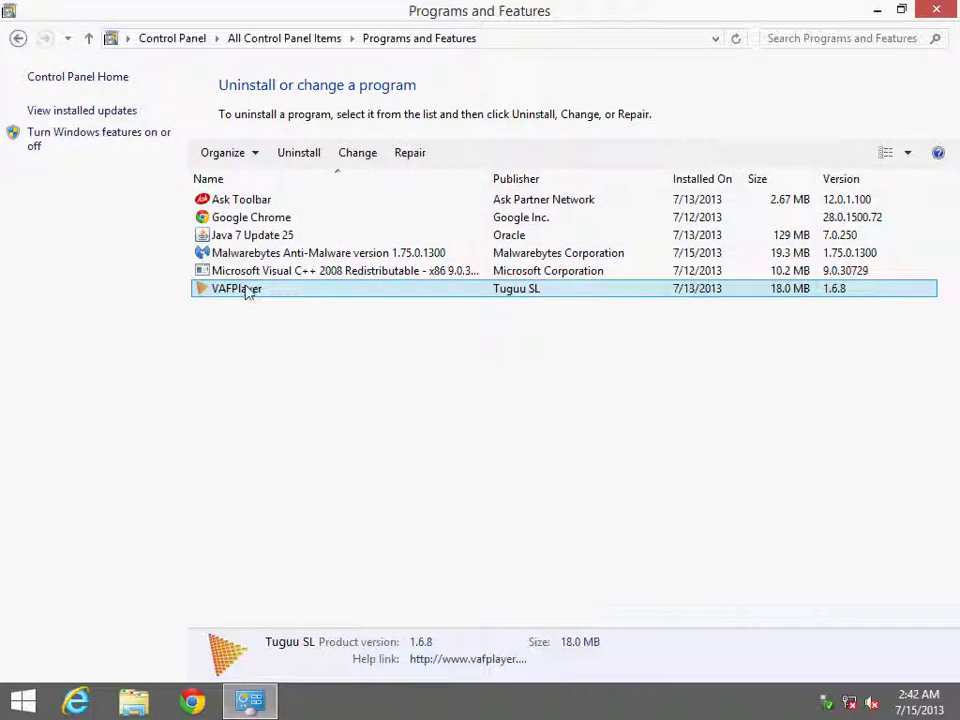
{"action": "left_click", "coordinate": [251, 273]}
{"action": "left_click", "coordinate": [252, 256]}
{"action": "left_click", "coordinate": [251, 288]}
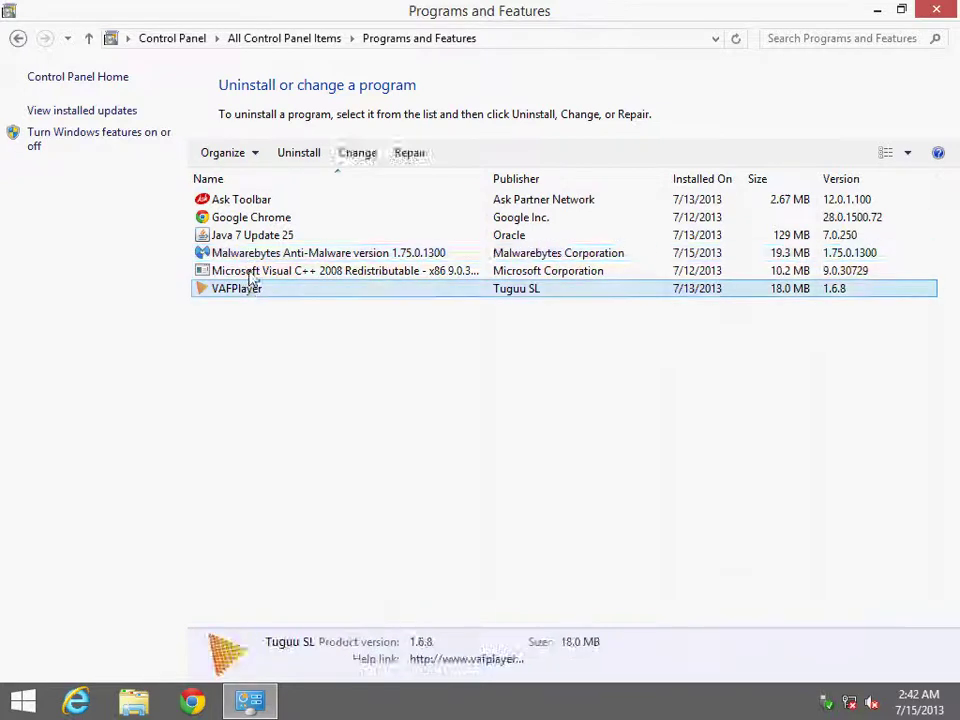
{"action": "left_click", "coordinate": [251, 271]}
{"action": "left_click", "coordinate": [253, 254]}
{"action": "left_click", "coordinate": [258, 236]}
{"action": "left_click", "coordinate": [264, 202]}
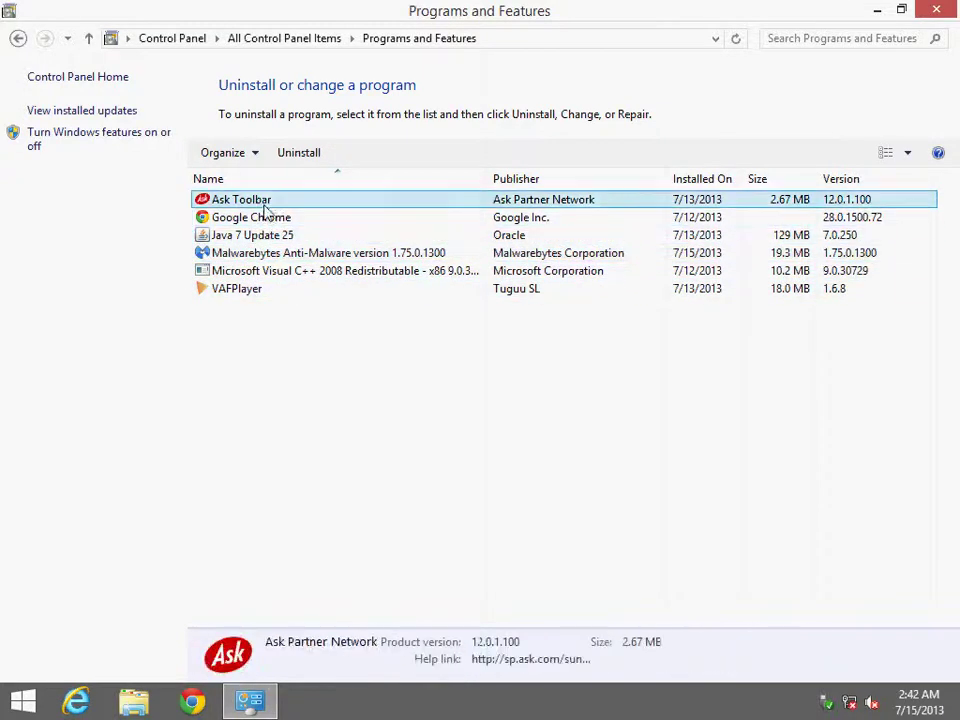
- Close the installed programs list and launch Google Chrome
{"action": "left_click", "coordinate": [934, 10]}
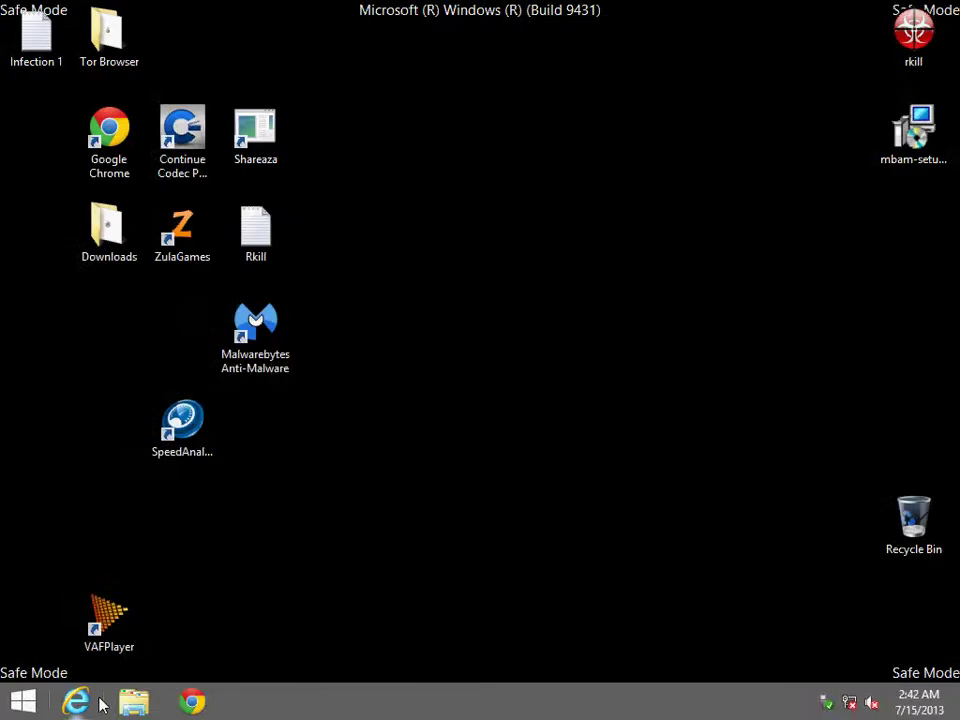
{"action": "left_click", "coordinate": [192, 702]}
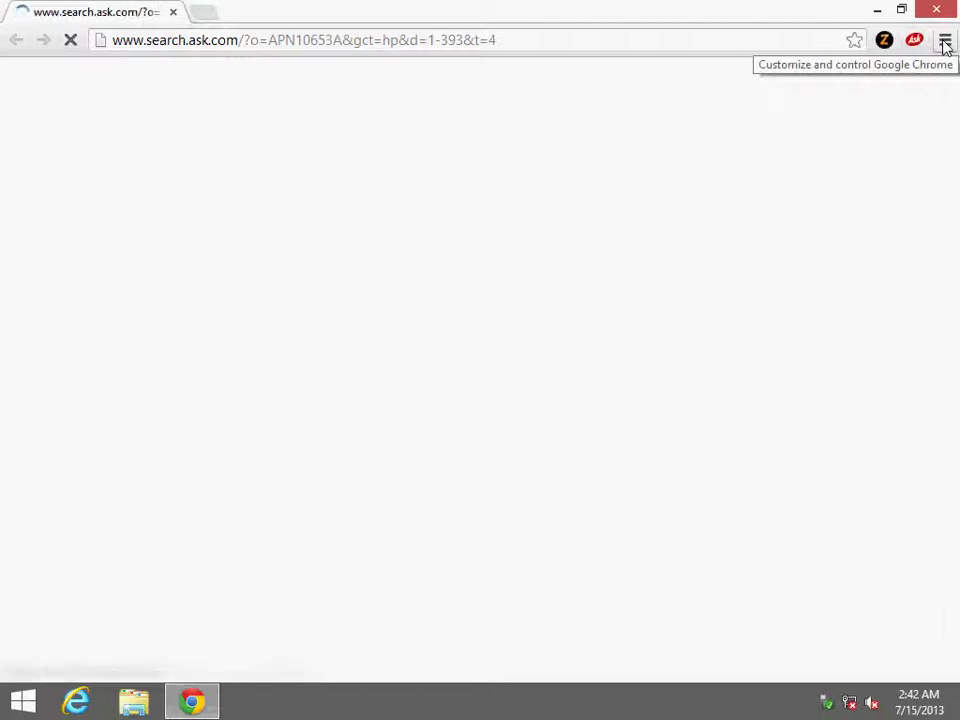
{"action": "left_click", "coordinate": [945, 41]}
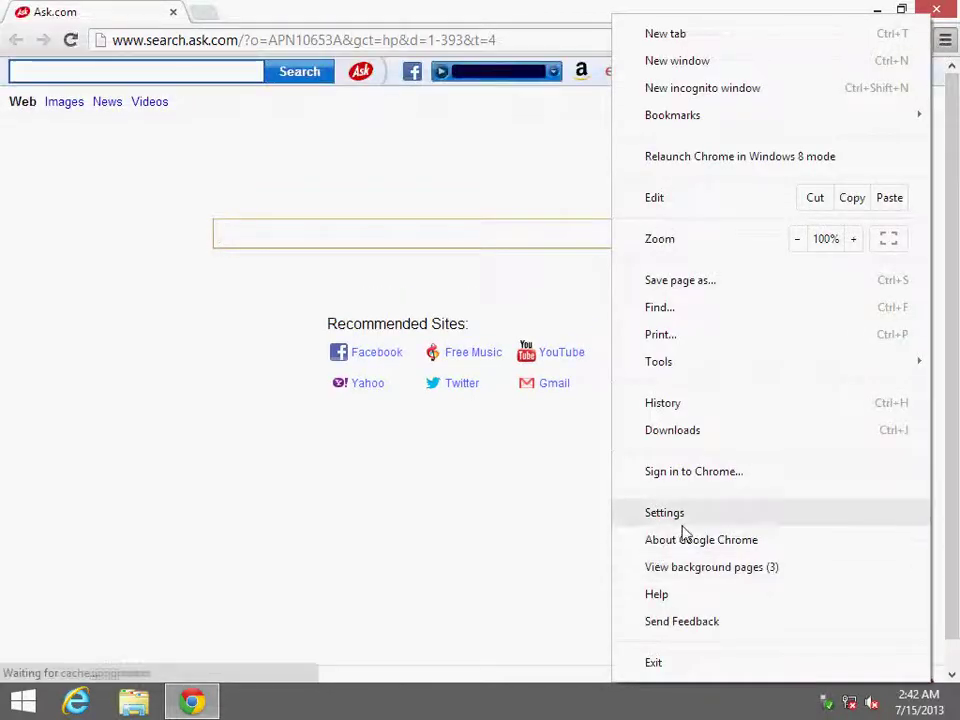
{"action": "left_click", "coordinate": [410, 515]}
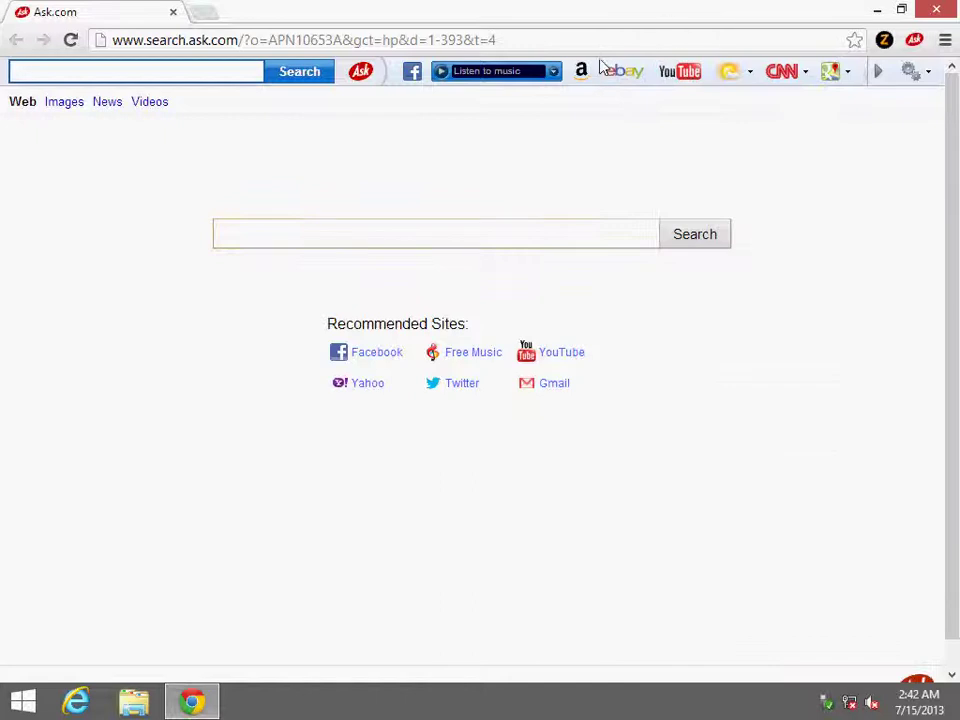
{"action": "left_click", "coordinate": [945, 44]}
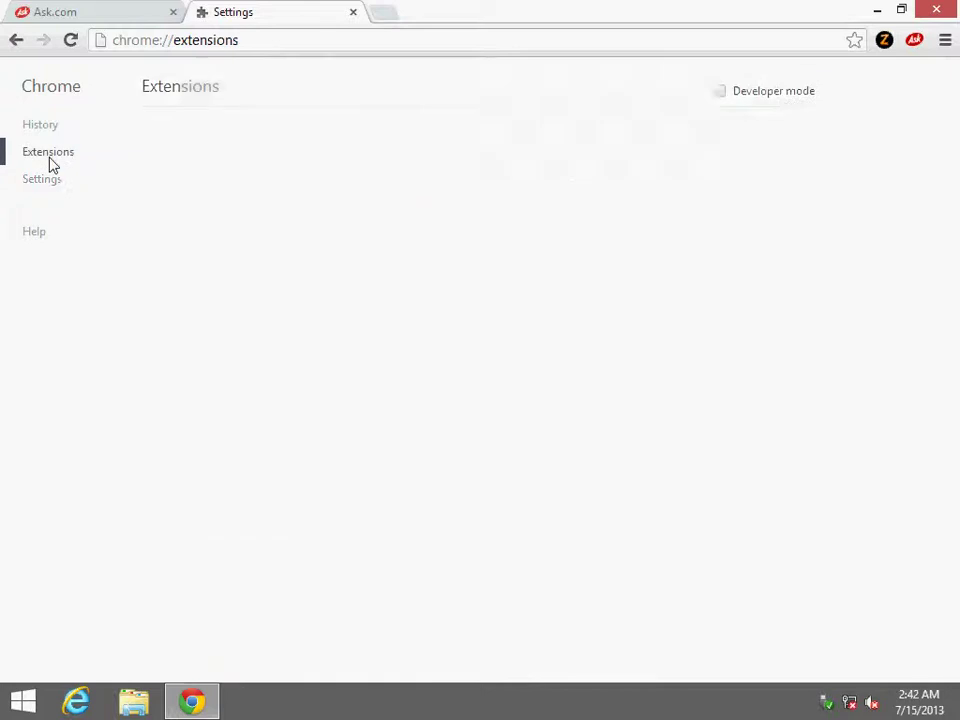
- Disable and remove the Ask Toolbar, Conduit TB API and Zula Games extensions
{"action": "left_click", "coordinate": [724, 145]}
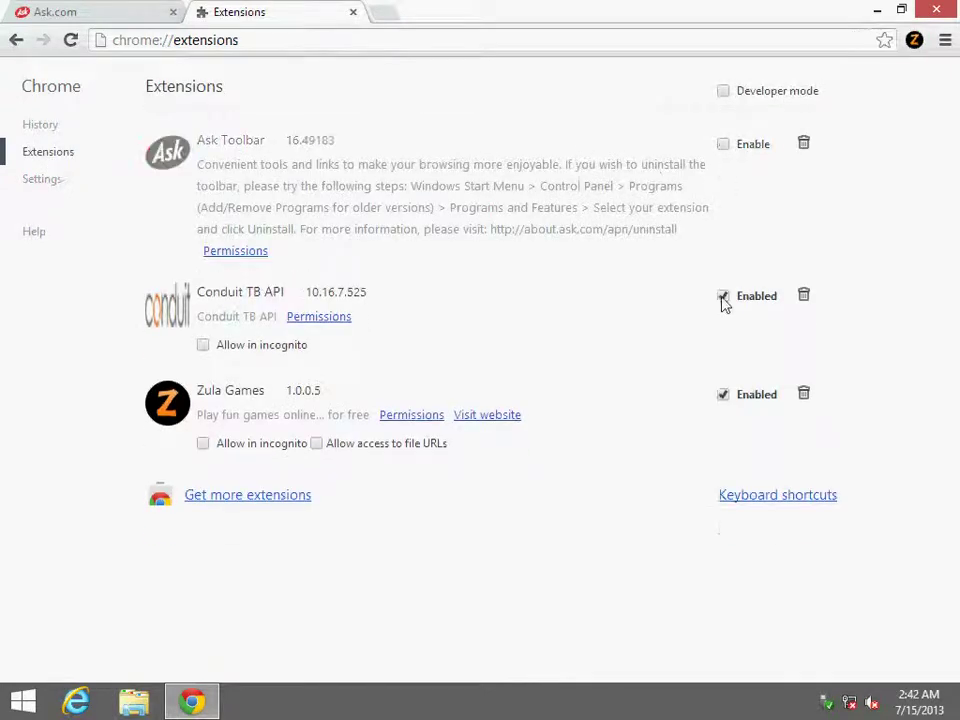
{"action": "left_click", "coordinate": [733, 299]}
{"action": "left_click", "coordinate": [728, 365]}
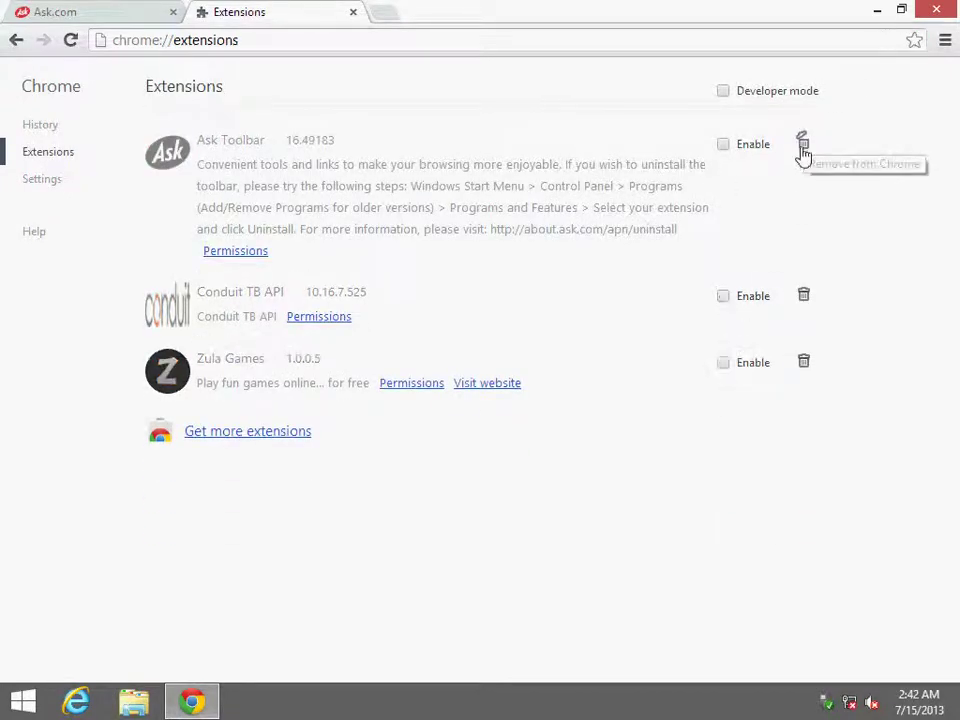
{"action": "left_click", "coordinate": [801, 141]}
{"action": "left_click", "coordinate": [512, 398]}
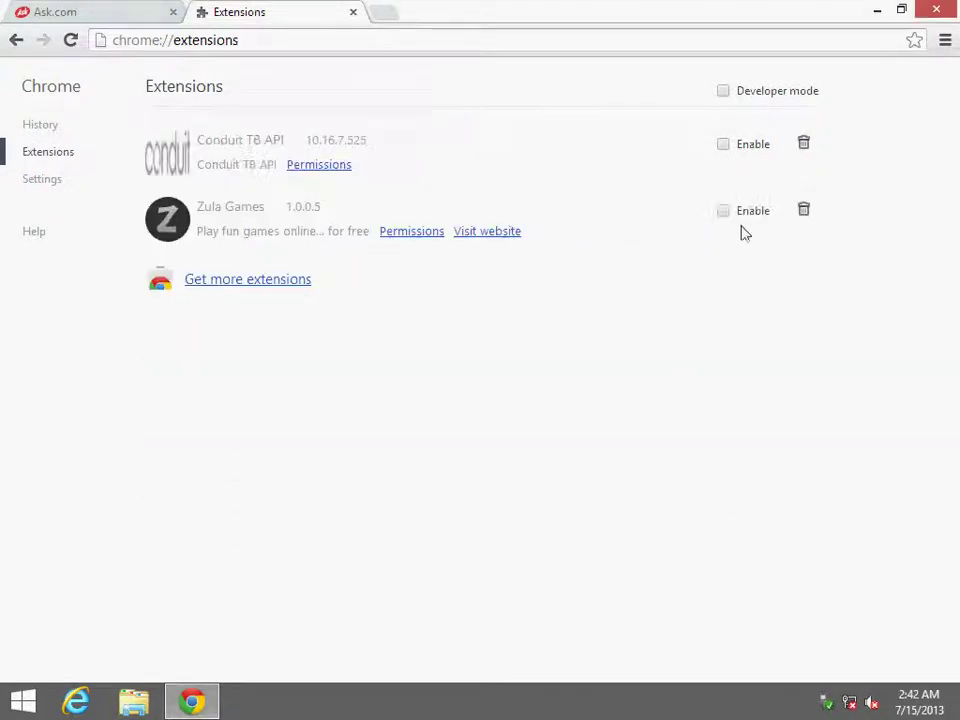
{"action": "left_click", "coordinate": [805, 146]}
{"action": "left_click", "coordinate": [496, 397]}
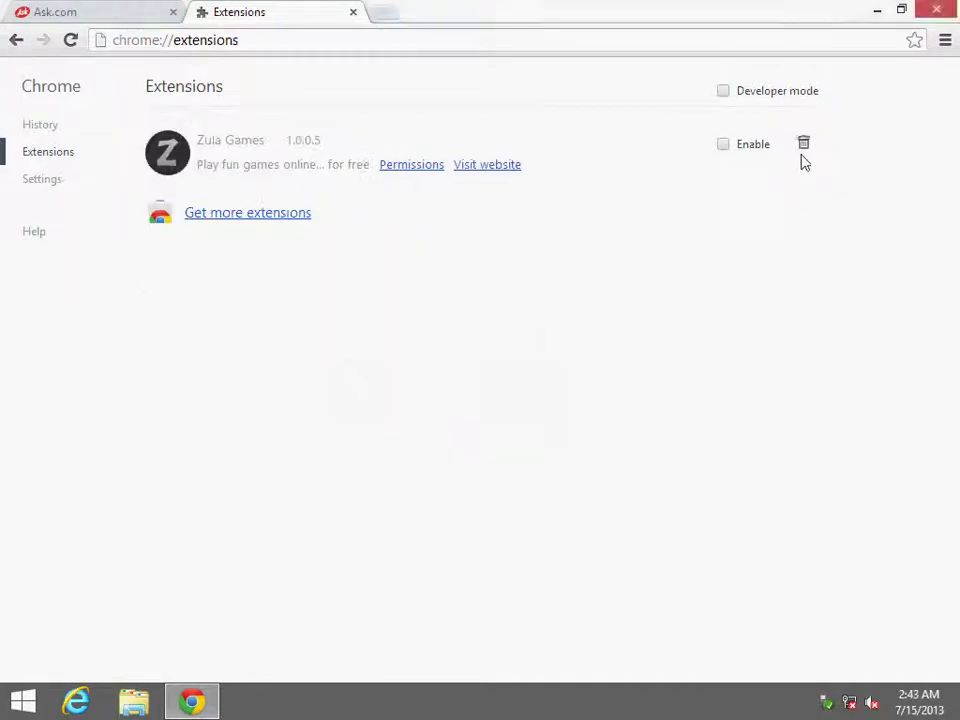
{"action": "left_click", "coordinate": [803, 146]}
{"action": "left_click", "coordinate": [478, 396]}
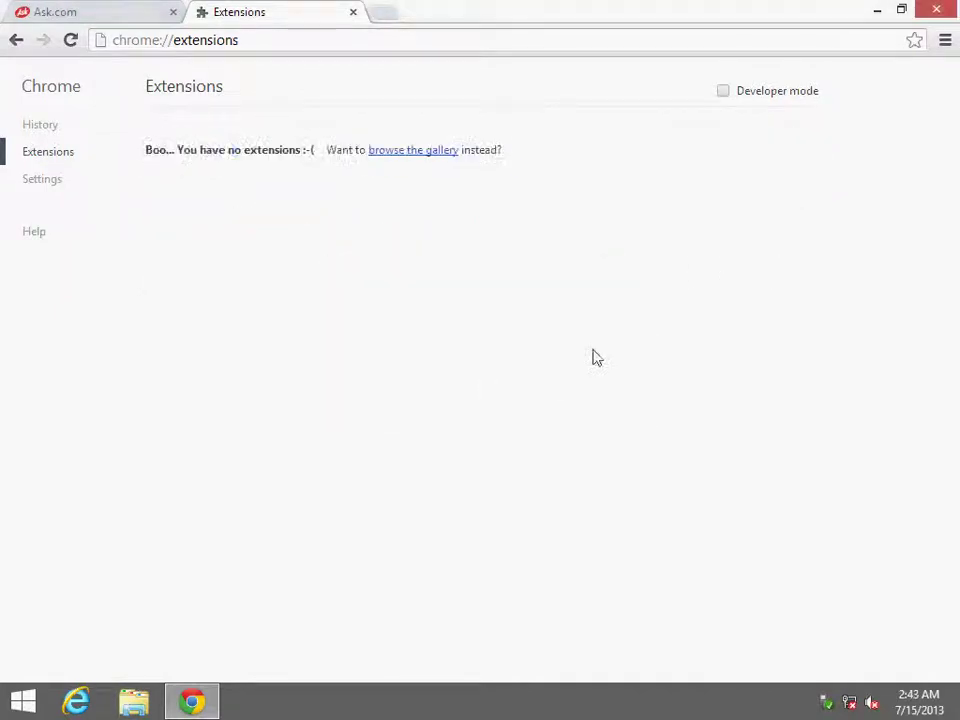
{"action": "left_click", "coordinate": [40, 179]}
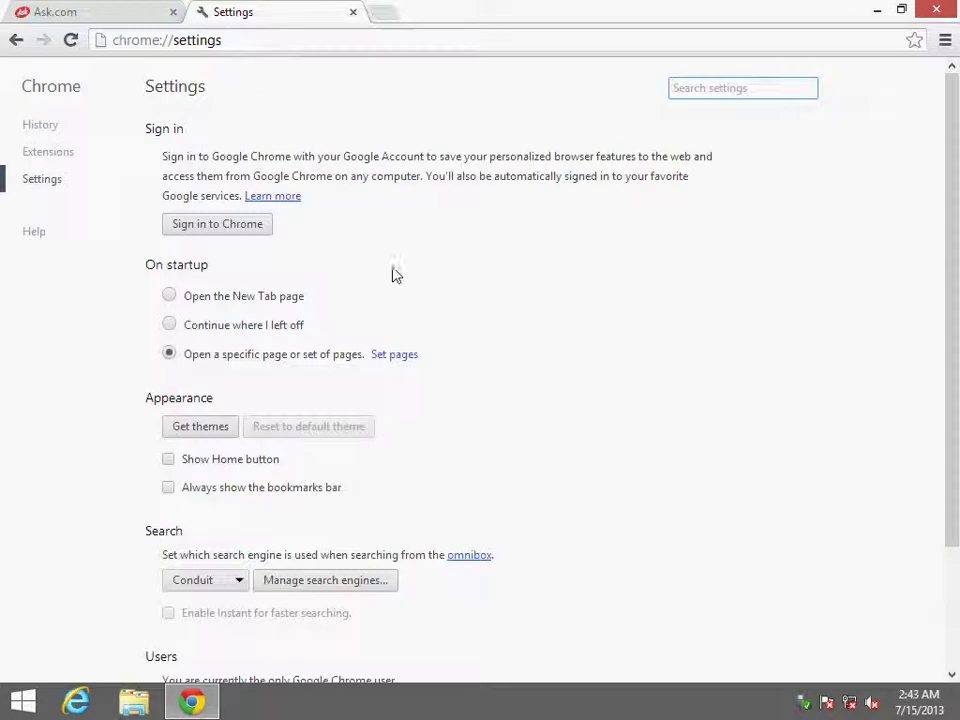
{"action": "left_click", "coordinate": [407, 358]}
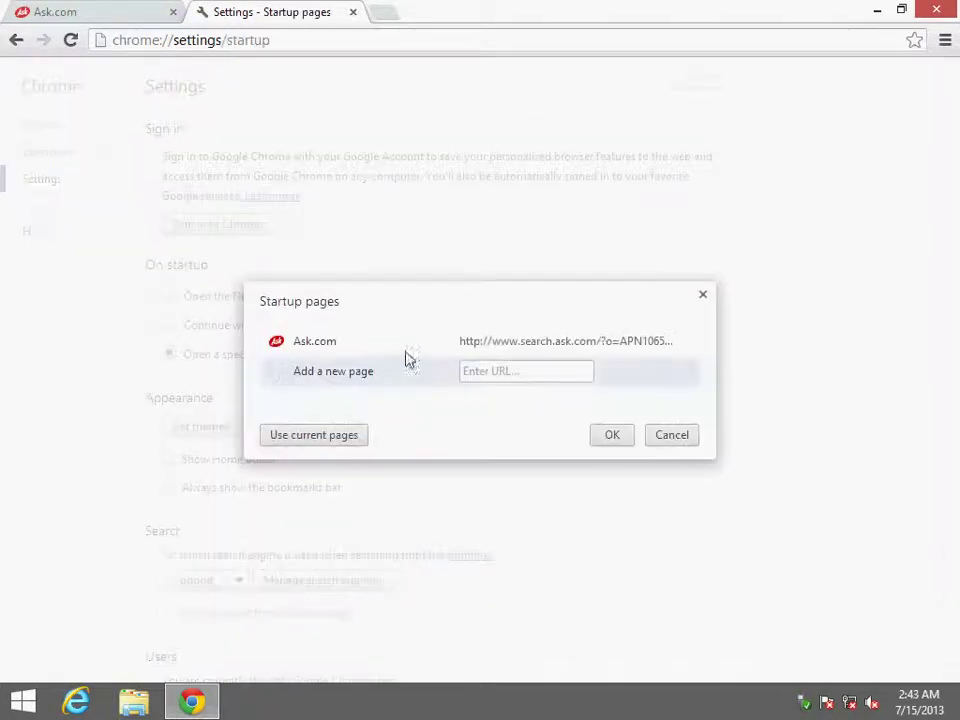
{"action": "left_click", "coordinate": [551, 347]}
{"action": "left_click", "coordinate": [589, 369]}
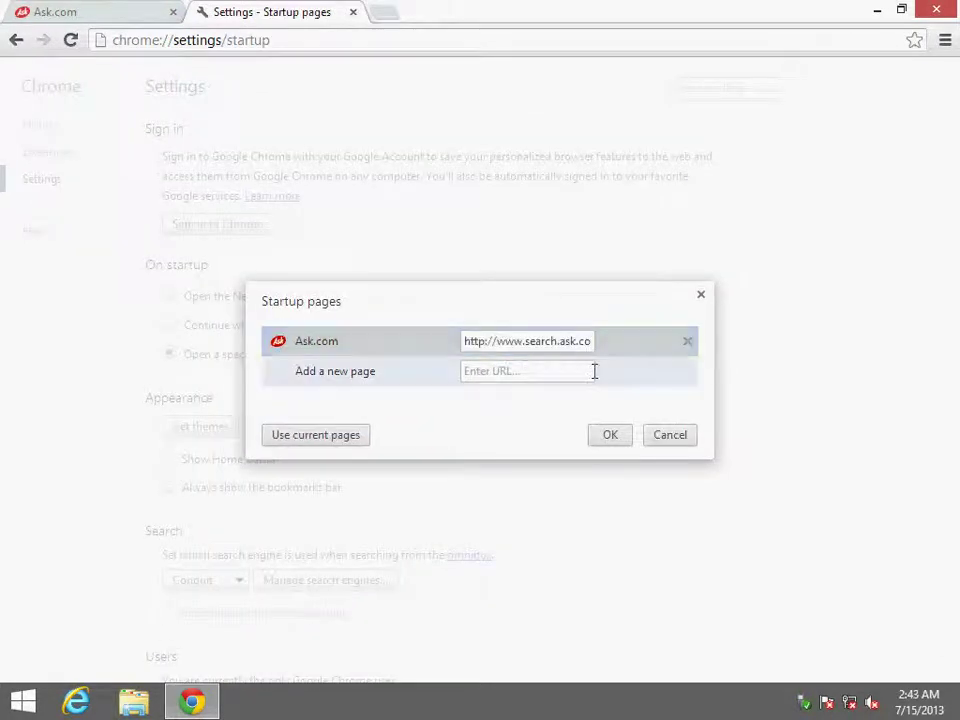
{"action": "left_click", "coordinate": [690, 342]}
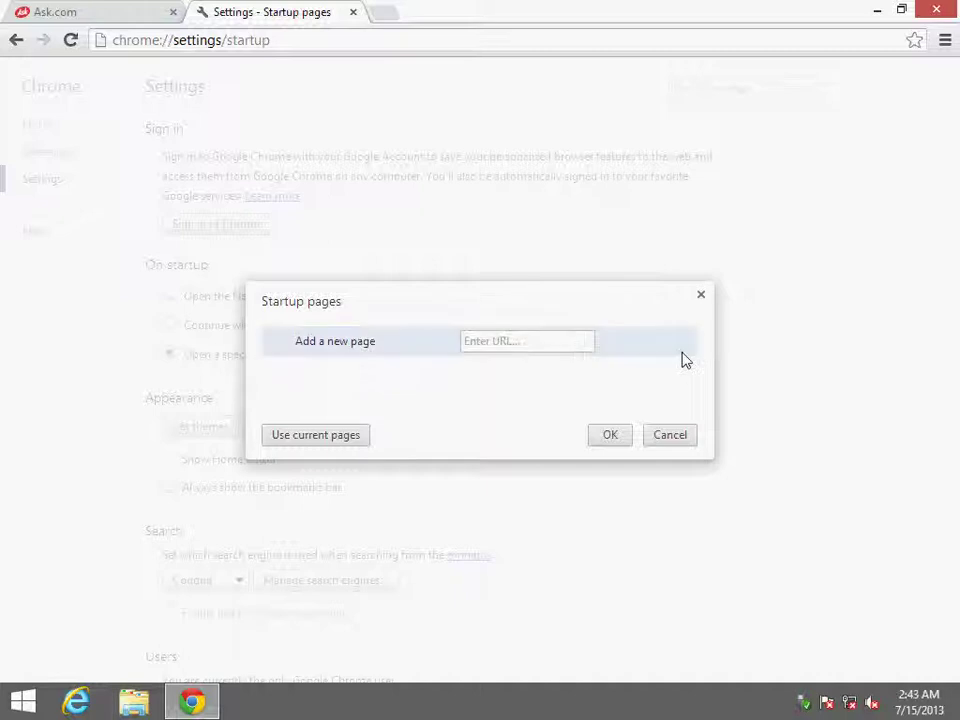
{"action": "left_click", "coordinate": [565, 346]}
{"action": "type", "text": "ht"}
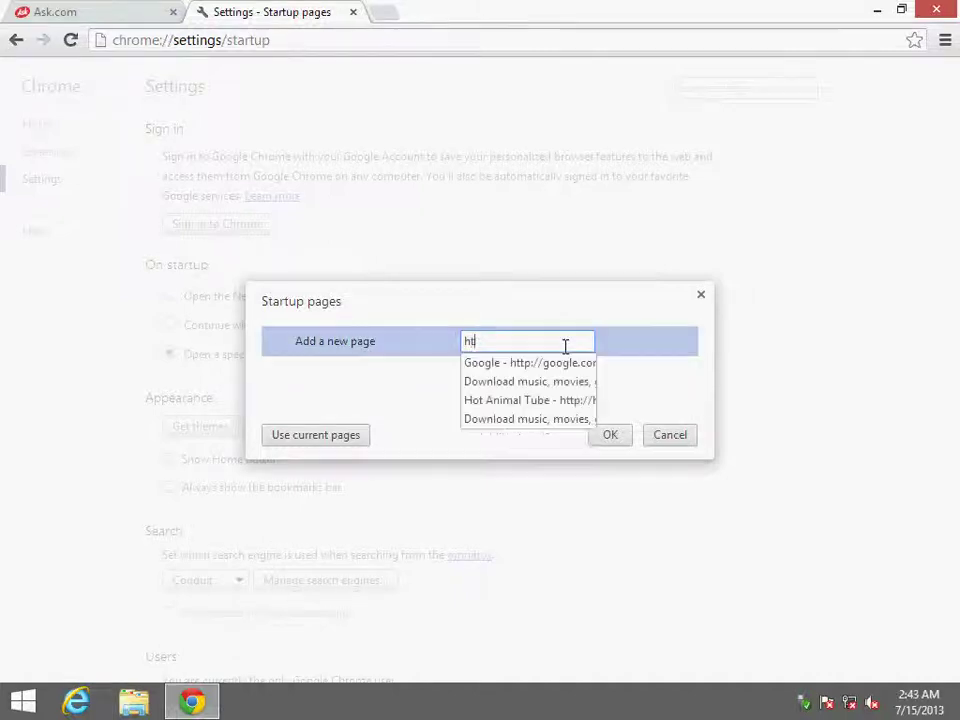
{"action": "type", "text": "tp:"}
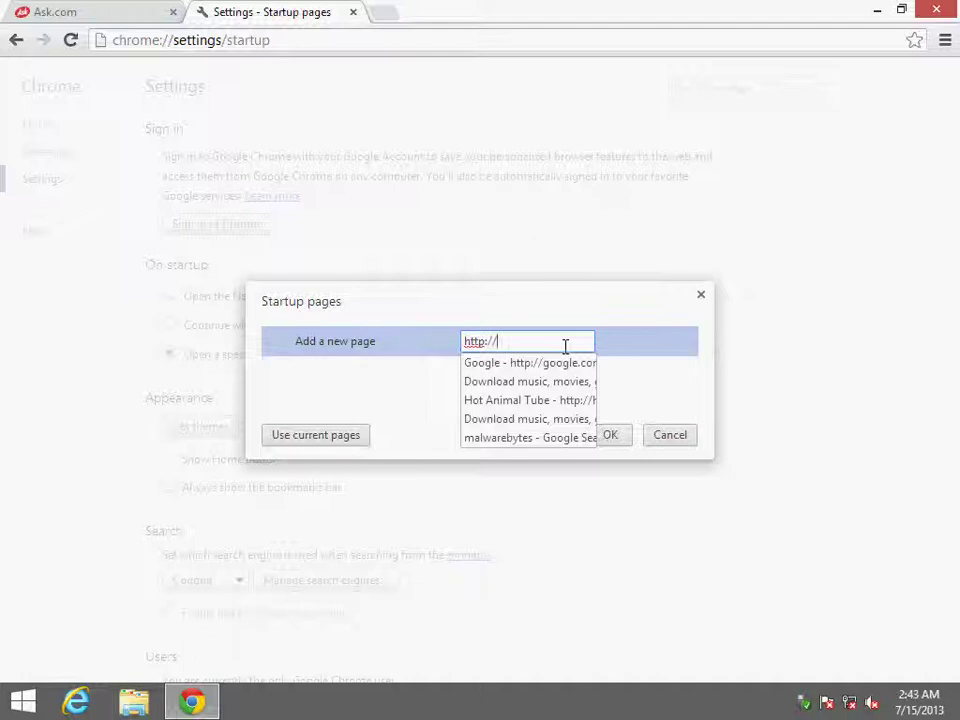
{"action": "type", "text": "//www.google.com"}
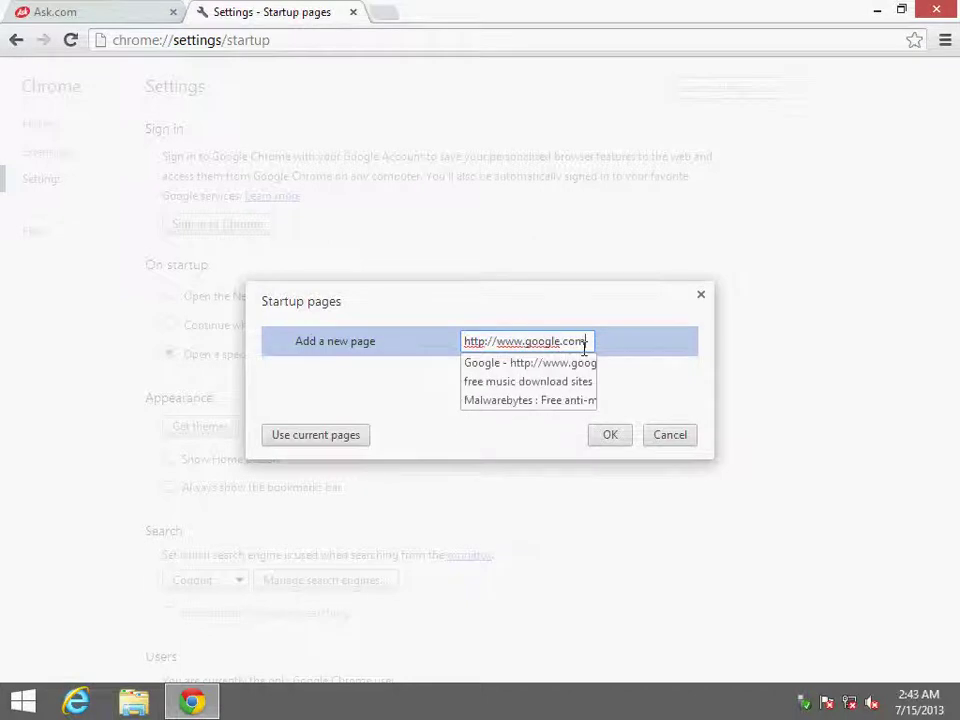
{"action": "left_click", "coordinate": [624, 446]}
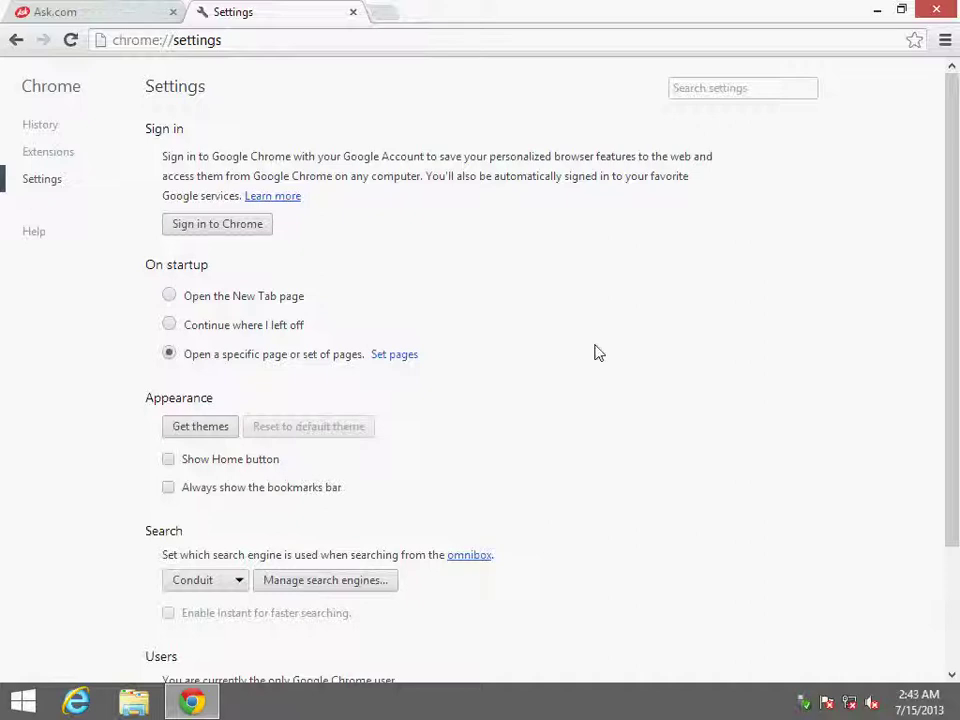
- Set Google as Chrome's default search engine
{"action": "right_click", "coordinate": [598, 353]}
{"action": "left_click", "coordinate": [540, 317]}
{"action": "scroll", "coordinate": [530, 344], "scroll_direction": "down", "scroll_amount": 3}
{"action": "left_click", "coordinate": [203, 422]}
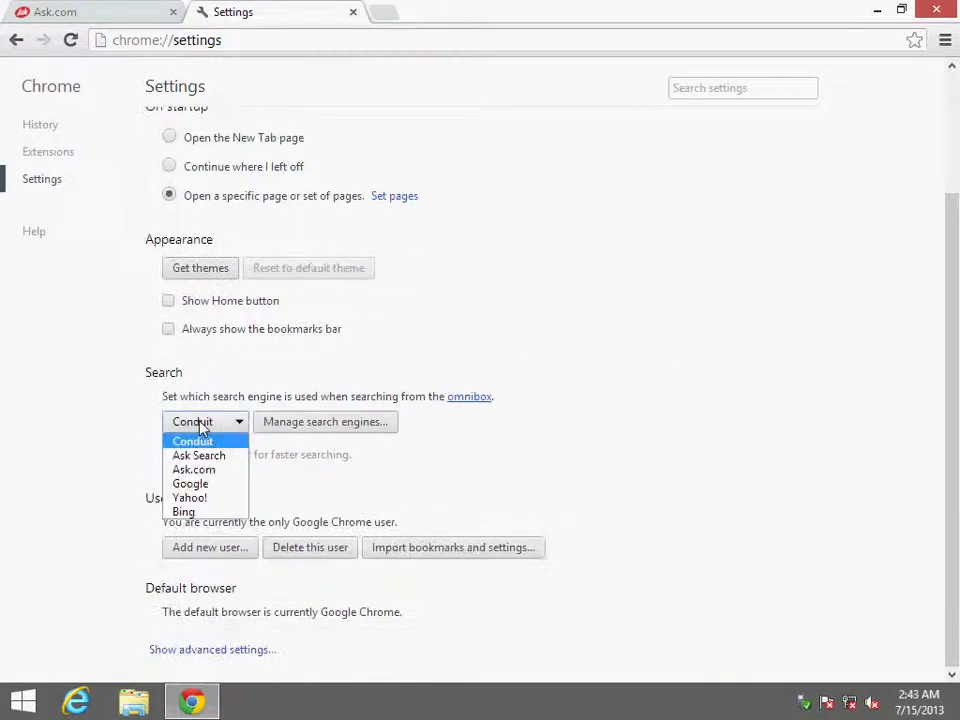
{"action": "left_click", "coordinate": [200, 484]}
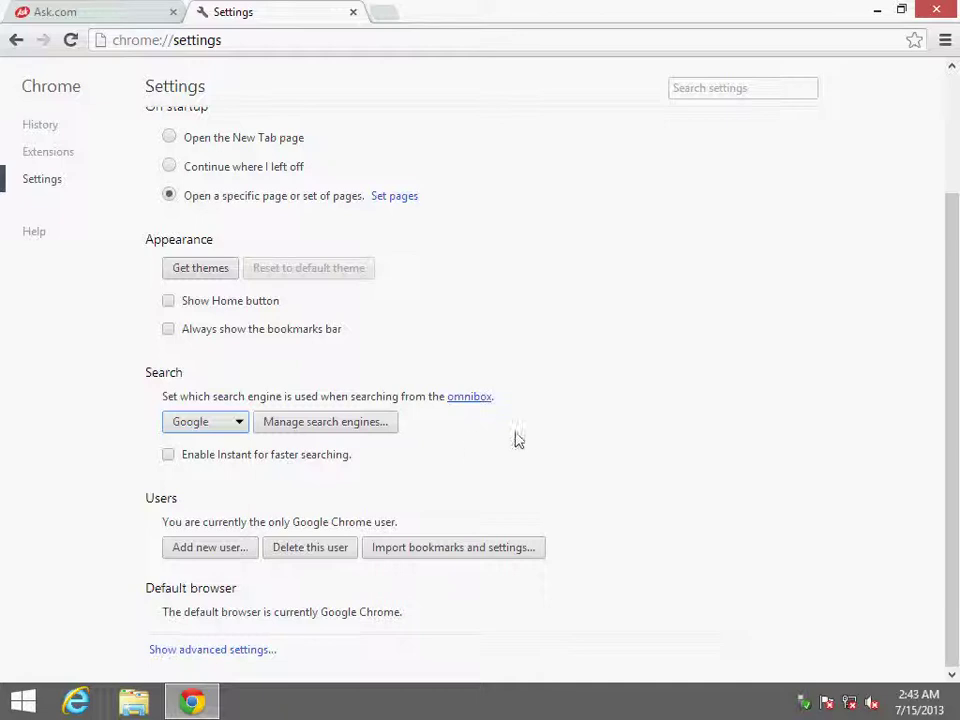
- Delete The Pirate Bay, Time Warner Cable, Ask.com, Ask Search and Conduit from the search engines
{"action": "left_click", "coordinate": [366, 425]}
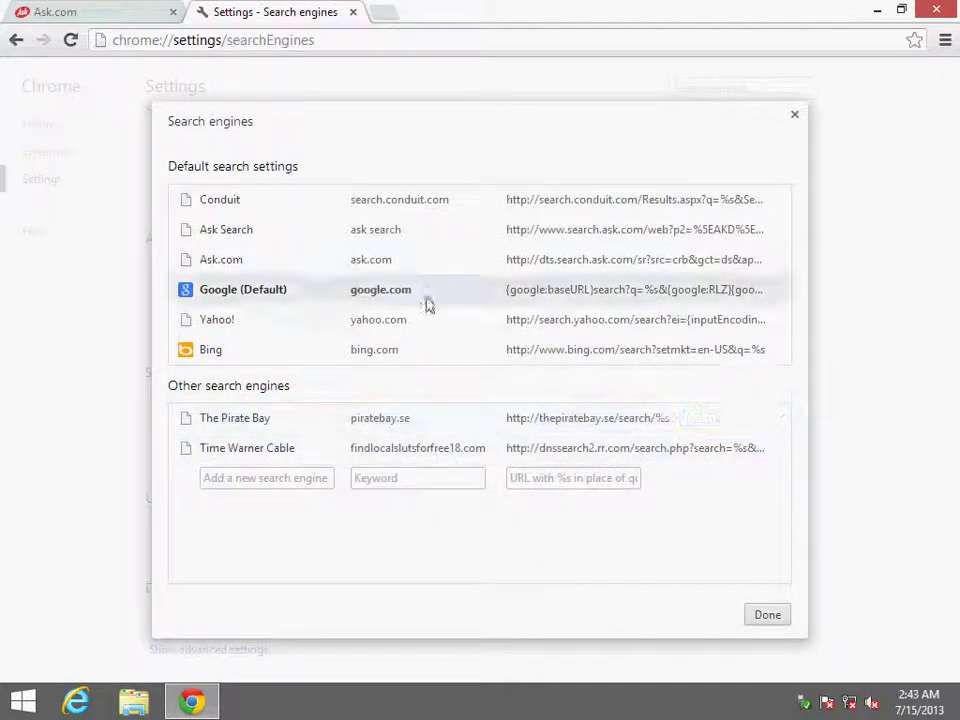
{"action": "left_click", "coordinate": [792, 118]}
{"action": "left_click", "coordinate": [366, 427]}
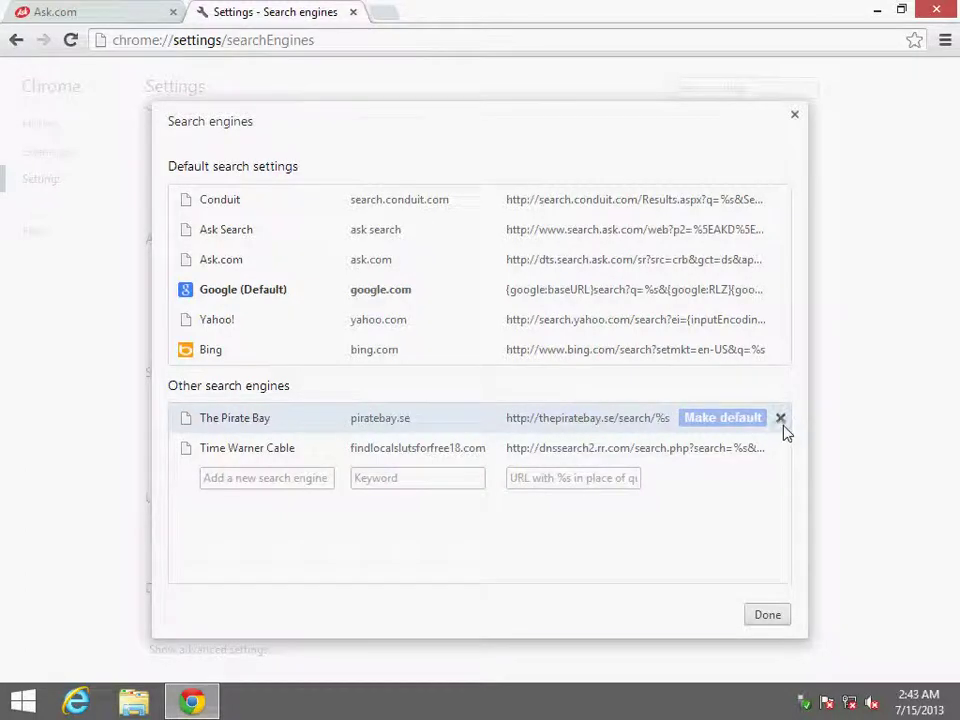
{"action": "left_click", "coordinate": [780, 419]}
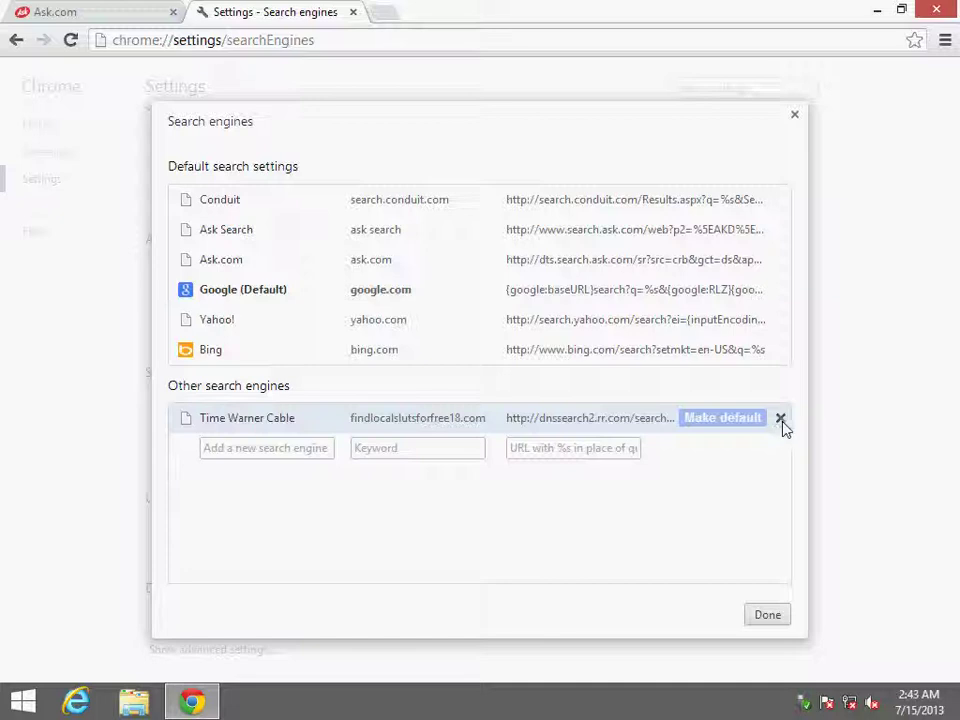
{"action": "left_click", "coordinate": [781, 420]}
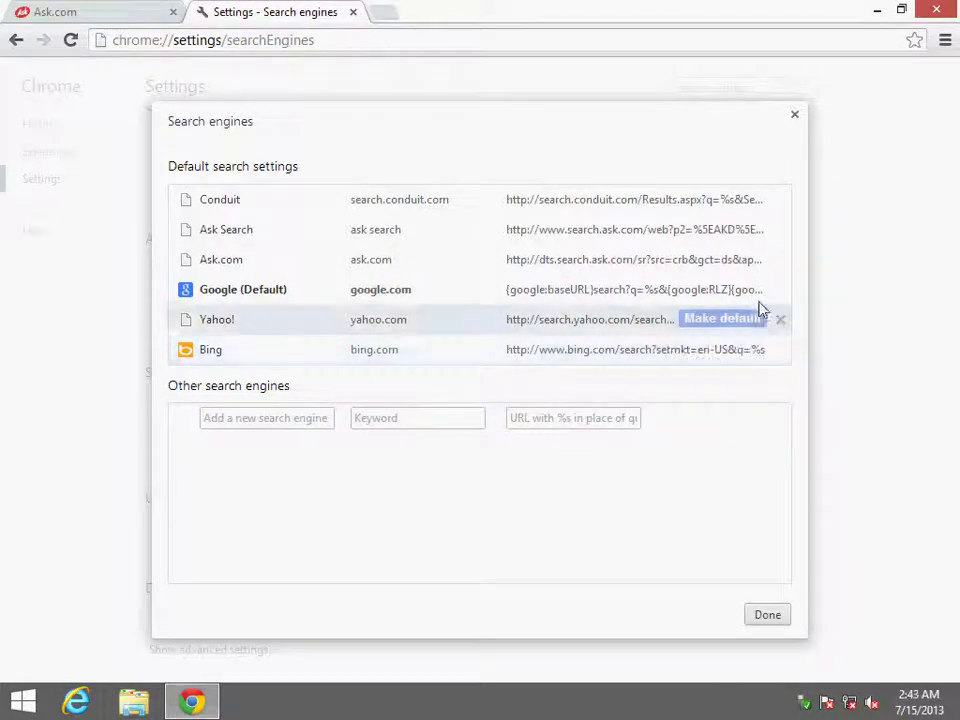
{"action": "left_click", "coordinate": [781, 260]}
{"action": "left_click", "coordinate": [781, 231]}
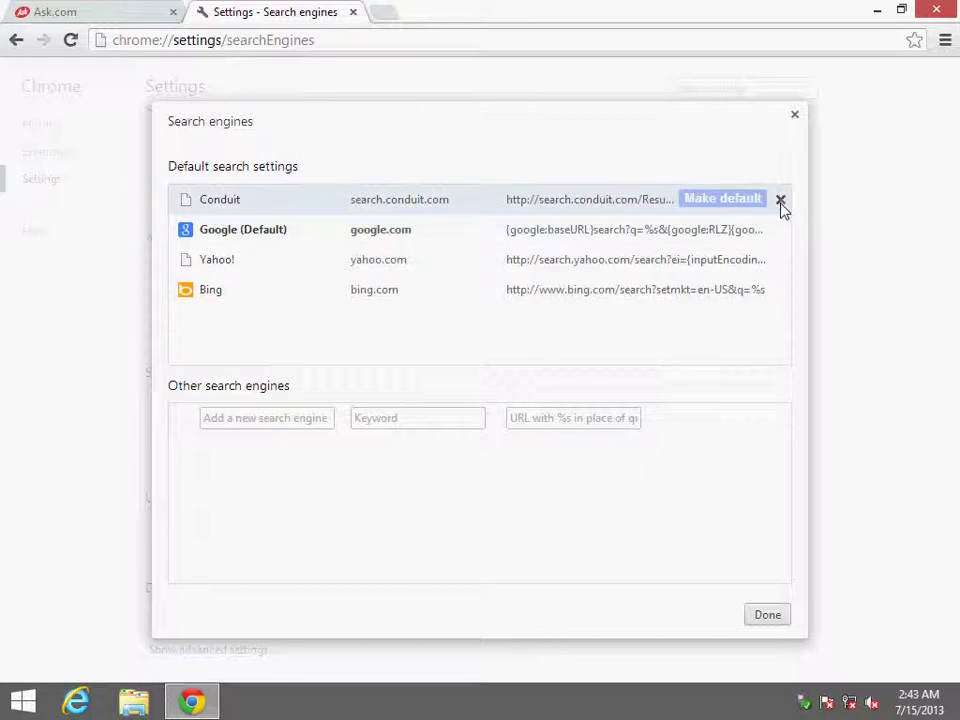
{"action": "left_click", "coordinate": [781, 200]}
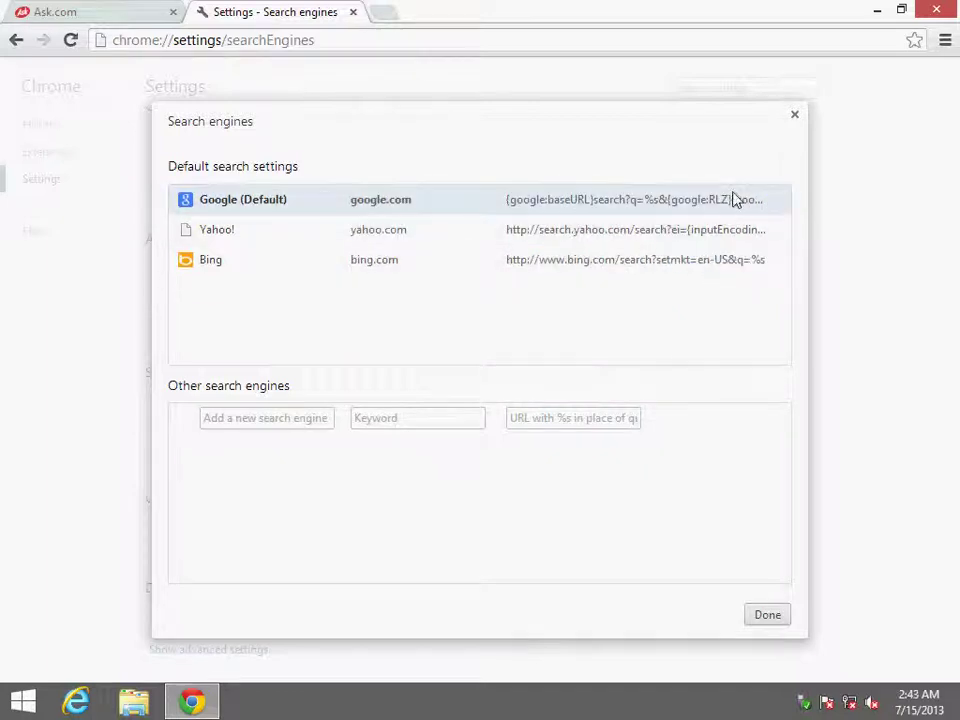
{"action": "mouse_move", "coordinate": [733, 276]}
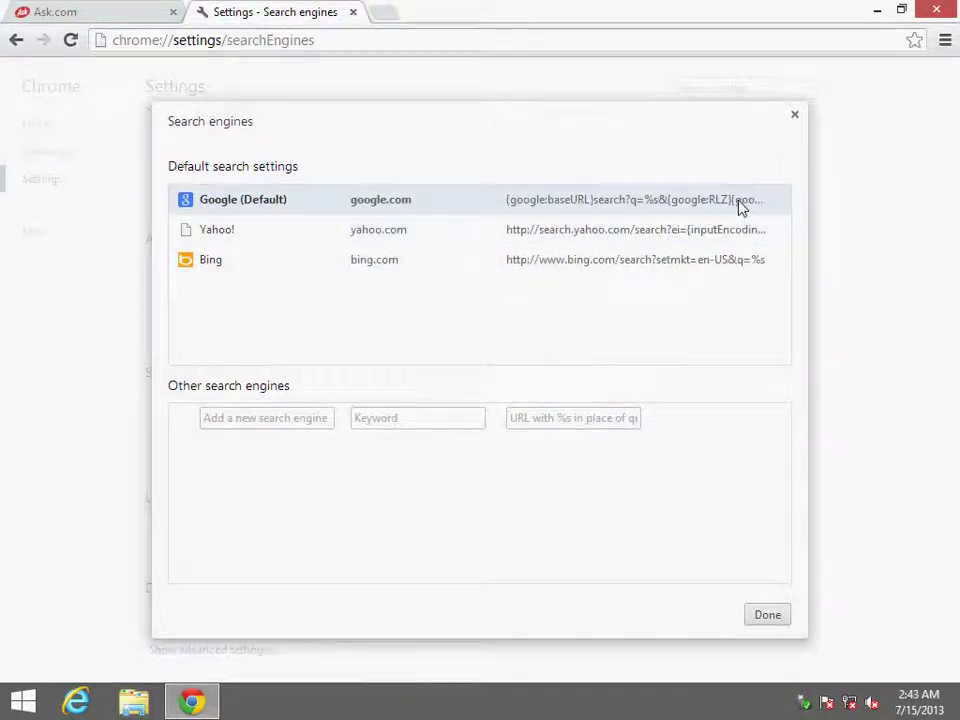
{"action": "left_click", "coordinate": [680, 210]}
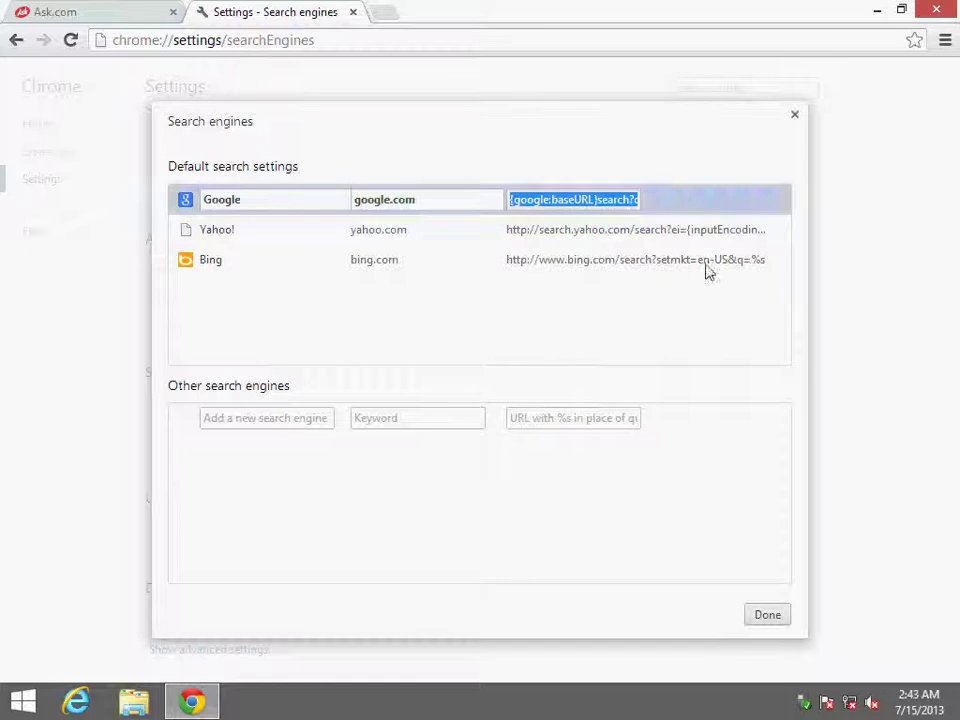
{"action": "left_click", "coordinate": [762, 620]}
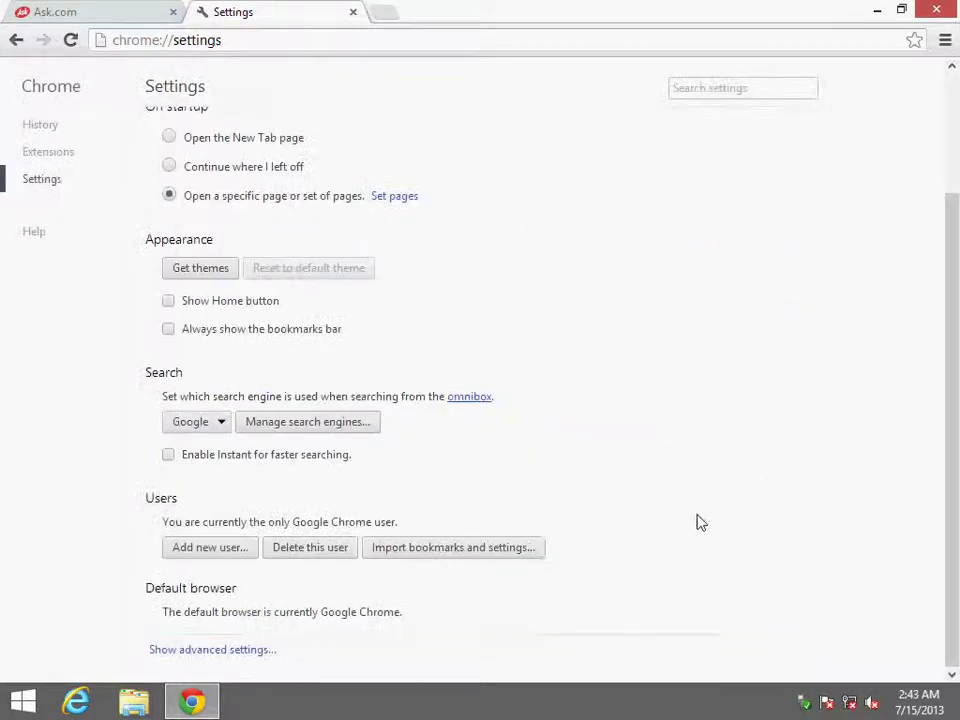
- Clear all browsing data, including passwords, Autofill and hosted app data, from the beginning of time
{"action": "left_click", "coordinate": [272, 651]}
{"action": "scroll", "coordinate": [632, 566], "scroll_direction": "down", "scroll_amount": 3}
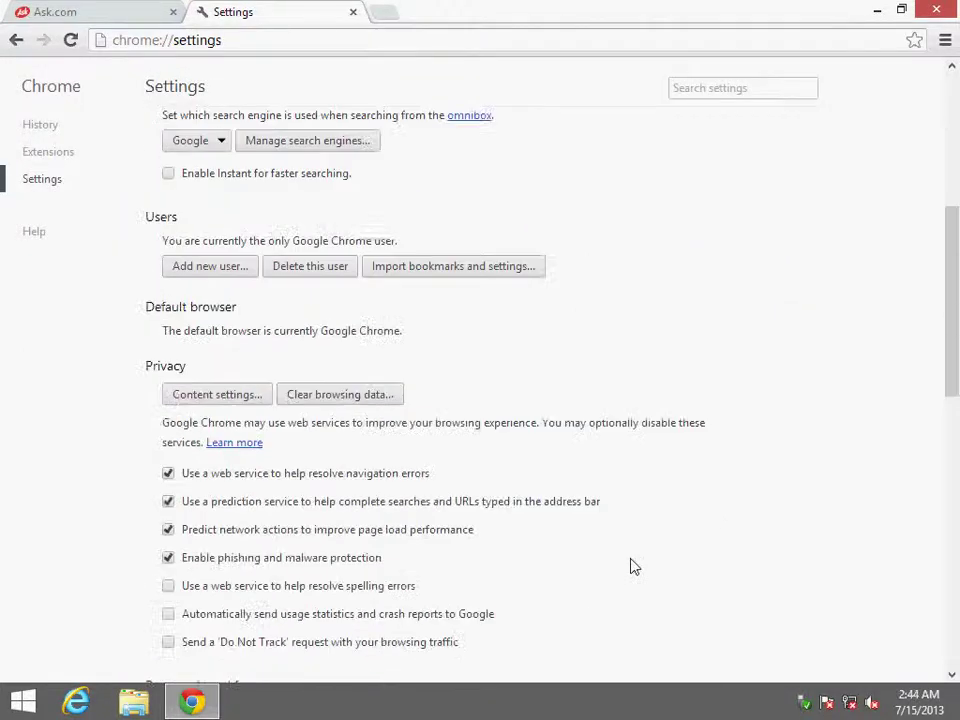
{"action": "scroll", "coordinate": [632, 569], "scroll_direction": "up", "scroll_amount": 4}
{"action": "left_click", "coordinate": [45, 128]}
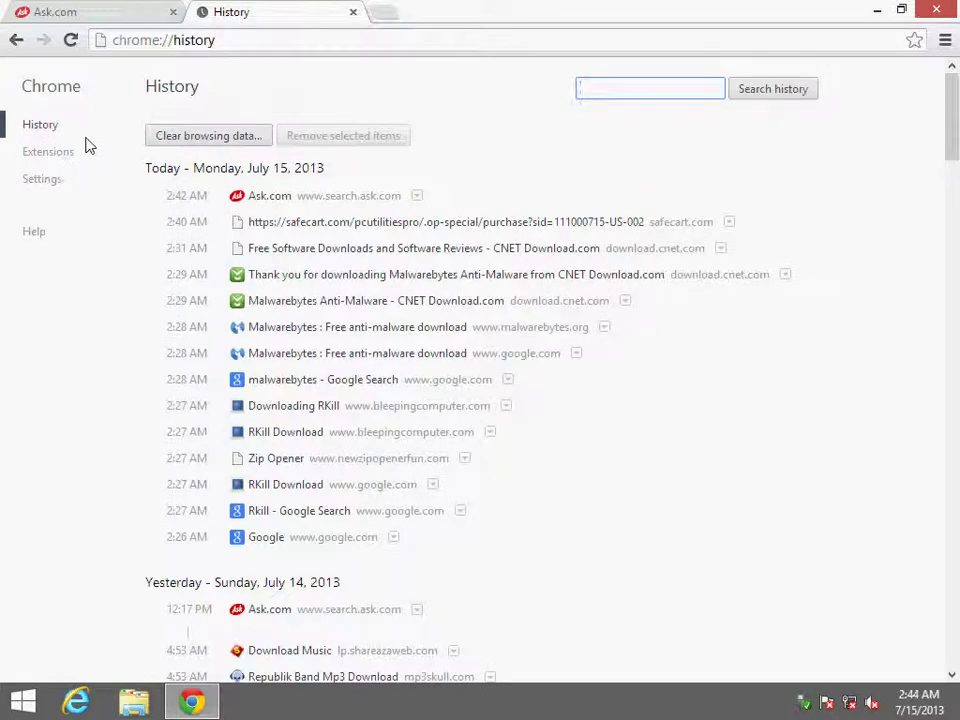
{"action": "left_click", "coordinate": [172, 137]}
{"action": "left_click", "coordinate": [308, 392]}
{"action": "left_click", "coordinate": [312, 420]}
{"action": "left_click", "coordinate": [312, 448]}
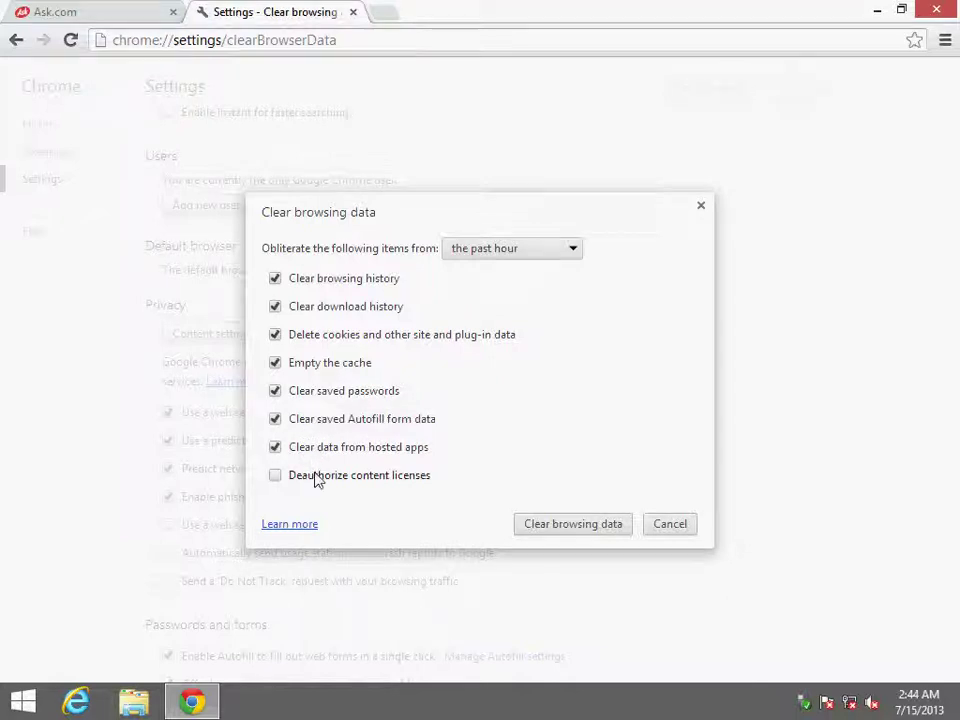
{"action": "left_click", "coordinate": [459, 254]}
{"action": "left_click", "coordinate": [476, 323]}
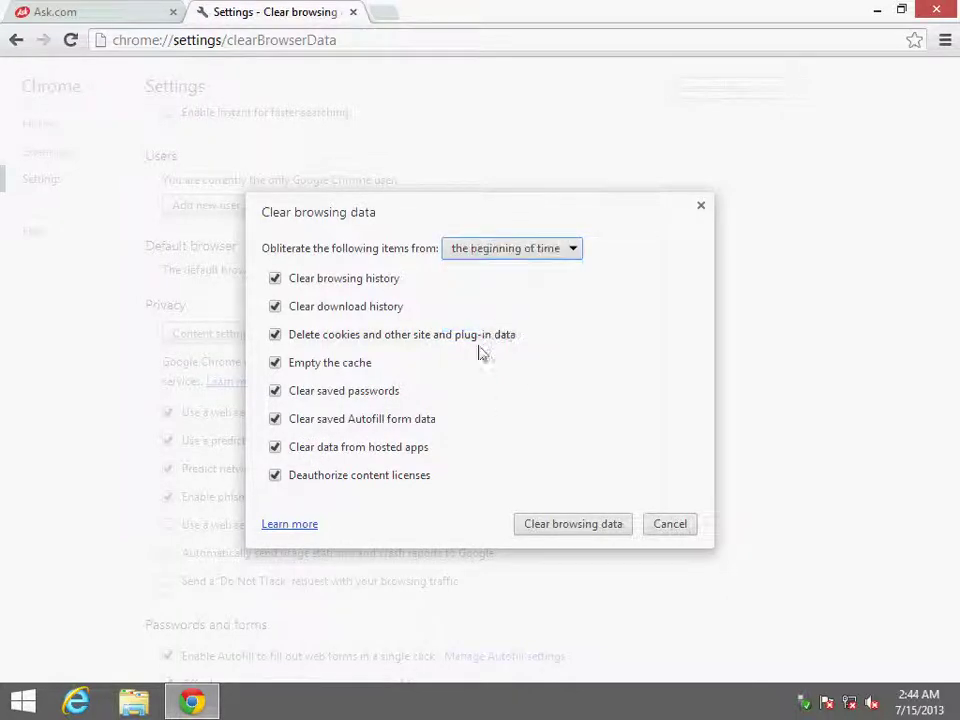
{"action": "left_click", "coordinate": [594, 521]}
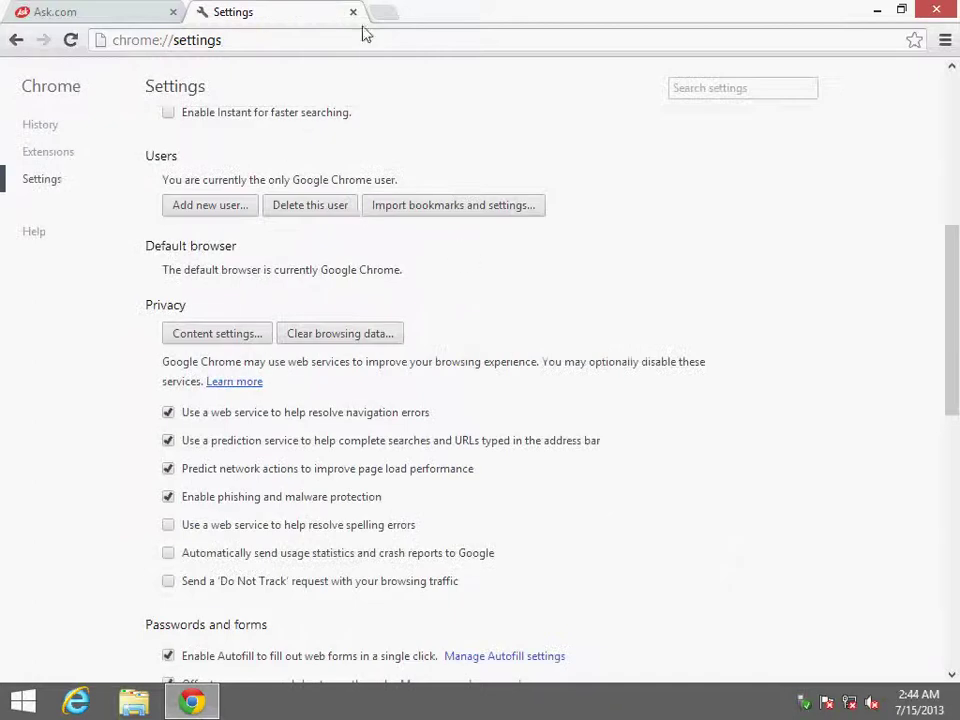
- Close the Ask.com tab and Settings, then search the web for 'ccleaner'
{"action": "left_click", "coordinate": [174, 12]}
{"action": "key", "text": "ctrl+w"}
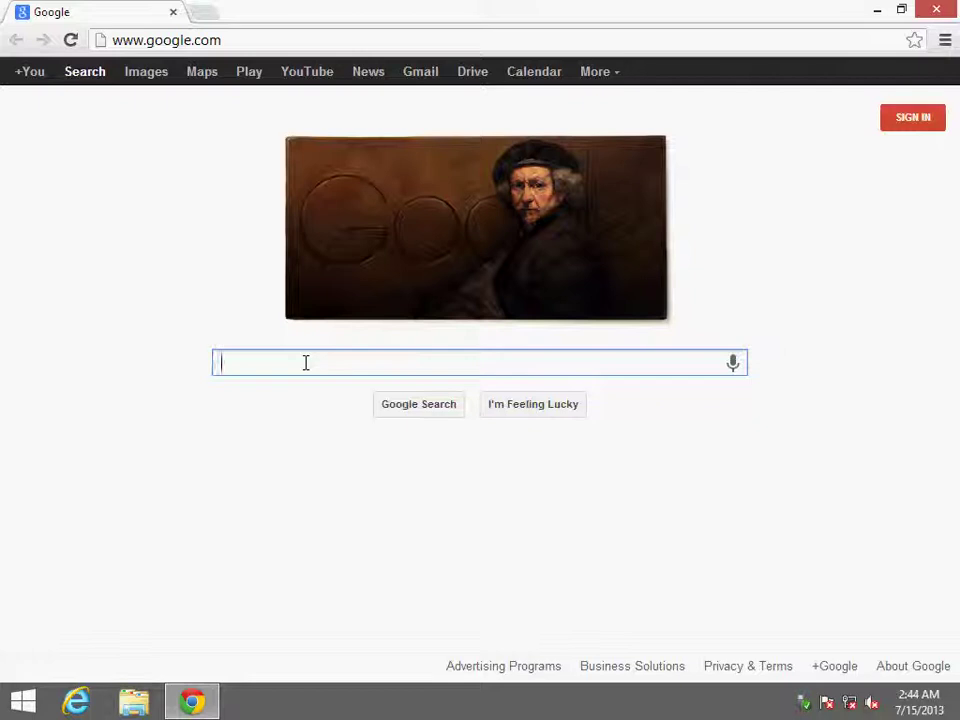
{"action": "type", "text": "ccleaner"}
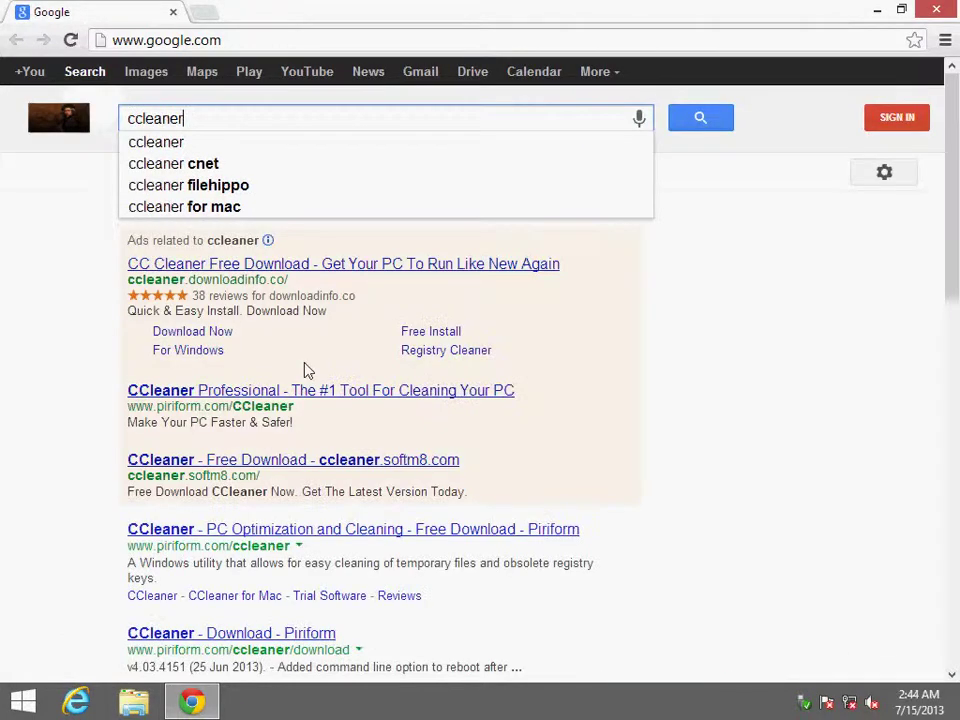
{"action": "key", "text": "Return"}
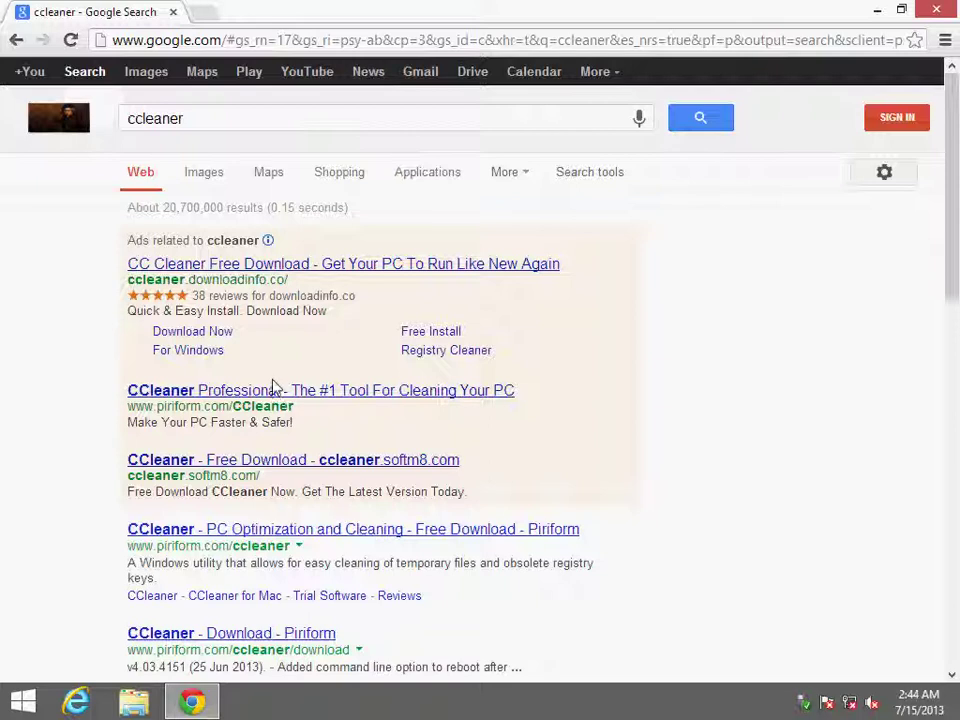
{"action": "left_click", "coordinate": [254, 393]}
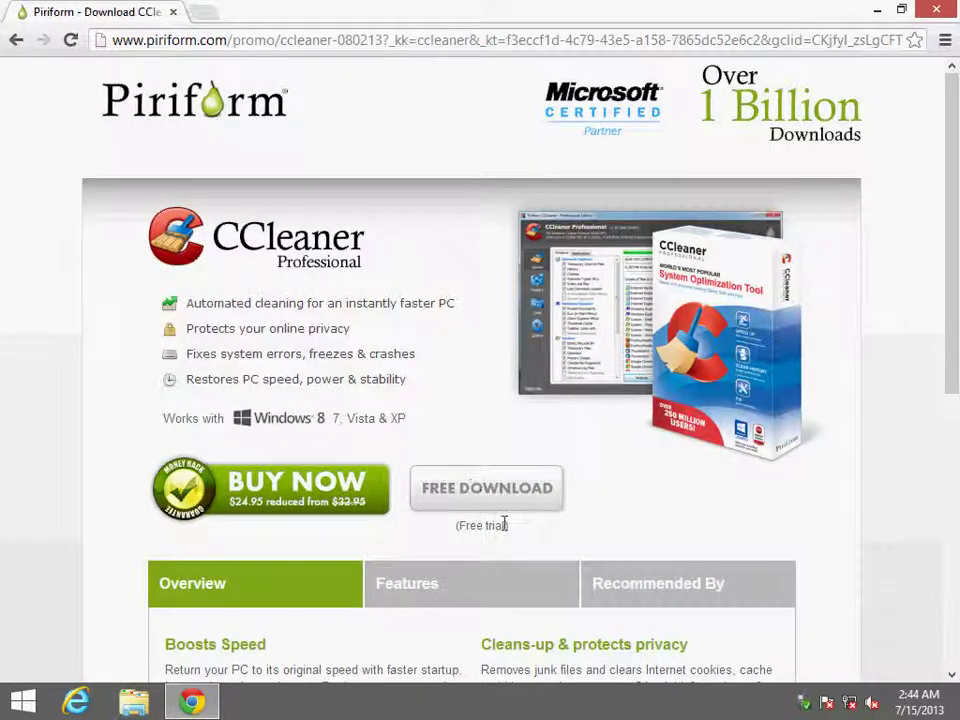
{"action": "scroll", "coordinate": [193, 268], "scroll_direction": "down", "scroll_amount": 2}
{"action": "scroll", "coordinate": [195, 300], "scroll_direction": "down", "scroll_amount": 3}
{"action": "scroll", "coordinate": [193, 318], "scroll_direction": "up", "scroll_amount": 5}
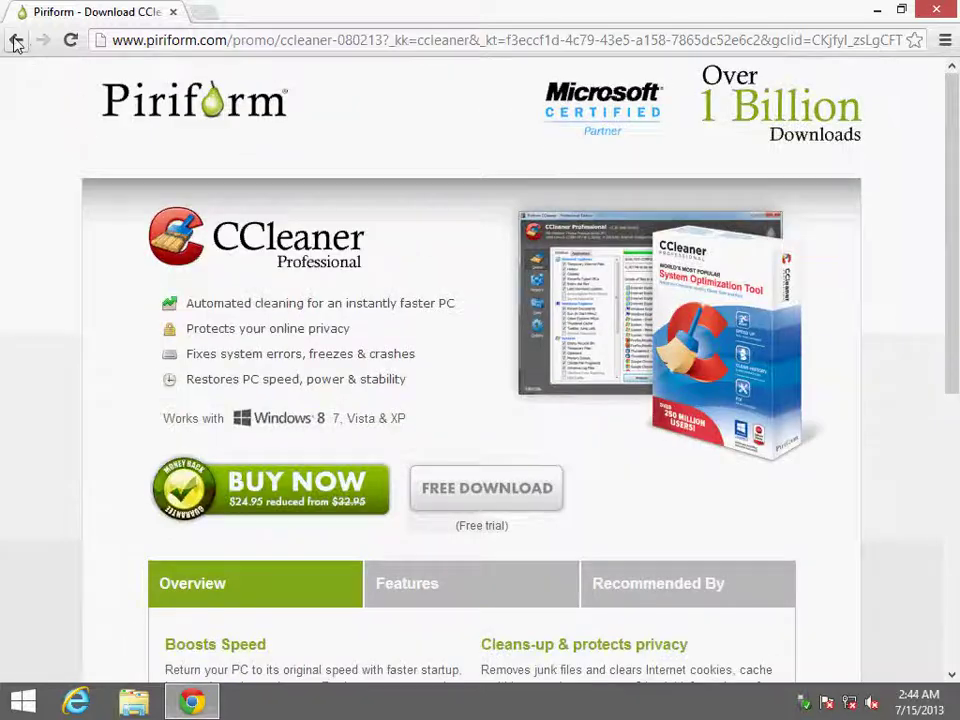
{"action": "left_click", "coordinate": [15, 40]}
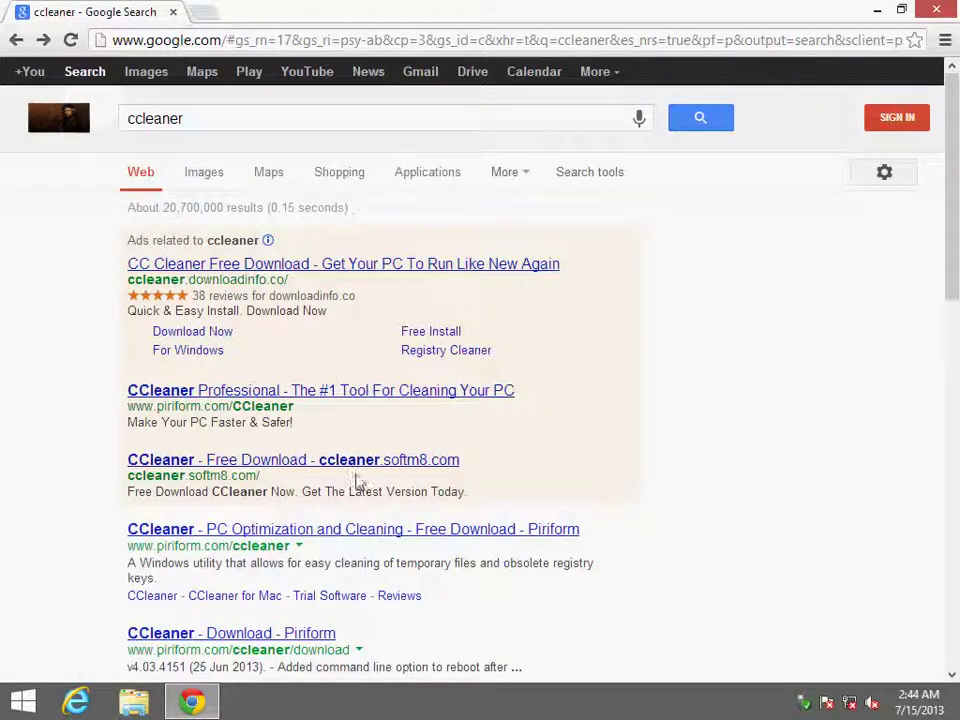
- Download the free CCleaner installer ccsetup403.exe from Piriform.com
{"action": "scroll", "coordinate": [350, 475], "scroll_direction": "down", "scroll_amount": 1}
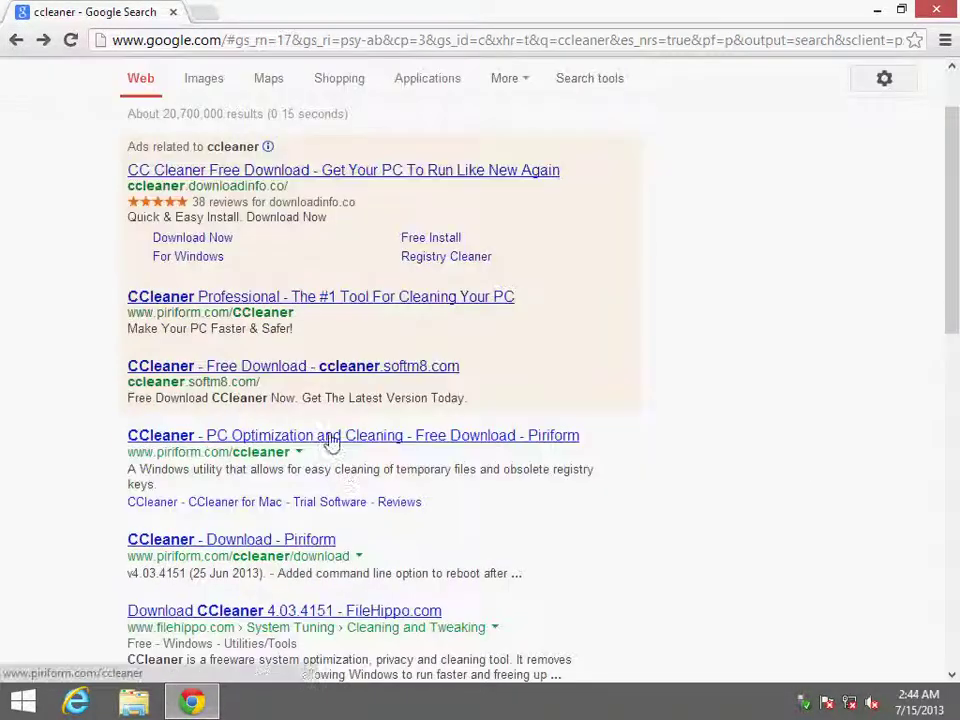
{"action": "left_click", "coordinate": [332, 440]}
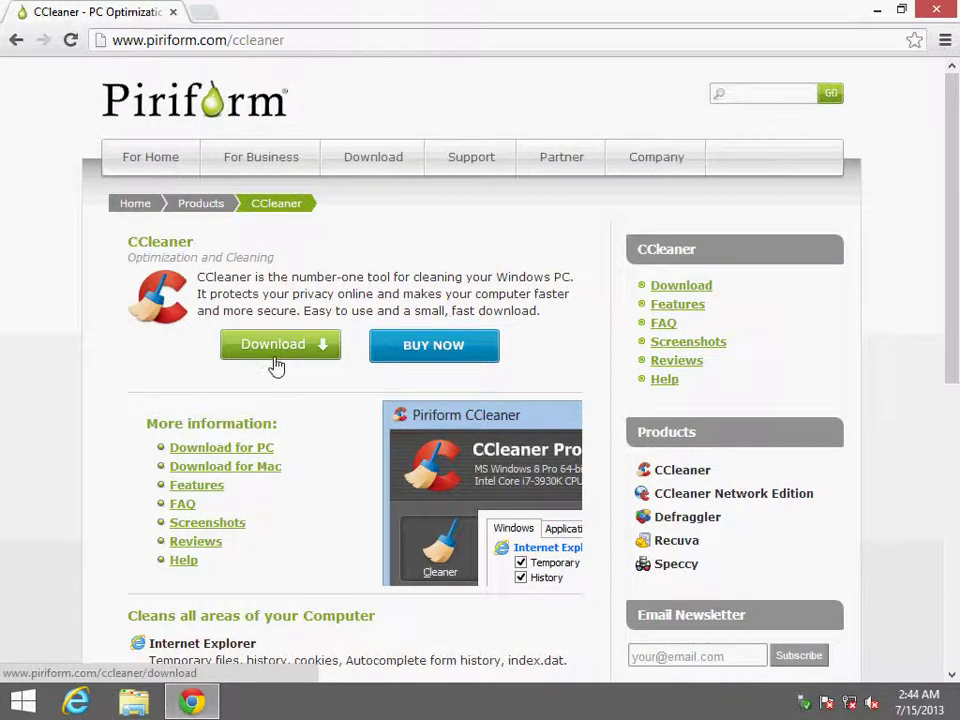
{"action": "scroll", "coordinate": [365, 468], "scroll_direction": "down", "scroll_amount": 1}
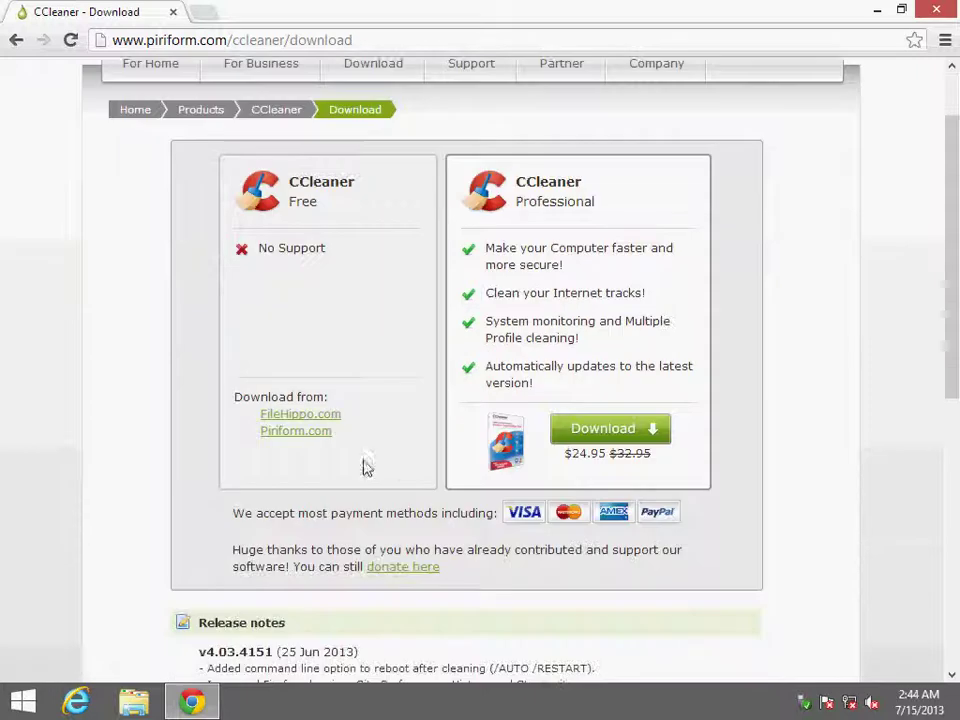
{"action": "left_click", "coordinate": [318, 435]}
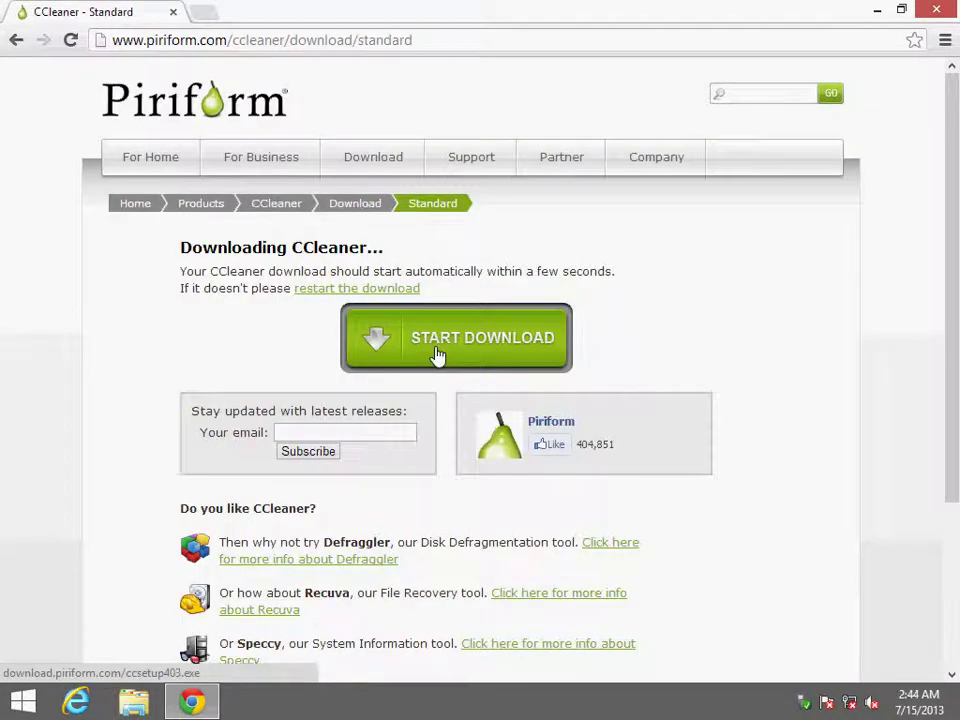
{"action": "left_click", "coordinate": [436, 352]}
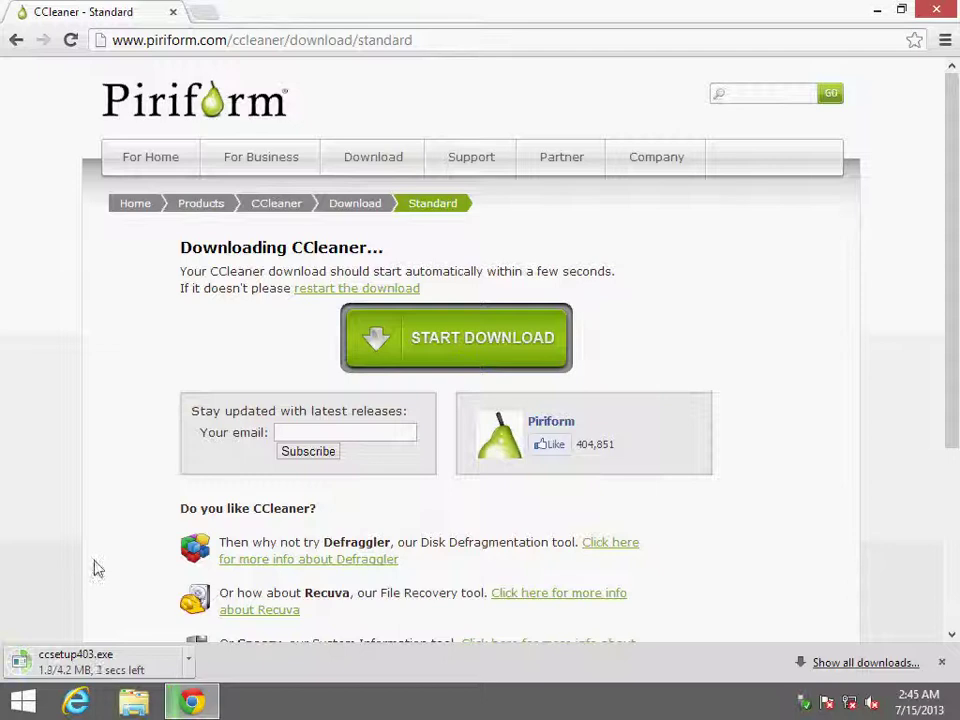
{"action": "left_click", "coordinate": [188, 660]}
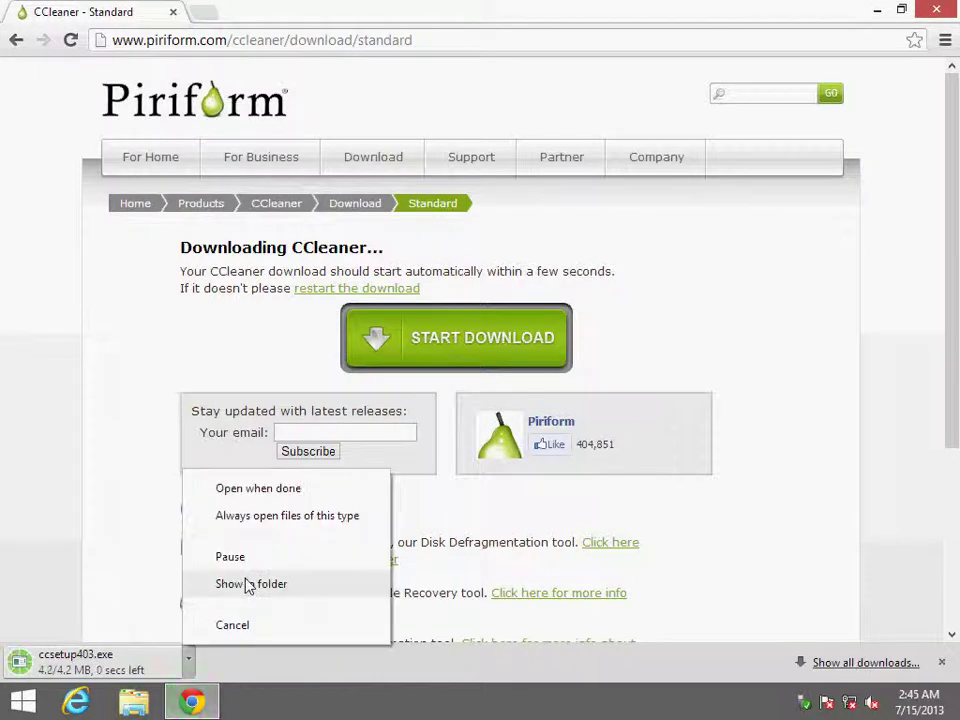
- Move ccsetup403 from Downloads to the desktop and permanently delete the 16 other files
{"action": "left_click", "coordinate": [248, 585]}
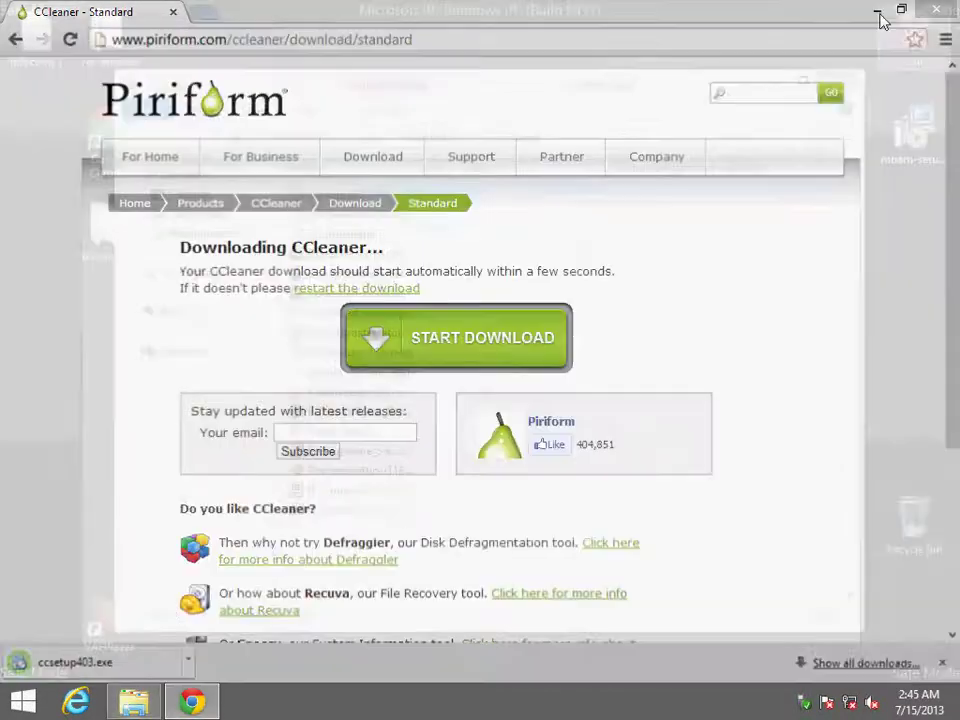
{"action": "left_click_drag", "start_coordinate": [470, 90], "coordinate": [366, 100]}
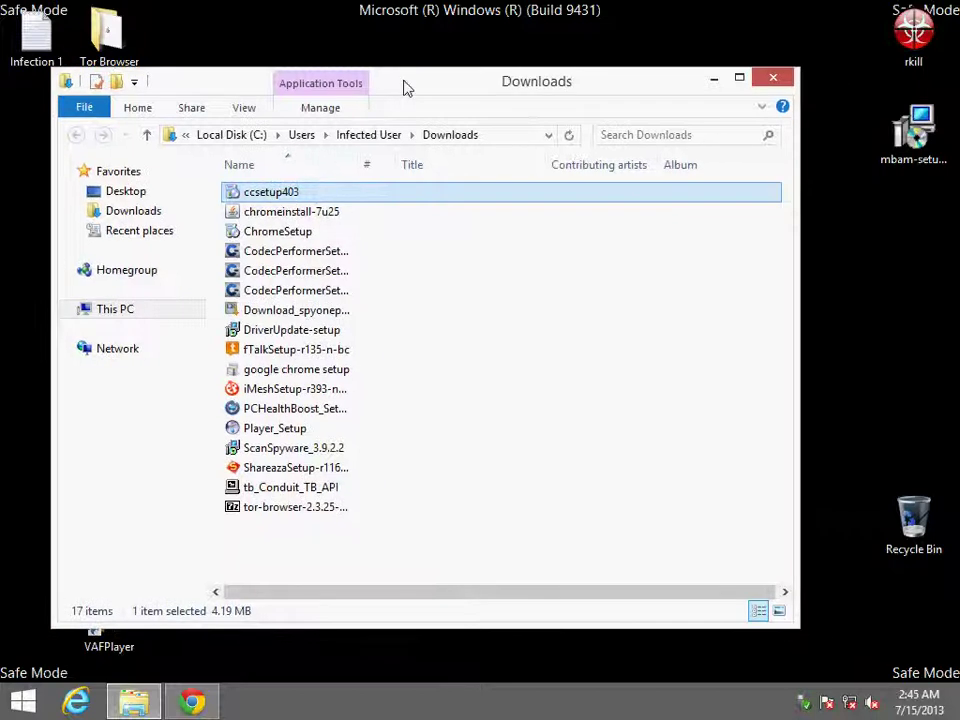
{"action": "left_click_drag", "start_coordinate": [280, 197], "coordinate": [905, 238]}
{"action": "left_click_drag", "start_coordinate": [429, 538], "coordinate": [321, 156]}
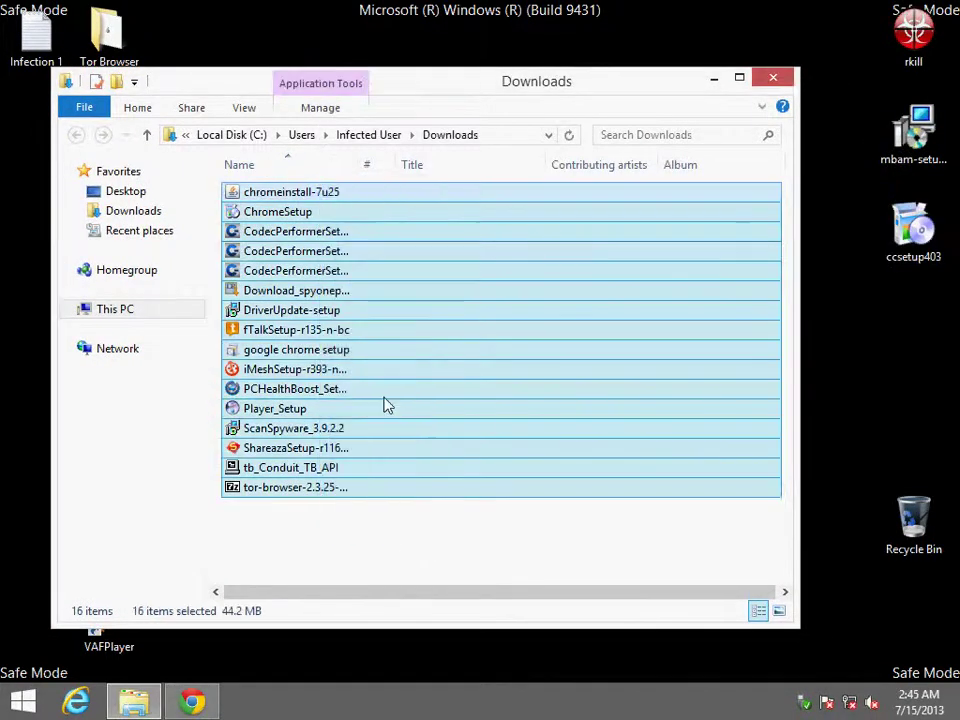
{"action": "left_click_drag", "start_coordinate": [390, 545], "coordinate": [281, 124]}
{"action": "left_click_drag", "start_coordinate": [307, 541], "coordinate": [293, 145]}
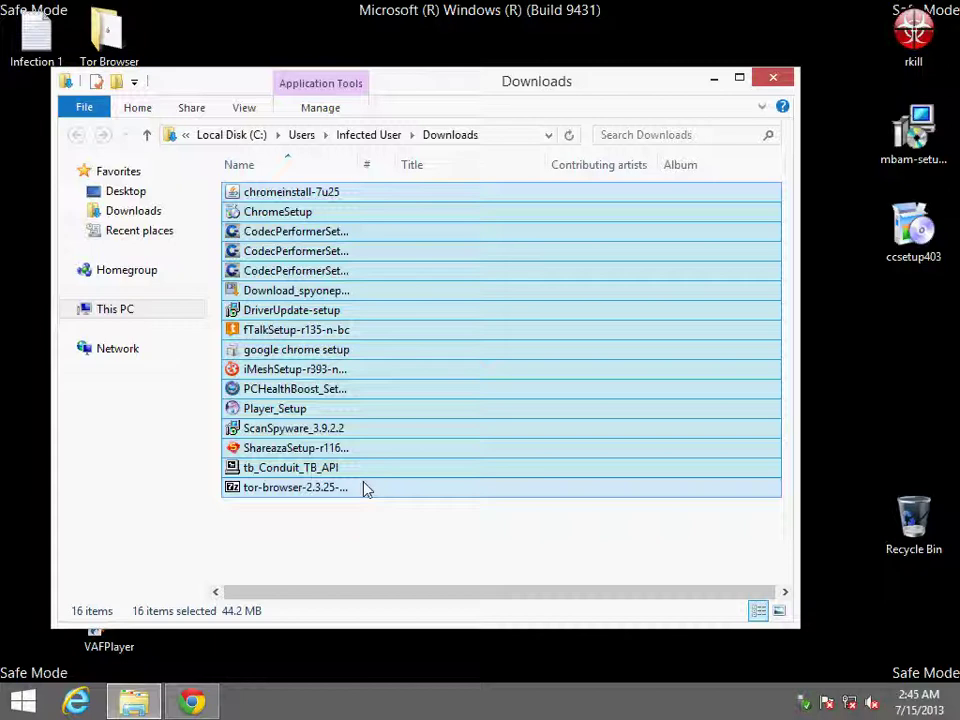
{"action": "key", "text": "shift+Delete"}
{"action": "key", "text": "Return"}
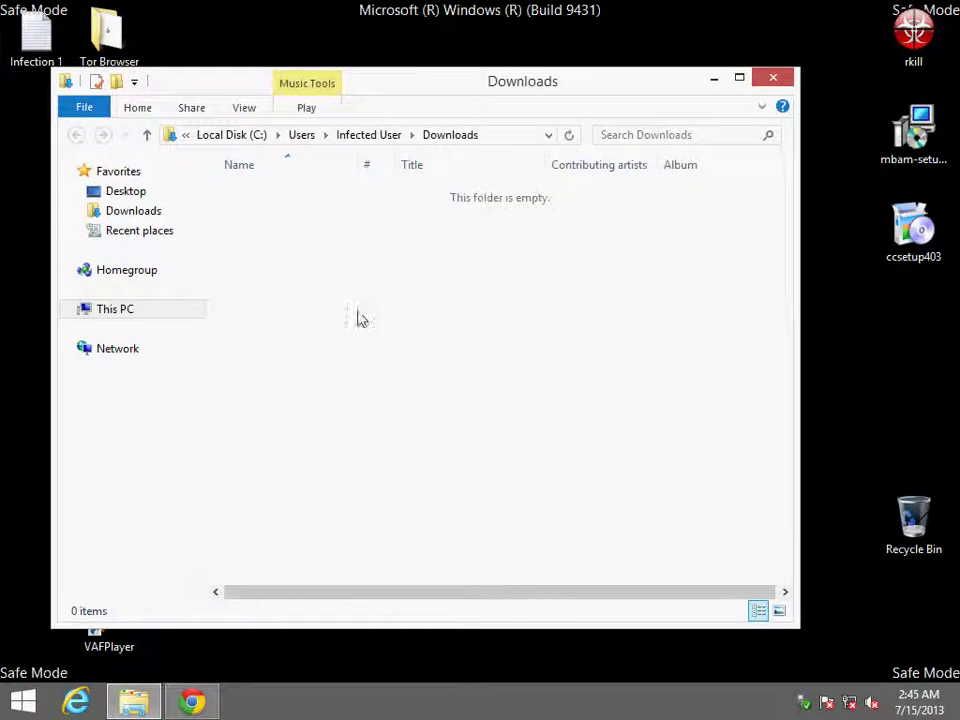
- Run ccsetup403 from the desktop to install CCleaner v4.03 with default options and launch it
{"action": "left_click", "coordinate": [790, 84]}
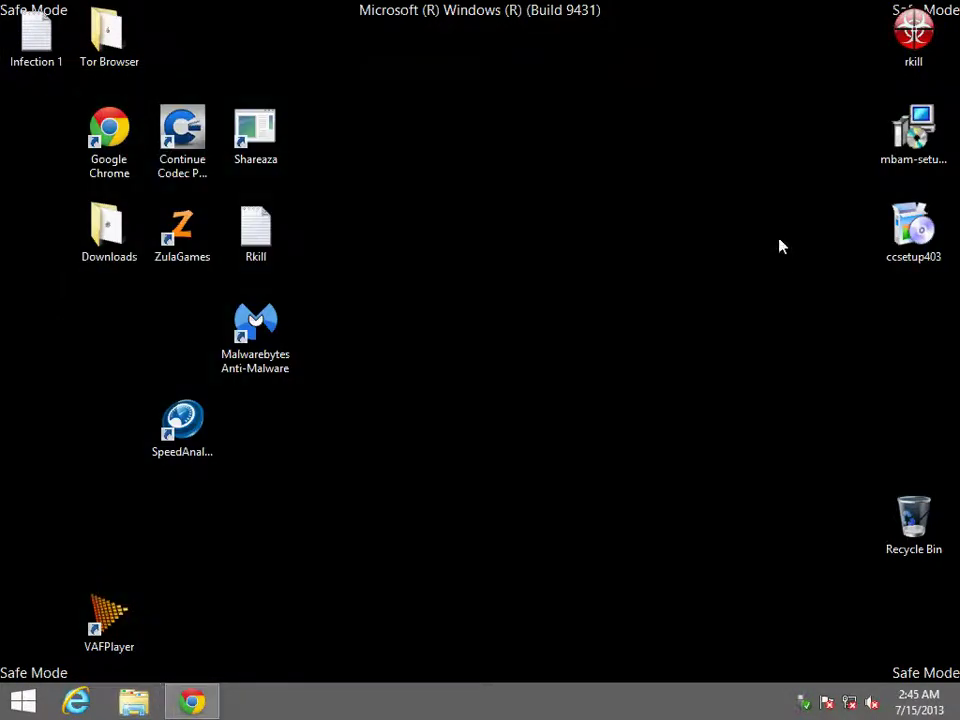
{"action": "left_click", "coordinate": [906, 249]}
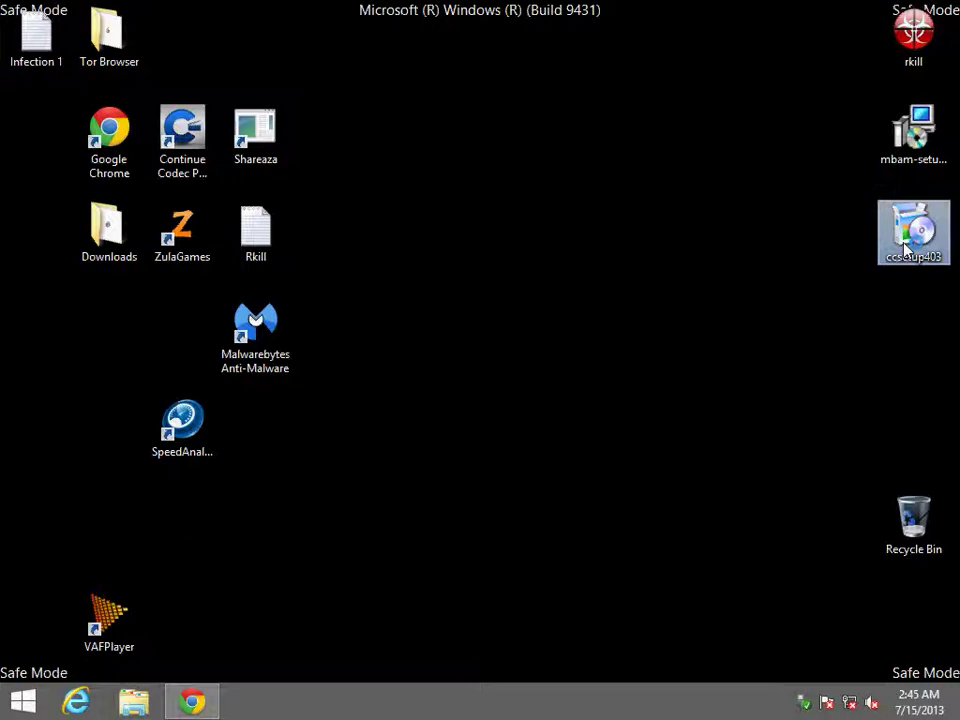
{"action": "double_click", "coordinate": [906, 249]}
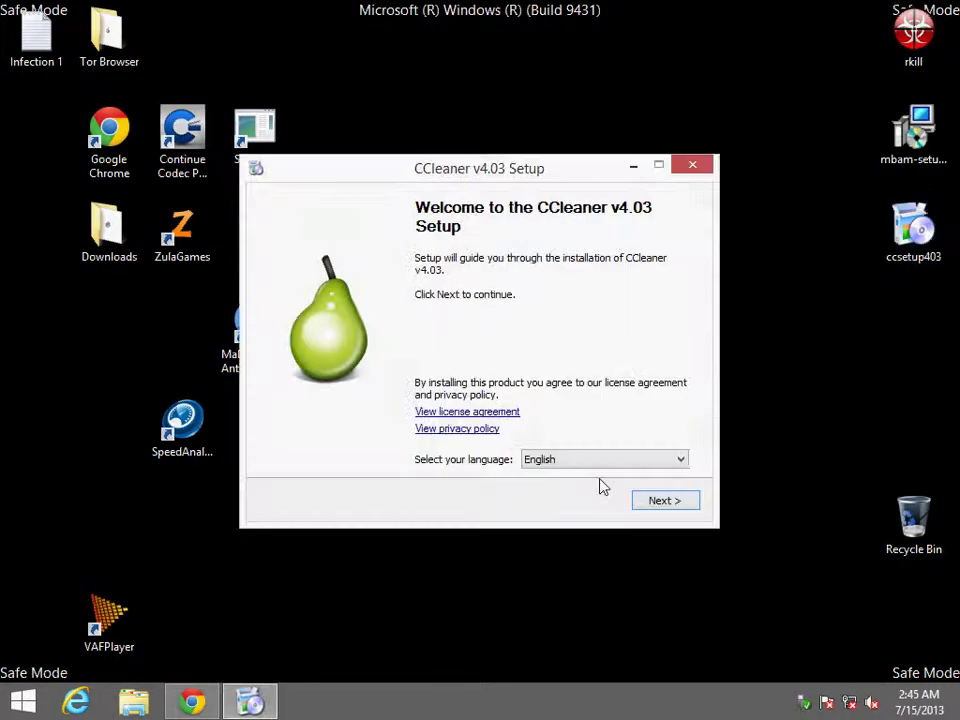
{"action": "left_click", "coordinate": [665, 501]}
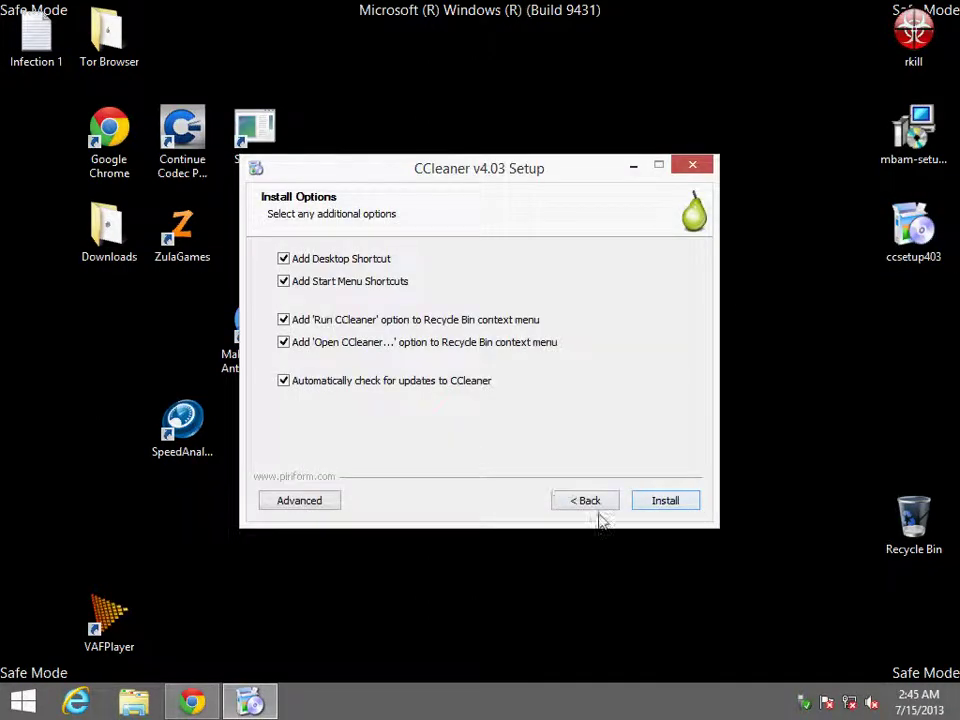
{"action": "left_click", "coordinate": [659, 502]}
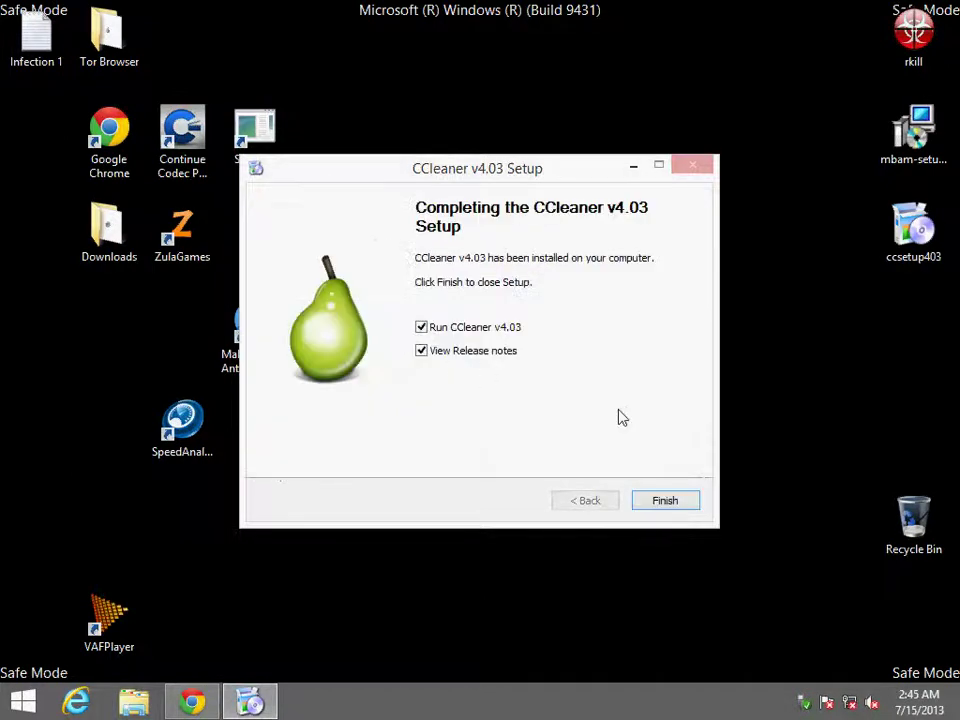
{"action": "left_click", "coordinate": [506, 355]}
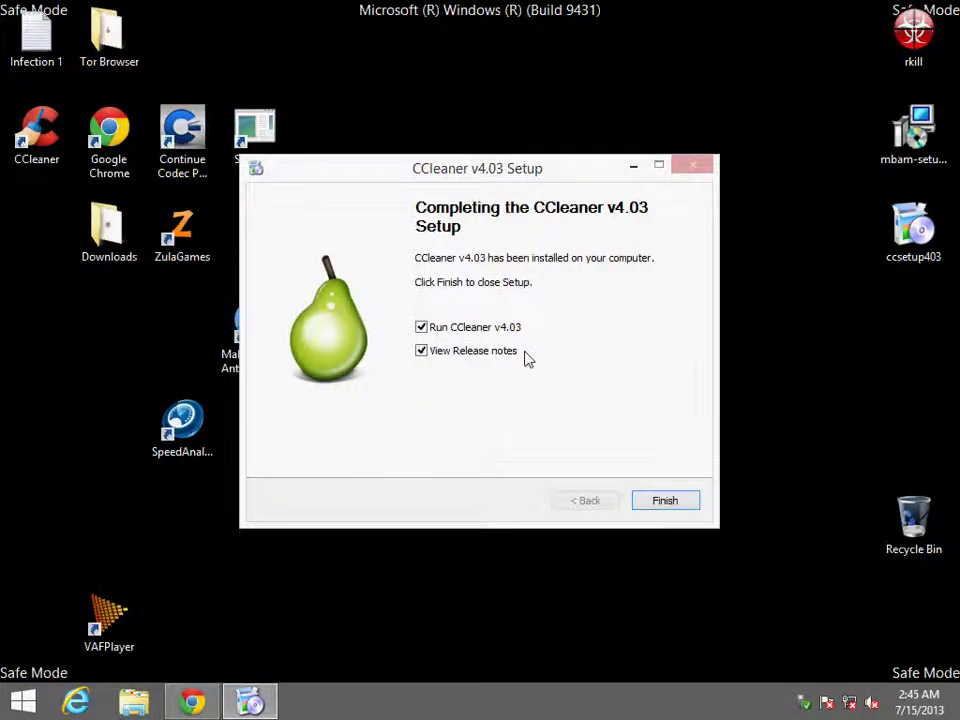
{"action": "left_click", "coordinate": [650, 503]}
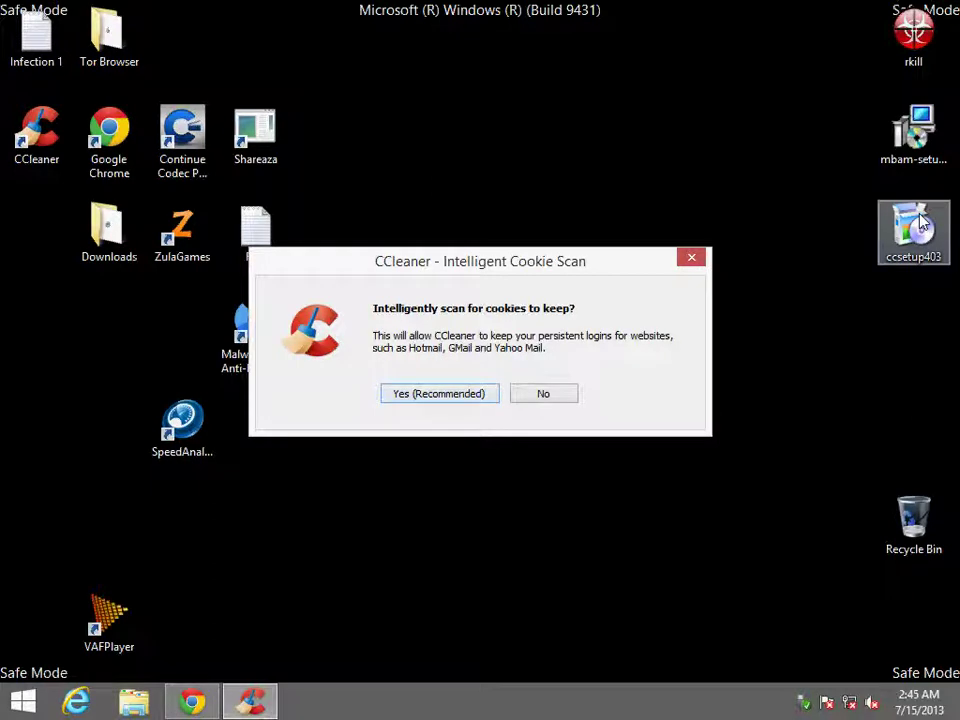
- Dismiss the cookie prompt and tick Internet Explorer Autocomplete Form History and Saved Passwords
{"action": "left_click", "coordinate": [468, 396]}
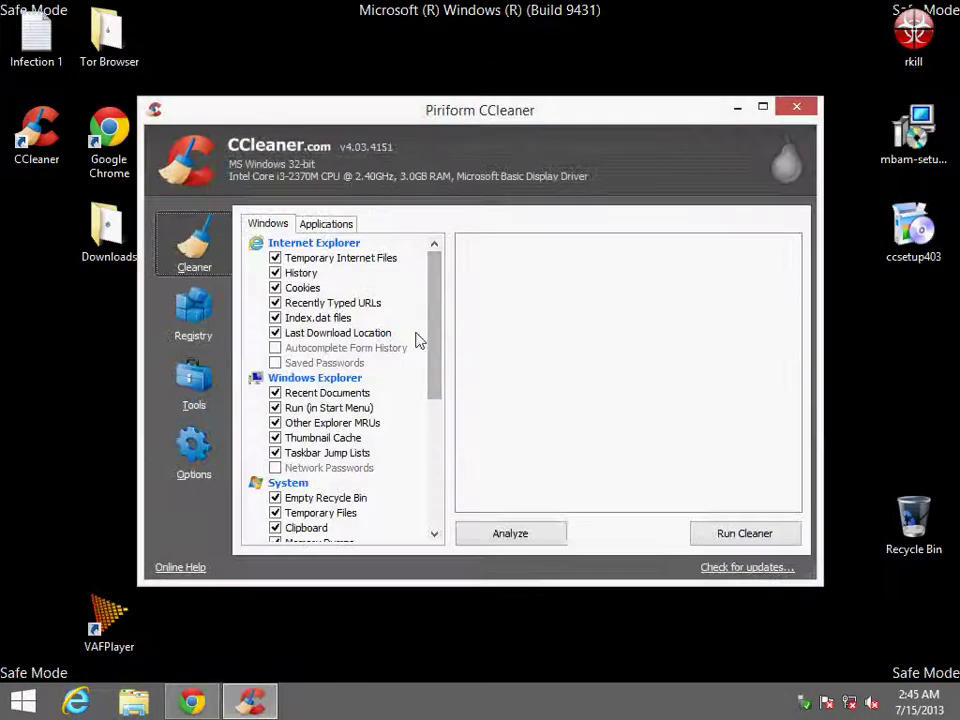
{"action": "left_click", "coordinate": [276, 348]}
{"action": "left_click", "coordinate": [276, 363]}
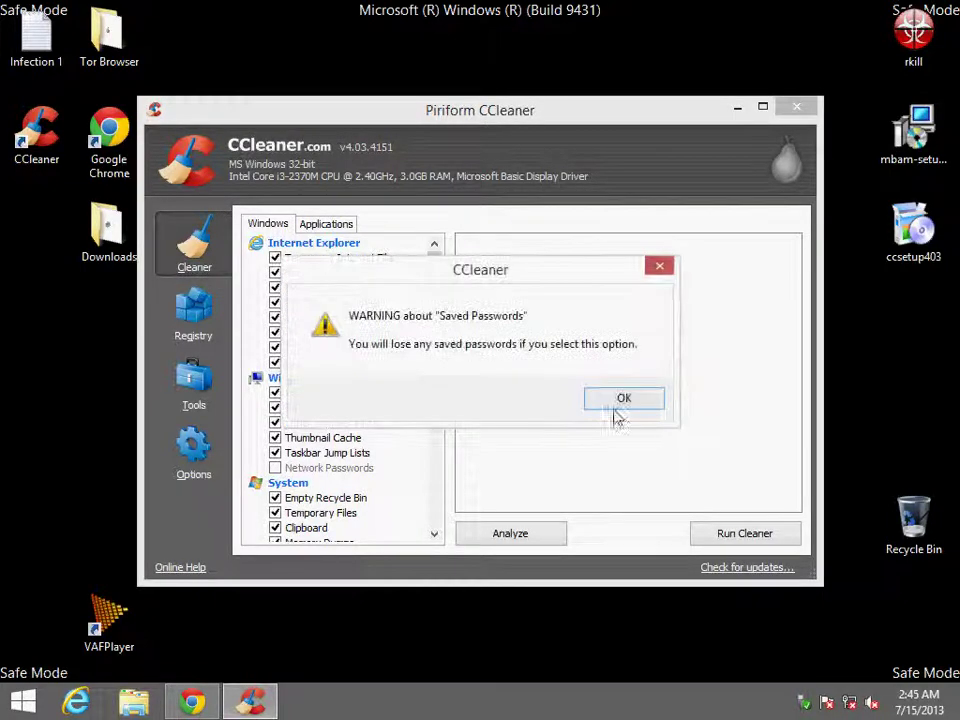
{"action": "left_click", "coordinate": [617, 398]}
- Under Applications, tick Chrome Saved Form Information, Saved Passwords and Compact Databases, plus Sun Java and Game Explorer
{"action": "left_click", "coordinate": [335, 225]}
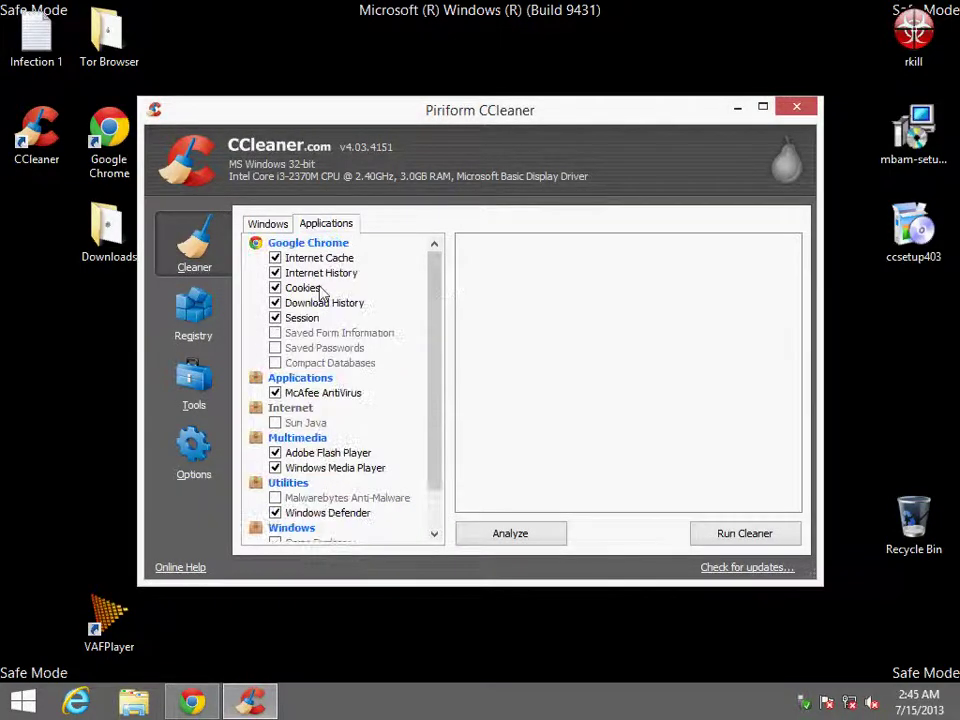
{"action": "left_click", "coordinate": [276, 333]}
{"action": "left_click", "coordinate": [276, 348]}
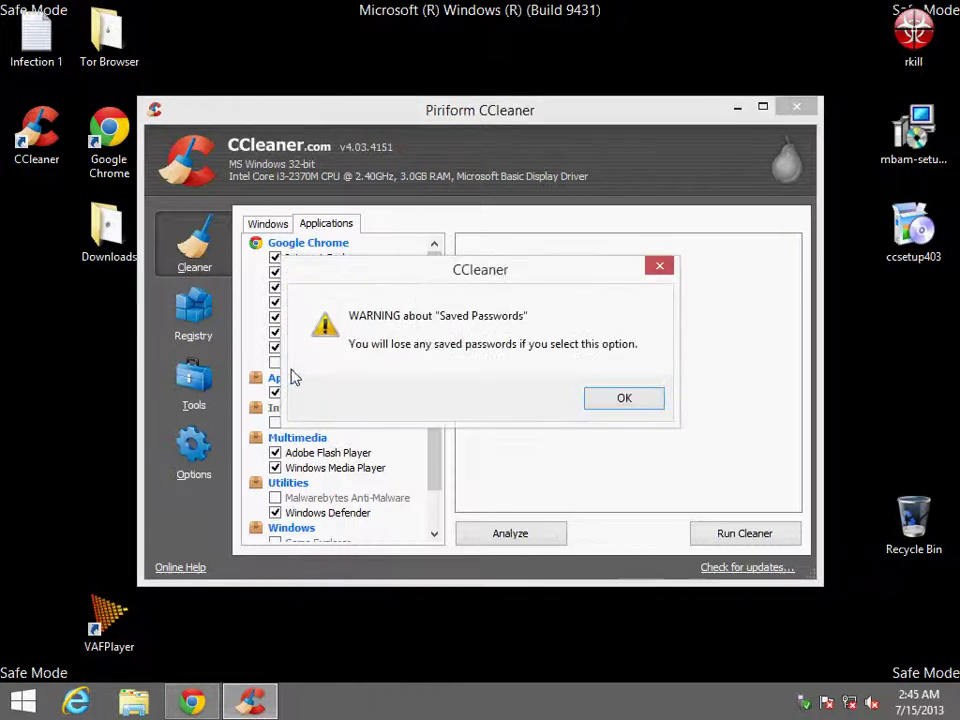
{"action": "left_click", "coordinate": [591, 399]}
{"action": "key", "text": "space"}
{"action": "left_click", "coordinate": [285, 368]}
{"action": "left_click", "coordinate": [276, 348]}
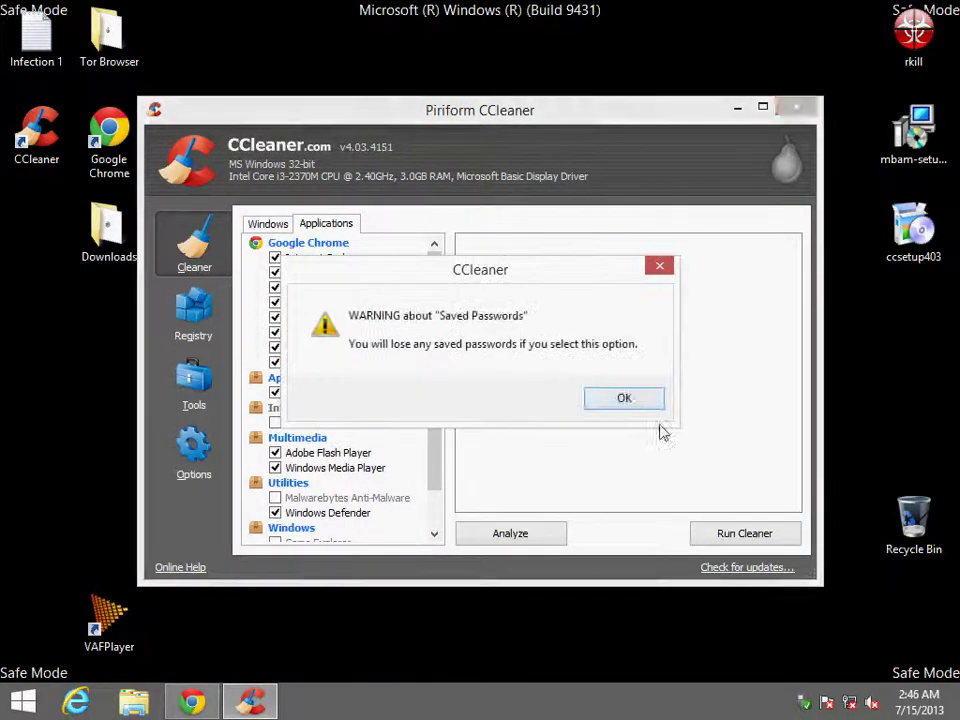
{"action": "left_click", "coordinate": [625, 400]}
{"action": "left_click", "coordinate": [275, 423]}
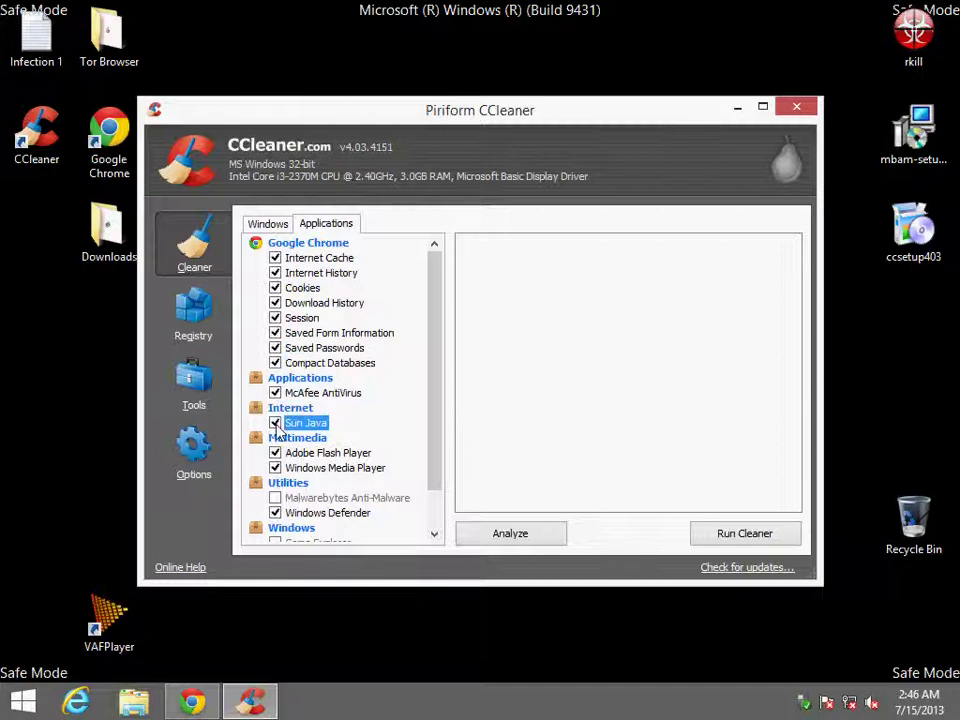
{"action": "scroll", "coordinate": [400, 435], "scroll_direction": "down", "scroll_amount": 1}
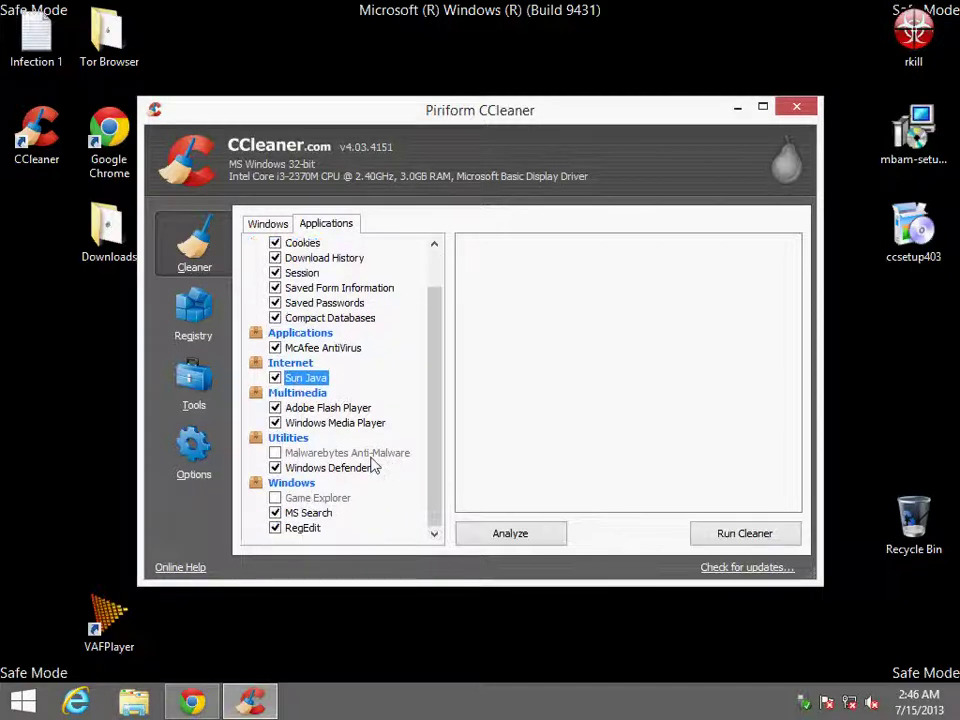
{"action": "left_click", "coordinate": [275, 497]}
{"action": "scroll", "coordinate": [287, 505], "scroll_direction": "up", "scroll_amount": 1}
{"action": "scroll", "coordinate": [276, 242], "scroll_direction": "down", "scroll_amount": 1}
- Back in the Windows list, tick Old Prefetch data under Advanced
{"action": "left_click", "coordinate": [276, 227]}
{"action": "scroll", "coordinate": [268, 407], "scroll_direction": "down", "scroll_amount": 4}
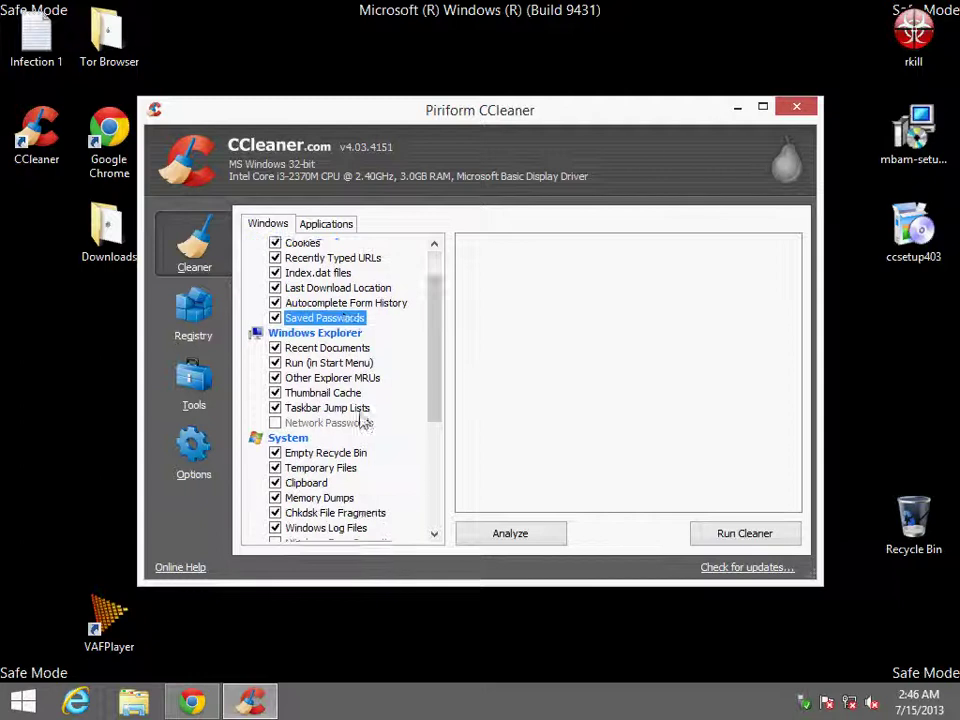
{"action": "scroll", "coordinate": [390, 437], "scroll_direction": "down", "scroll_amount": 2}
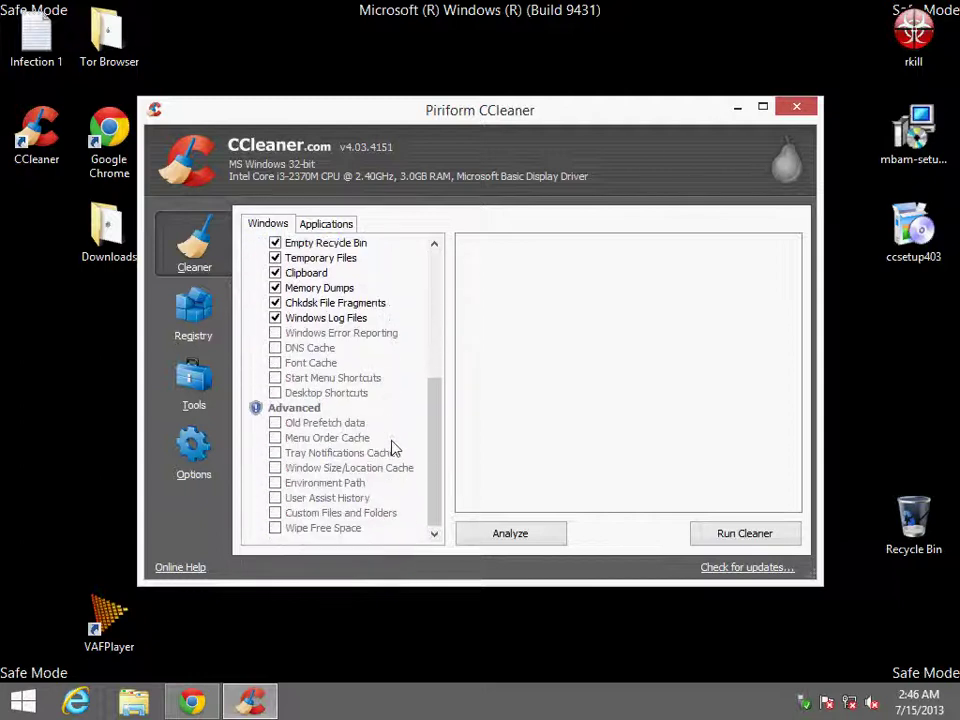
{"action": "left_click", "coordinate": [274, 426]}
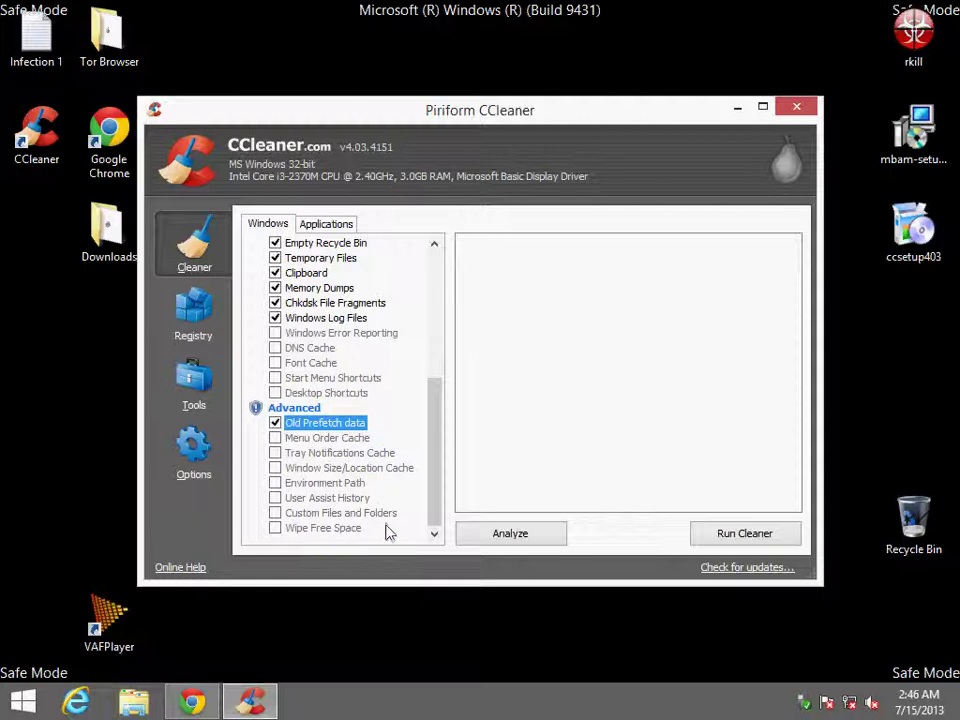
{"action": "scroll", "coordinate": [388, 533], "scroll_direction": "up", "scroll_amount": 1}
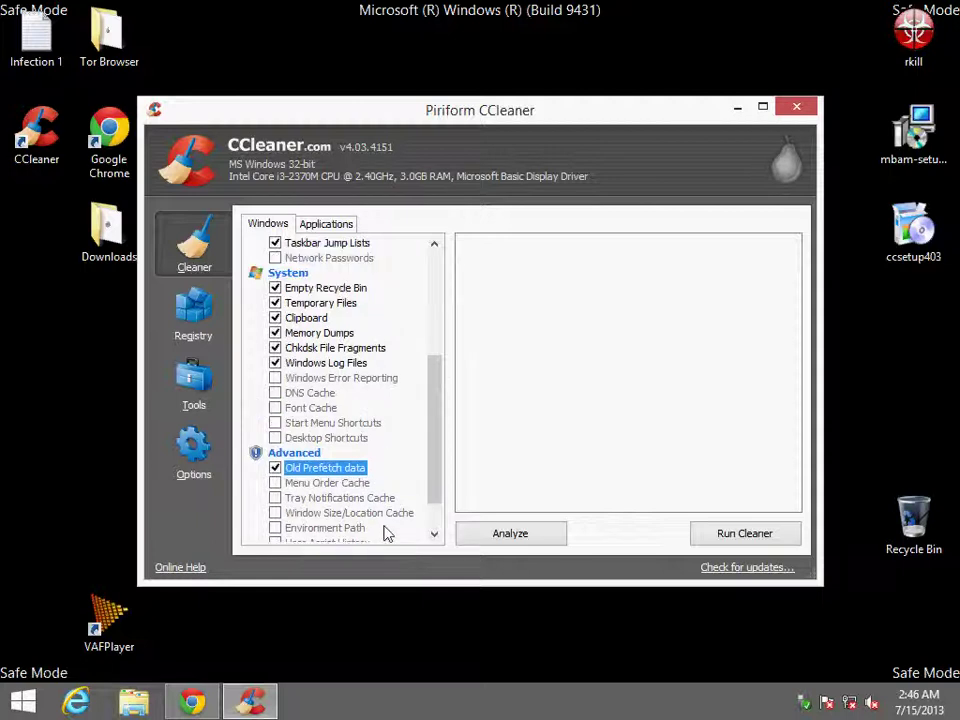
{"action": "scroll", "coordinate": [388, 534], "scroll_direction": "down", "scroll_amount": 1}
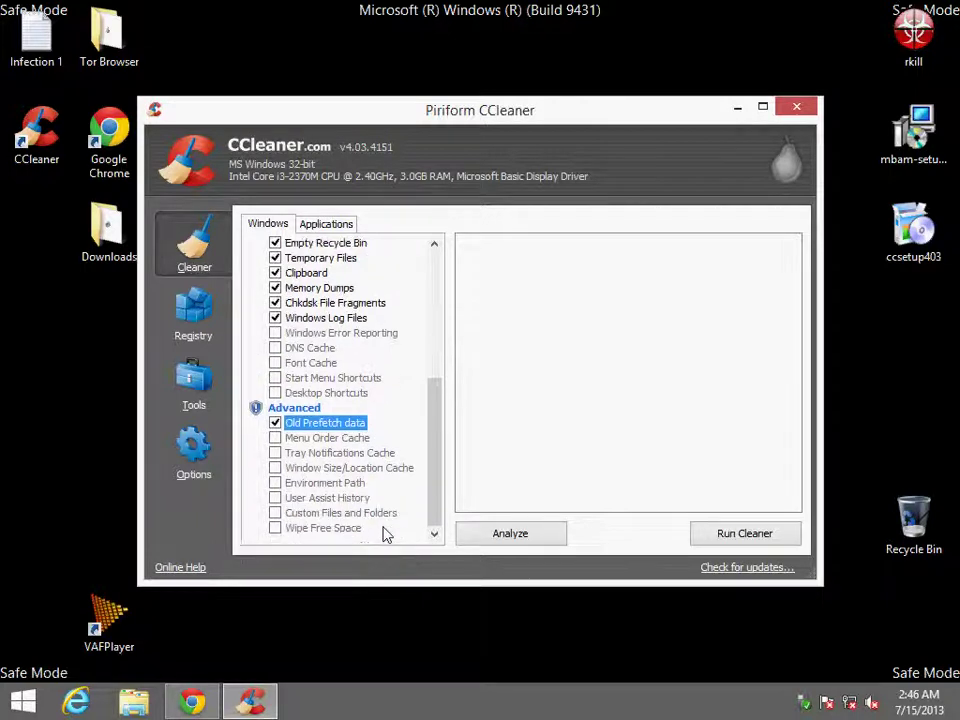
{"action": "scroll", "coordinate": [386, 533], "scroll_direction": "up", "scroll_amount": 6}
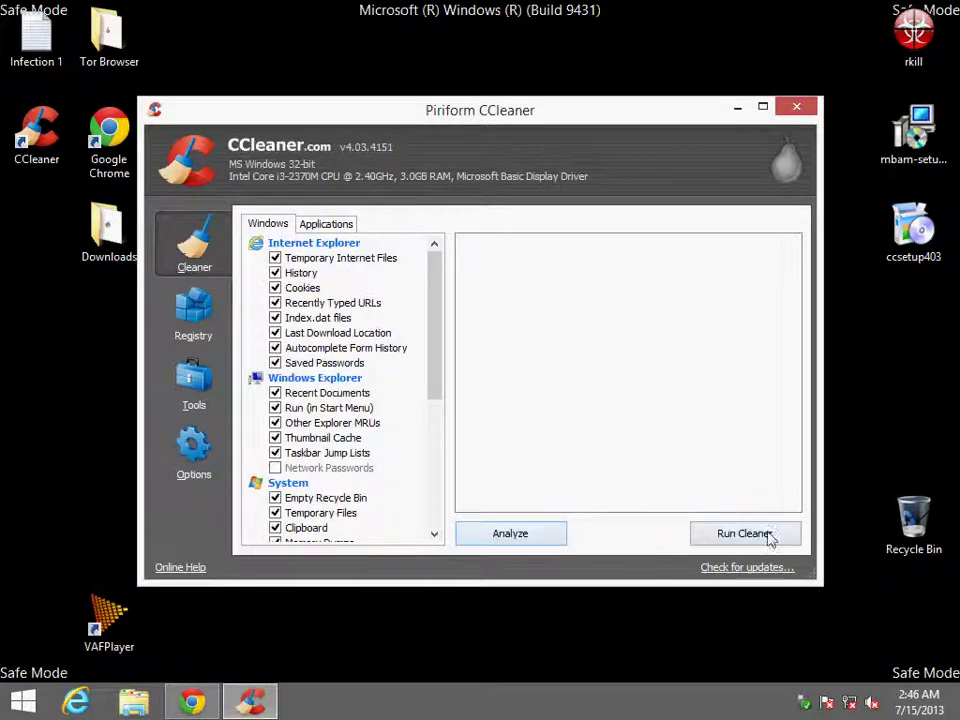
- Analyse the junk files, closing Chrome so its cache can be included
{"action": "left_click", "coordinate": [512, 535]}
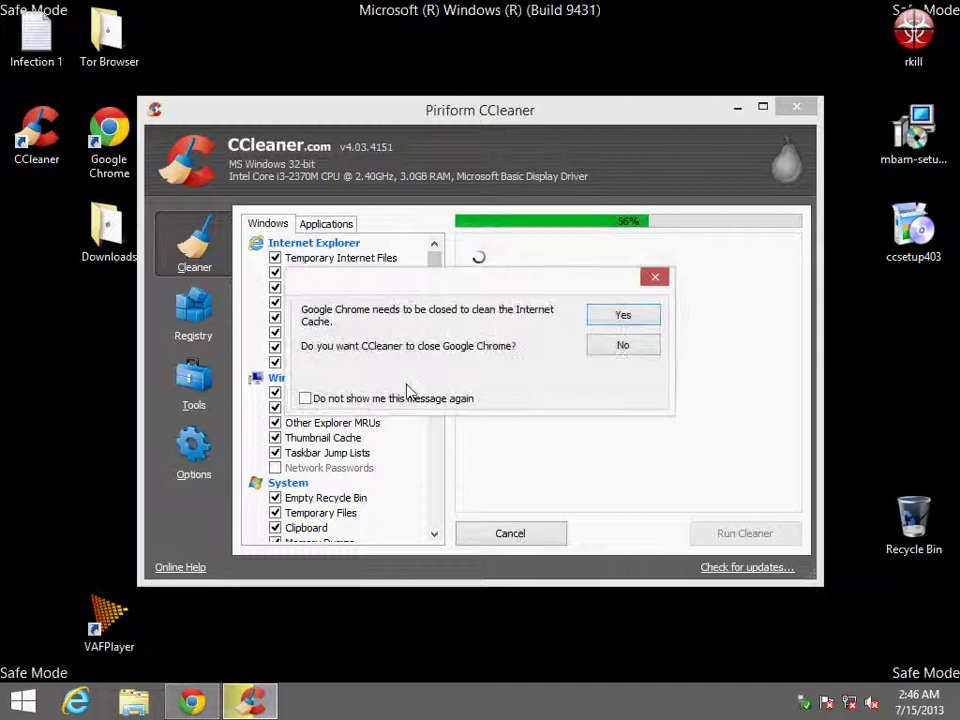
{"action": "left_click", "coordinate": [399, 401]}
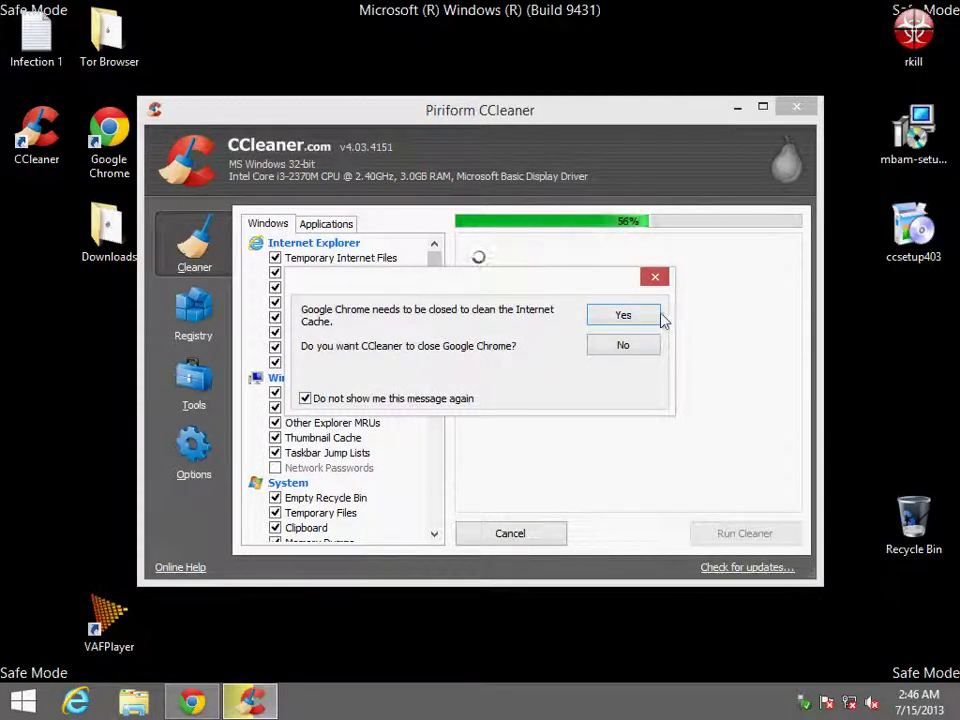
{"action": "left_click", "coordinate": [192, 701]}
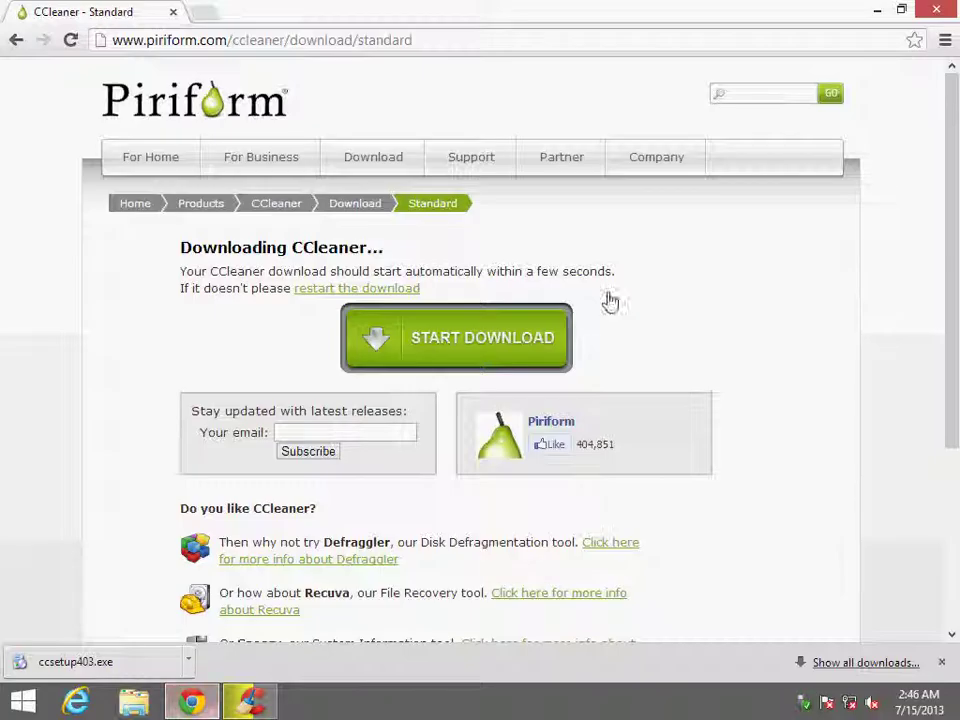
{"action": "left_click", "coordinate": [936, 10]}
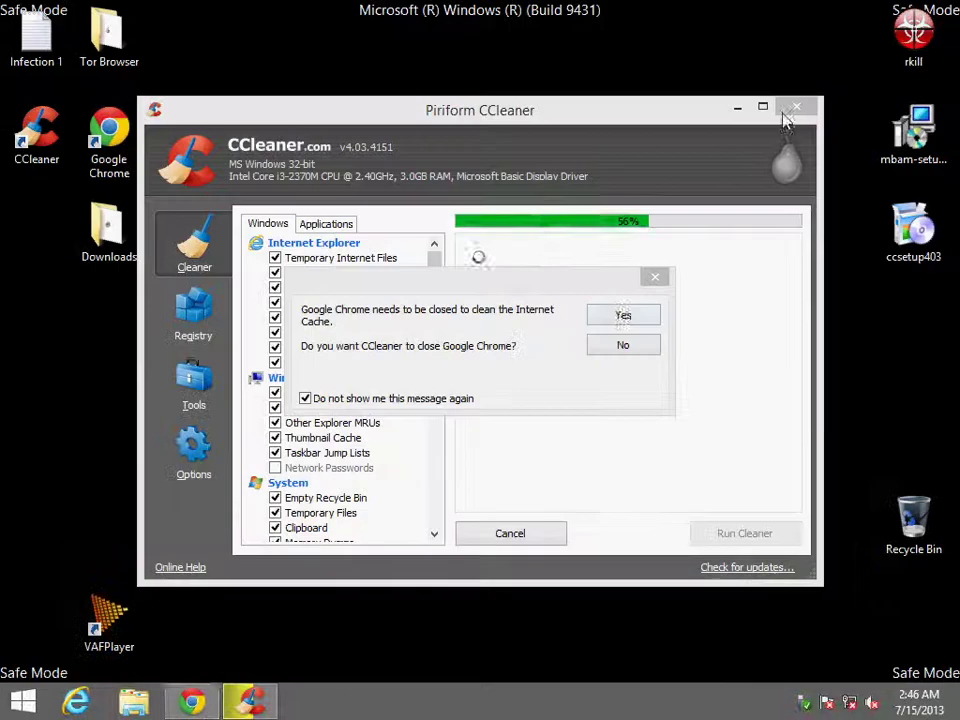
{"action": "left_click", "coordinate": [622, 316]}
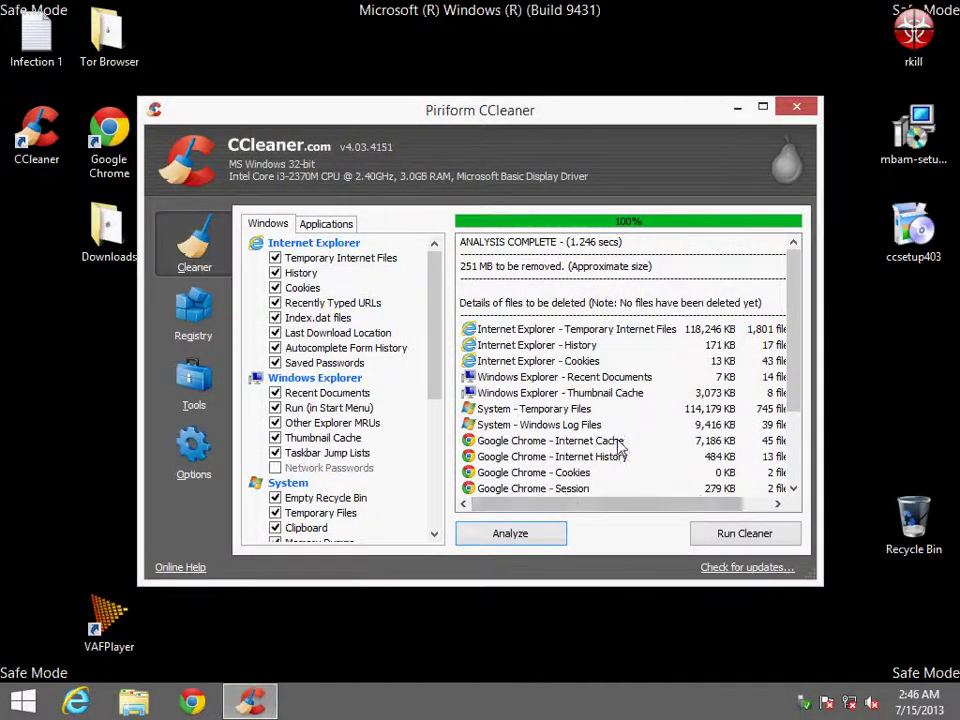
- Review the results and permanently delete the 254 MB of analysed junk files
{"action": "scroll", "coordinate": [619, 450], "scroll_direction": "down", "scroll_amount": 3}
{"action": "scroll", "coordinate": [621, 444], "scroll_direction": "up", "scroll_amount": 2}
{"action": "scroll", "coordinate": [620, 444], "scroll_direction": "up", "scroll_amount": 2}
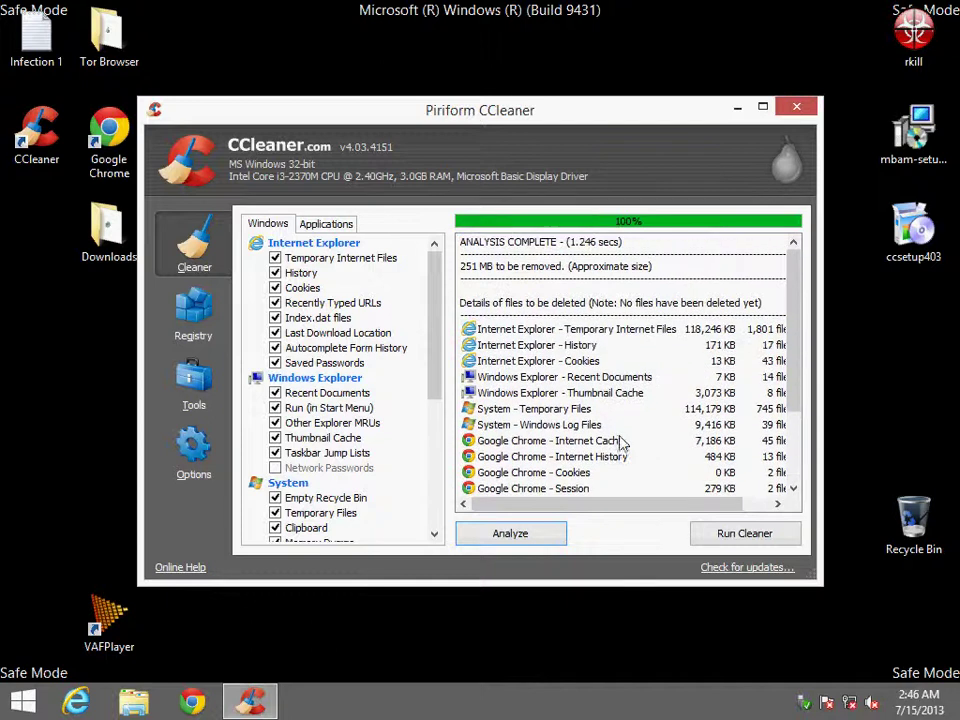
{"action": "left_click", "coordinate": [745, 537]}
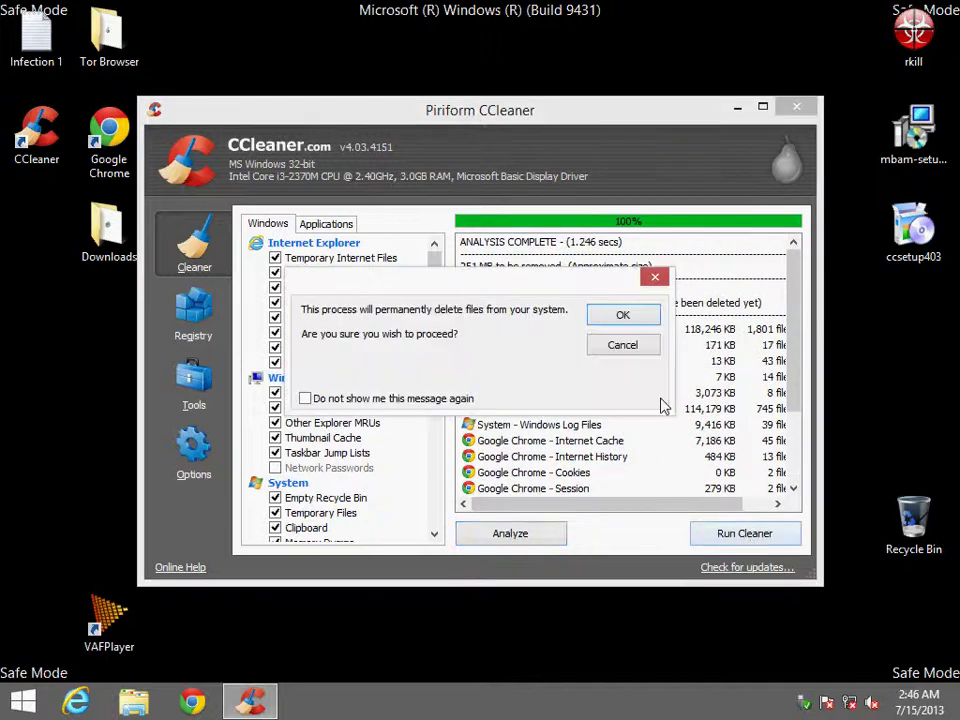
{"action": "left_click", "coordinate": [619, 316]}
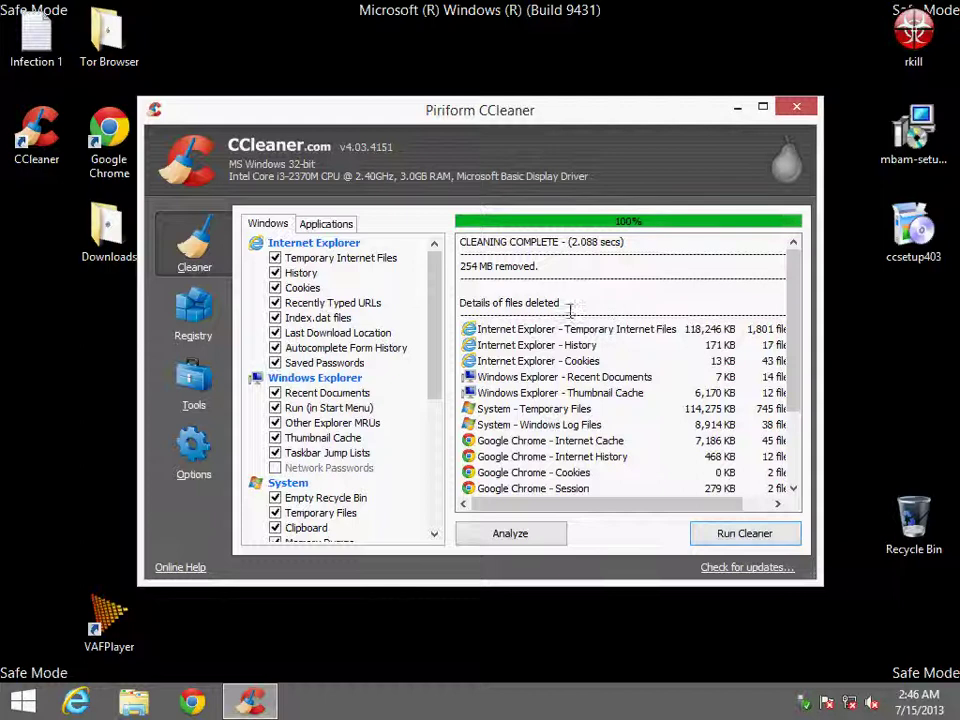
- Maximize the Registry cleaner, scan, and fix all 91 issues without a backup
{"action": "left_click", "coordinate": [193, 318]}
{"action": "key", "text": "super+Up"}
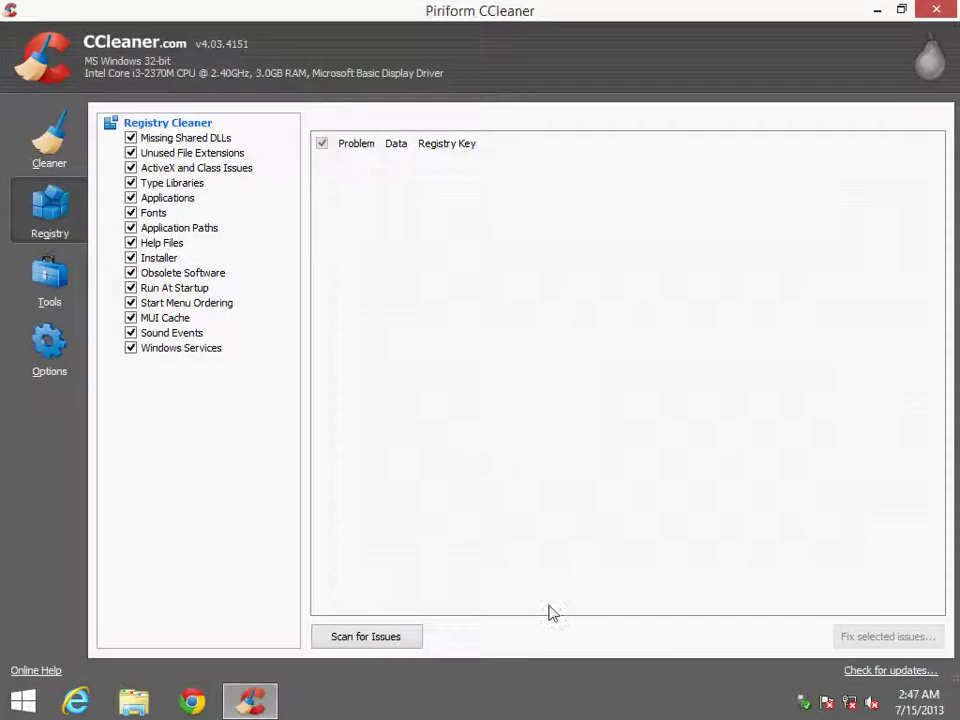
{"action": "left_click", "coordinate": [387, 645]}
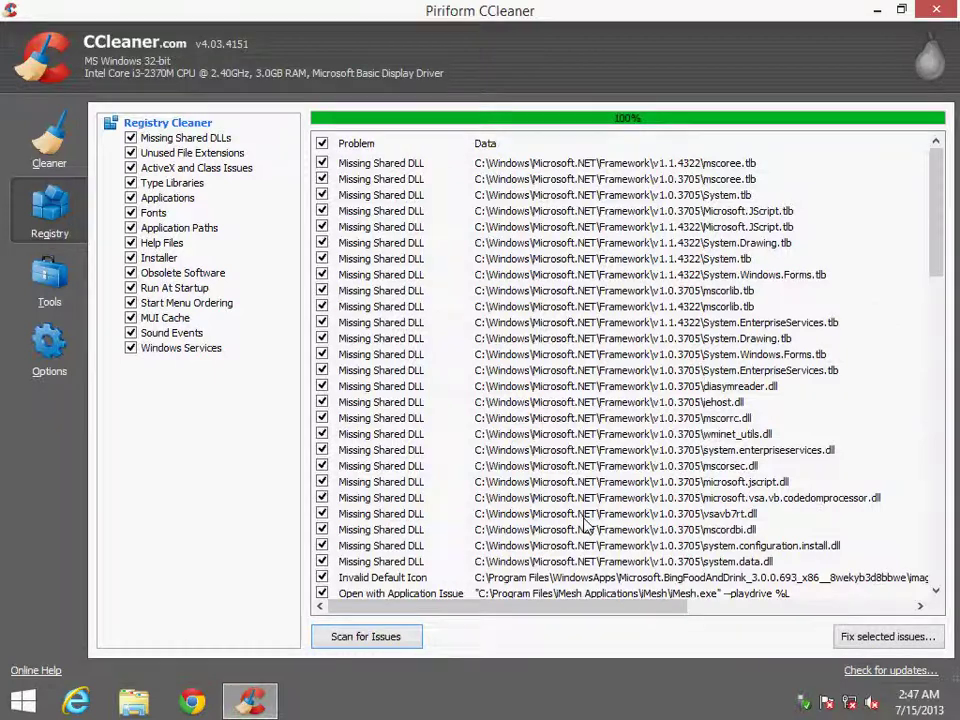
{"action": "left_click", "coordinate": [917, 639]}
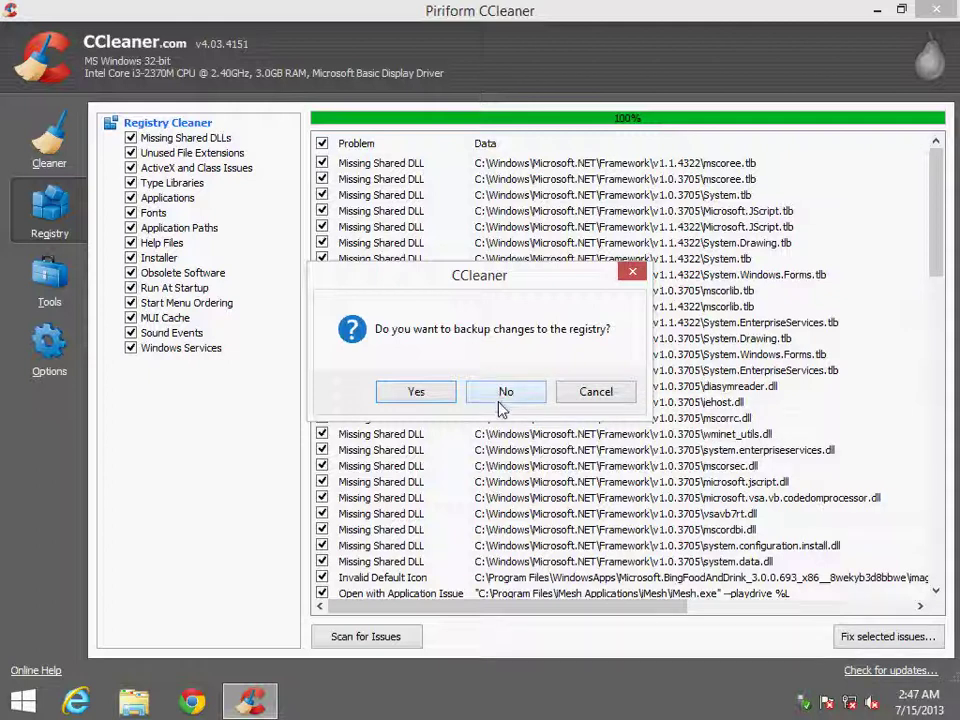
{"action": "left_click", "coordinate": [505, 400]}
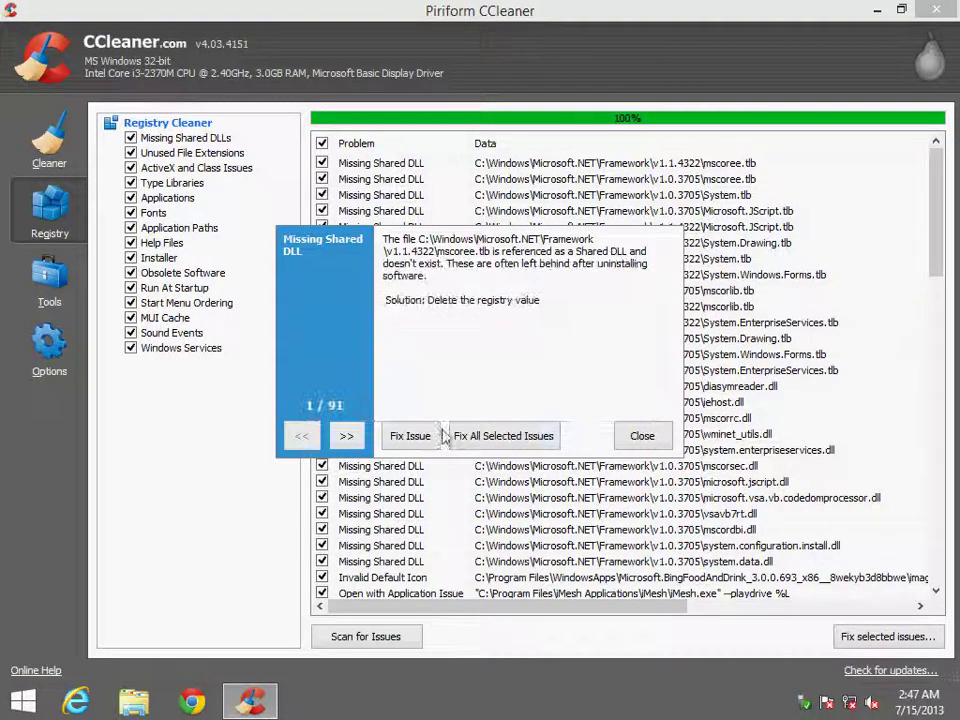
{"action": "left_click", "coordinate": [471, 439]}
{"action": "left_click", "coordinate": [655, 440]}
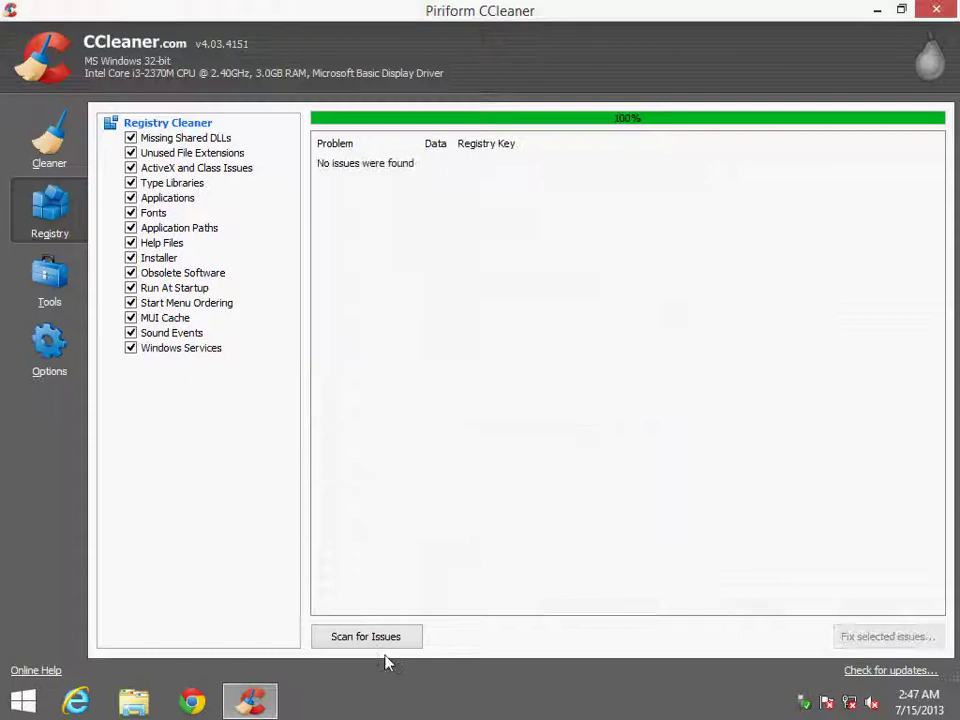
- Rescan and fix the five remaining issues, confirm a clean rescan, then close CCleaner
{"action": "left_click", "coordinate": [406, 636]}
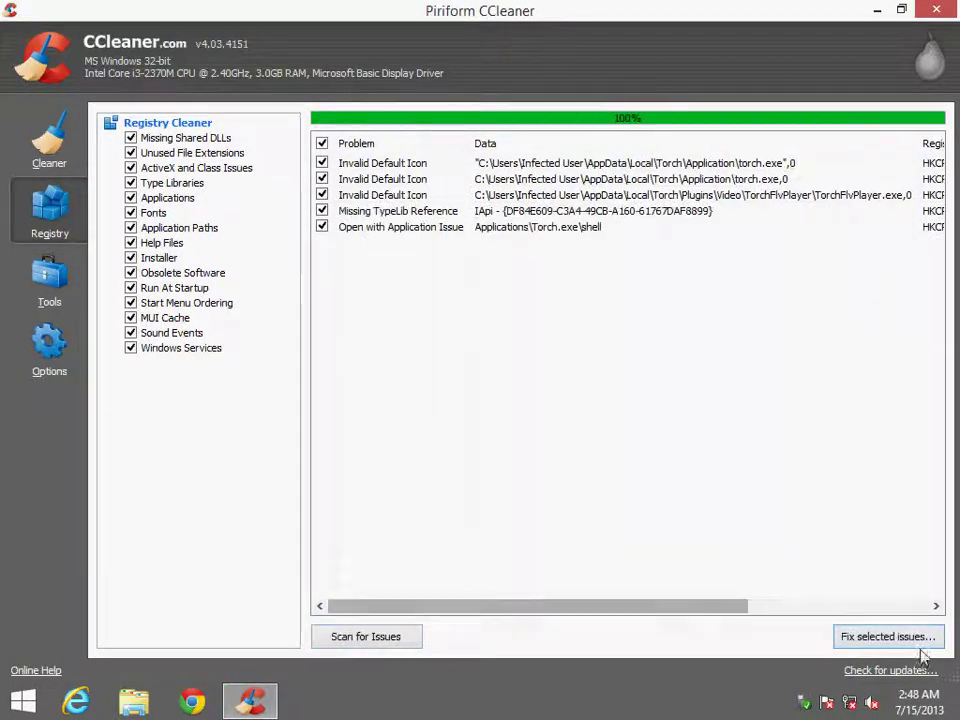
{"action": "left_click", "coordinate": [886, 636]}
{"action": "left_click", "coordinate": [490, 400]}
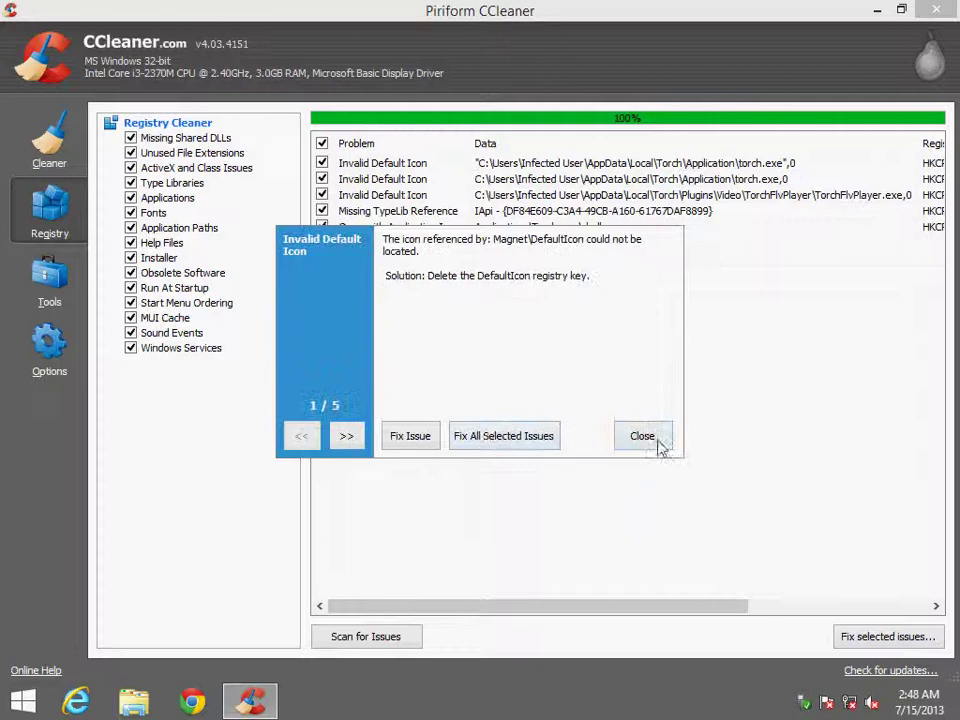
{"action": "left_click", "coordinate": [496, 440]}
{"action": "left_click", "coordinate": [636, 438]}
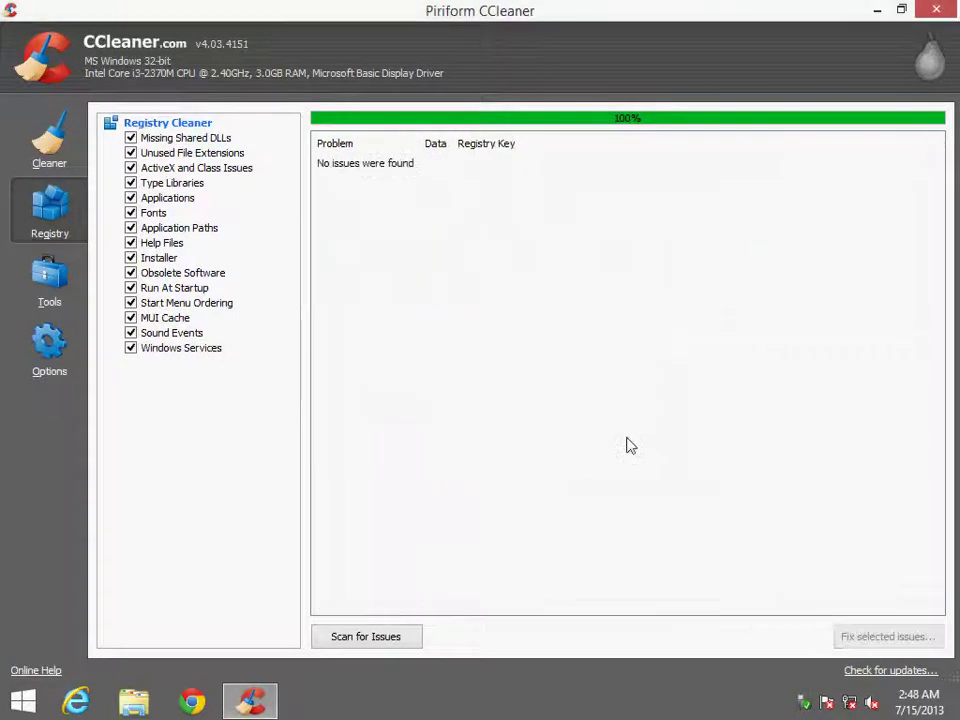
{"action": "left_click", "coordinate": [376, 636]}
{"action": "left_click", "coordinate": [44, 148]}
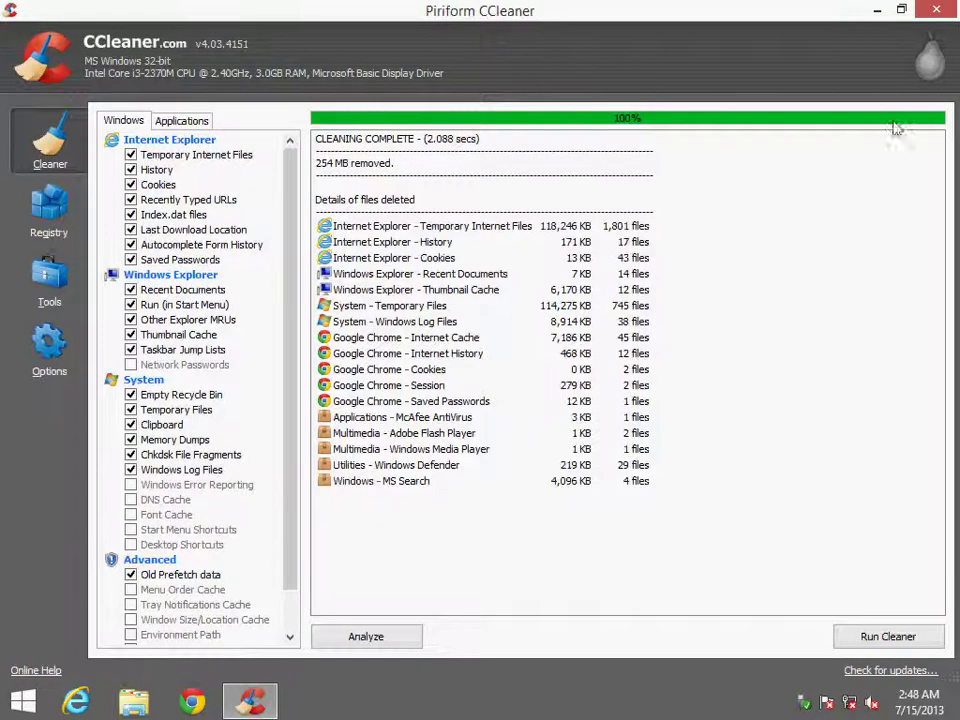
{"action": "left_click", "coordinate": [934, 11]}
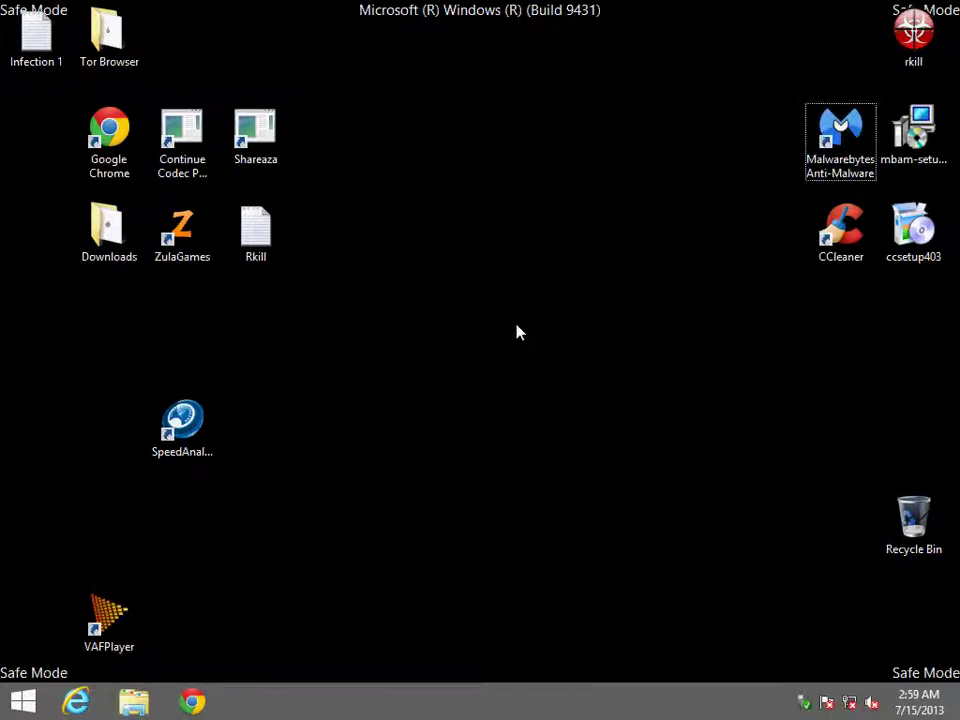
- Use msconfig to untick Safe boot on the Boot tab, apply it, and restart now
{"action": "key", "text": "super+r"}
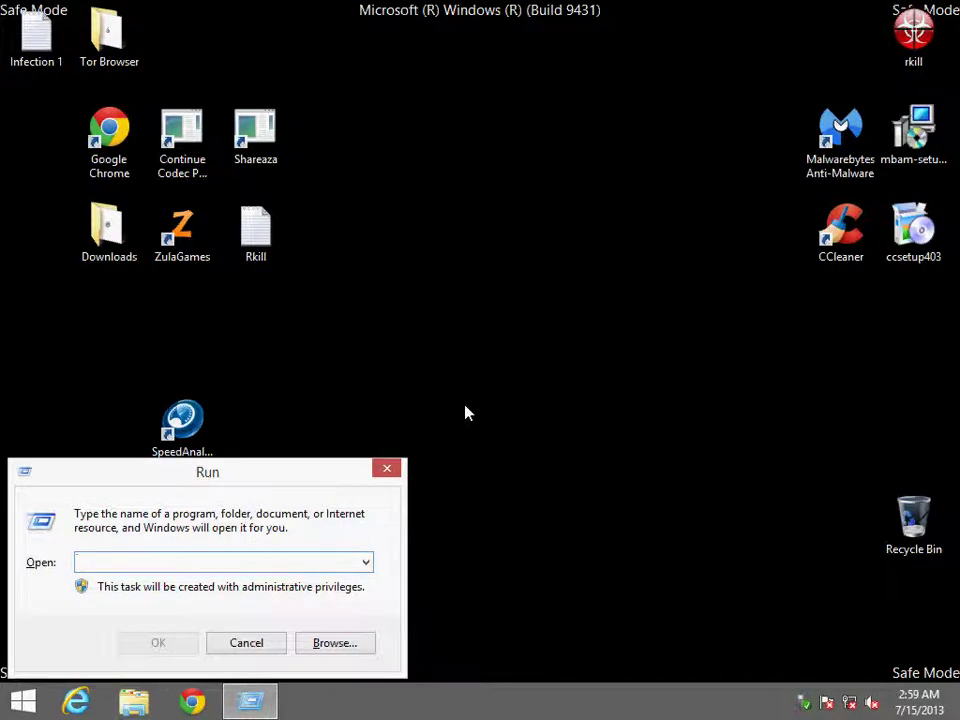
{"action": "type", "text": "msconfig"}
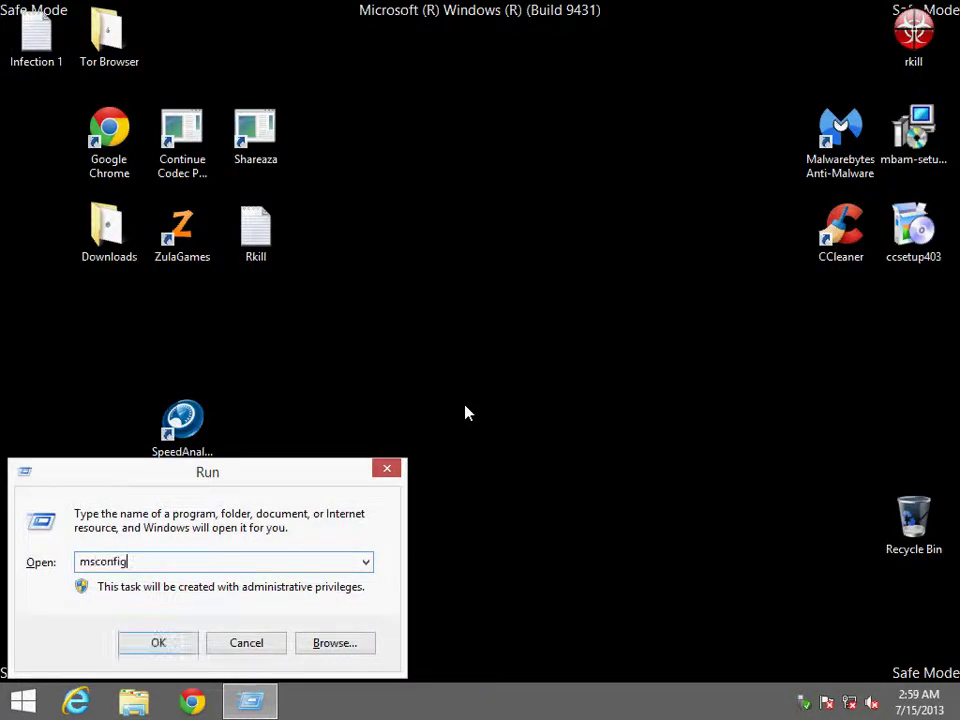
{"action": "key", "text": "Return"}
{"action": "left_click", "coordinate": [283, 205]}
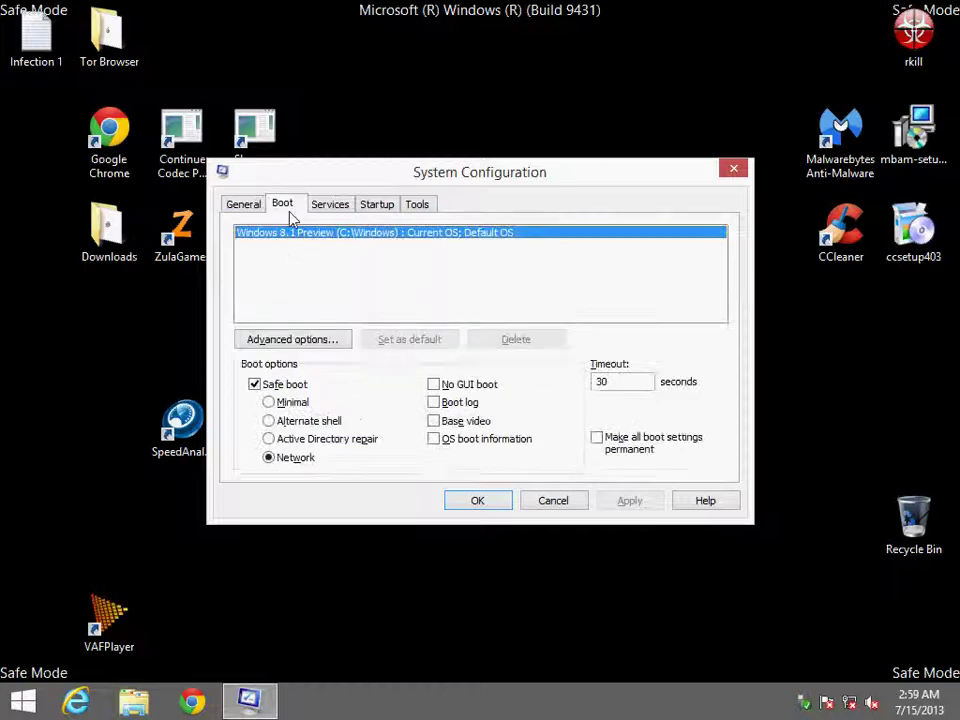
{"action": "left_click", "coordinate": [293, 389]}
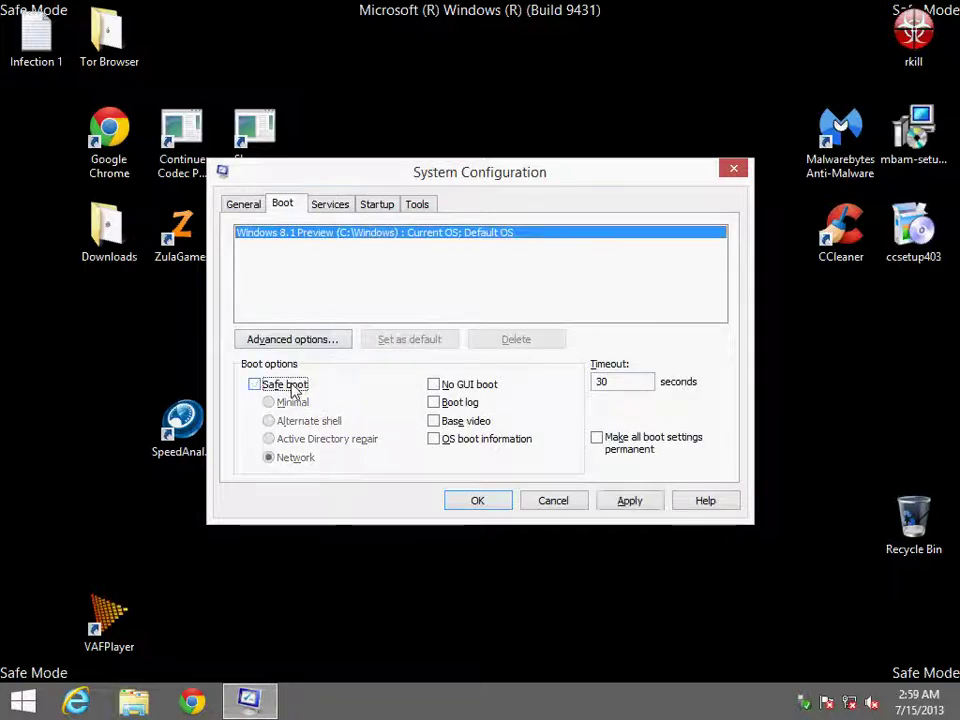
{"action": "left_click", "coordinate": [379, 205]}
{"action": "left_click", "coordinate": [322, 205]}
{"action": "left_click", "coordinate": [282, 204]}
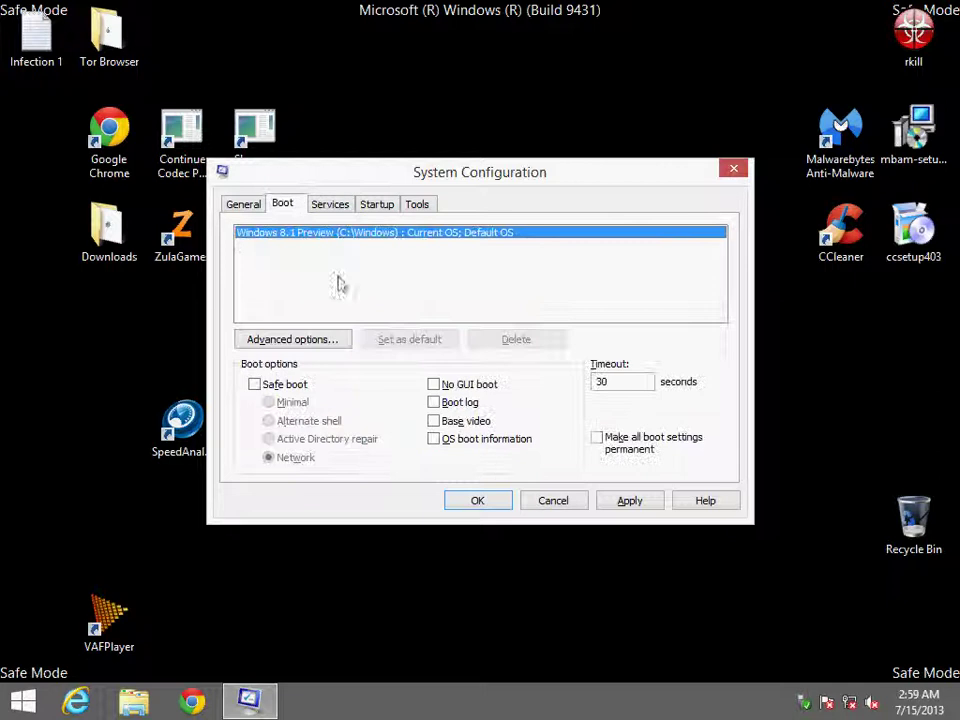
{"action": "left_click", "coordinate": [484, 499]}
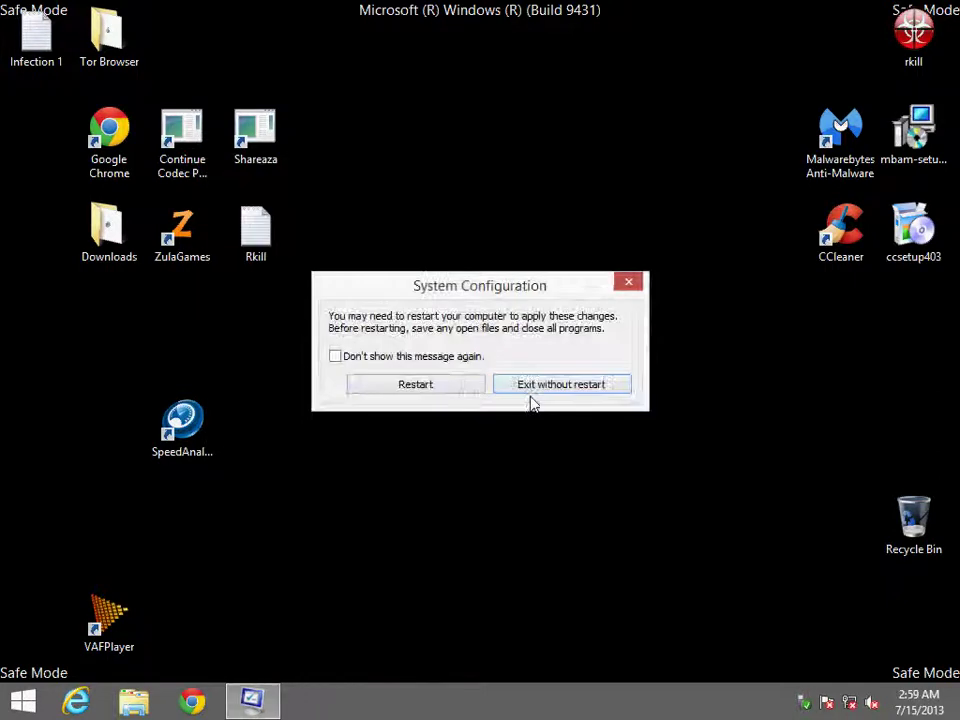
{"action": "left_click", "coordinate": [467, 388]}
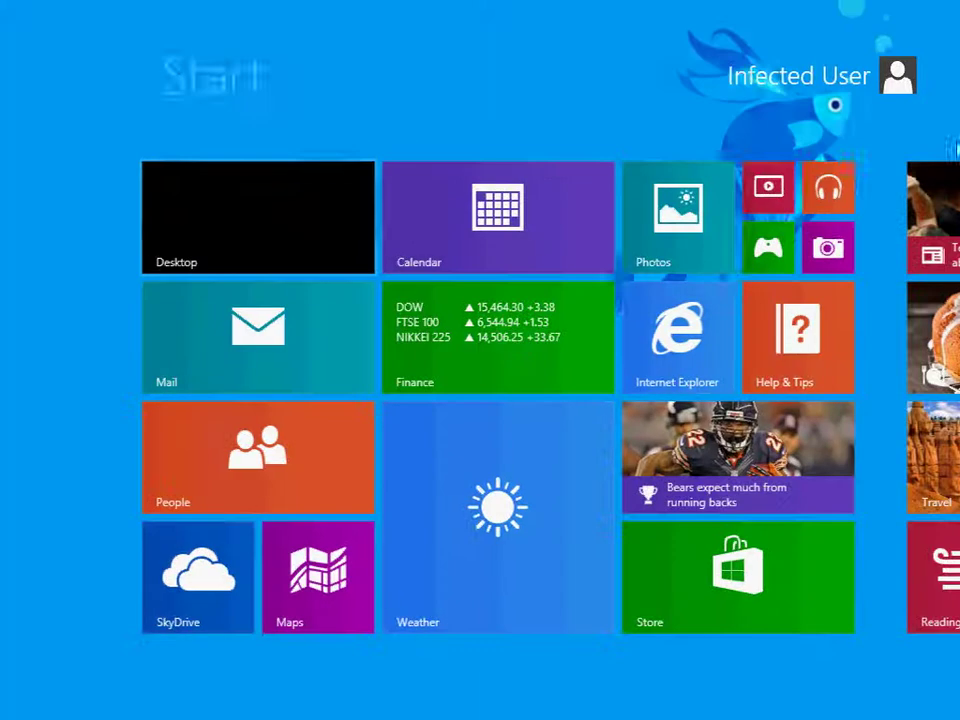
- Go to the desktop after sign-in and launch Malwarebytes Anti-Malware from its shortcut
{"action": "left_click", "coordinate": [317, 229]}
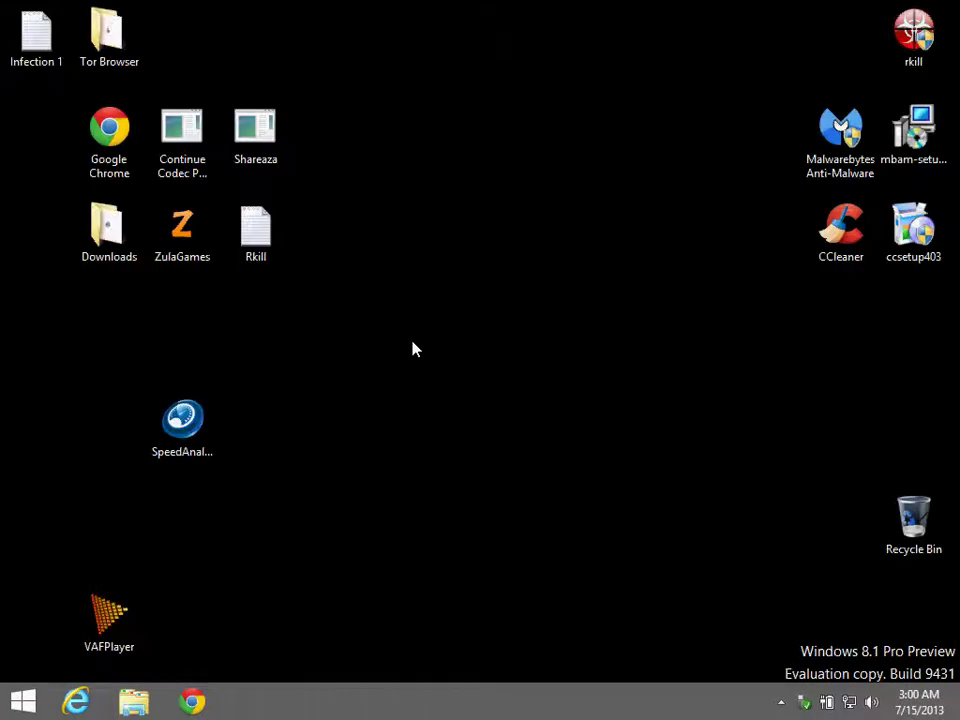
{"action": "left_click", "coordinate": [845, 140]}
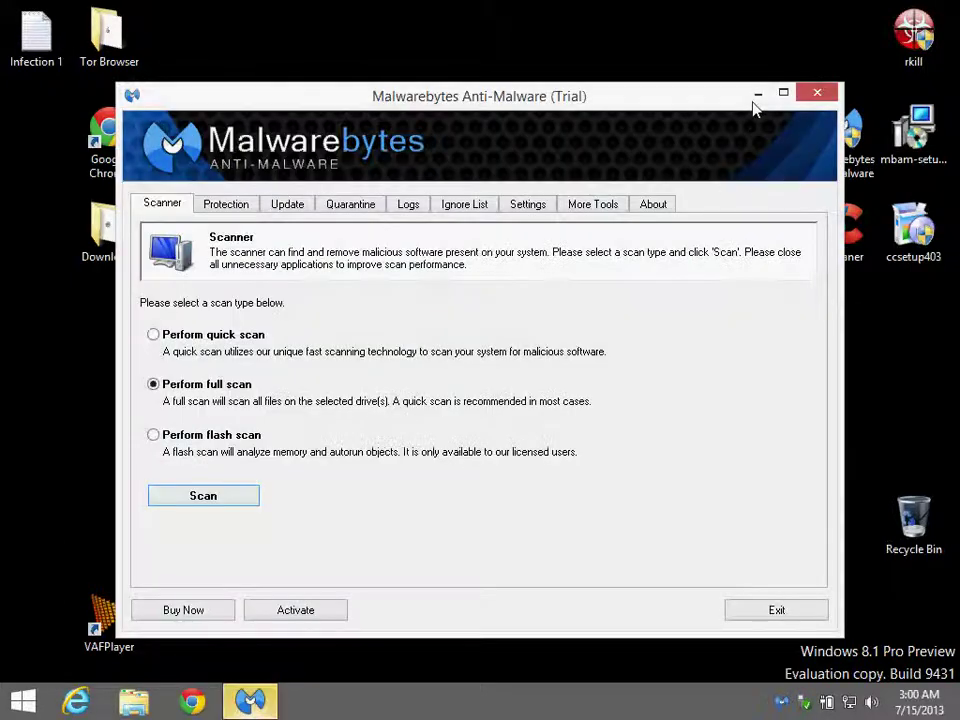
- Minimize Malwarebytes, run rkill with administrator approval, and close its finished message and Rkill.txt log
{"action": "left_click", "coordinate": [757, 94]}
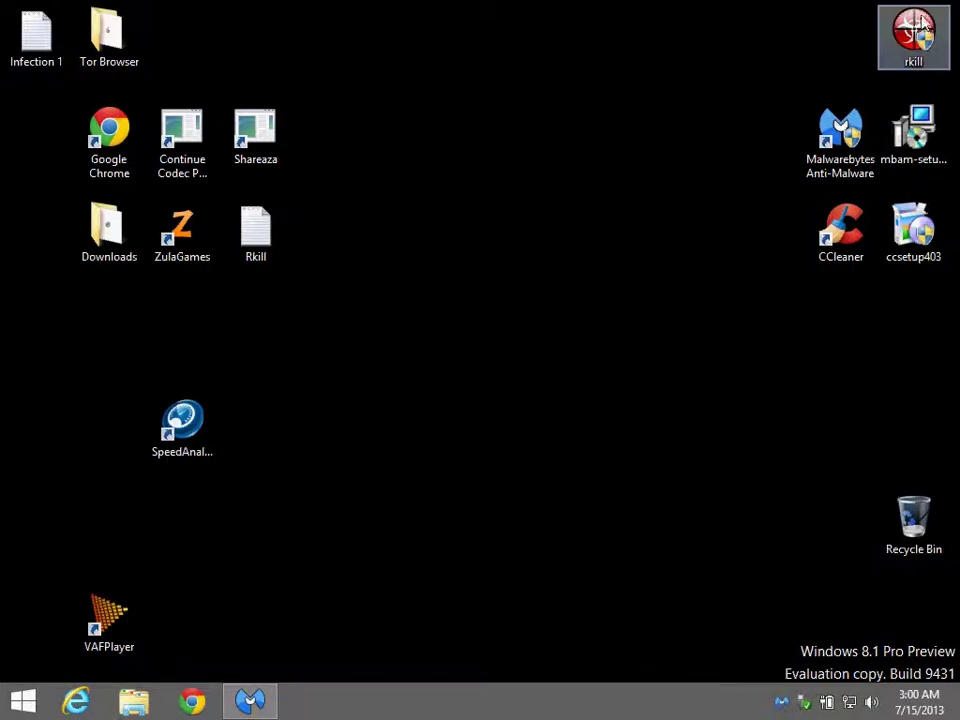
{"action": "double_click", "coordinate": [914, 35]}
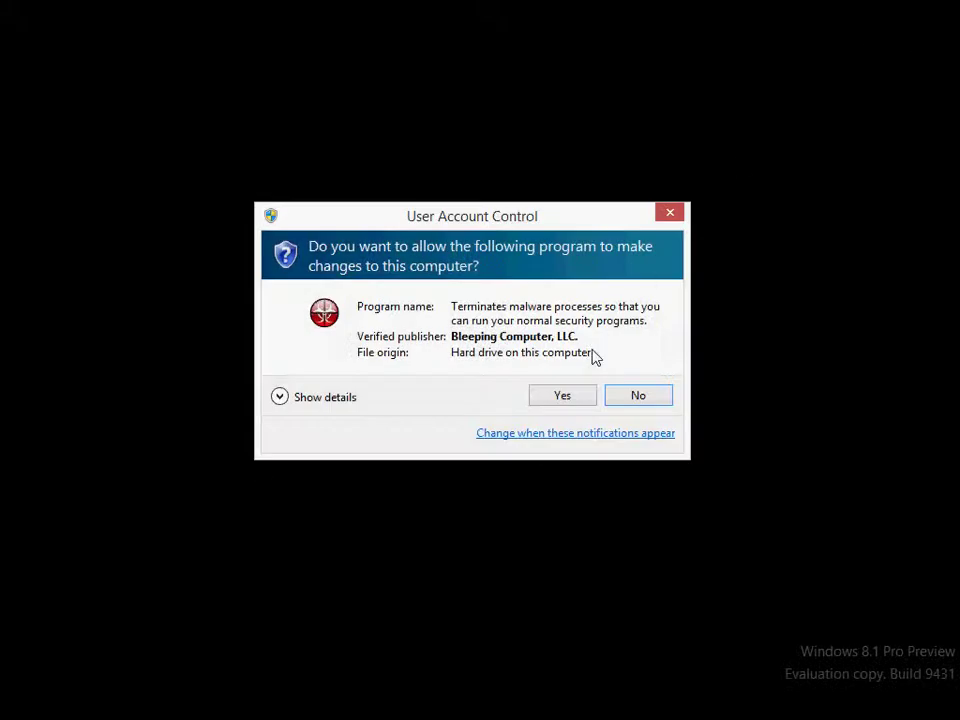
{"action": "left_click", "coordinate": [563, 397]}
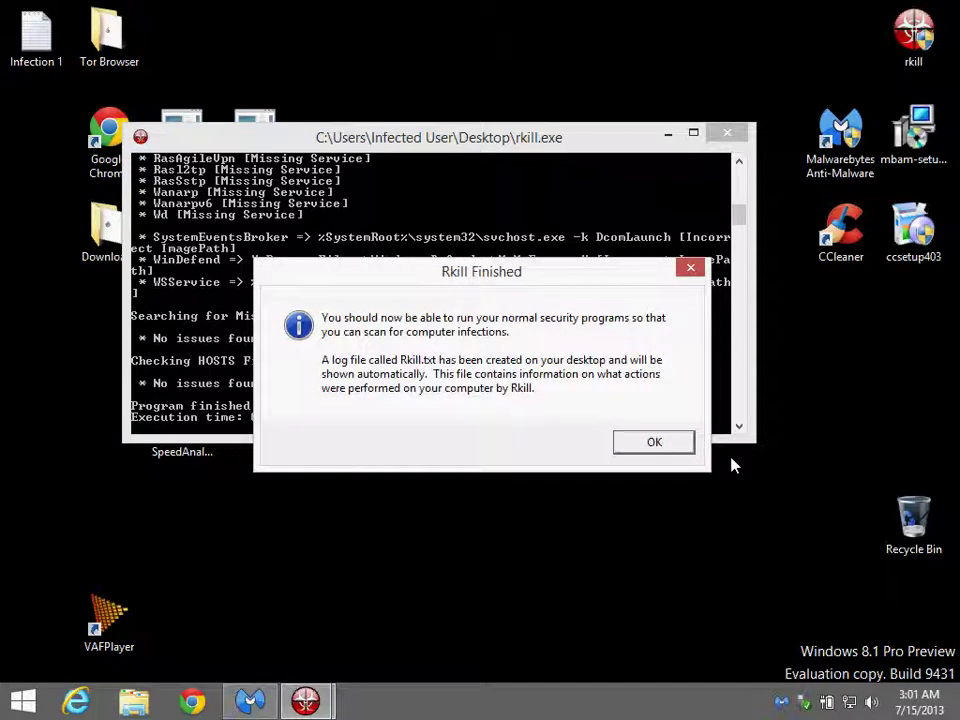
{"action": "left_click", "coordinate": [675, 446]}
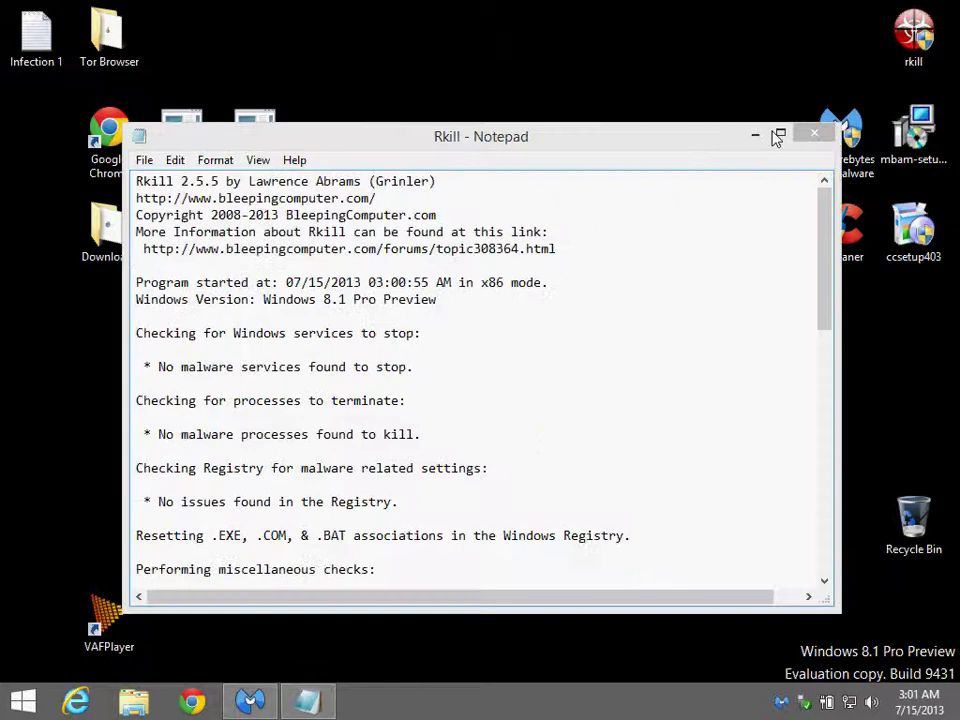
{"action": "left_click", "coordinate": [813, 132]}
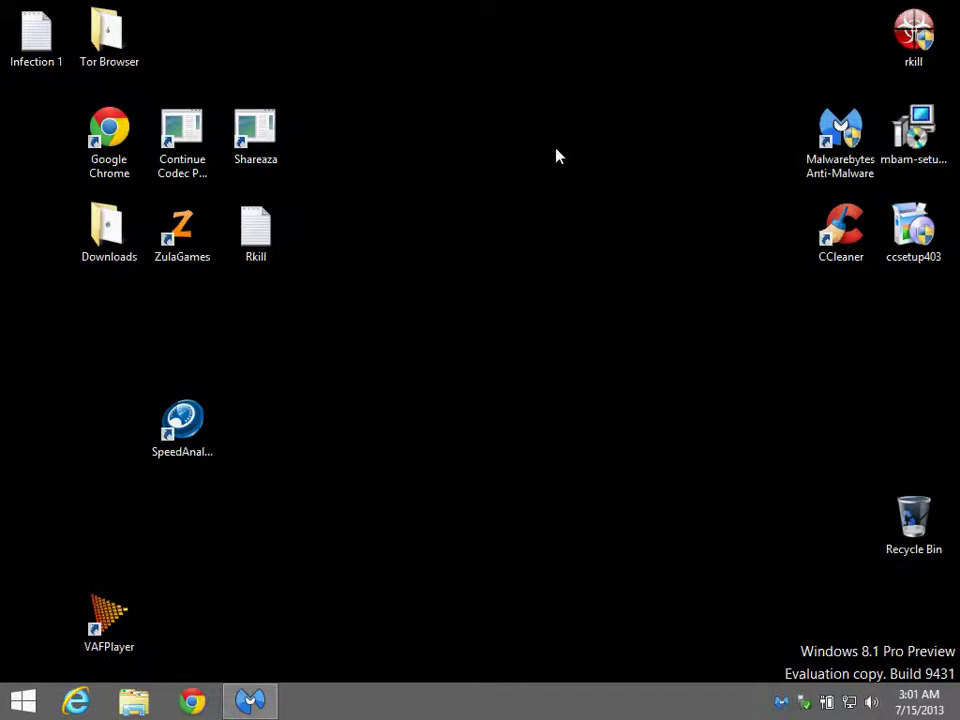
- Dismiss the compatibility message and open the installed programs list via Control Panel
{"action": "left_click", "coordinate": [614, 435]}
{"action": "right_click", "coordinate": [22, 701]}
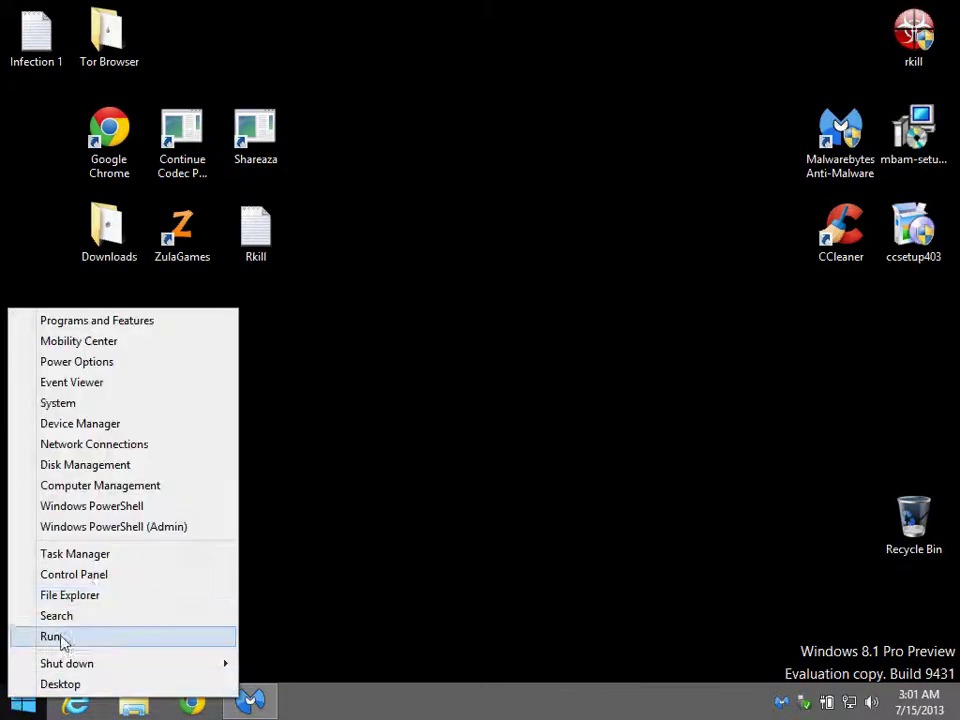
{"action": "left_click", "coordinate": [92, 581]}
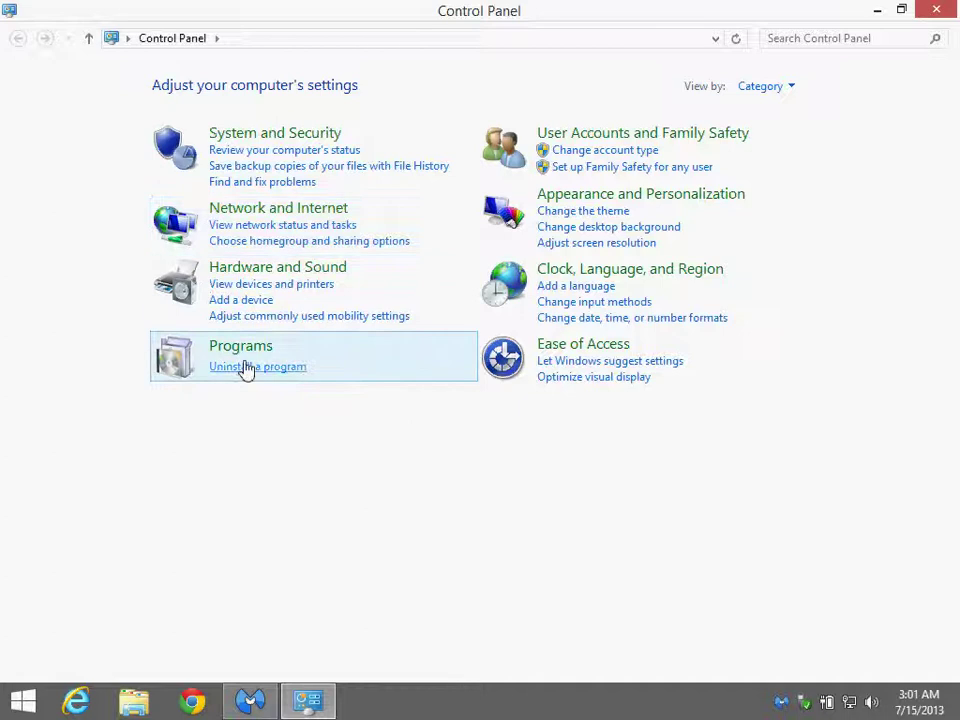
{"action": "left_click", "coordinate": [246, 367]}
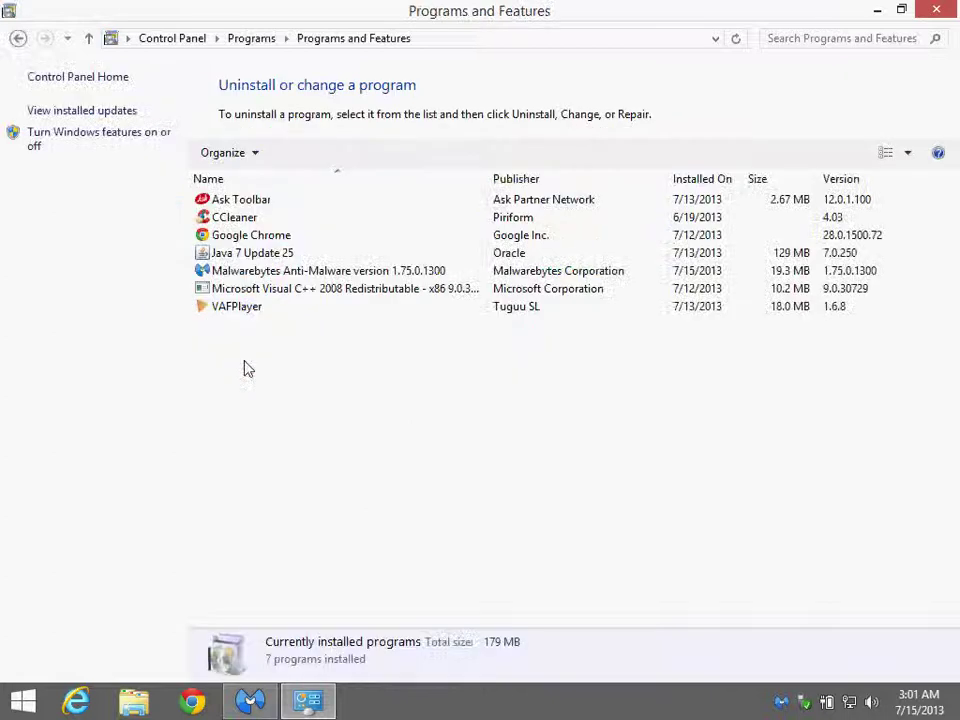
- Uninstall Ask Toolbar and VAFPlayer, confirming each removal and its permission prompt
{"action": "right_click", "coordinate": [255, 201]}
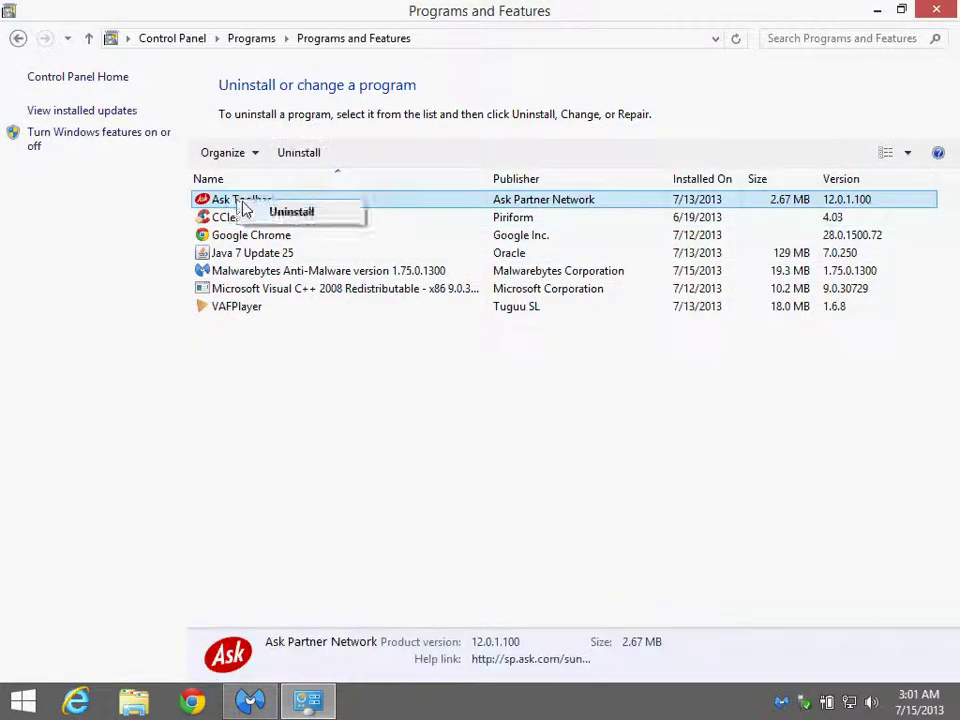
{"action": "left_click", "coordinate": [266, 208]}
{"action": "left_click", "coordinate": [562, 349]}
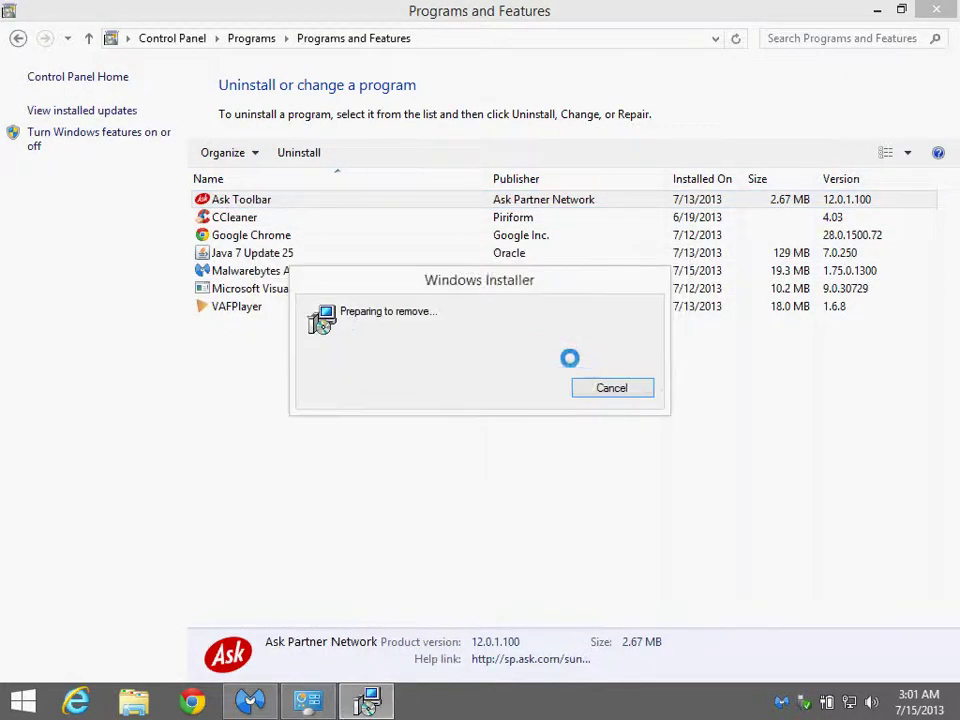
{"action": "left_click", "coordinate": [567, 386]}
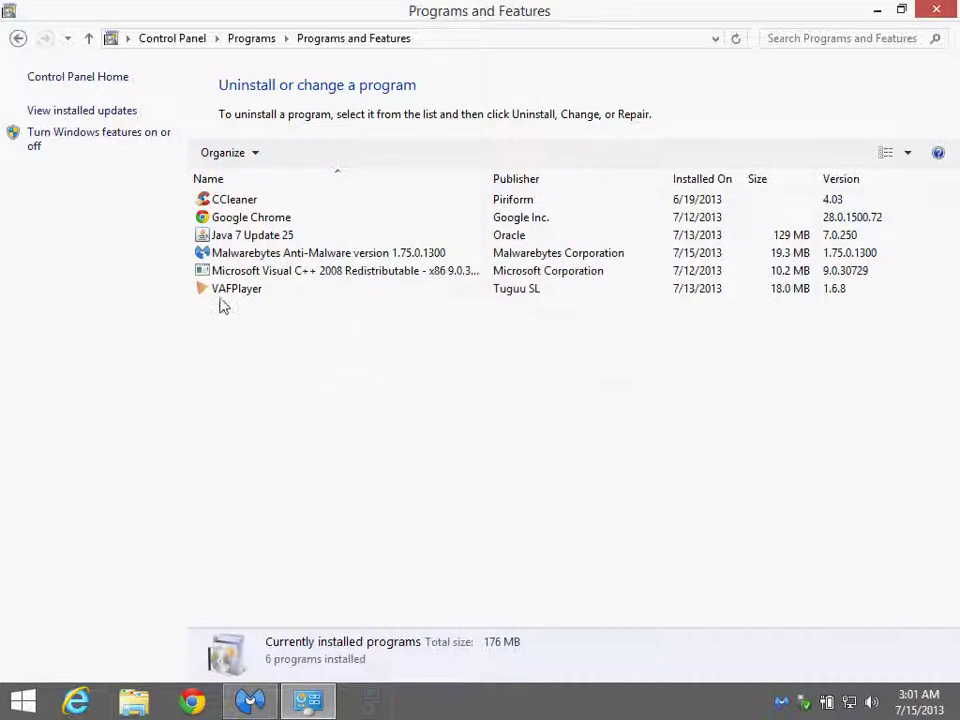
{"action": "right_click", "coordinate": [224, 290]}
{"action": "left_click", "coordinate": [253, 304]}
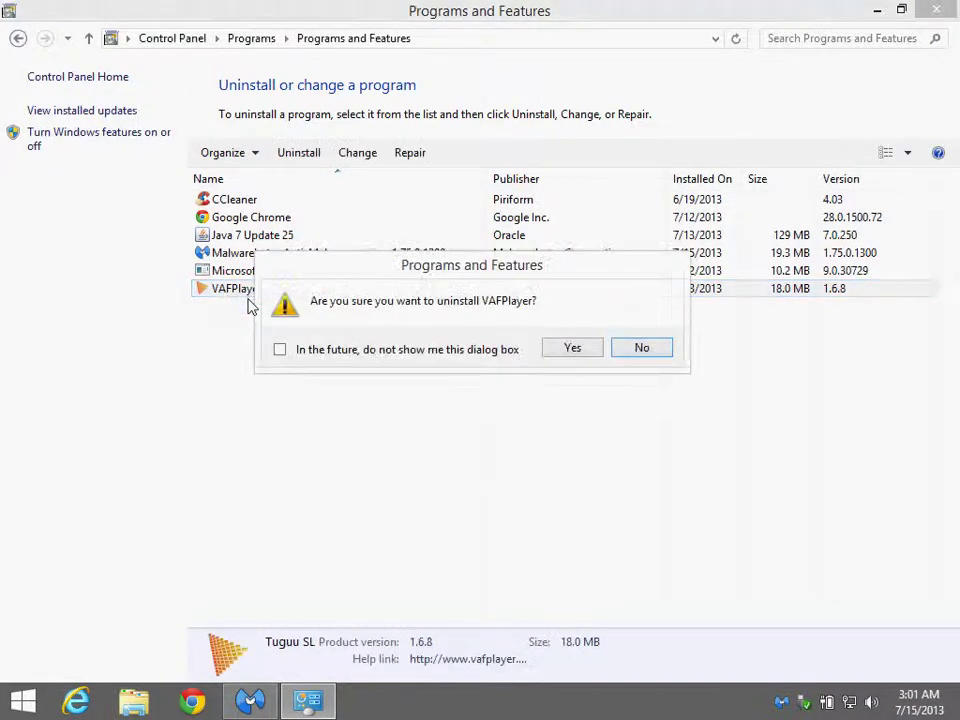
{"action": "left_click", "coordinate": [575, 349]}
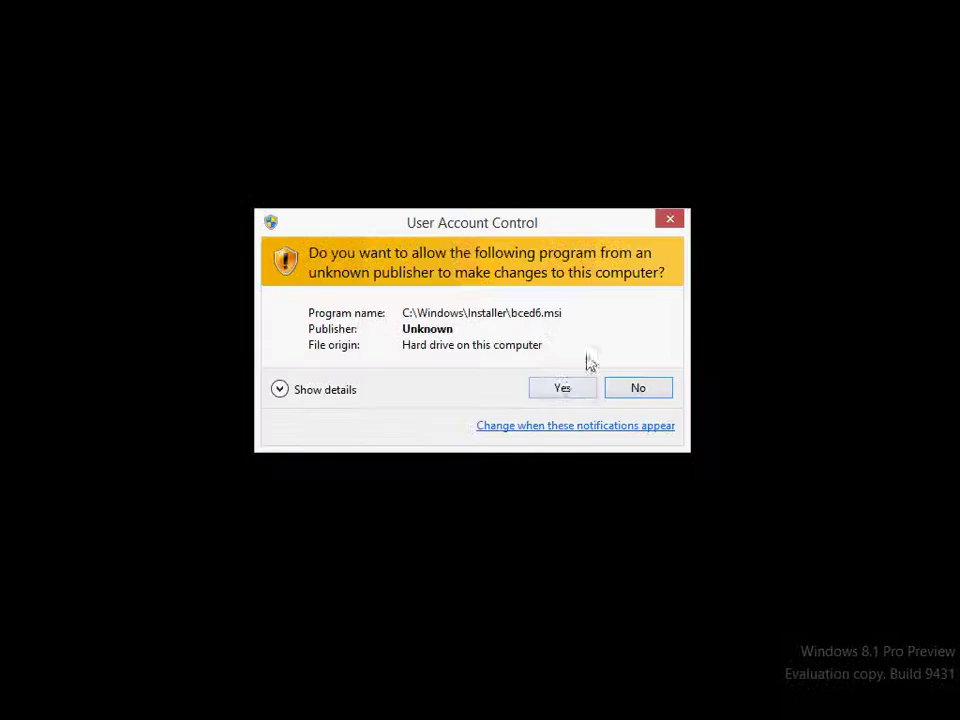
{"action": "left_click", "coordinate": [562, 387]}
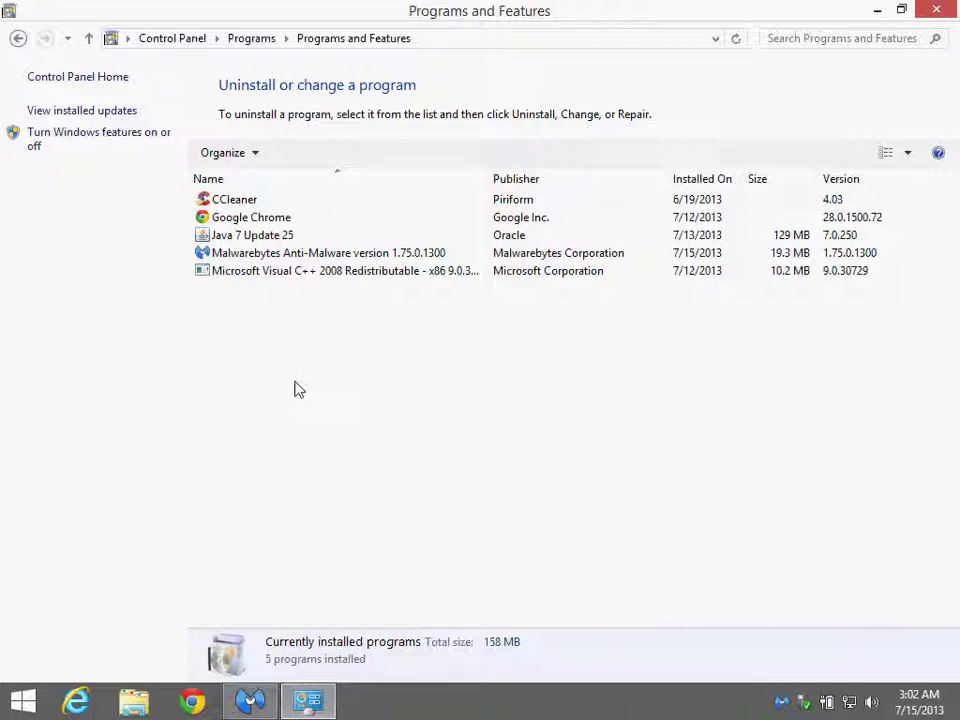
- Review CCleaner, Chrome, Java 7 Update 25, Malwarebytes and Visual C++ 2008, then close the list
{"action": "left_click", "coordinate": [264, 202]}
{"action": "left_click", "coordinate": [258, 218]}
{"action": "left_click", "coordinate": [253, 251]}
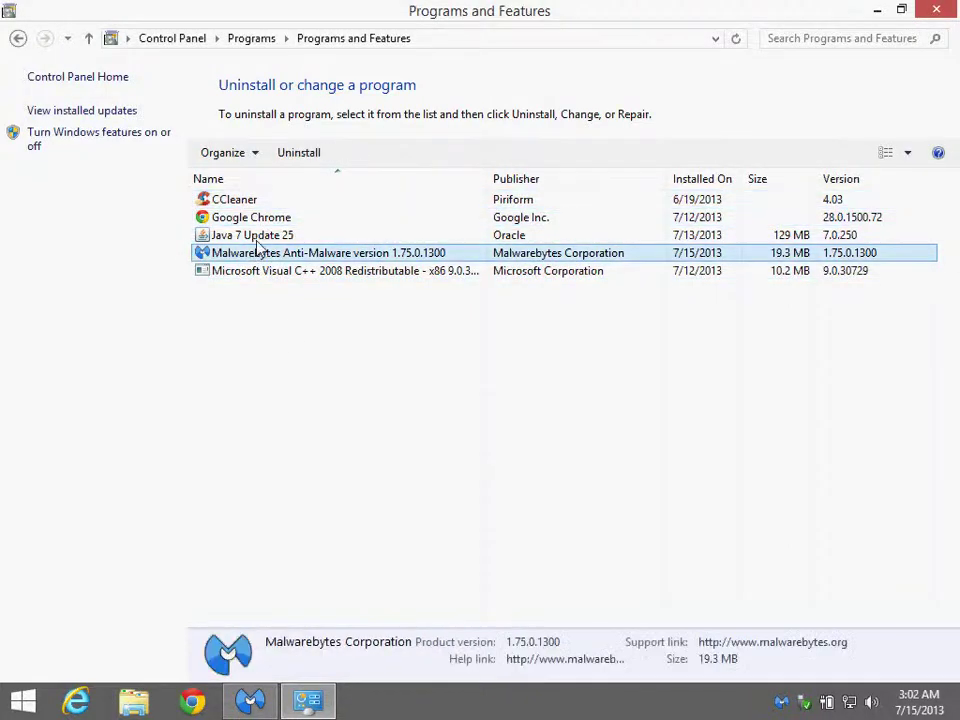
{"action": "left_click", "coordinate": [242, 235]}
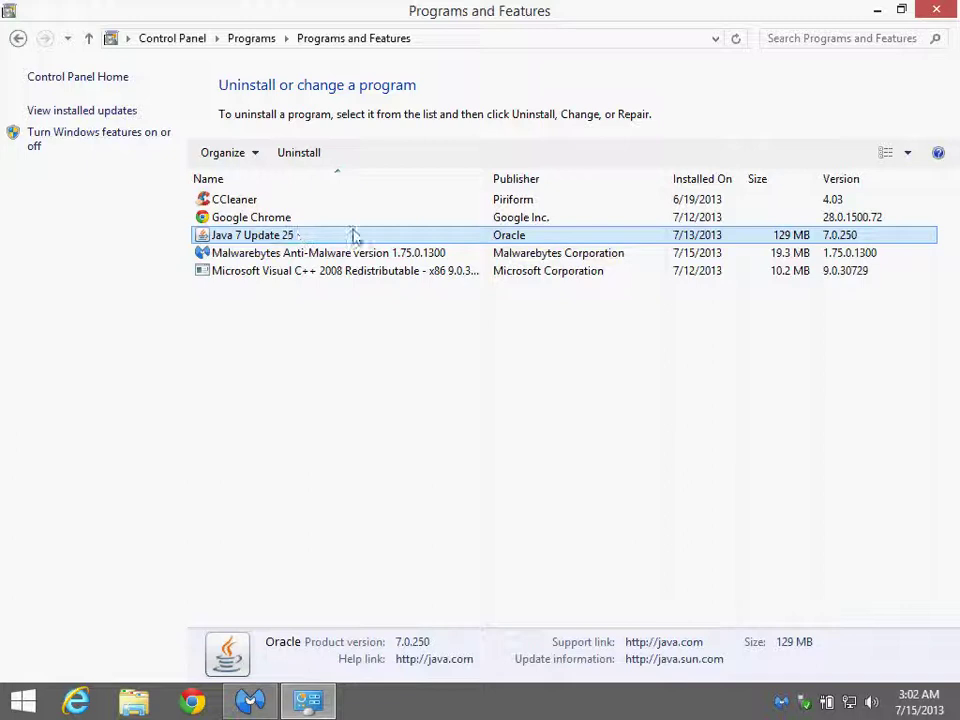
{"action": "left_click", "coordinate": [516, 254]}
{"action": "left_click", "coordinate": [528, 271]}
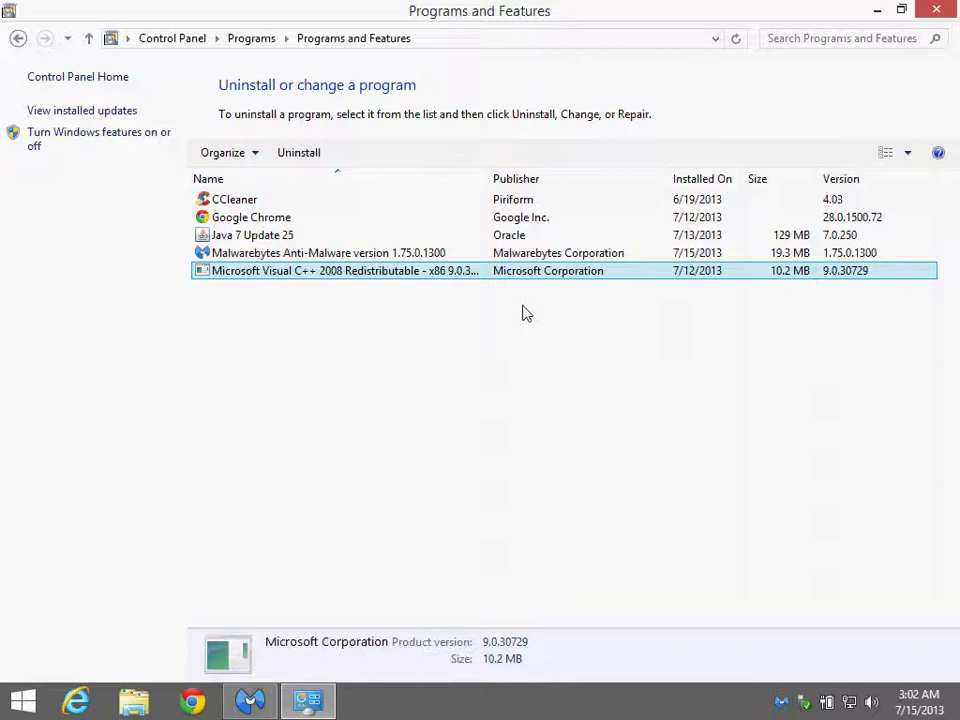
{"action": "right_click", "coordinate": [525, 345]}
{"action": "left_click", "coordinate": [724, 129]}
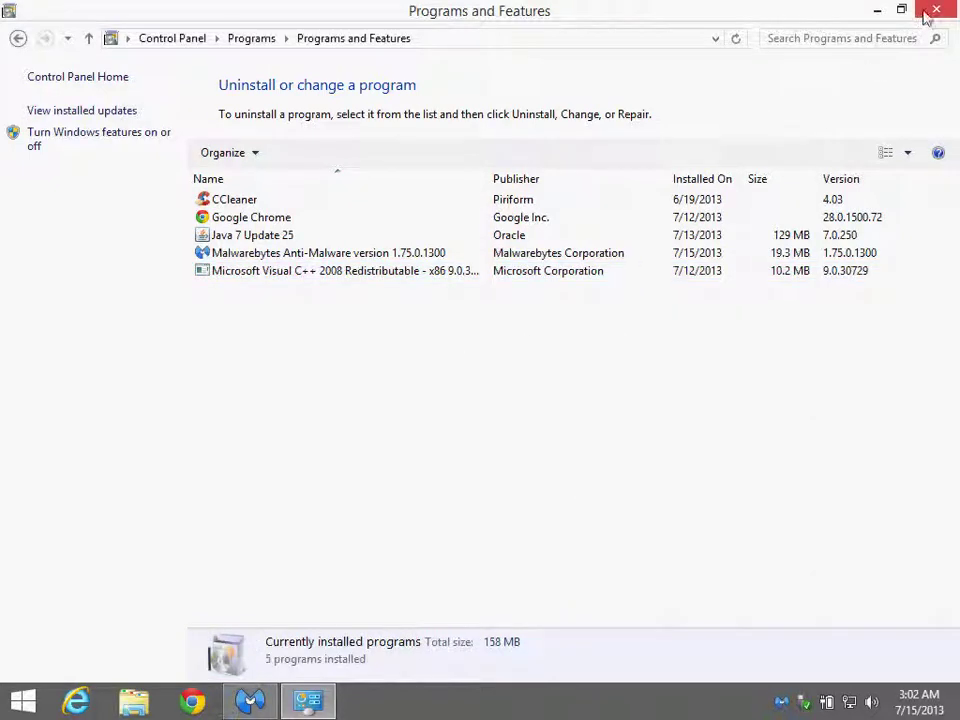
{"action": "left_click", "coordinate": [936, 12]}
{"action": "right_click", "coordinate": [494, 447]}
{"action": "left_click", "coordinate": [476, 352]}
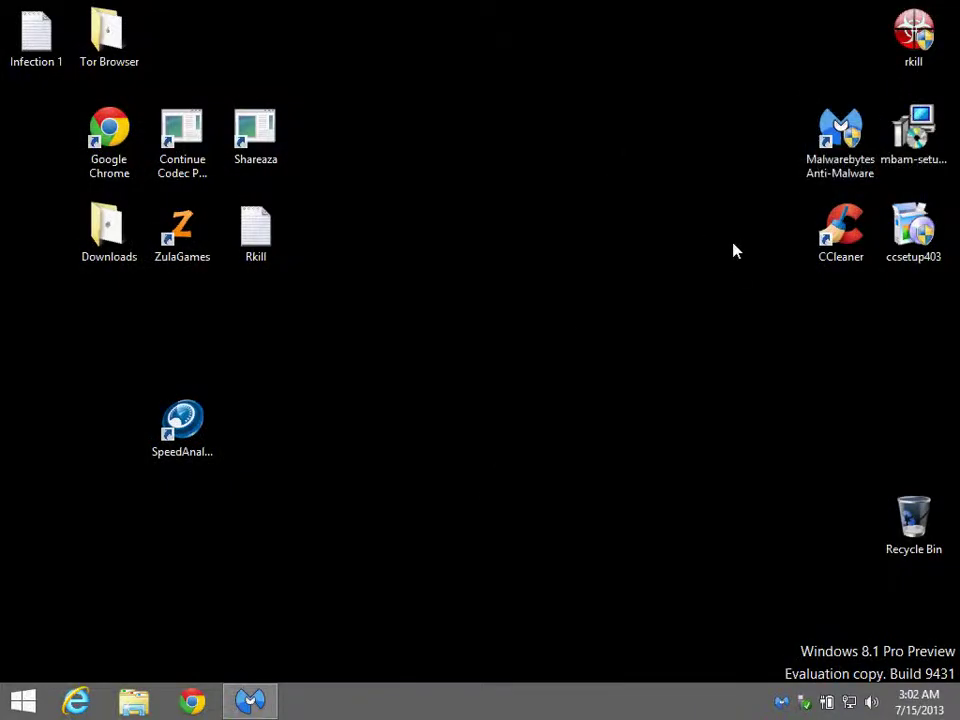
- Launch Task Manager from the taskbar, scroll the Processes list, then view Performance and App history
{"action": "right_click", "coordinate": [490, 700]}
{"action": "left_click", "coordinate": [562, 632]}
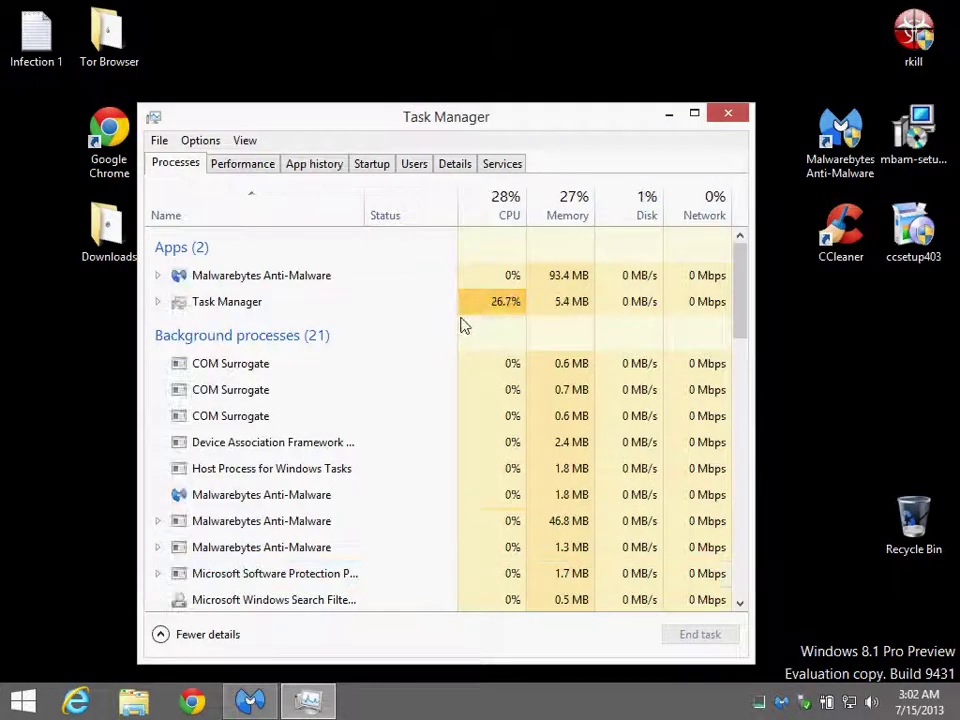
{"action": "scroll", "coordinate": [437, 428], "scroll_direction": "down", "scroll_amount": 1}
{"action": "scroll", "coordinate": [495, 410], "scroll_direction": "down", "scroll_amount": 6}
{"action": "scroll", "coordinate": [495, 410], "scroll_direction": "down", "scroll_amount": 3}
{"action": "scroll", "coordinate": [495, 410], "scroll_direction": "down", "scroll_amount": 4}
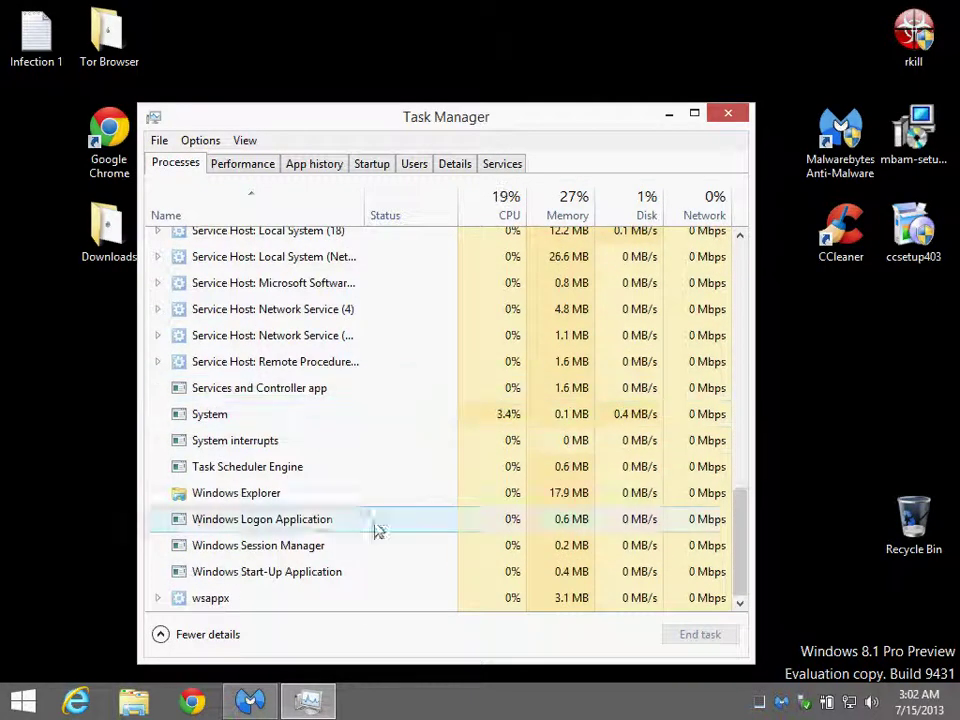
{"action": "scroll", "coordinate": [294, 579], "scroll_direction": "up", "scroll_amount": 3}
{"action": "scroll", "coordinate": [294, 579], "scroll_direction": "up", "scroll_amount": 9}
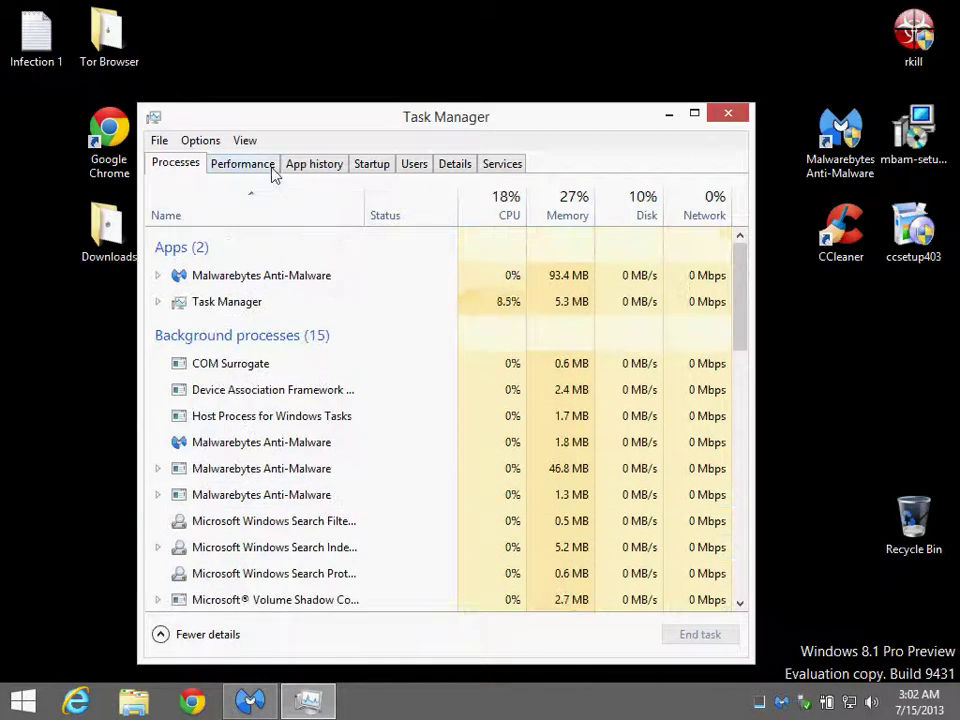
{"action": "left_click", "coordinate": [244, 165]}
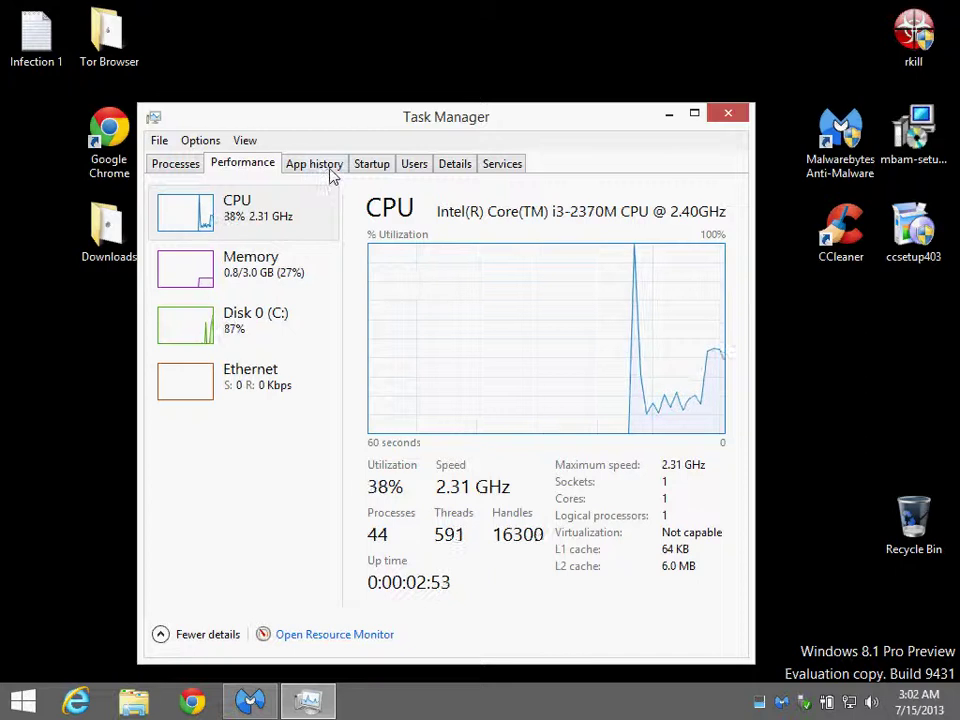
{"action": "left_click", "coordinate": [334, 174]}
- On Startup, select the Java Update Scheduler and Google Installer entries and enable Google Installer
{"action": "left_click", "coordinate": [370, 167]}
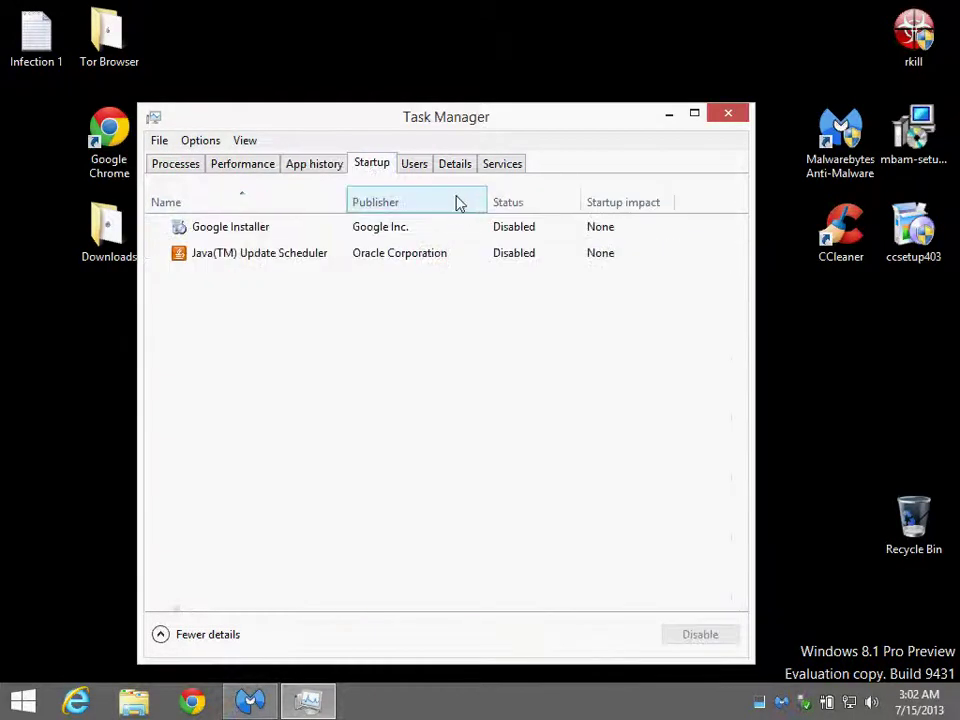
{"action": "left_click", "coordinate": [500, 258]}
{"action": "left_click", "coordinate": [512, 229]}
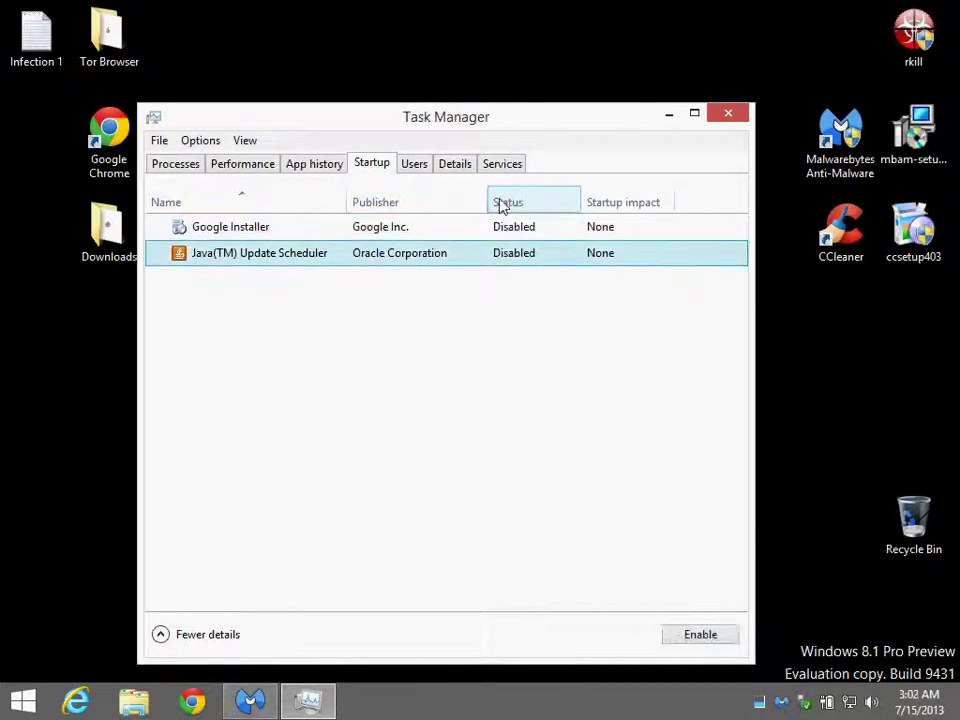
{"action": "left_click", "coordinate": [505, 228]}
{"action": "left_click", "coordinate": [698, 638]}
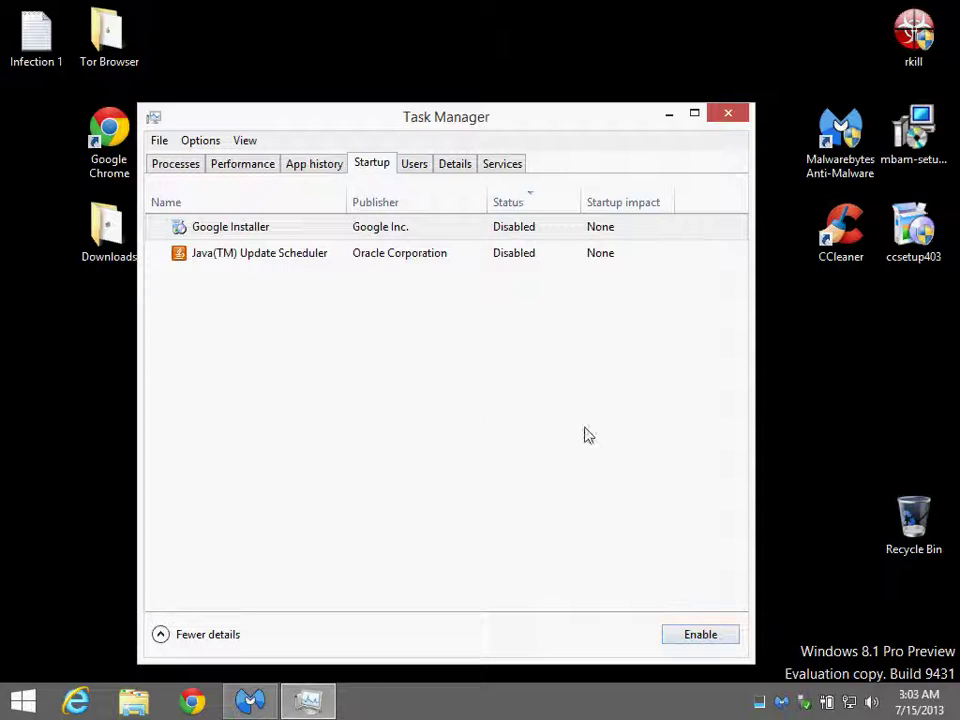
{"action": "left_click", "coordinate": [510, 227]}
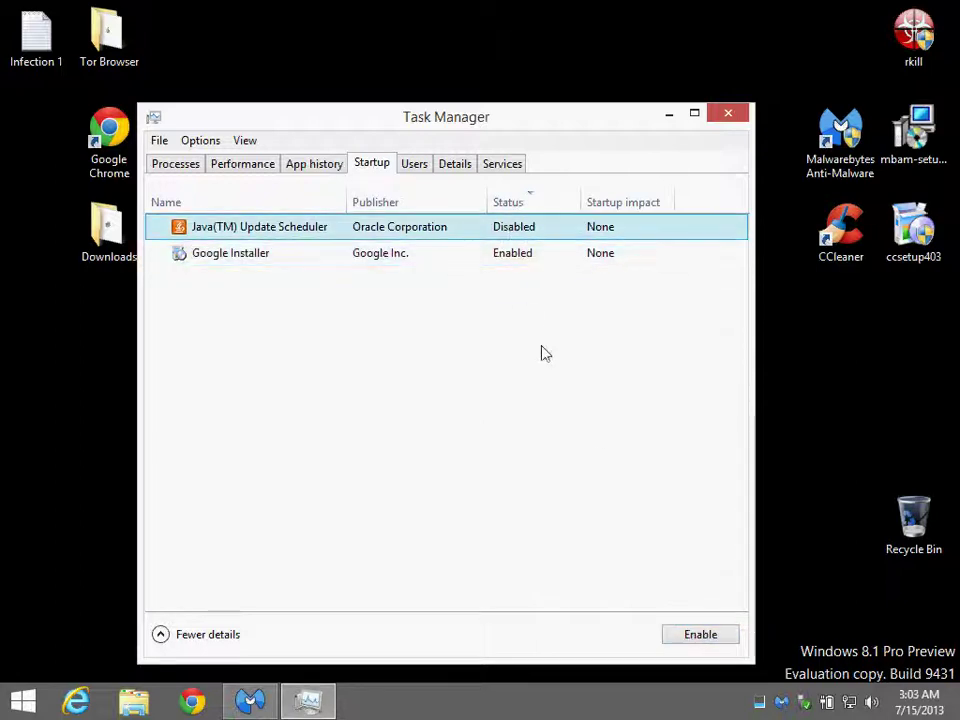
- Review the signed-in user's processes, the Details list, and the Windows services list
{"action": "left_click", "coordinate": [413, 163]}
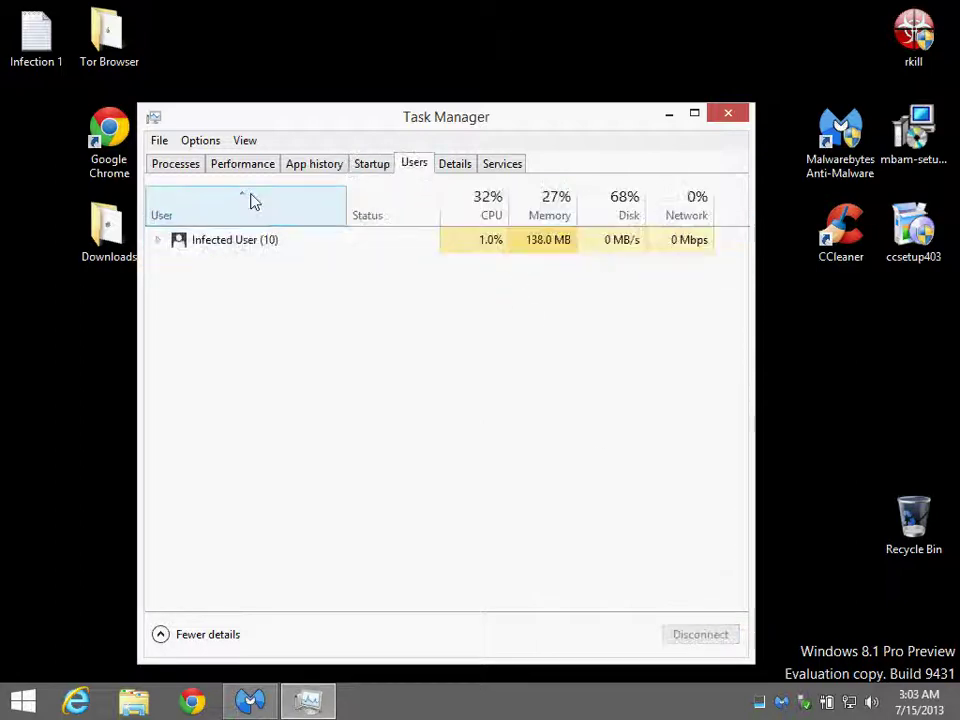
{"action": "left_click", "coordinate": [157, 240]}
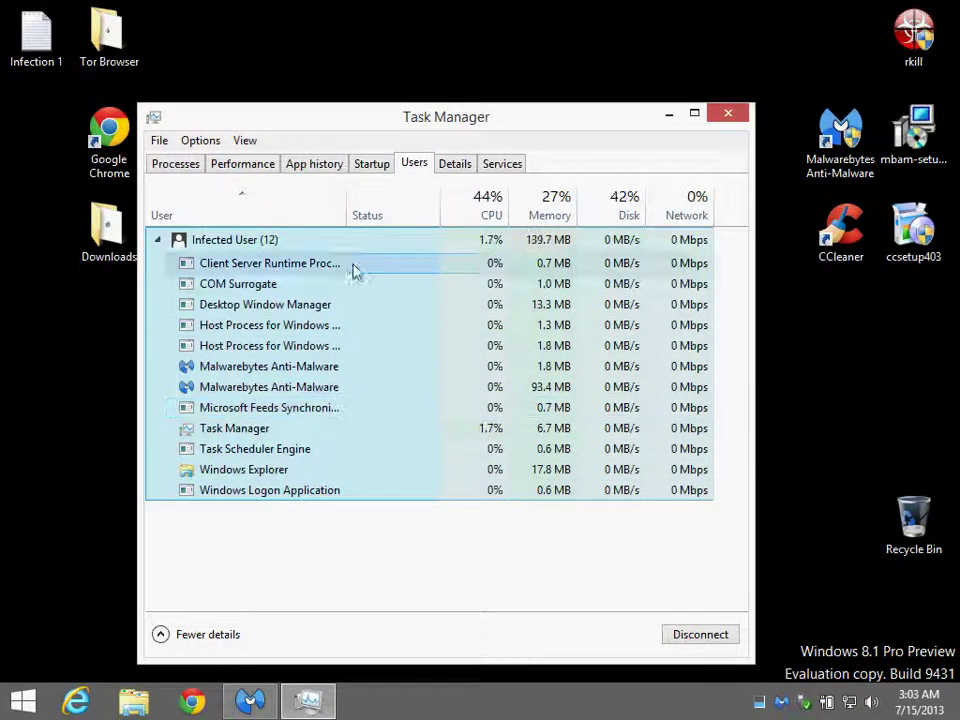
{"action": "left_click", "coordinate": [453, 165]}
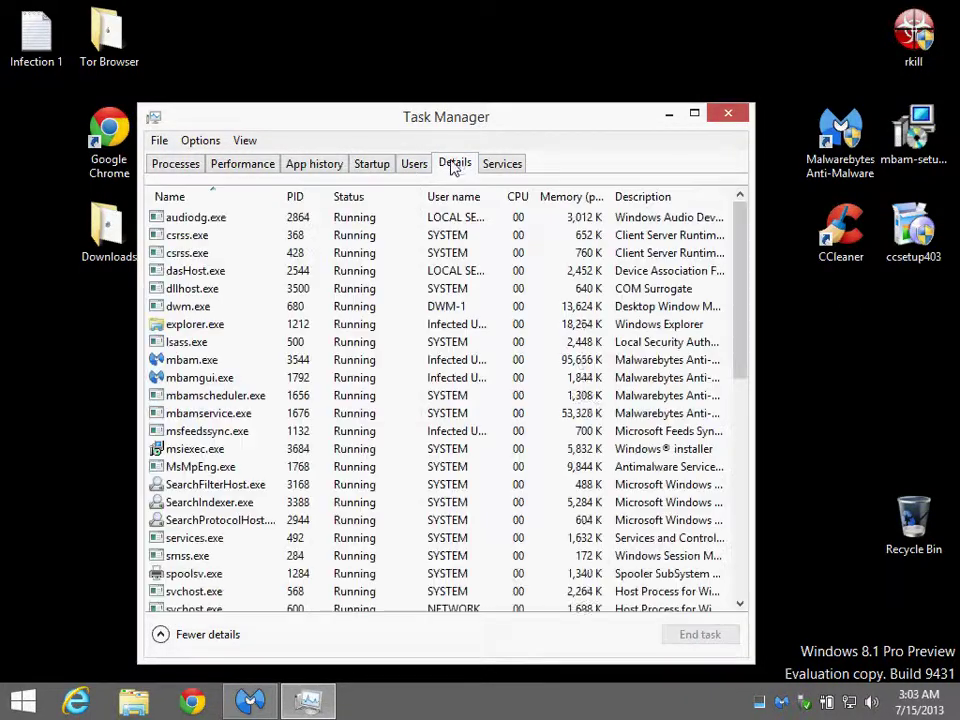
{"action": "left_click", "coordinate": [511, 165]}
{"action": "scroll", "coordinate": [602, 398], "scroll_direction": "down", "scroll_amount": 18}
{"action": "scroll", "coordinate": [625, 382], "scroll_direction": "down", "scroll_amount": 20}
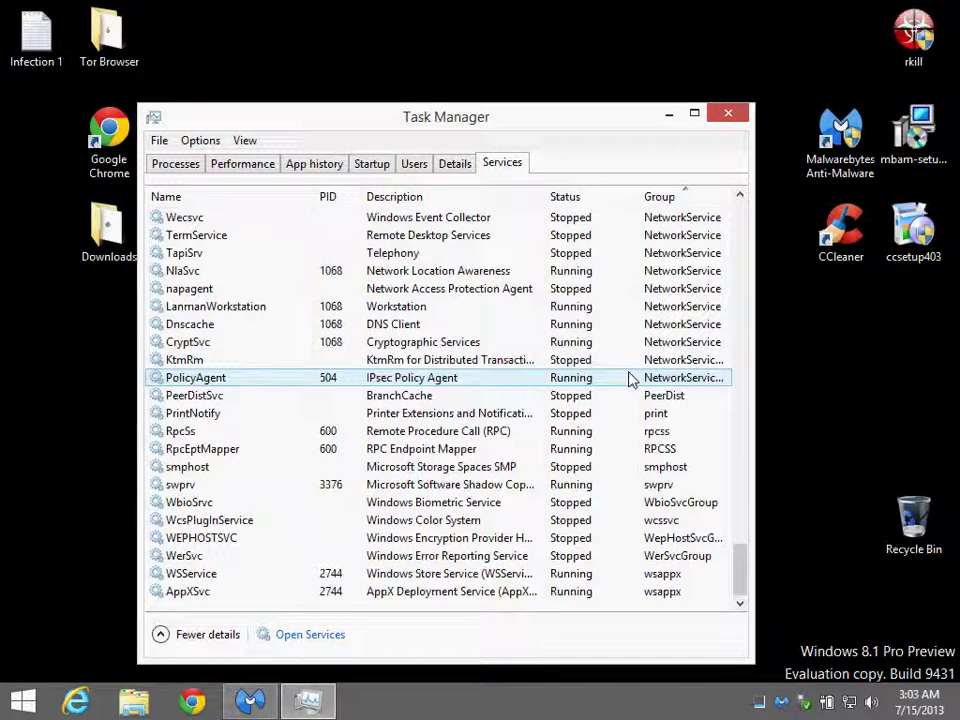
{"action": "scroll", "coordinate": [630, 383], "scroll_direction": "up", "scroll_amount": 14}
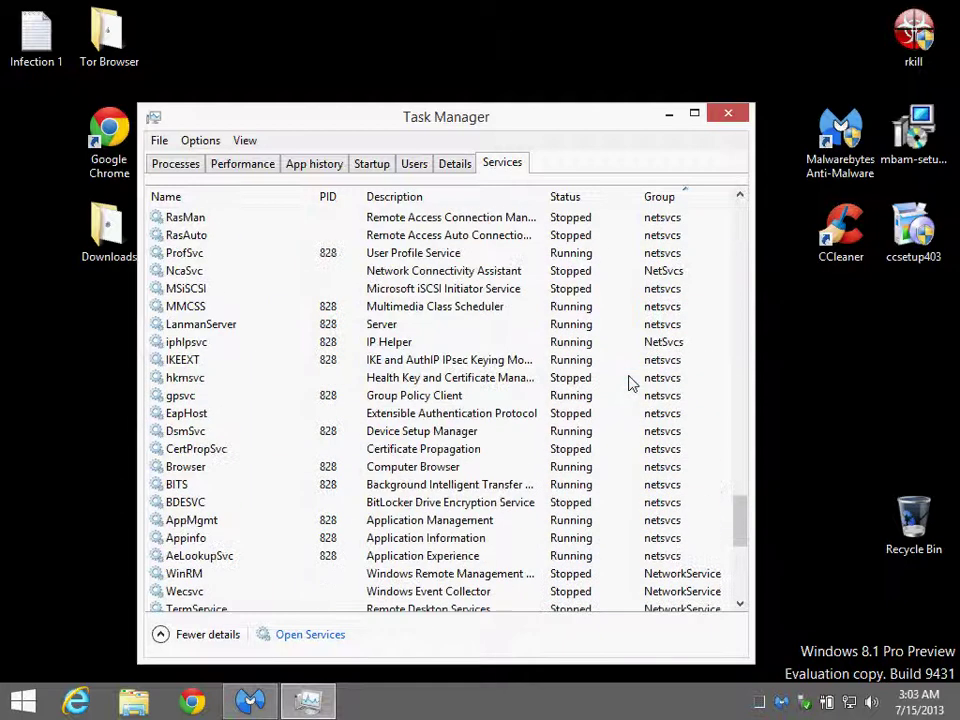
{"action": "scroll", "coordinate": [630, 383], "scroll_direction": "up", "scroll_amount": 15}
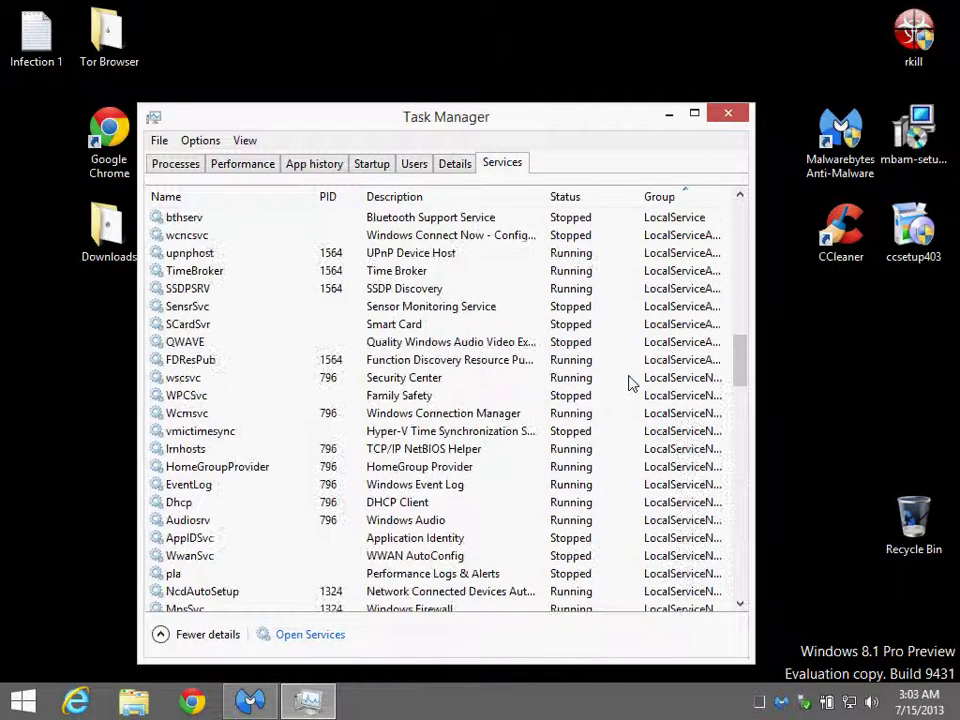
{"action": "scroll", "coordinate": [630, 383], "scroll_direction": "up", "scroll_amount": 8}
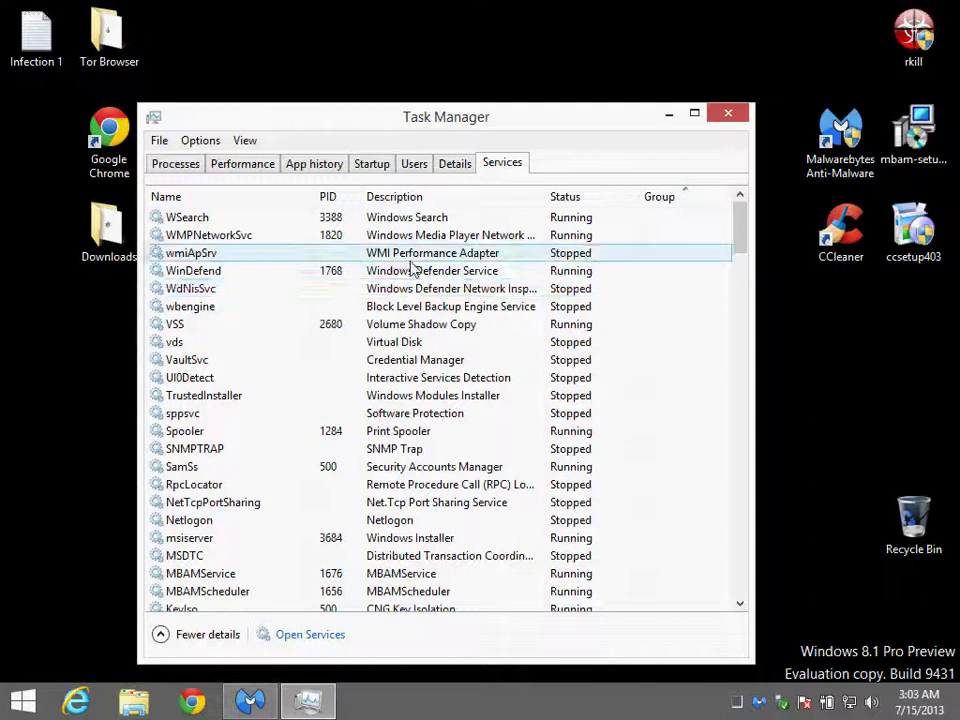
{"action": "scroll", "coordinate": [441, 328], "scroll_direction": "down", "scroll_amount": 2}
{"action": "scroll", "coordinate": [441, 330], "scroll_direction": "up", "scroll_amount": 2}
- Sort the services by description and inspect the AppXSvc service's menu without acting
{"action": "left_click", "coordinate": [422, 200]}
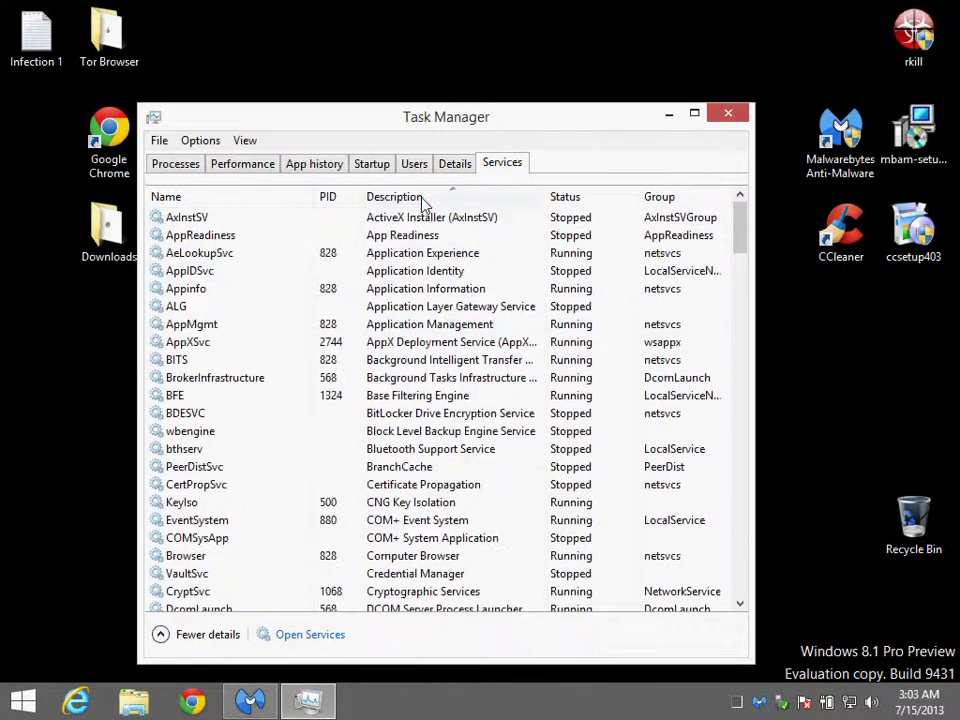
{"action": "scroll", "coordinate": [437, 350], "scroll_direction": "down", "scroll_amount": 3}
{"action": "scroll", "coordinate": [437, 360], "scroll_direction": "up", "scroll_amount": 3}
{"action": "right_click", "coordinate": [306, 342]}
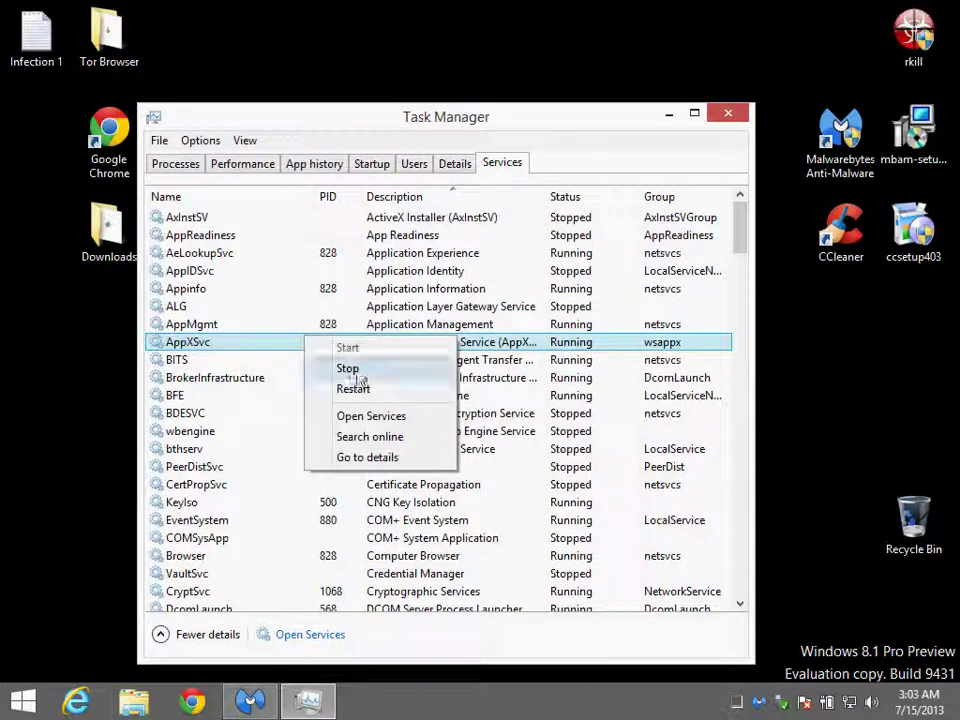
{"action": "left_click", "coordinate": [246, 332]}
{"action": "scroll", "coordinate": [279, 364], "scroll_direction": "down", "scroll_amount": 12}
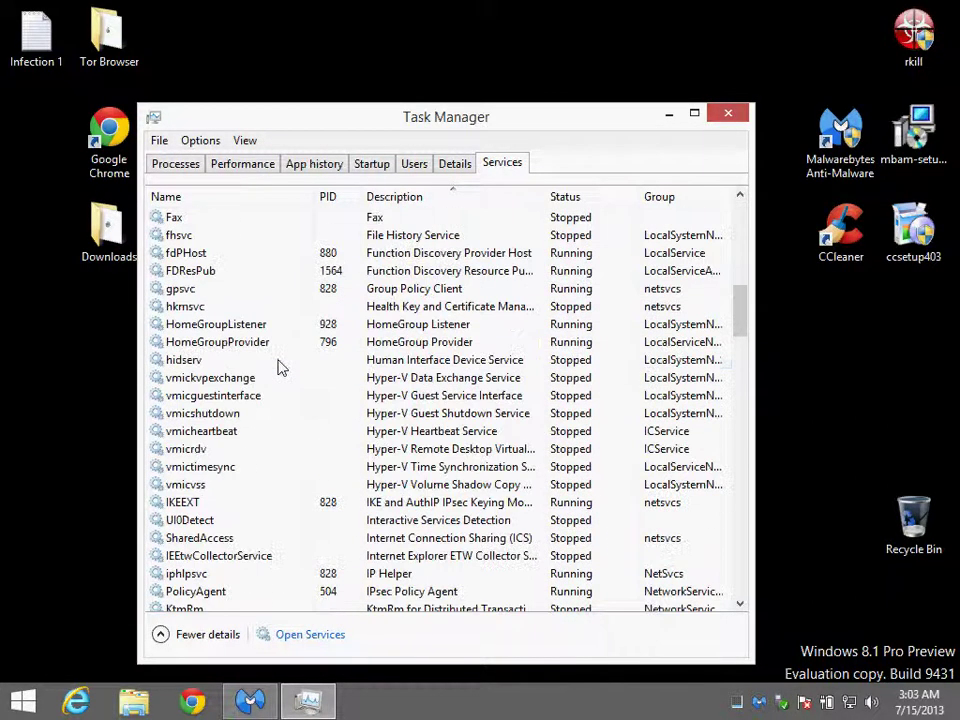
{"action": "scroll", "coordinate": [283, 372], "scroll_direction": "up", "scroll_amount": 12}
- Cycle back through the Details, Users, Startup and App history views
{"action": "left_click", "coordinate": [452, 164]}
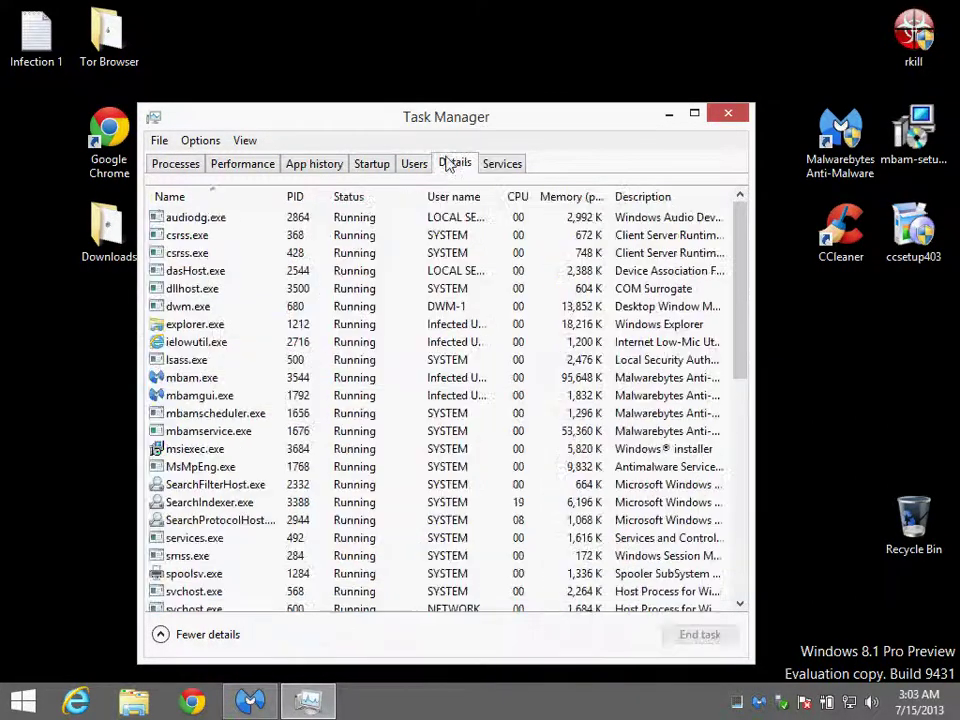
{"action": "left_click", "coordinate": [410, 166]}
{"action": "left_click", "coordinate": [368, 168]}
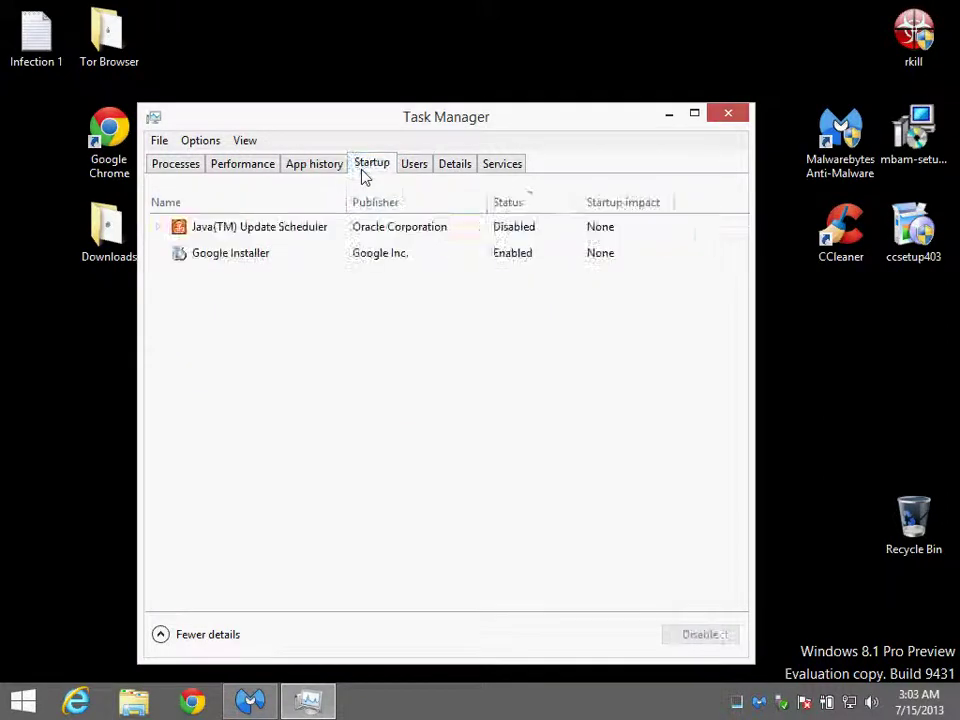
{"action": "left_click", "coordinate": [330, 166]}
- End the Internet Low-Mic Utility Tool process from Task Manager's Processes list
{"action": "left_click", "coordinate": [245, 166]}
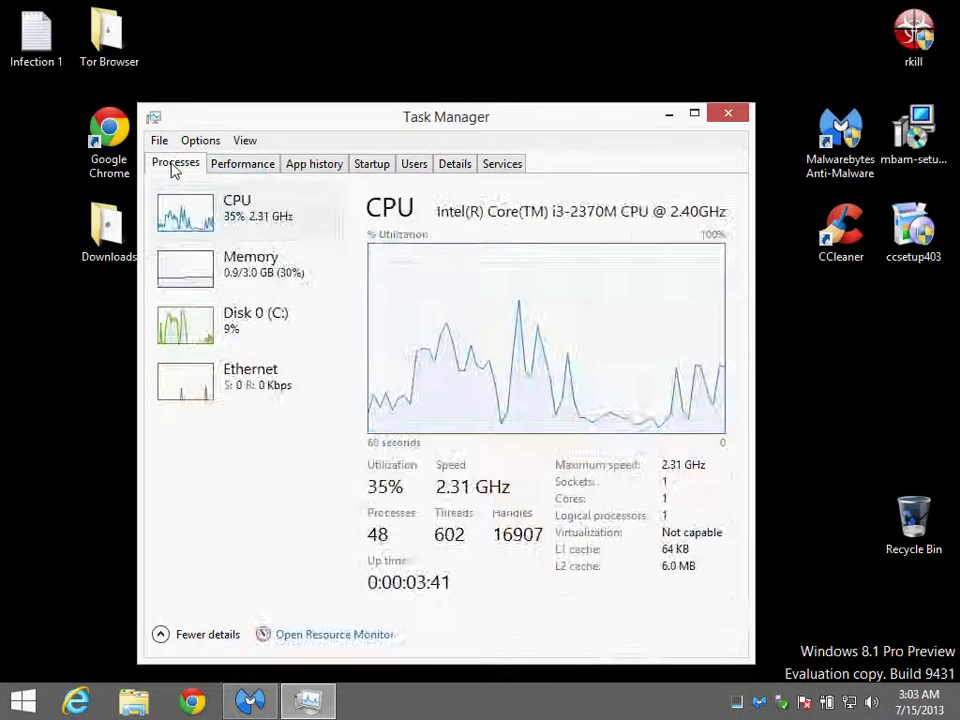
{"action": "left_click", "coordinate": [176, 166]}
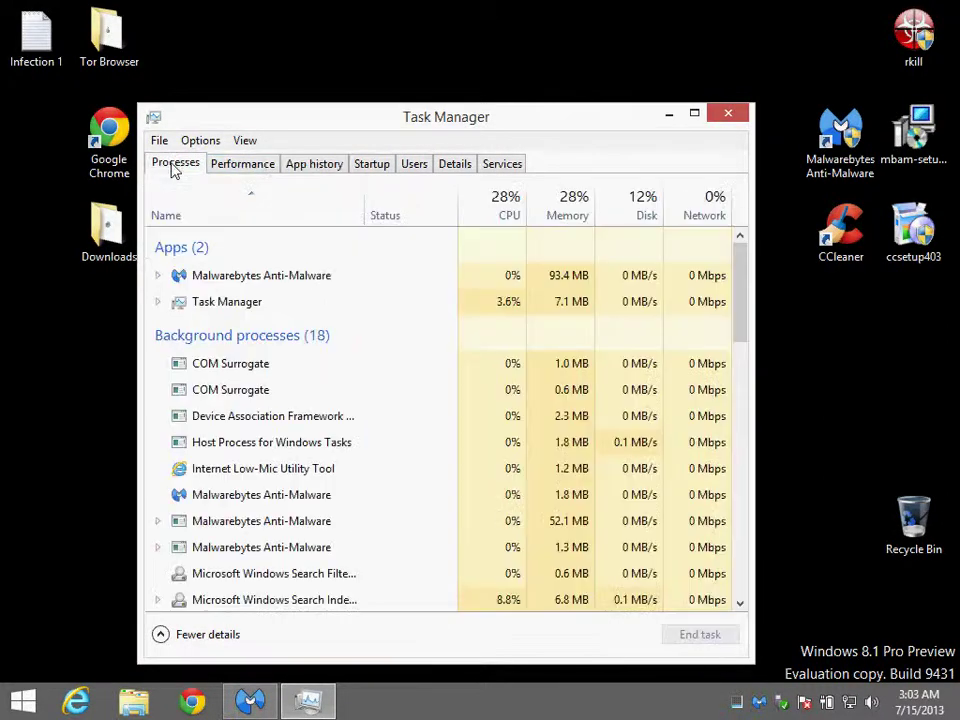
{"action": "left_click", "coordinate": [264, 366]}
{"action": "scroll", "coordinate": [264, 366], "scroll_direction": "down", "scroll_amount": 1}
{"action": "right_click", "coordinate": [258, 419]}
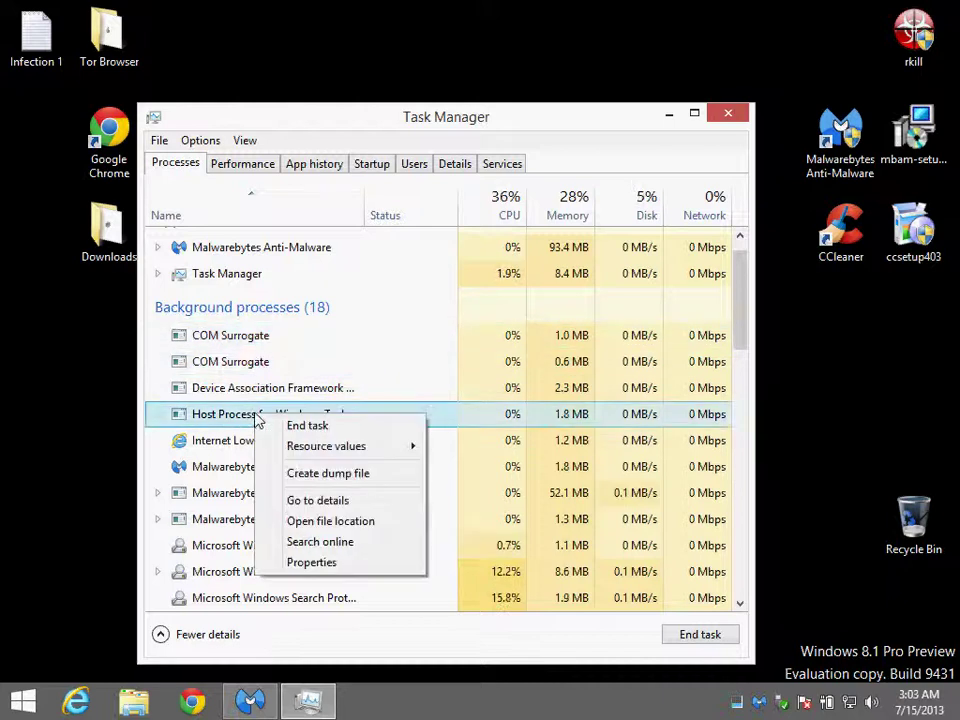
{"action": "right_click", "coordinate": [222, 448]}
{"action": "left_click", "coordinate": [215, 474]}
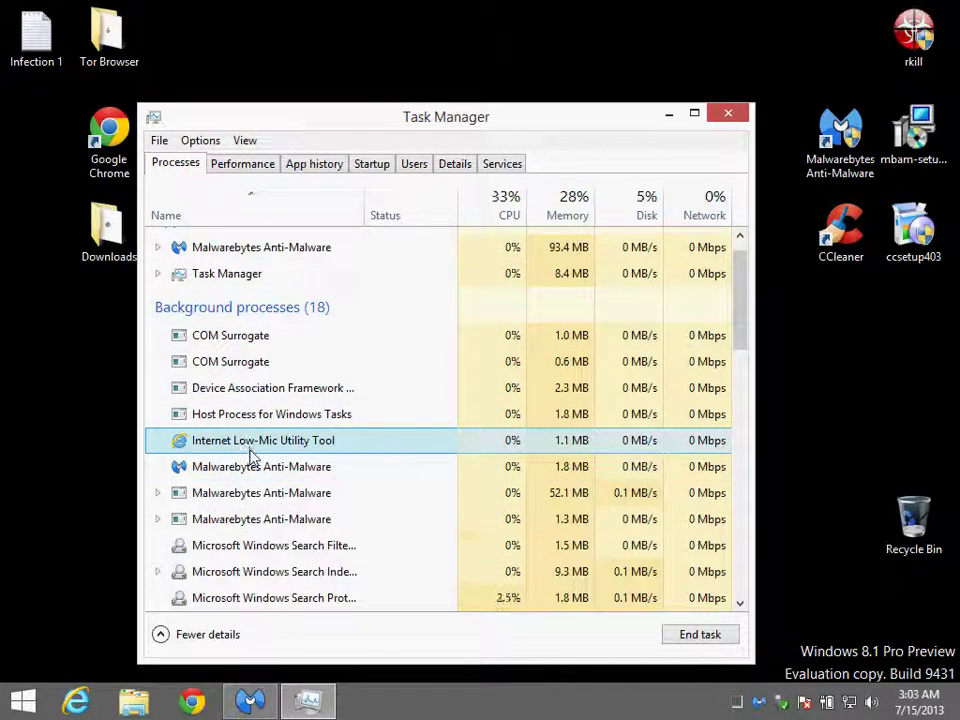
{"action": "right_click", "coordinate": [252, 455]}
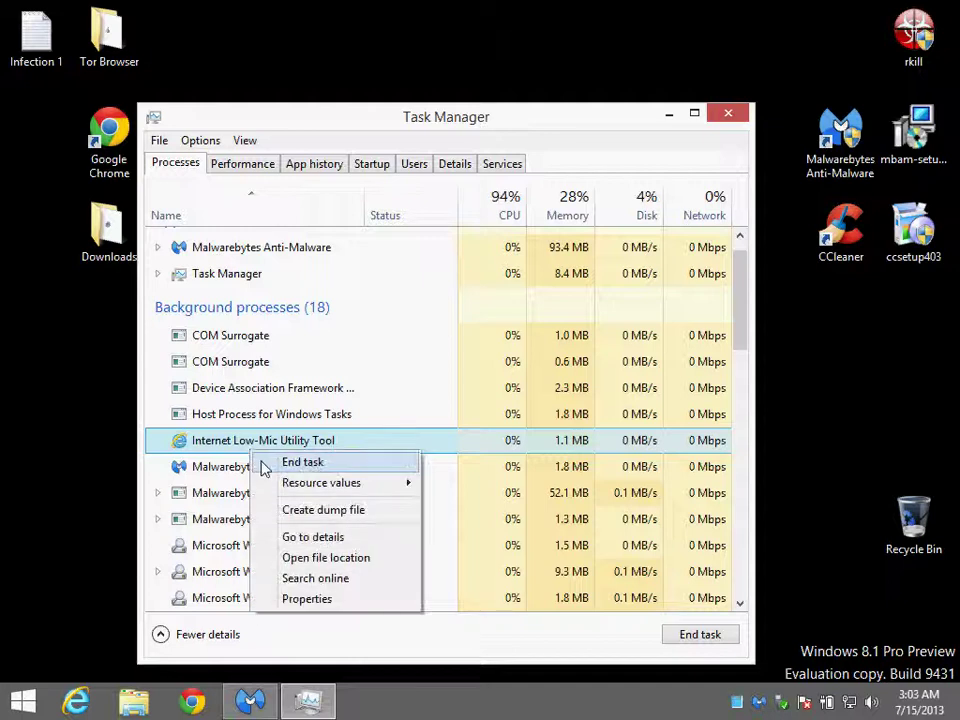
{"action": "left_click", "coordinate": [266, 464]}
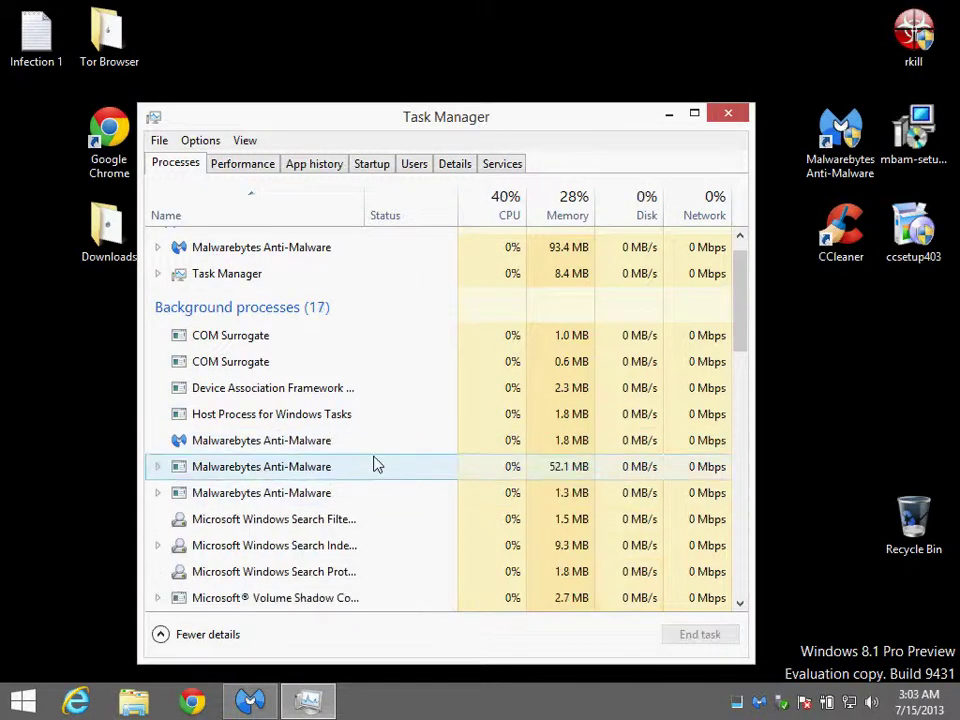
- Review the remaining 17 background processes and close Task Manager
{"action": "scroll", "coordinate": [435, 521], "scroll_direction": "down", "scroll_amount": 3}
{"action": "left_click", "coordinate": [435, 519]}
{"action": "scroll", "coordinate": [435, 521], "scroll_direction": "down", "scroll_amount": 3}
{"action": "scroll", "coordinate": [429, 525], "scroll_direction": "down", "scroll_amount": 3}
{"action": "scroll", "coordinate": [429, 525], "scroll_direction": "up", "scroll_amount": 8}
{"action": "left_click", "coordinate": [726, 116]}
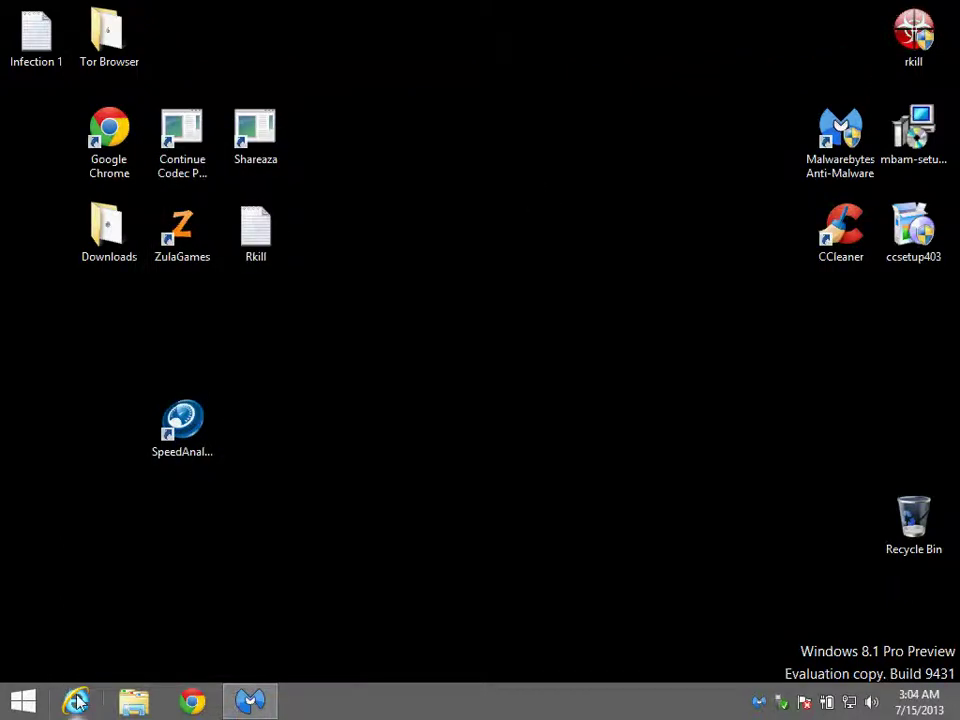
- Launch Internet Explorer maximized and close the Ask.com tab
{"action": "left_click", "coordinate": [76, 701]}
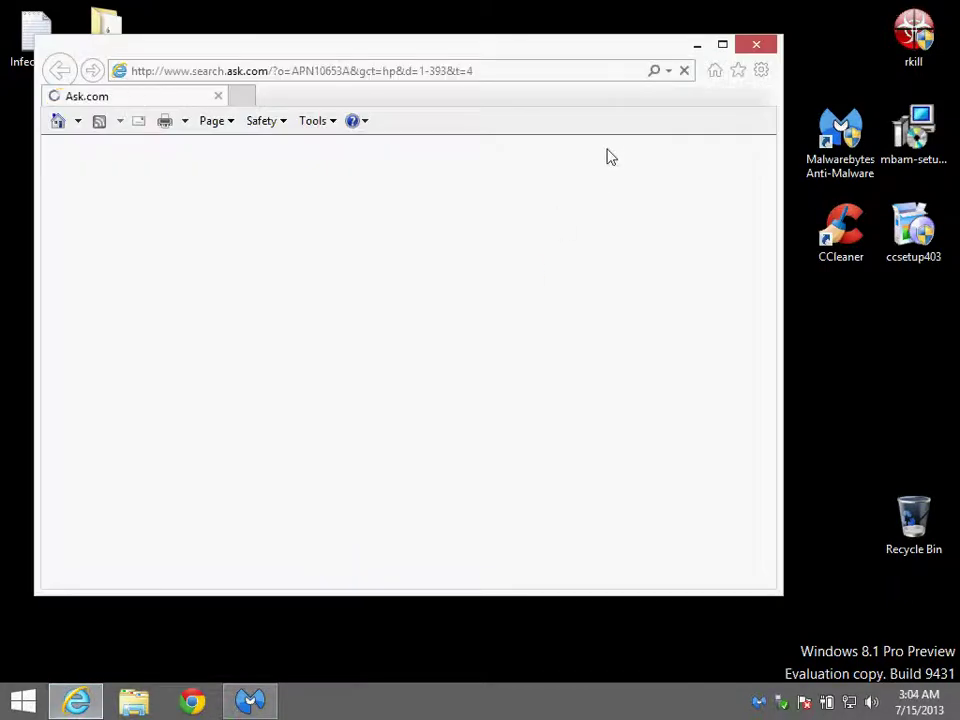
{"action": "left_click", "coordinate": [722, 44]}
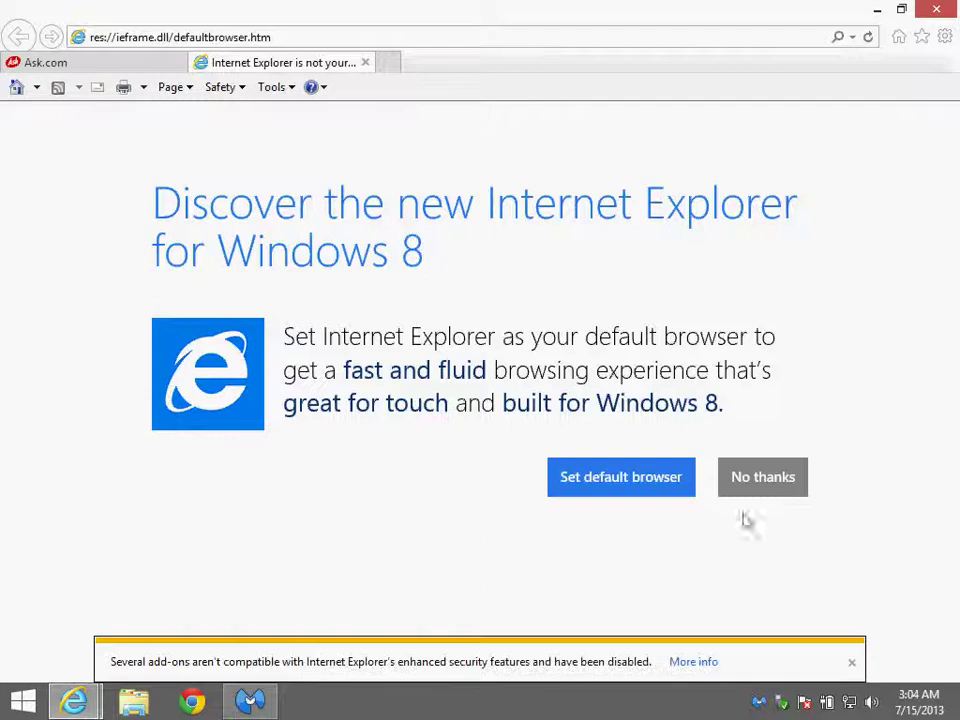
{"action": "left_click", "coordinate": [150, 62]}
{"action": "left_click", "coordinate": [180, 63]}
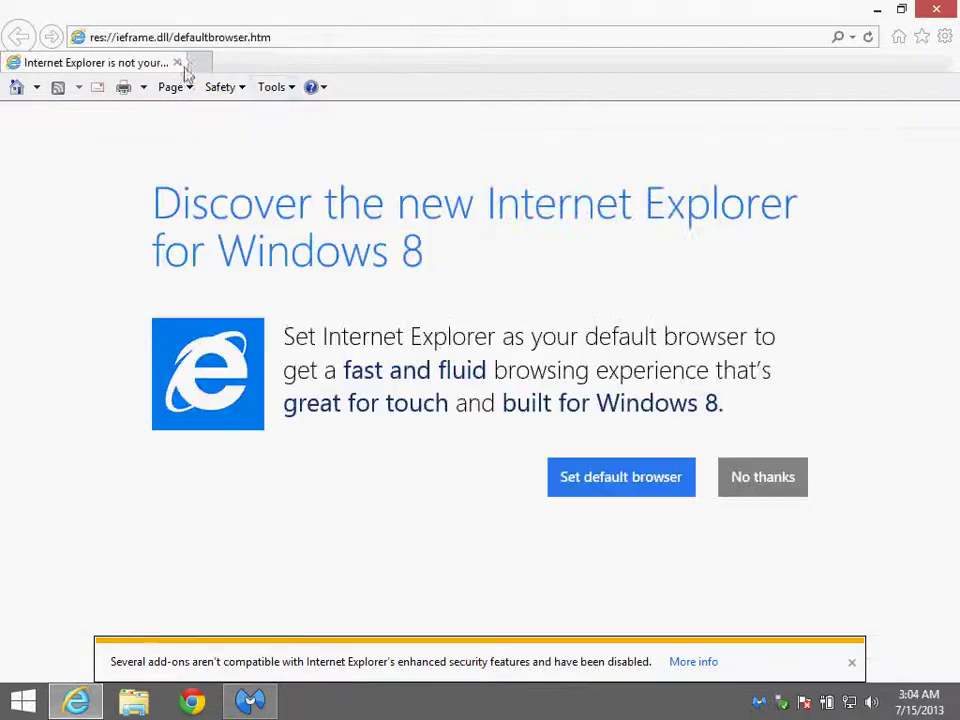
- Reset the Internet Options home page to the Microsoft default and apply it
{"action": "left_click", "coordinate": [944, 38]}
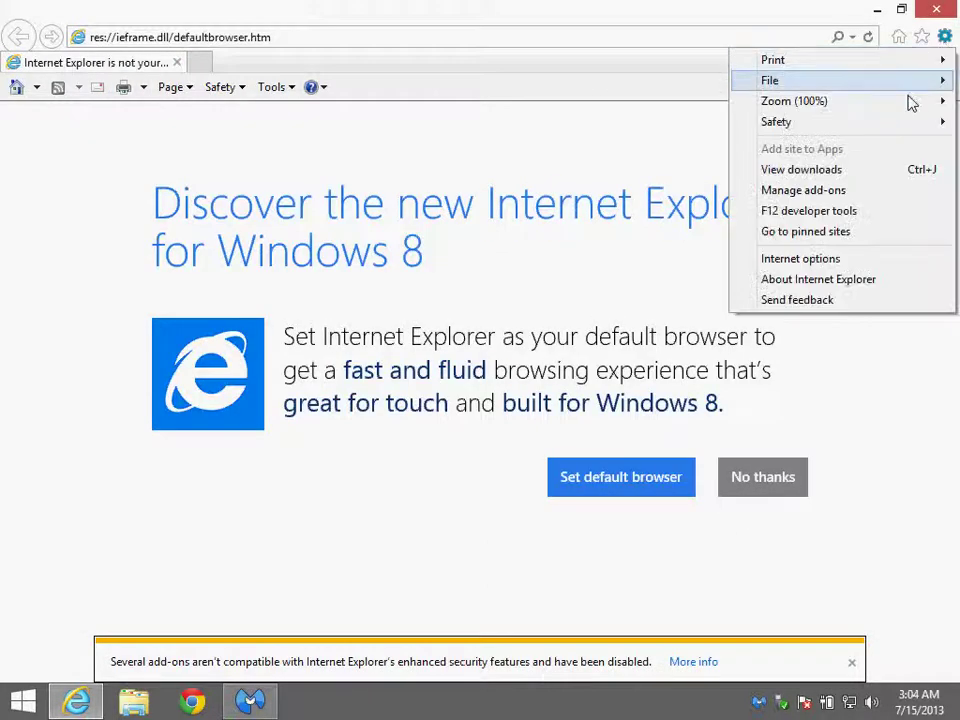
{"action": "left_click", "coordinate": [857, 266]}
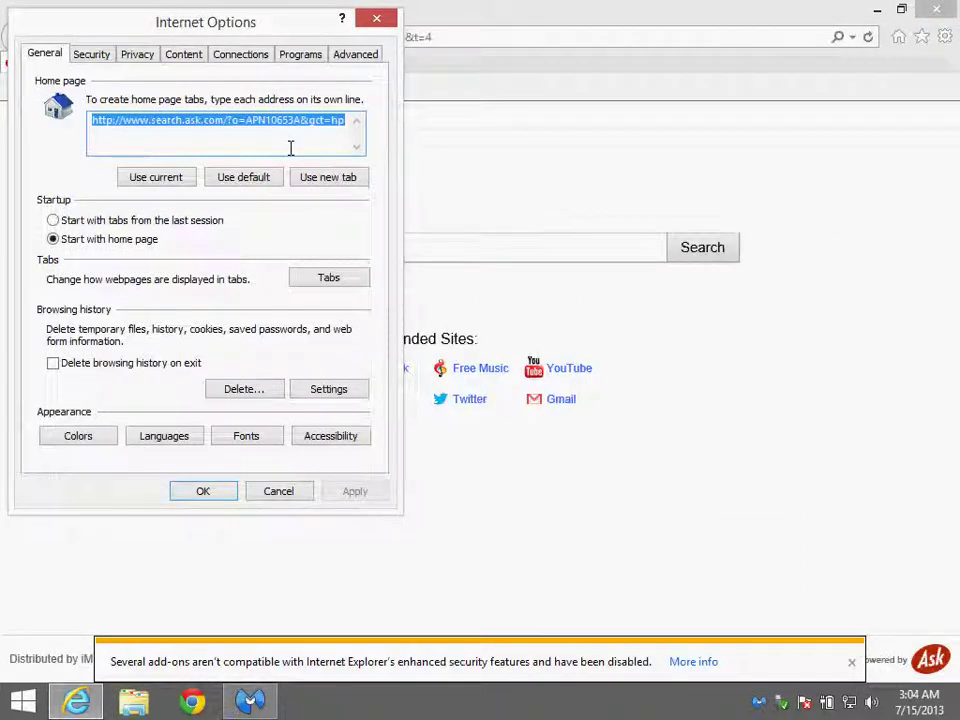
{"action": "type", "text": "http://google.c"}
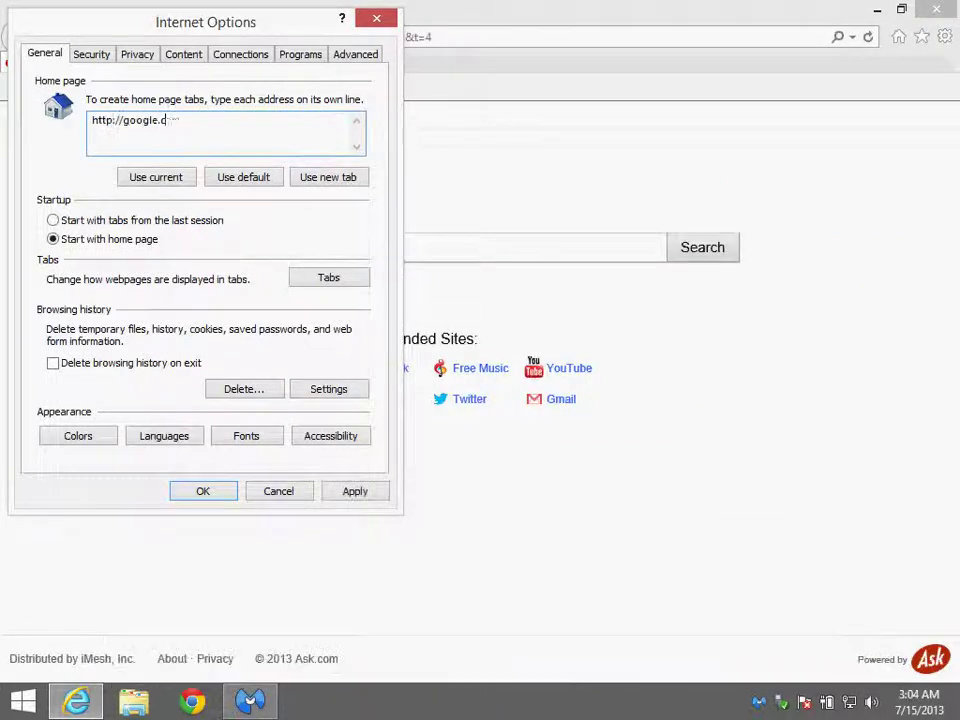
{"action": "type", "text": "omwww."}
{"action": "left_click", "coordinate": [355, 491]}
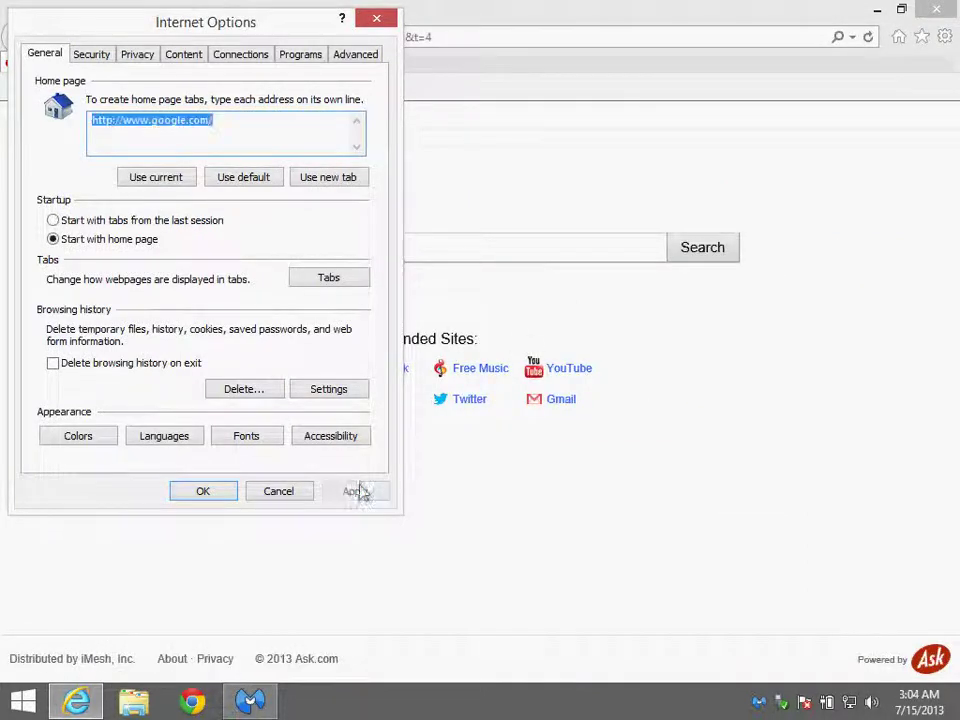
{"action": "left_click", "coordinate": [240, 184]}
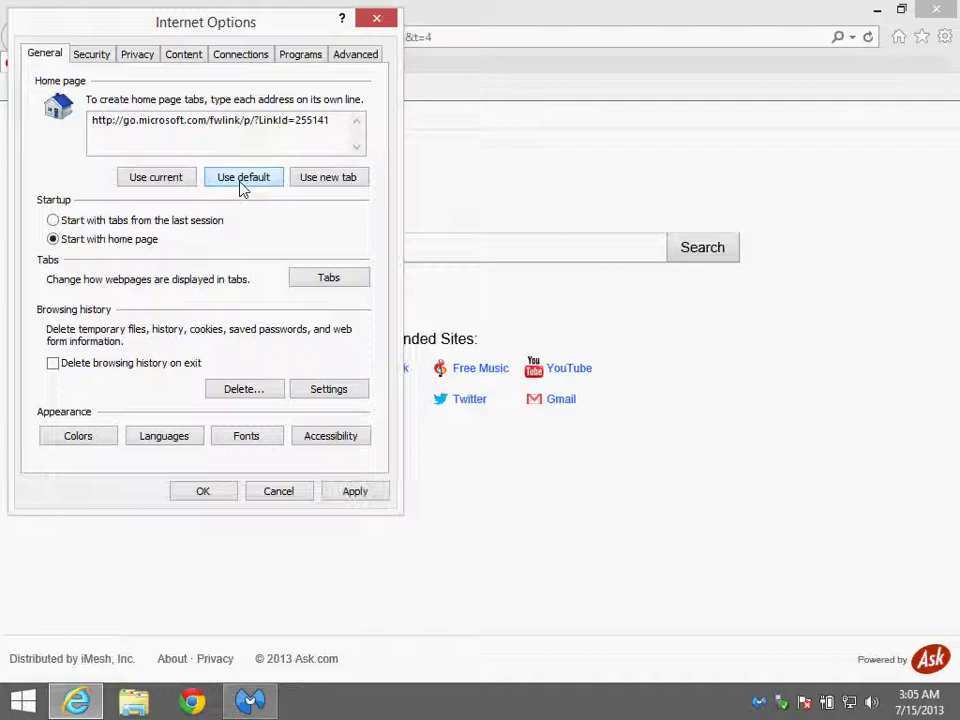
{"action": "left_click", "coordinate": [354, 491]}
{"action": "left_click", "coordinate": [204, 491]}
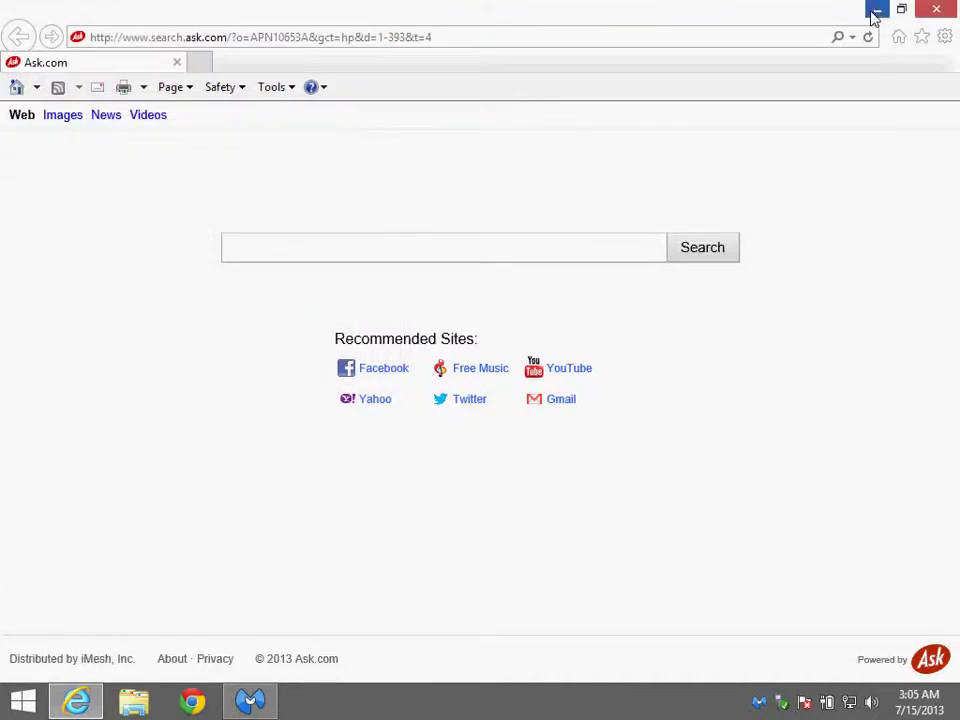
- Restart Internet Explorer on MSN and bring up the Manage Add-ons list
{"action": "left_click", "coordinate": [936, 12]}
{"action": "left_click", "coordinate": [78, 694]}
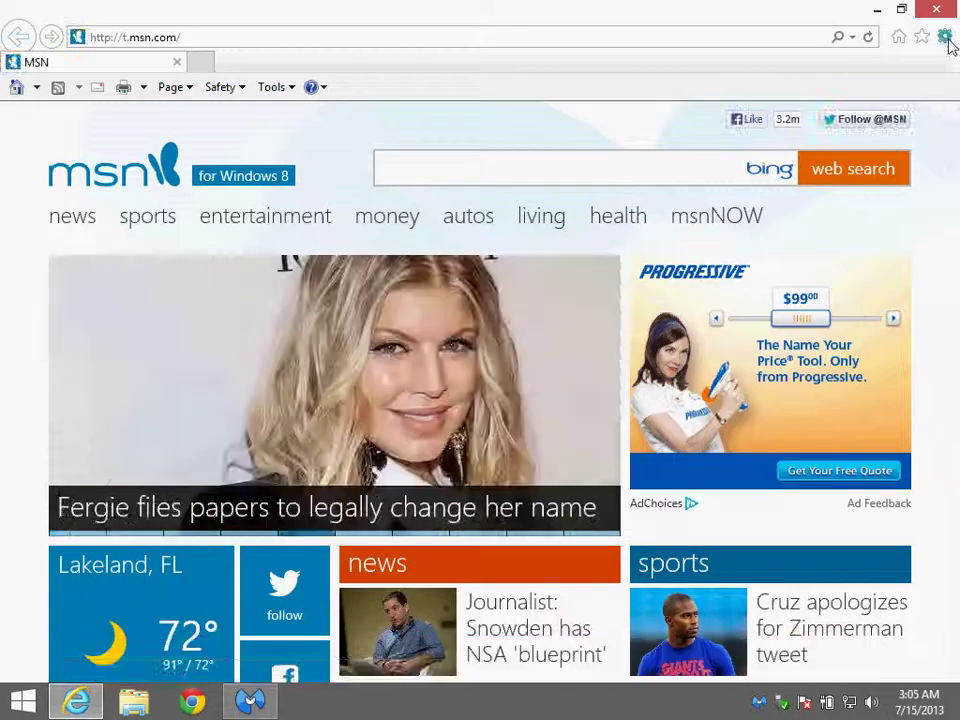
{"action": "left_click", "coordinate": [945, 38]}
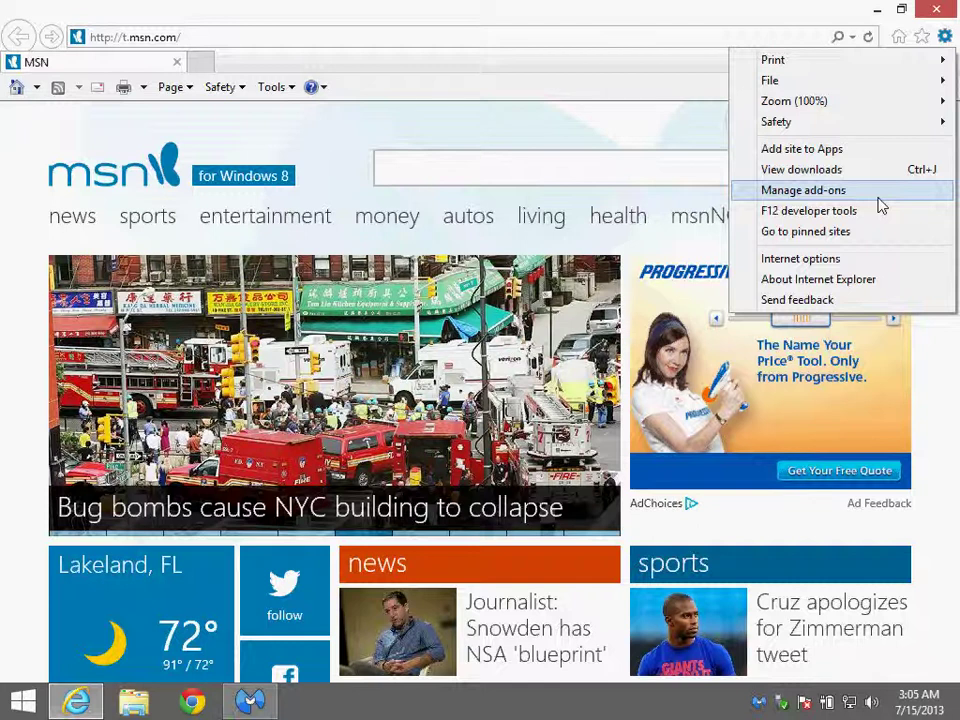
{"action": "left_click", "coordinate": [881, 192]}
- Disable both Java(TM) Plug-In SSV Helper add-ons
{"action": "left_click", "coordinate": [375, 270]}
{"action": "left_click", "coordinate": [394, 289]}
{"action": "left_click", "coordinate": [394, 270]}
{"action": "left_click", "coordinate": [393, 303]}
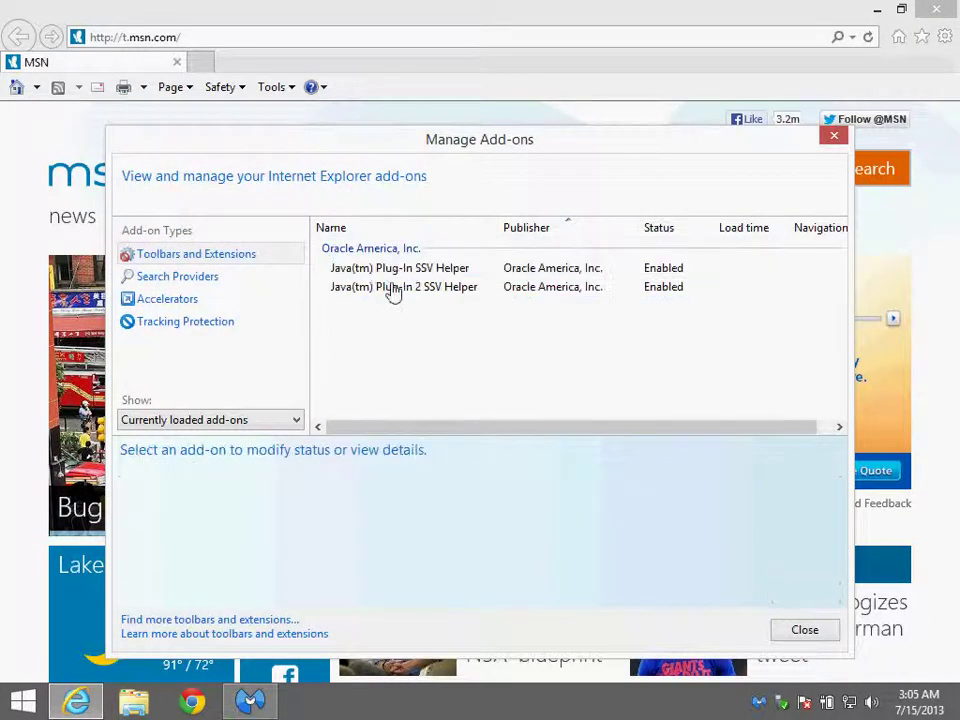
{"action": "left_click", "coordinate": [394, 289]}
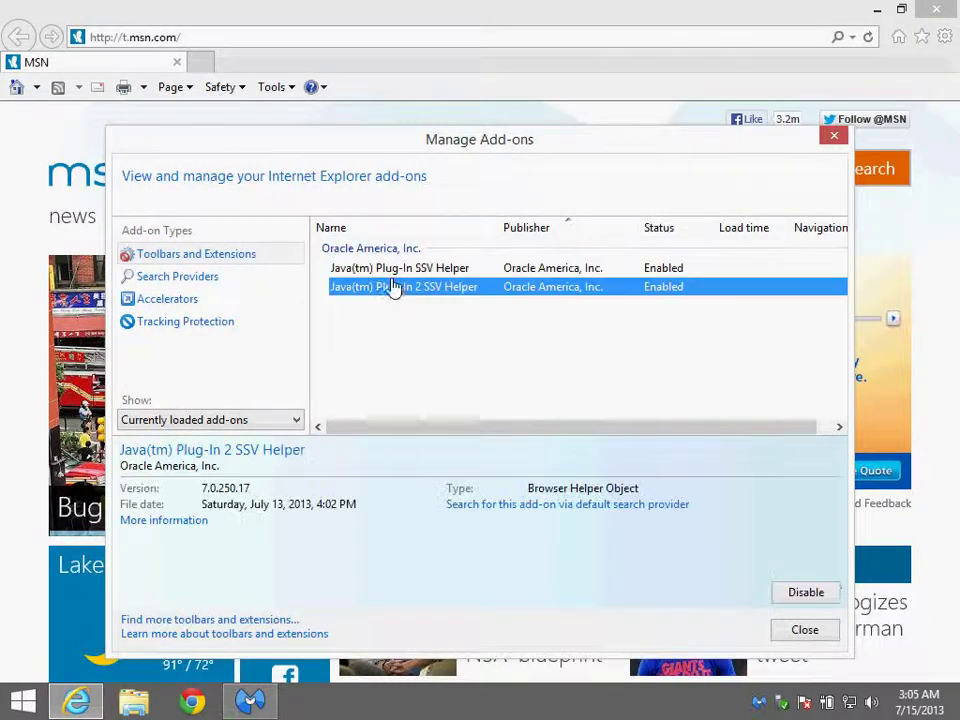
{"action": "left_click", "coordinate": [806, 593]}
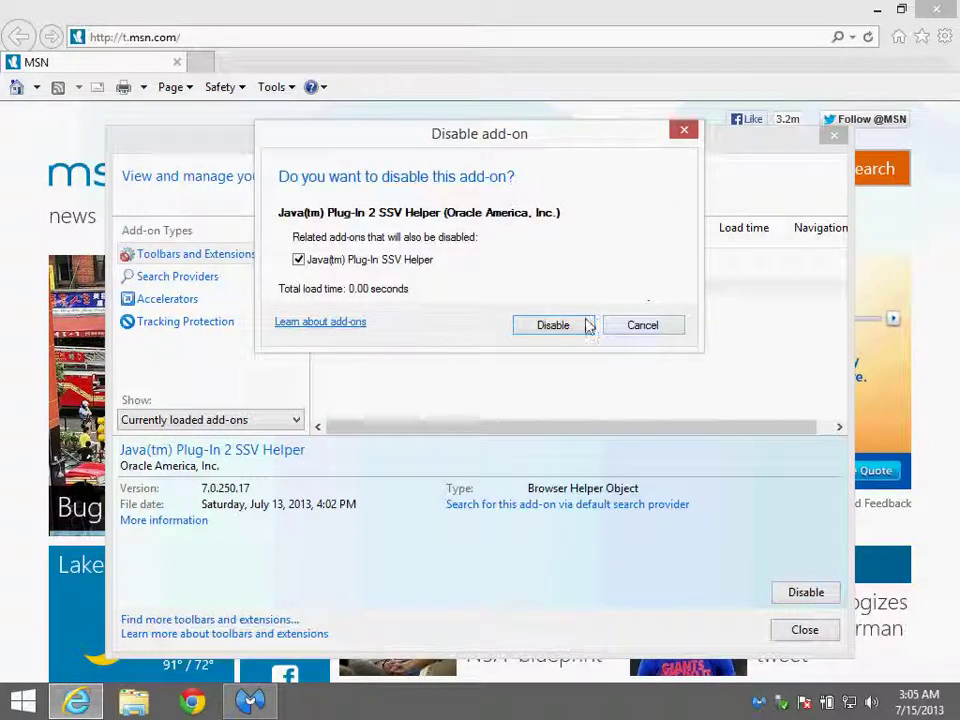
{"action": "left_click", "coordinate": [553, 325]}
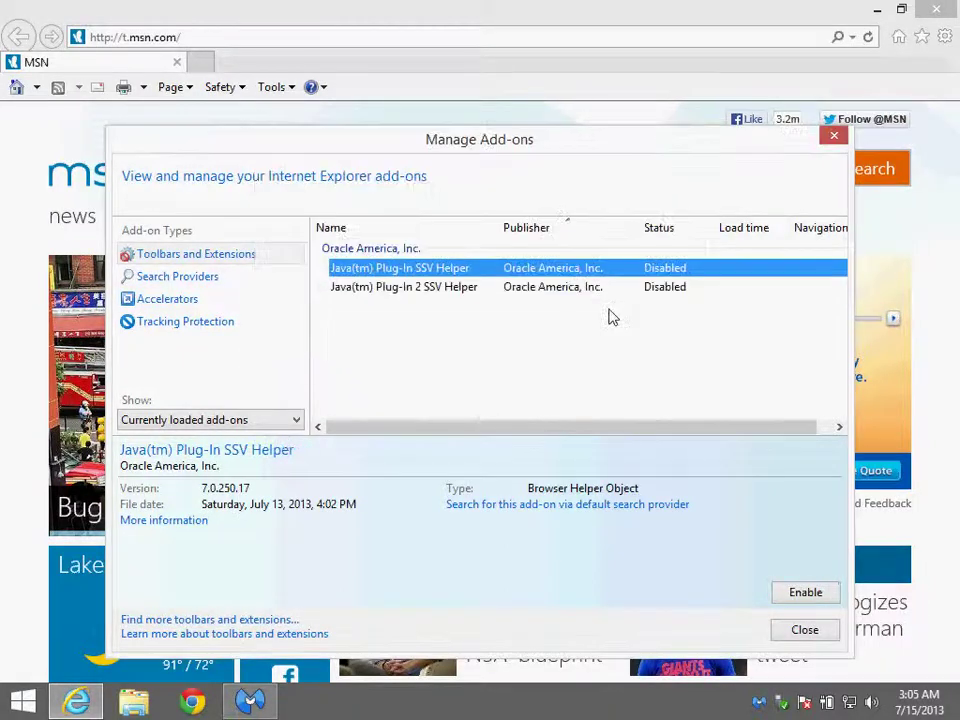
{"action": "left_click", "coordinate": [656, 399]}
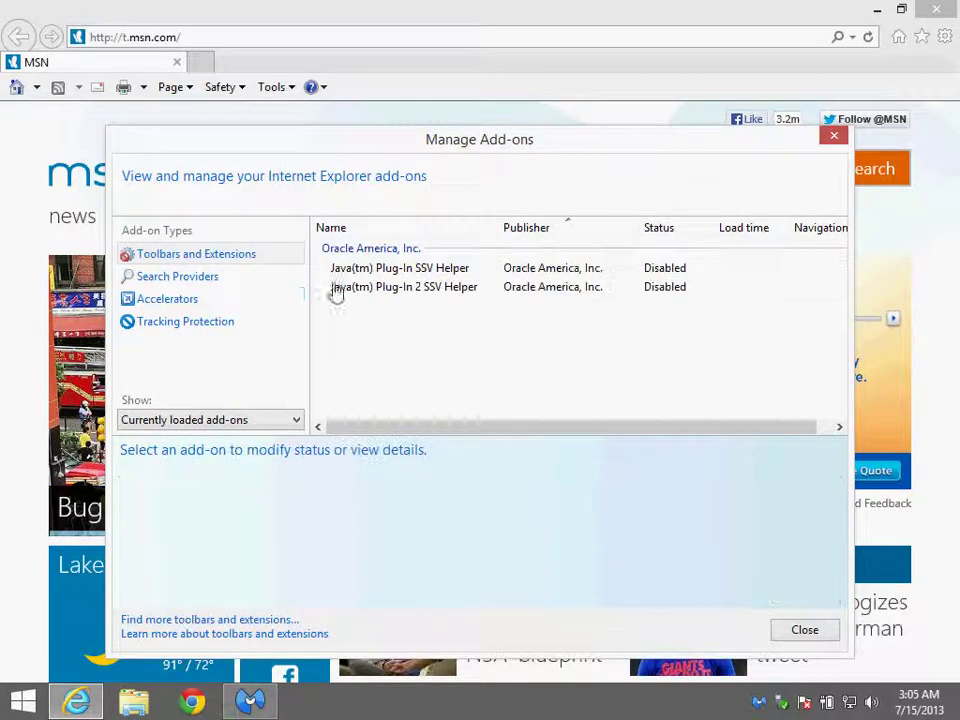
- Remove the appbario12 Customized Web Search and a duplicate Ask.com search provider
{"action": "left_click", "coordinate": [195, 280]}
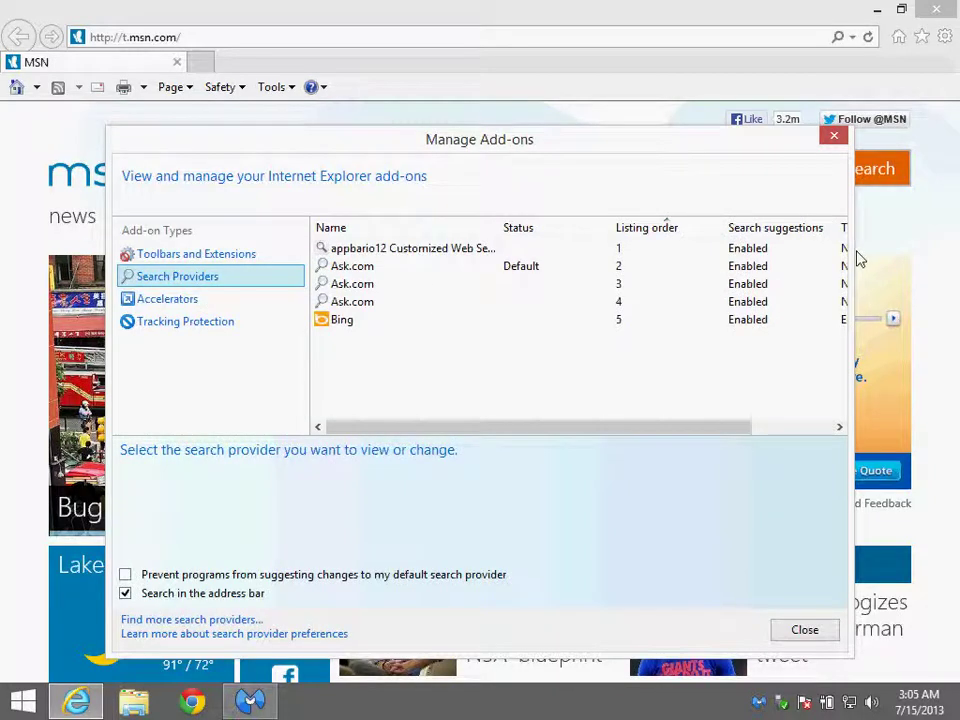
{"action": "left_click_drag", "start_coordinate": [852, 251], "coordinate": [954, 257]}
{"action": "left_click_drag", "start_coordinate": [800, 150], "coordinate": [744, 111]}
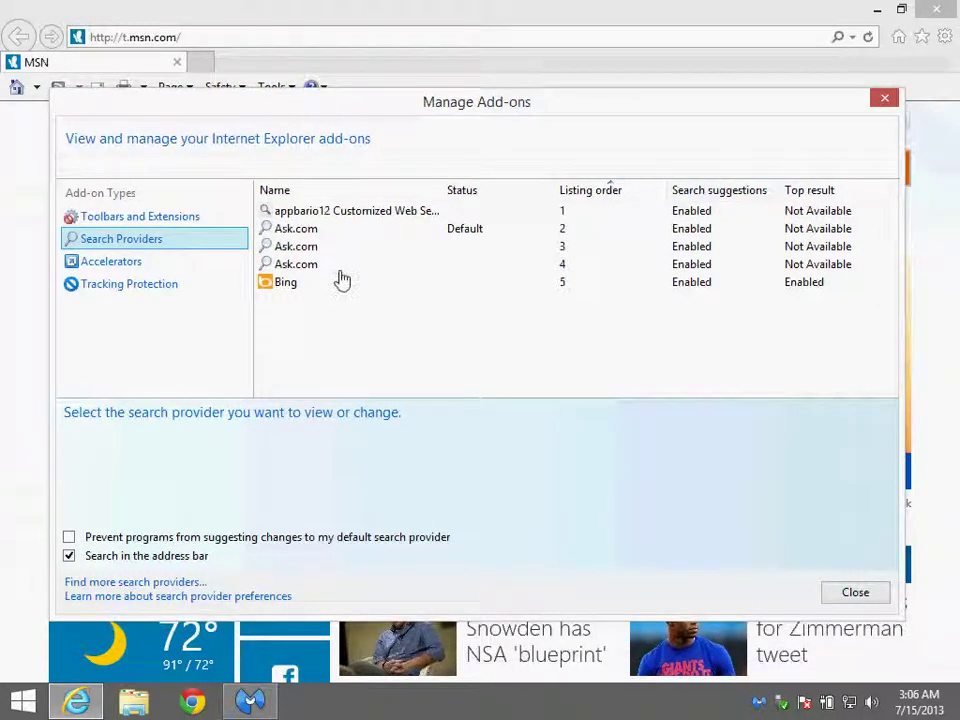
{"action": "left_click", "coordinate": [336, 214]}
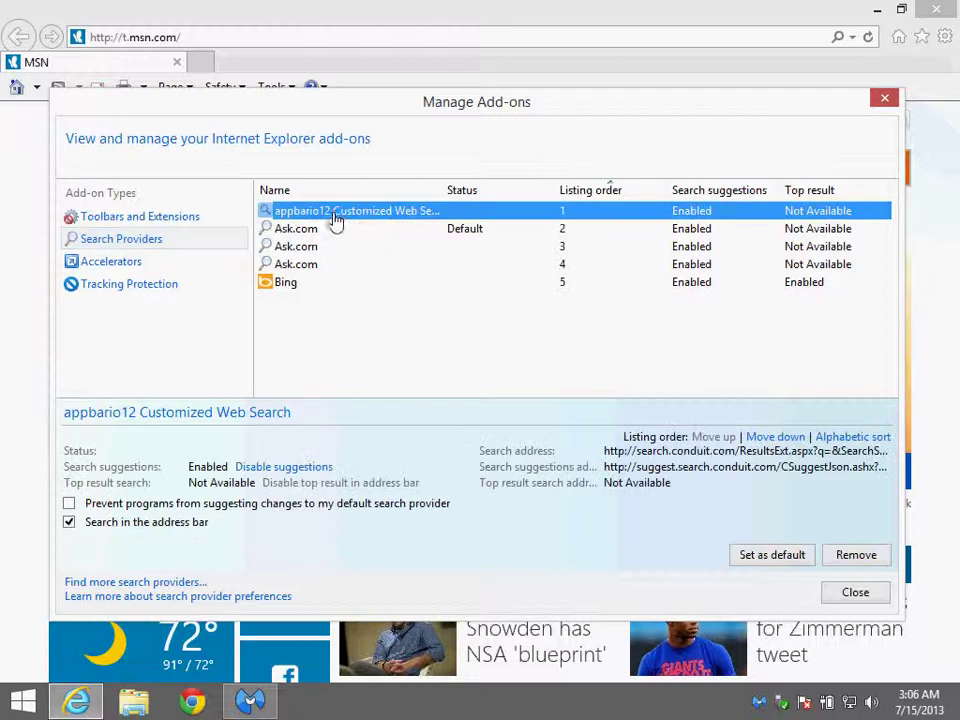
{"action": "left_click", "coordinate": [856, 558]}
{"action": "left_click", "coordinate": [478, 214]}
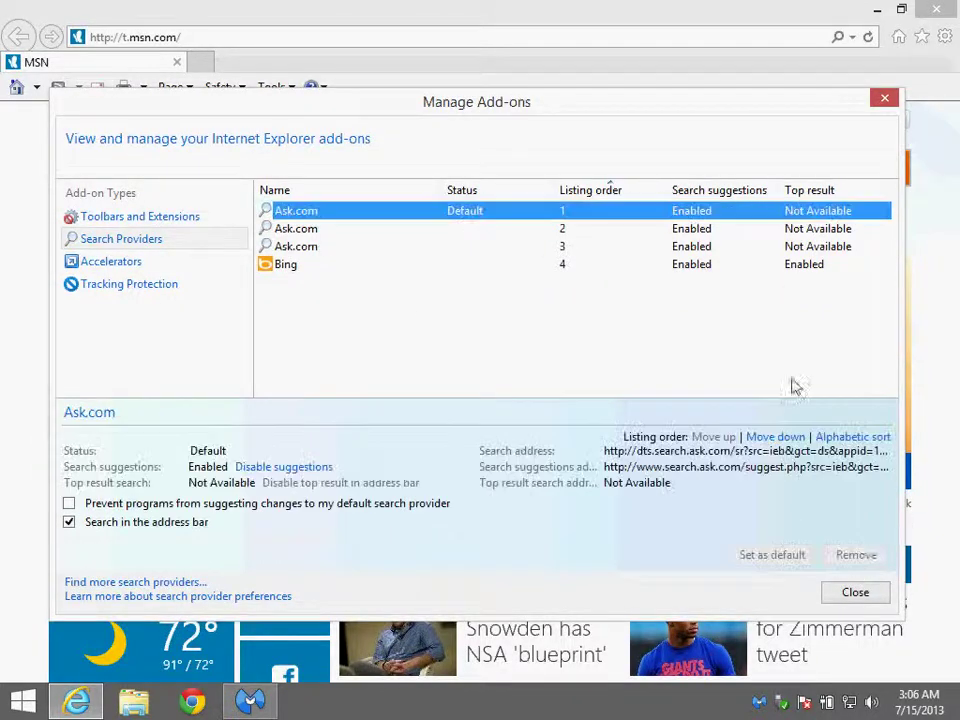
{"action": "left_click", "coordinate": [565, 229]}
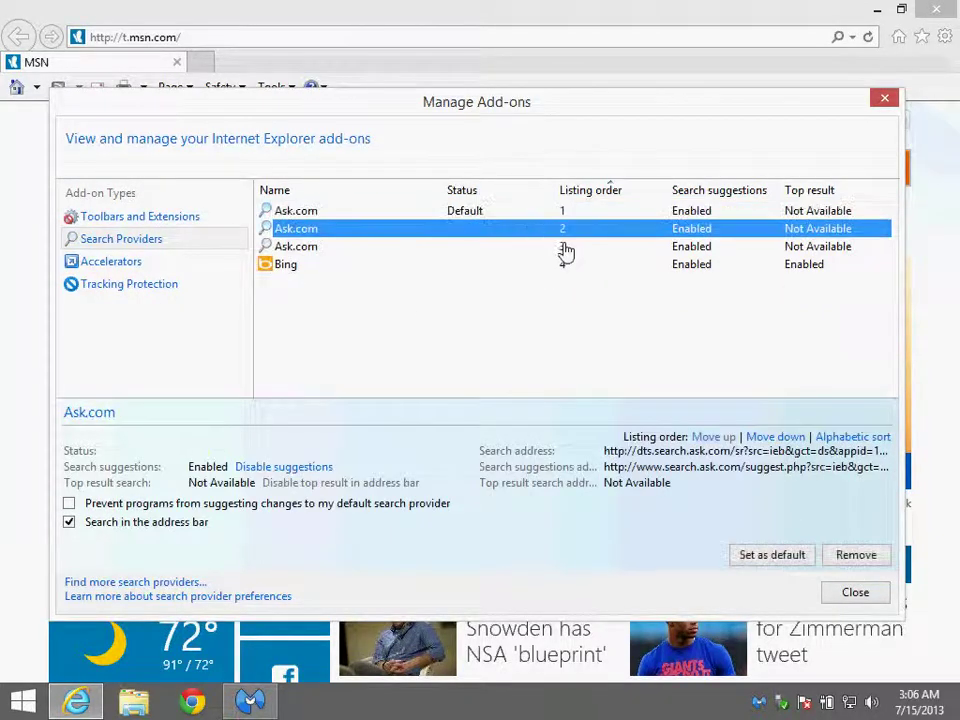
{"action": "left_click", "coordinate": [856, 555]}
- Make Bing the default search provider and remove the remaining Ask.com providers
{"action": "left_click", "coordinate": [505, 212]}
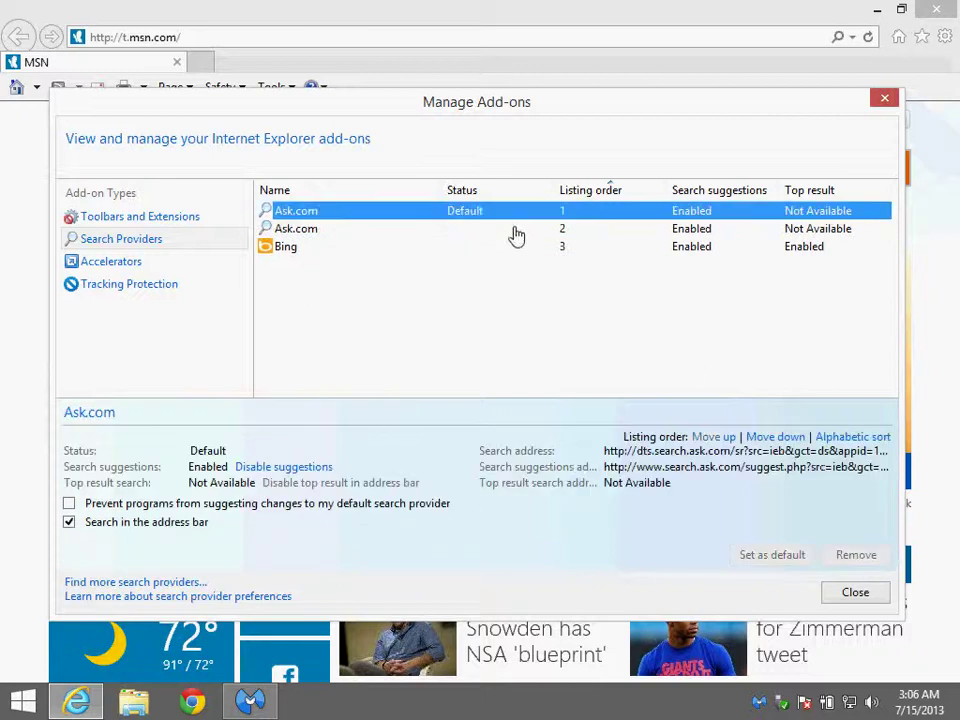
{"action": "left_click", "coordinate": [583, 231]}
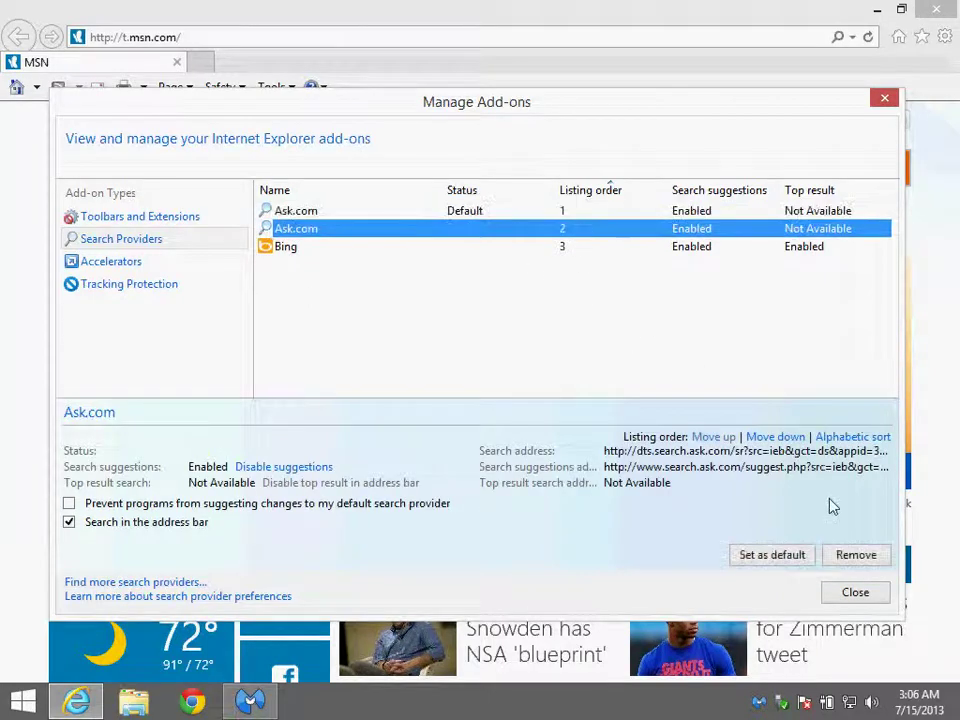
{"action": "left_click", "coordinate": [856, 556]}
{"action": "left_click", "coordinate": [629, 233]}
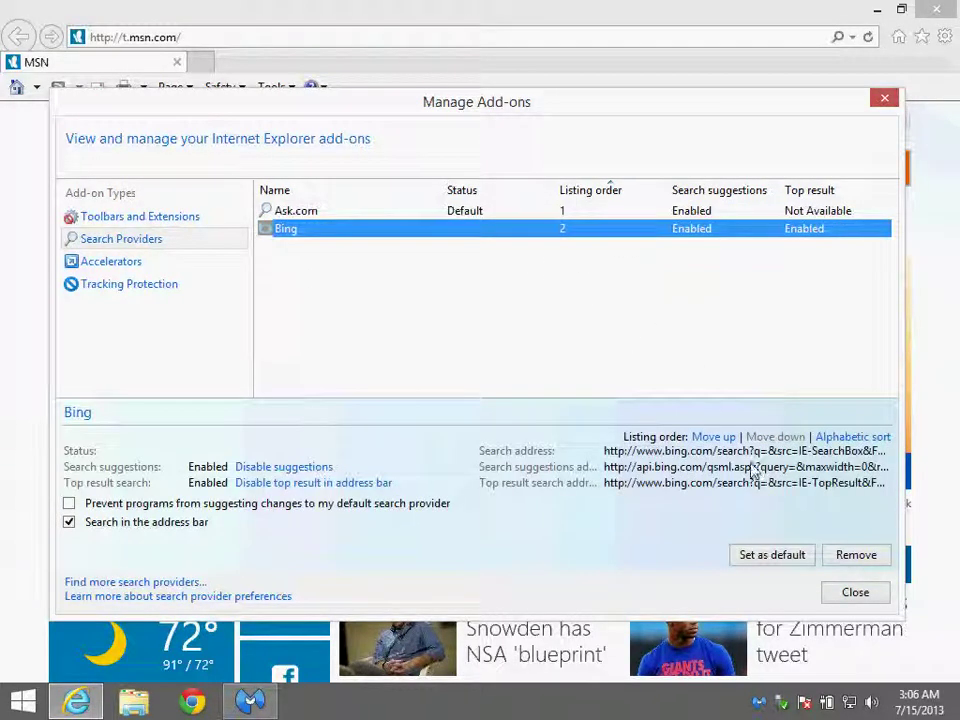
{"action": "left_click", "coordinate": [790, 558]}
{"action": "left_click", "coordinate": [463, 212]}
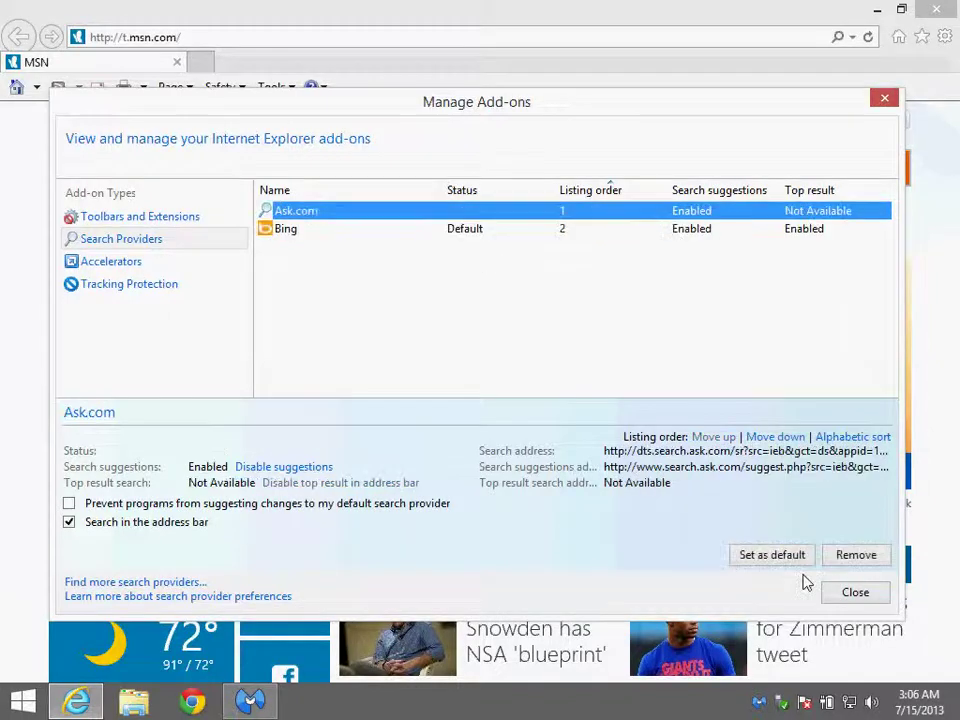
{"action": "left_click", "coordinate": [852, 558]}
- Review the Accelerators and Tracking Protection lists, then close the add-ons manager
{"action": "left_click", "coordinate": [128, 264]}
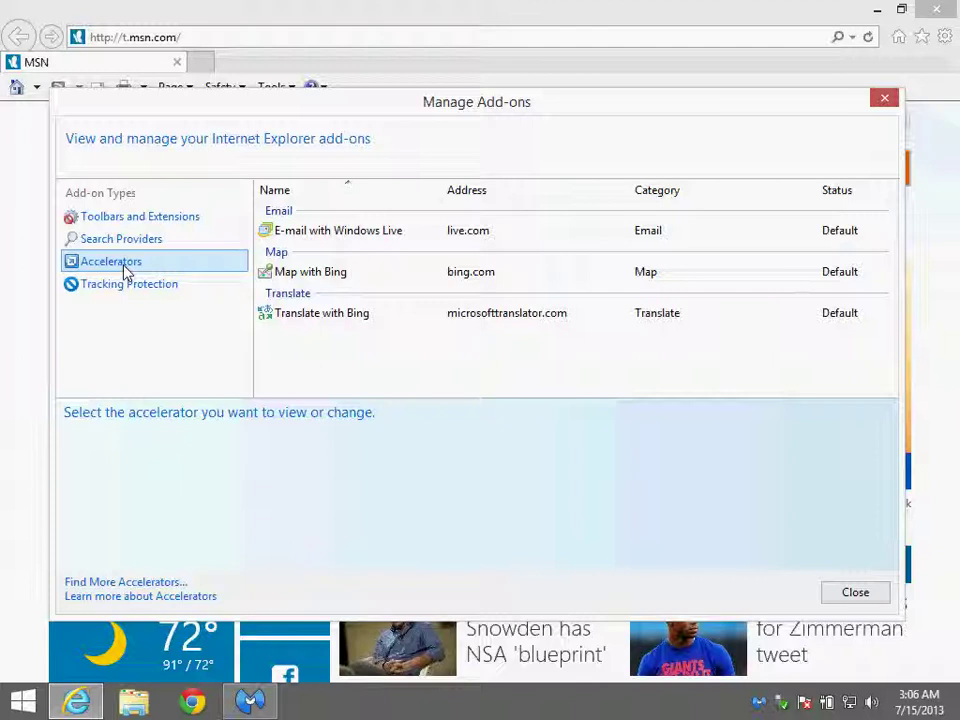
{"action": "left_click", "coordinate": [129, 285]}
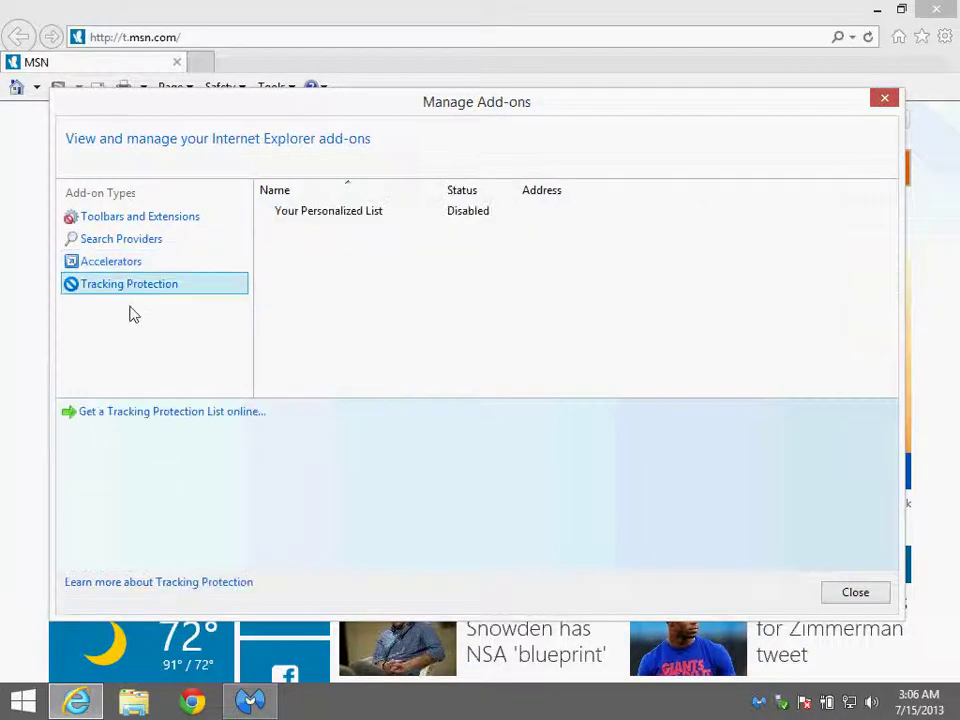
{"action": "left_click", "coordinate": [391, 221]}
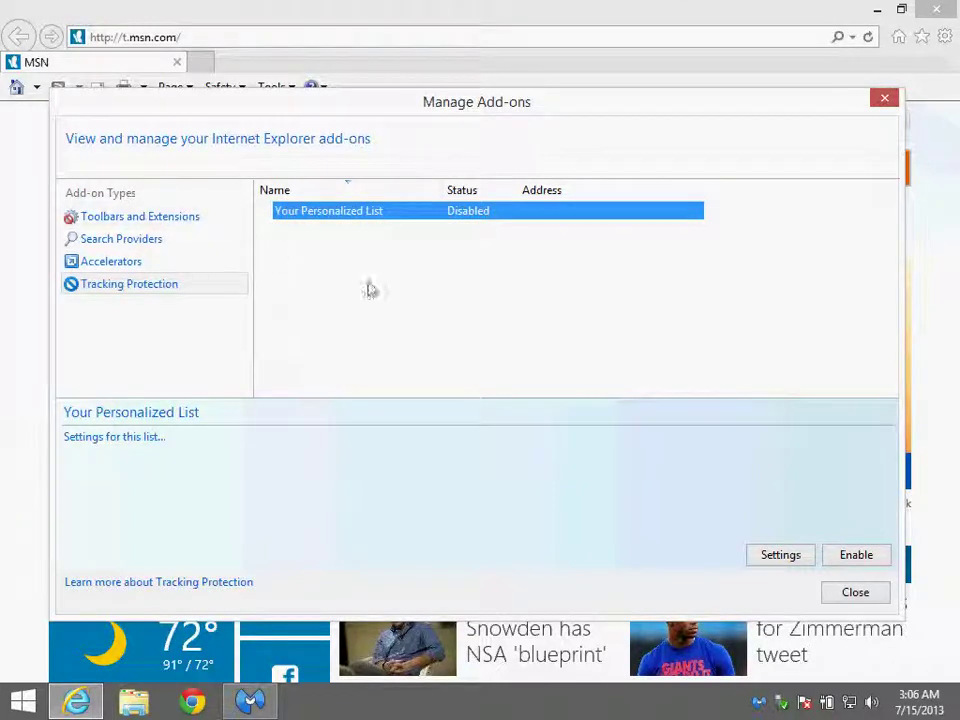
{"action": "left_click", "coordinate": [862, 598]}
- Close Internet Explorer, glance at Chrome's Settings, Extensions and History pages, then close Chrome
{"action": "left_click", "coordinate": [936, 9]}
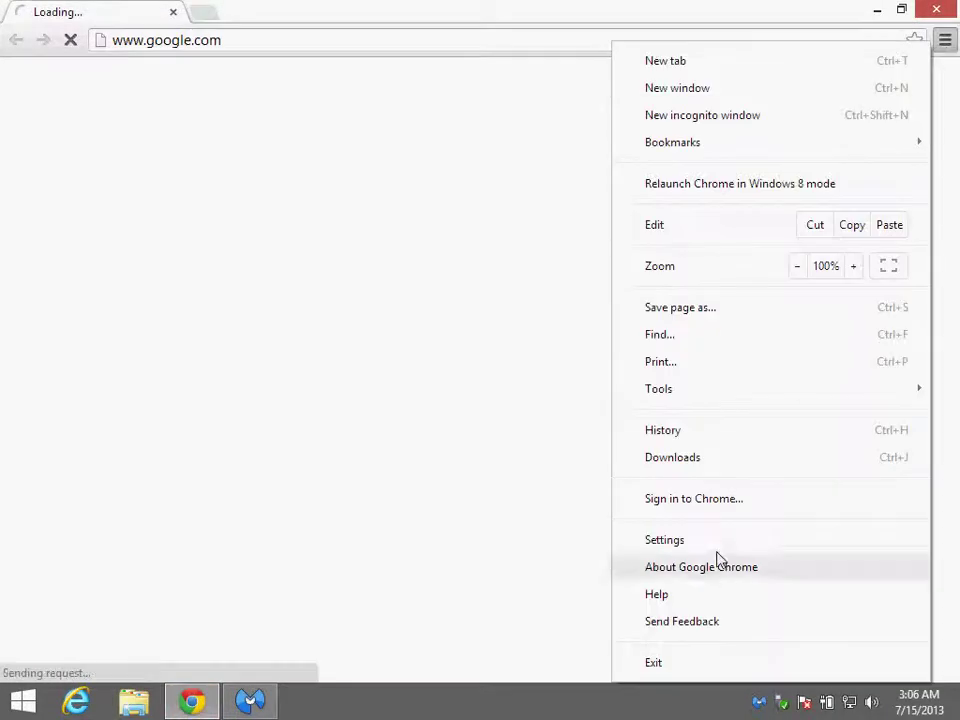
{"action": "left_click", "coordinate": [718, 557]}
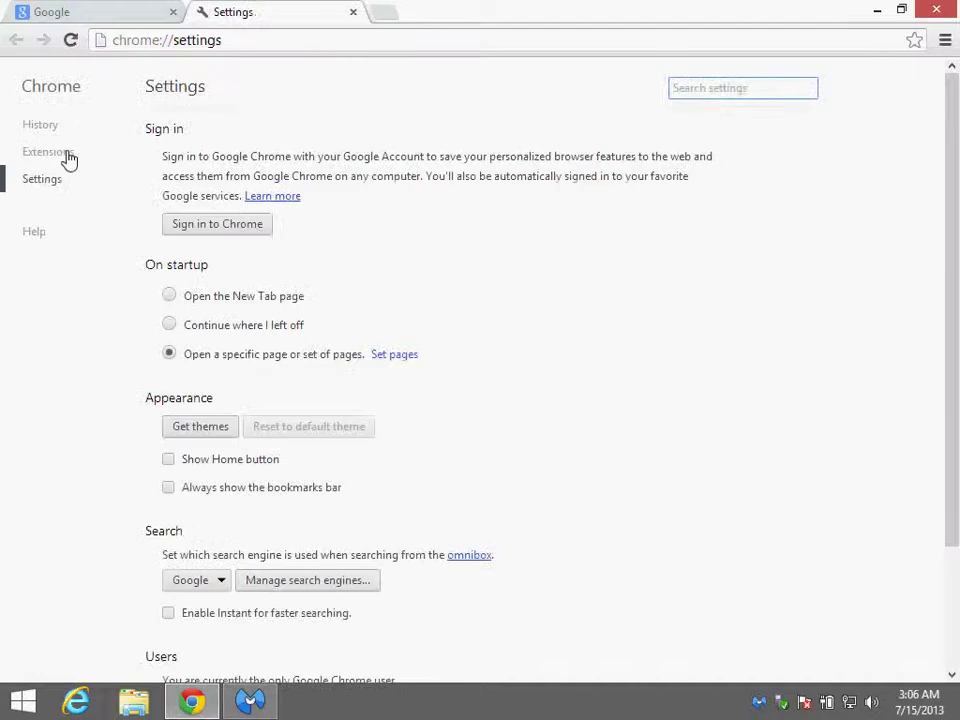
{"action": "left_click", "coordinate": [67, 158]}
{"action": "left_click", "coordinate": [48, 128]}
{"action": "left_click", "coordinate": [354, 12]}
{"action": "left_click", "coordinate": [172, 15]}
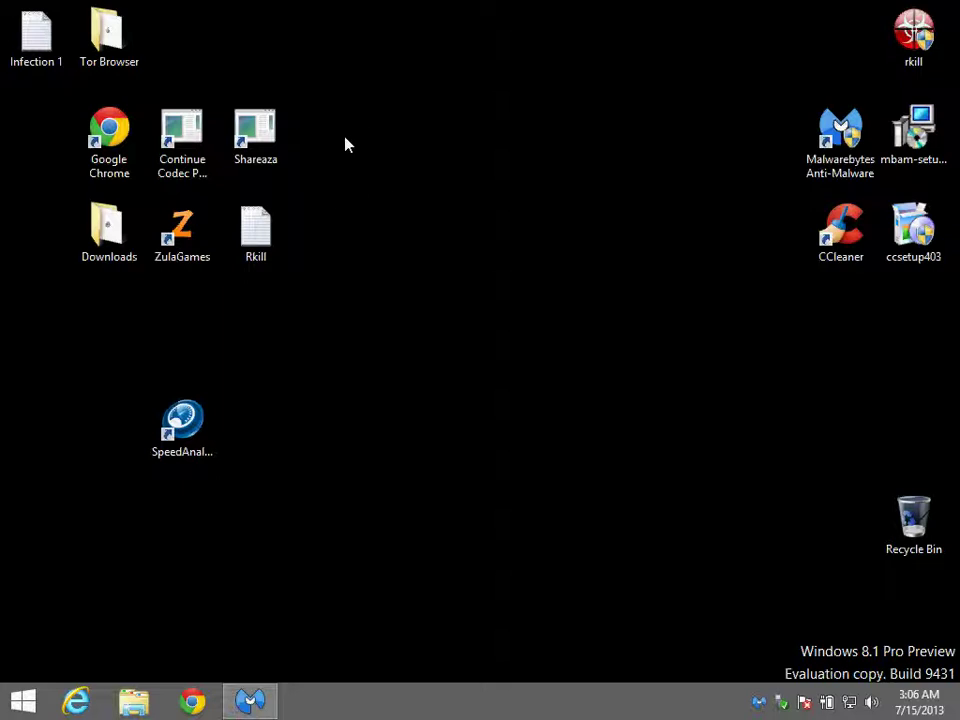
- Permanently delete the Shareaza, Google Chrome, codec, ZulaGames and SpeedAnalysis desktop shortcuts
{"action": "left_click", "coordinate": [280, 135]}
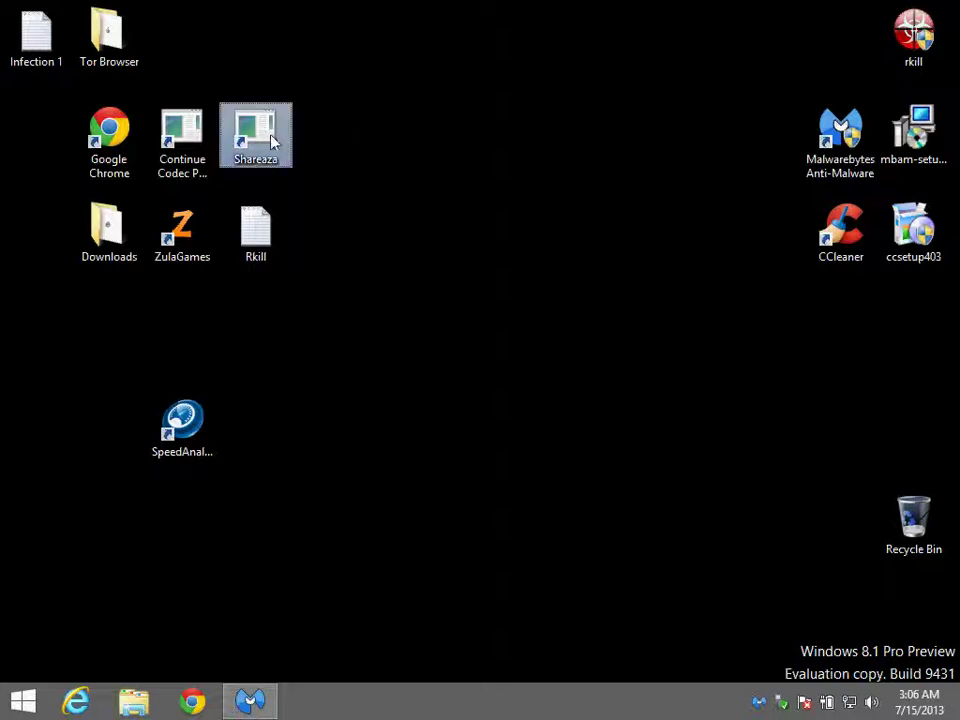
{"action": "left_click", "coordinate": [195, 135], "text": "ctrl"}
{"action": "left_click", "coordinate": [109, 130], "text": "ctrl"}
{"action": "left_click", "coordinate": [182, 228], "text": "ctrl"}
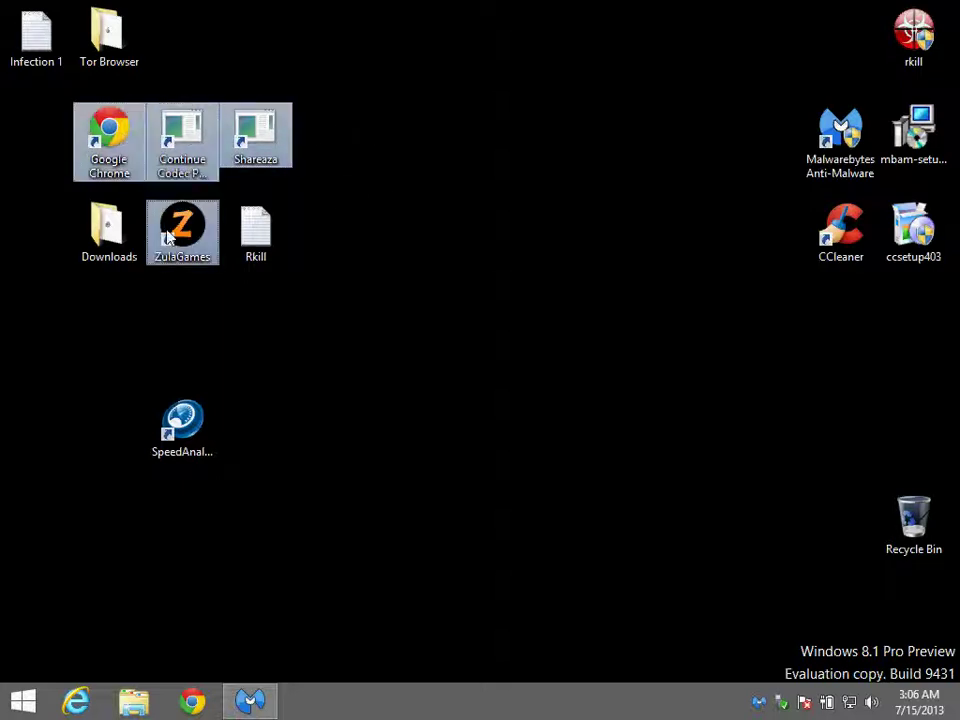
{"action": "left_click", "coordinate": [182, 425], "text": "ctrl"}
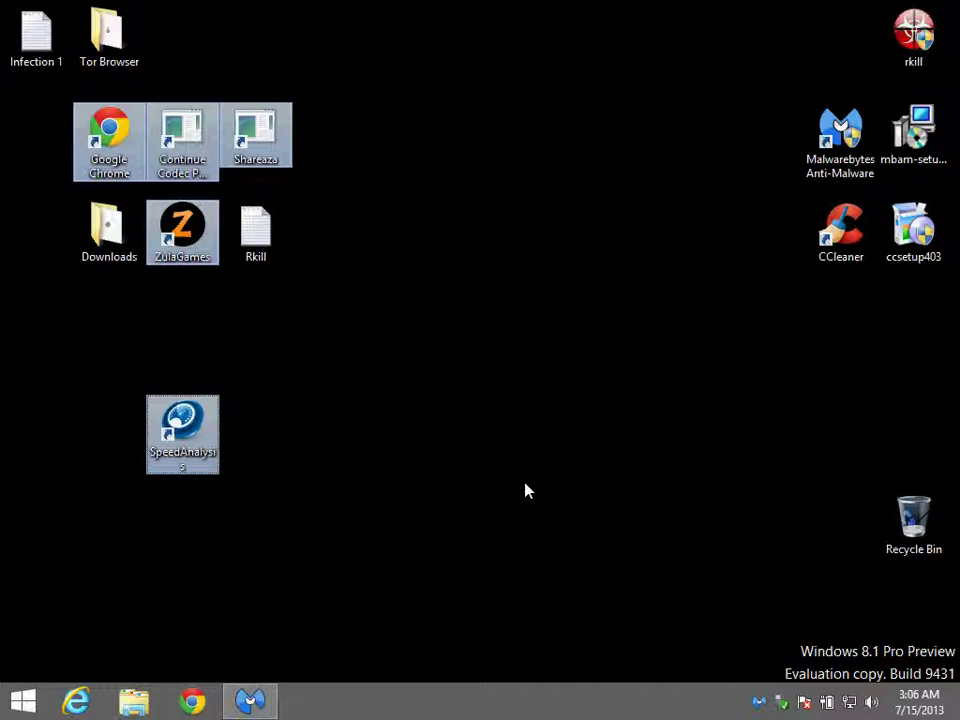
{"action": "key", "text": "shift+Delete"}
{"action": "key", "text": "Return"}
- Check the Downloads folder's contents, then permanently delete it
{"action": "double_click", "coordinate": [108, 220]}
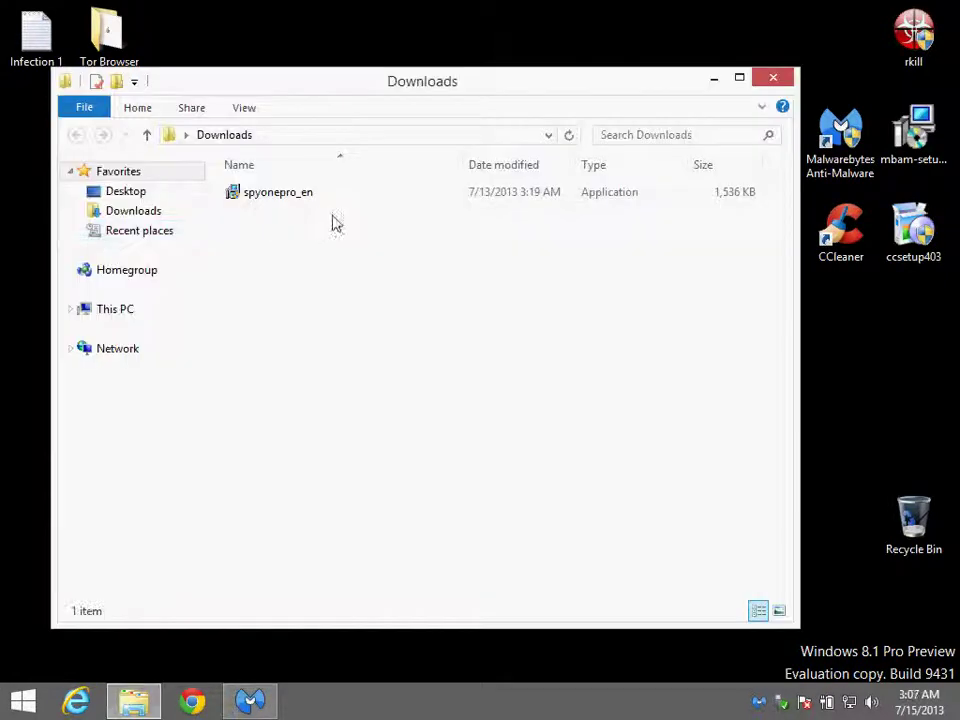
{"action": "left_click", "coordinate": [773, 77]}
{"action": "left_click", "coordinate": [108, 220]}
{"action": "key", "text": "shift+Delete"}
{"action": "key", "text": "Return"}
- Inspect the Tor Browser folder and permanently delete it
{"action": "left_click", "coordinate": [122, 60]}
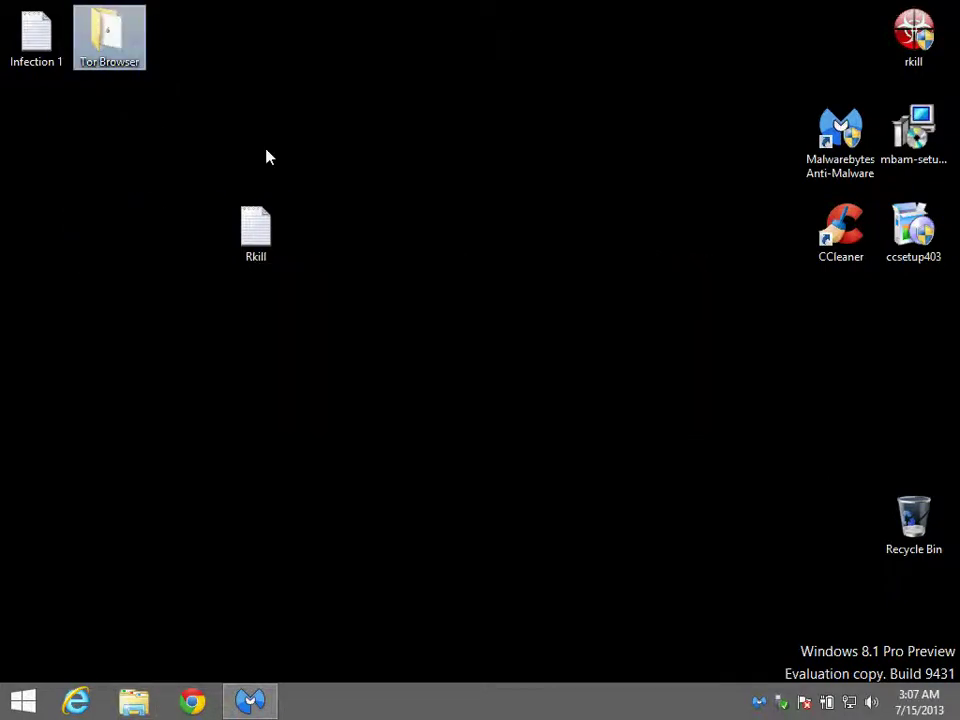
{"action": "key", "text": "shift+Delete"}
{"action": "key", "text": "Return"}
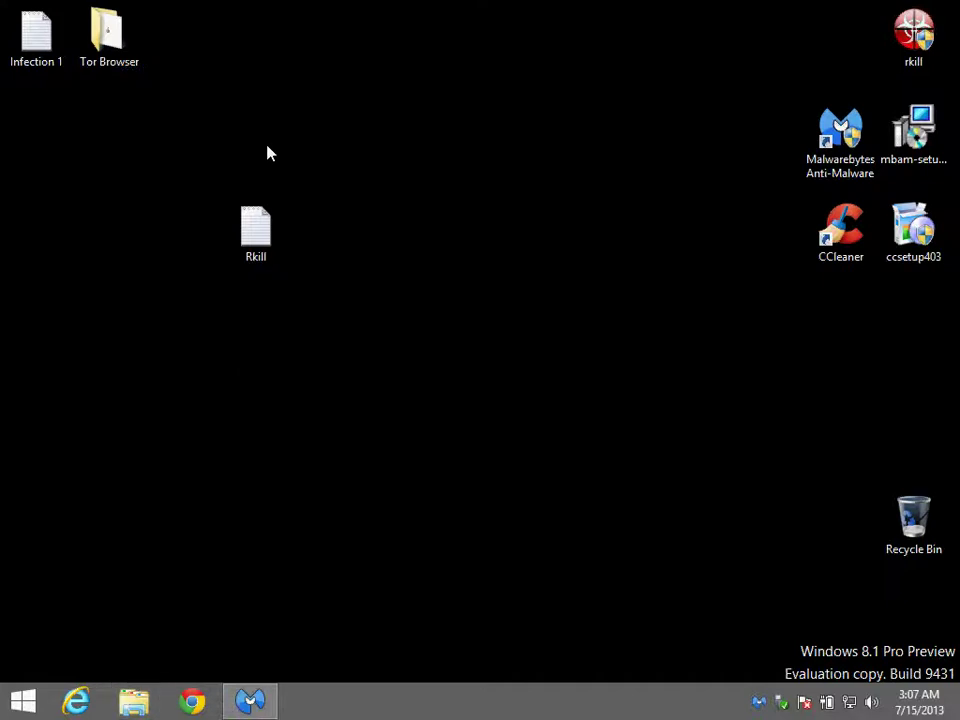
{"action": "double_click", "coordinate": [106, 42]}
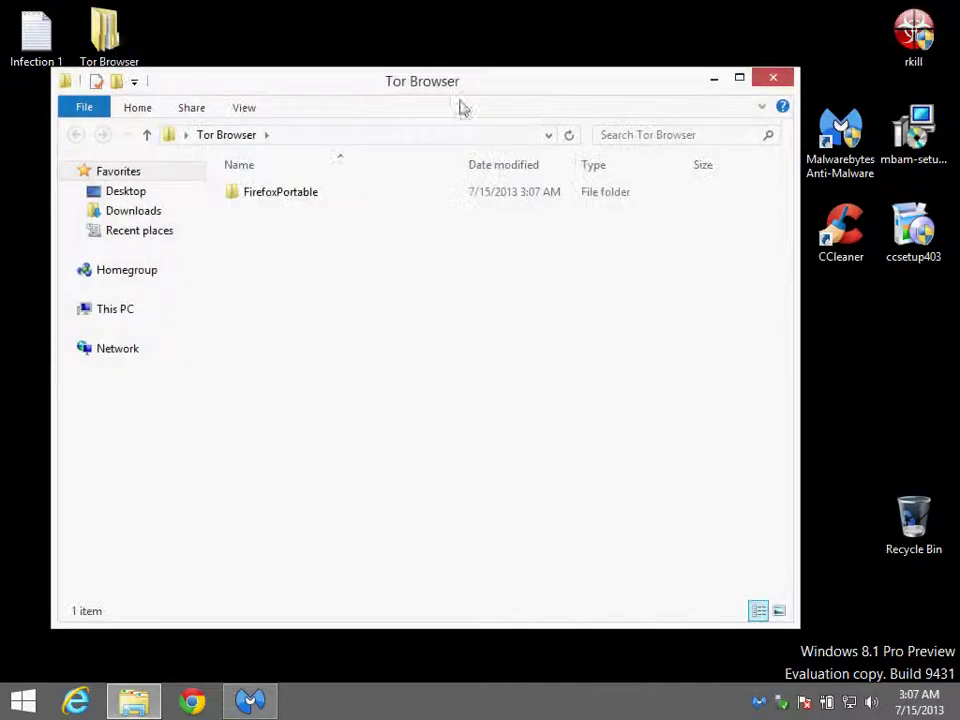
{"action": "left_click", "coordinate": [771, 77]}
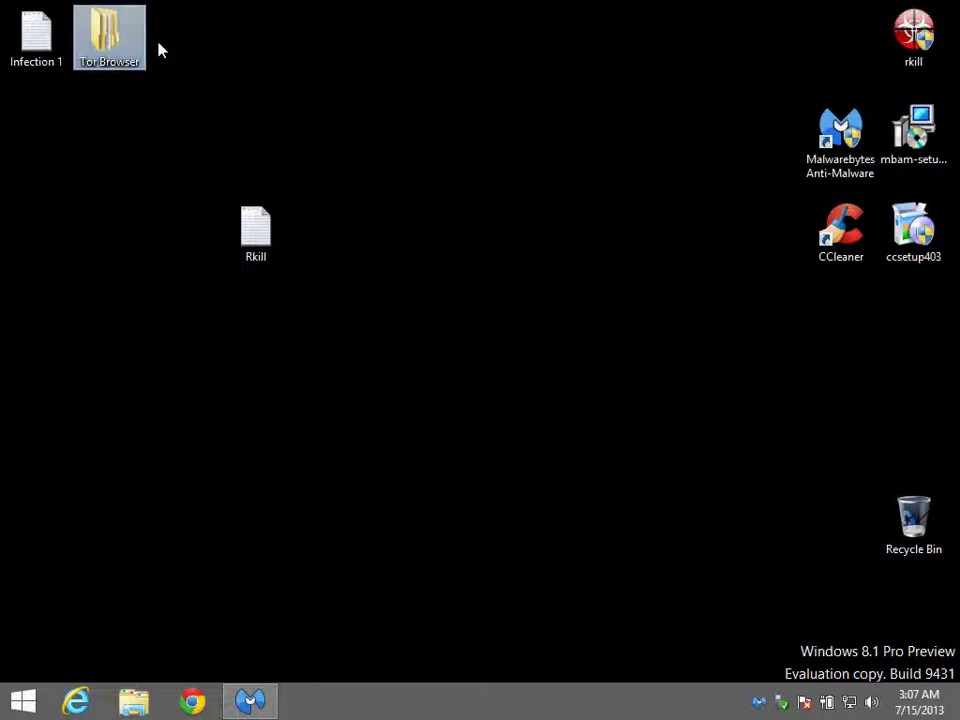
{"action": "key", "text": "shift+Delete"}
{"action": "key", "text": "Return"}
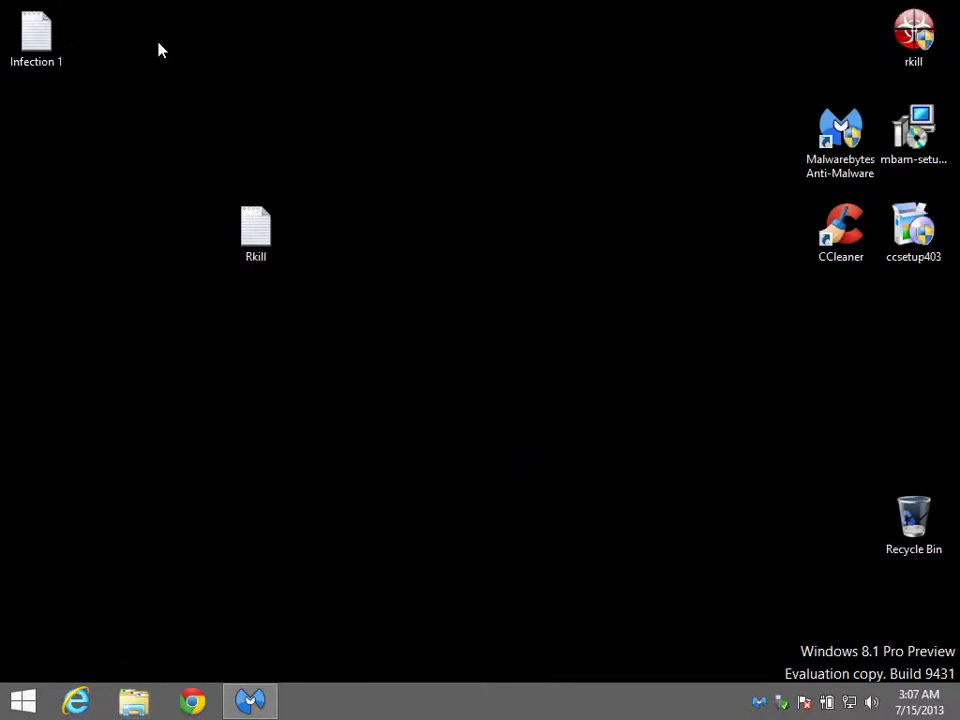
- Move the Rkill file below Infection 1 and open its log in Notepad
{"action": "left_click_drag", "start_coordinate": [240, 251], "coordinate": [34, 165]}
{"action": "double_click", "coordinate": [32, 165]}
{"action": "scroll", "coordinate": [446, 371], "scroll_direction": "down", "scroll_amount": 12}
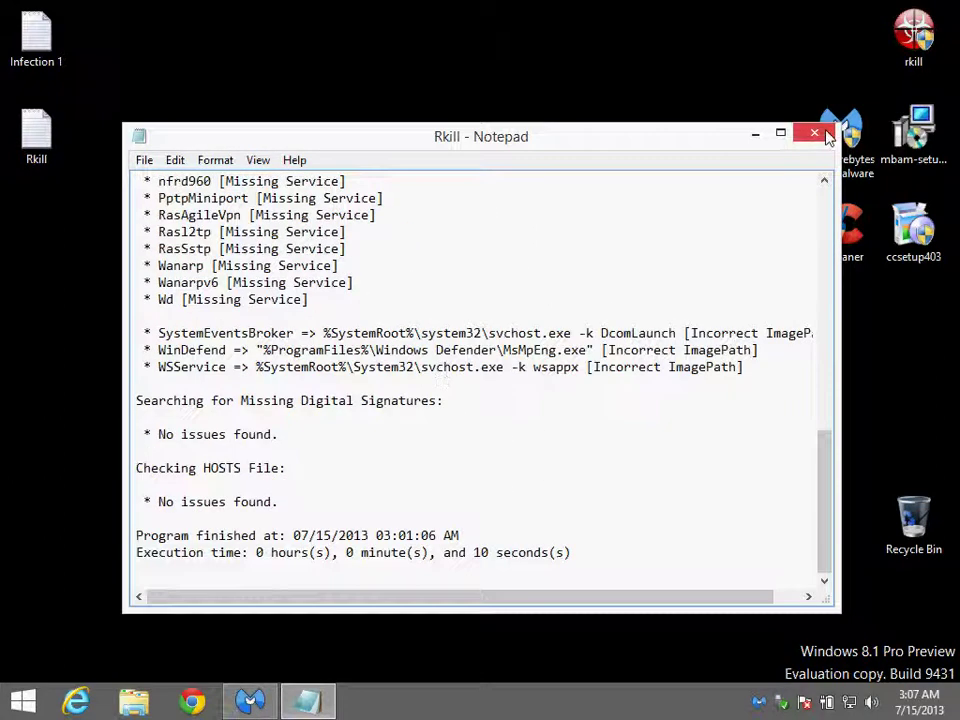
- Close the Rkill log, run a Malwarebytes scan showing 0 malicious items, and exit
{"action": "left_click", "coordinate": [826, 135]}
{"action": "double_click", "coordinate": [840, 138]}
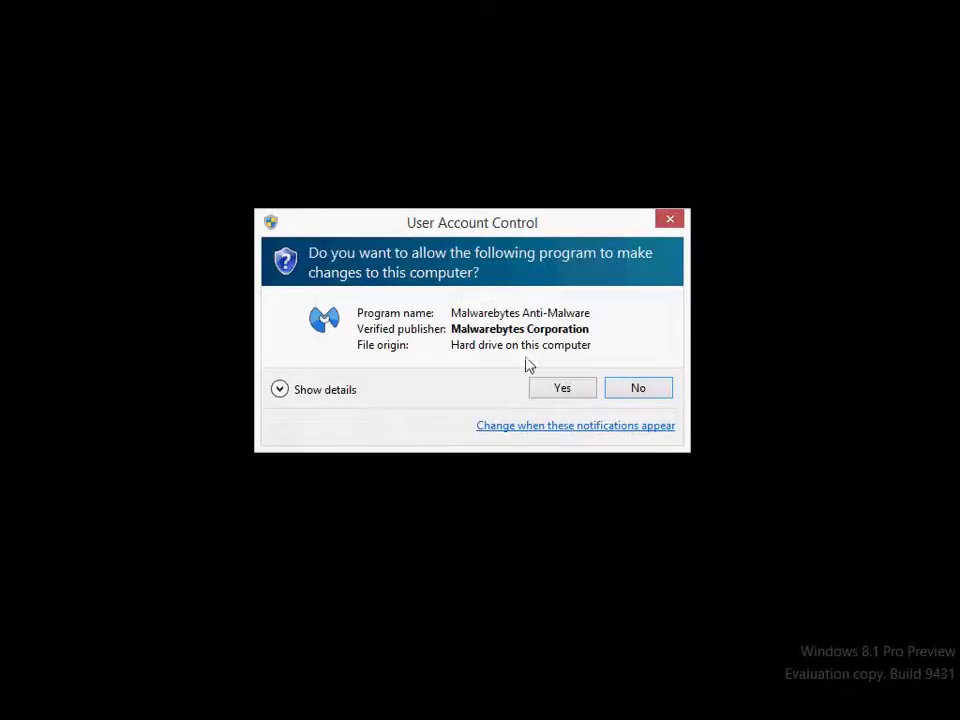
{"action": "left_click", "coordinate": [550, 386]}
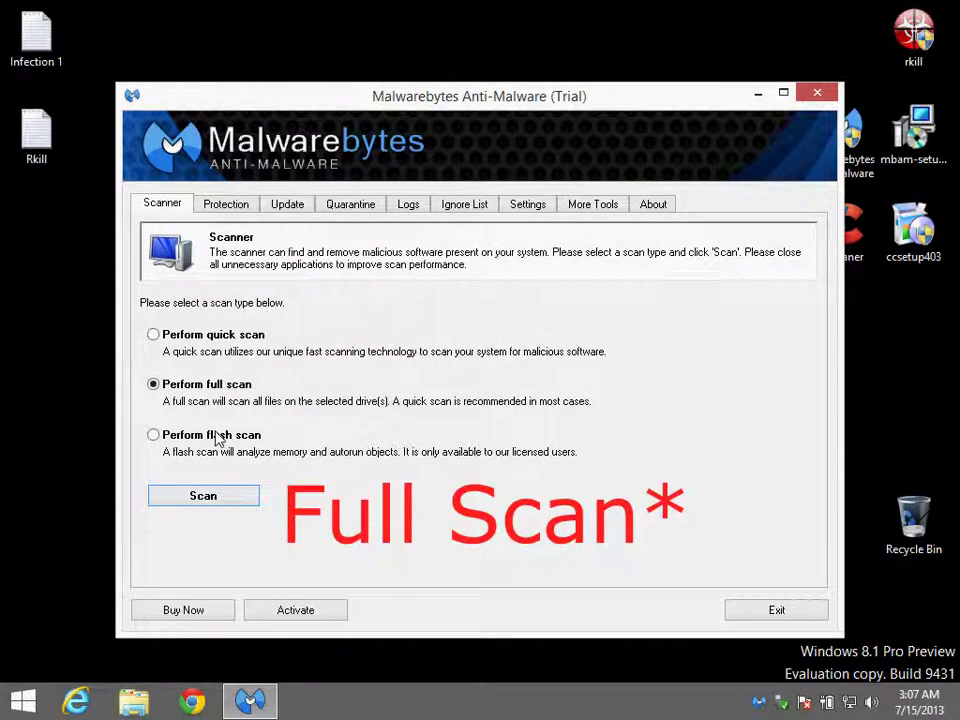
{"action": "left_click", "coordinate": [207, 493]}
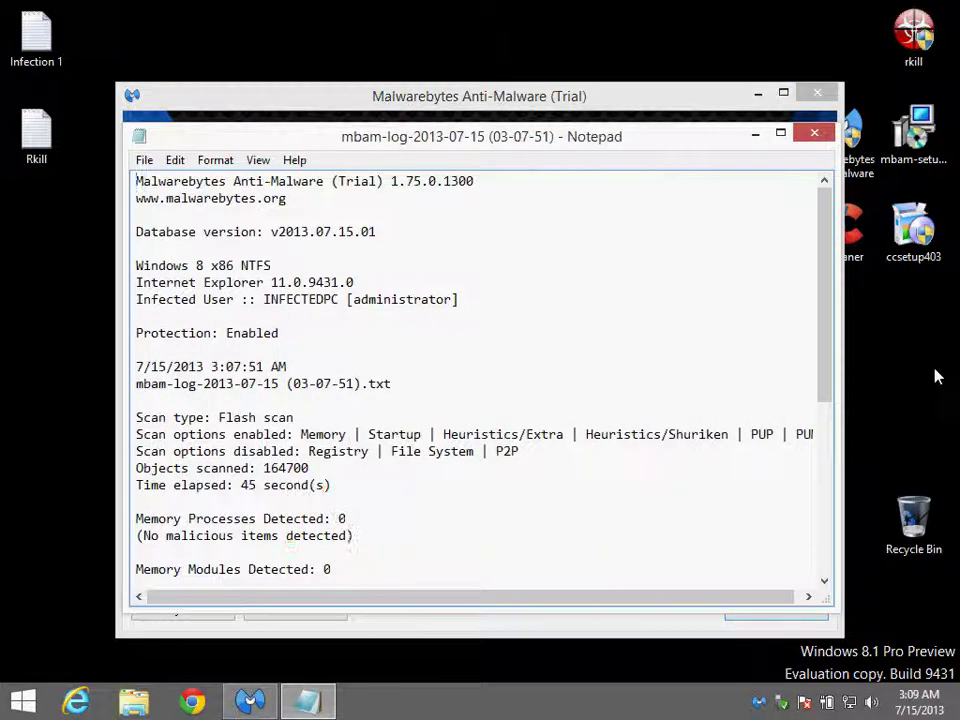
{"action": "left_click", "coordinate": [812, 135]}
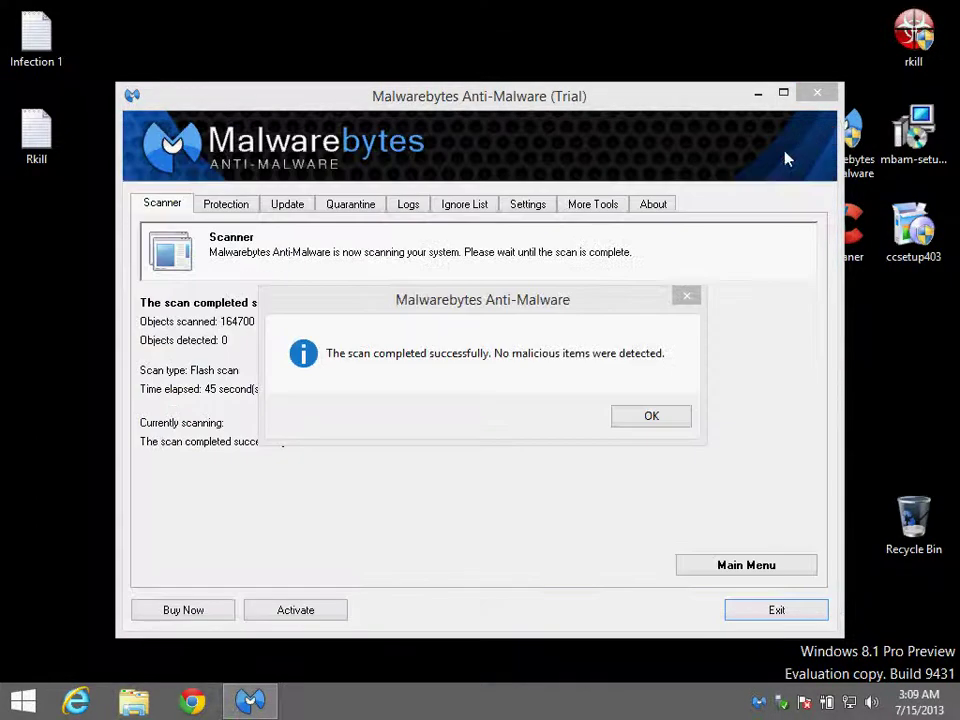
{"action": "left_click", "coordinate": [665, 420]}
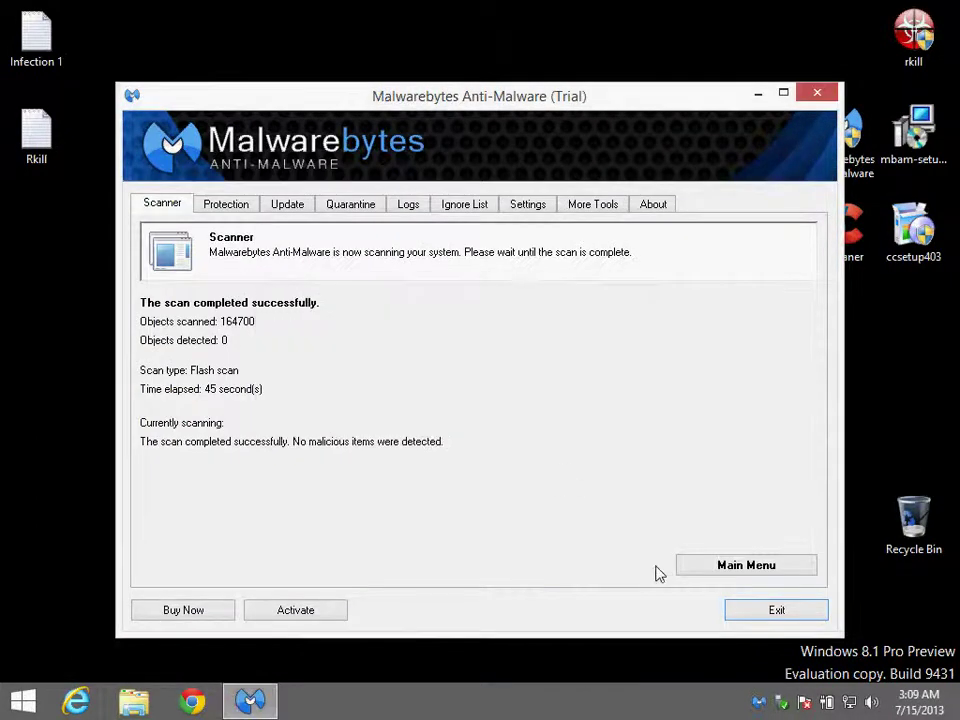
{"action": "left_click", "coordinate": [758, 612]}
- Find the restore point settings by searching Control Panel for 'system restor'
{"action": "right_click", "coordinate": [18, 700]}
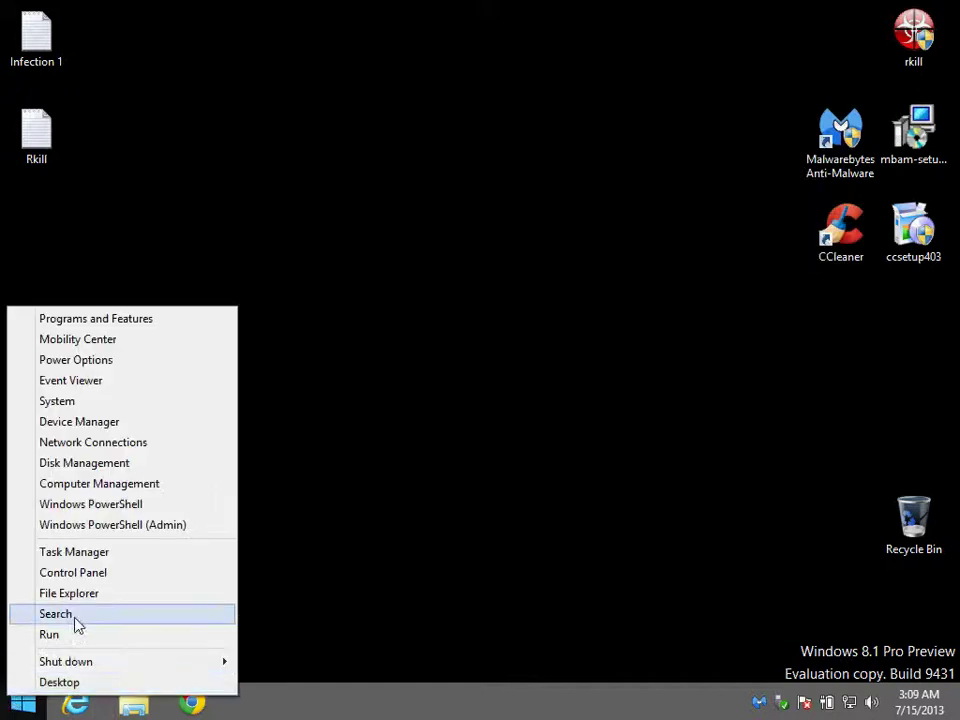
{"action": "left_click", "coordinate": [95, 576]}
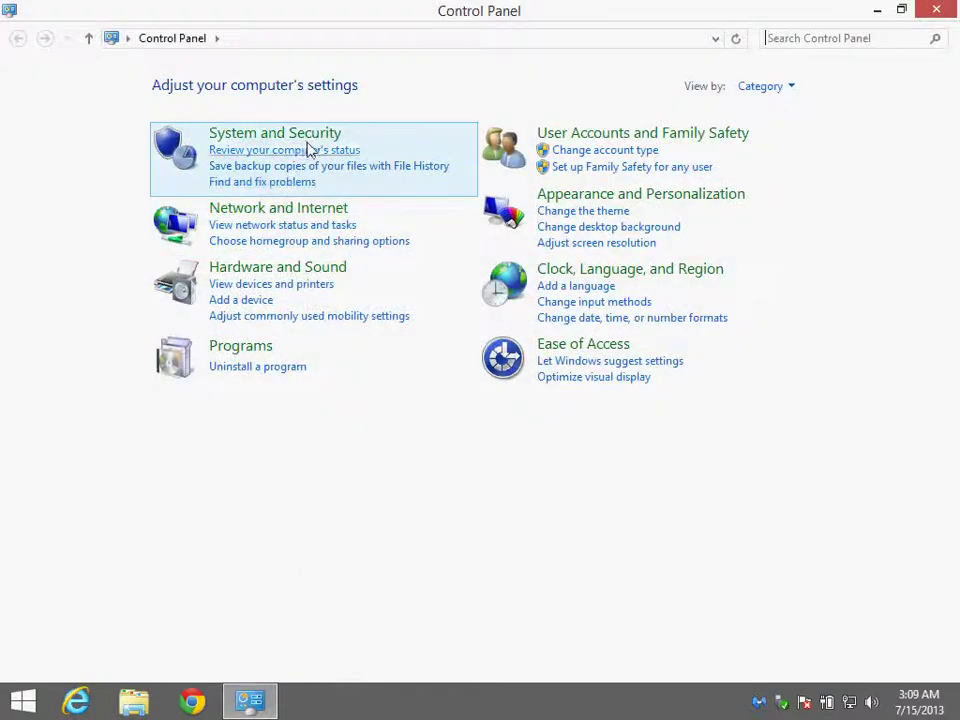
{"action": "left_click", "coordinate": [307, 148]}
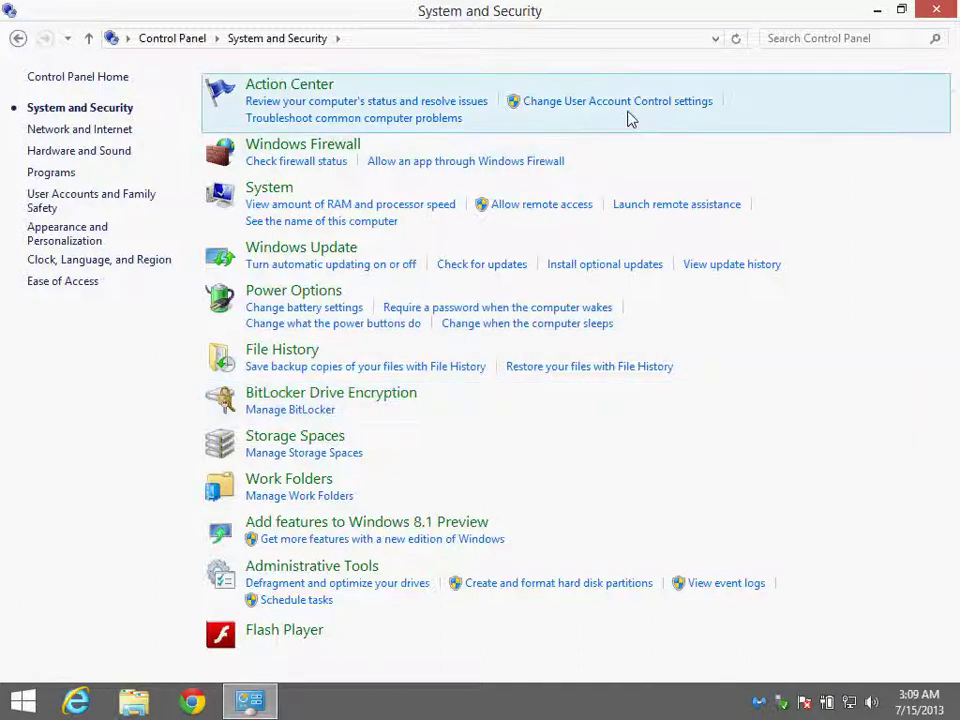
{"action": "left_click", "coordinate": [804, 43]}
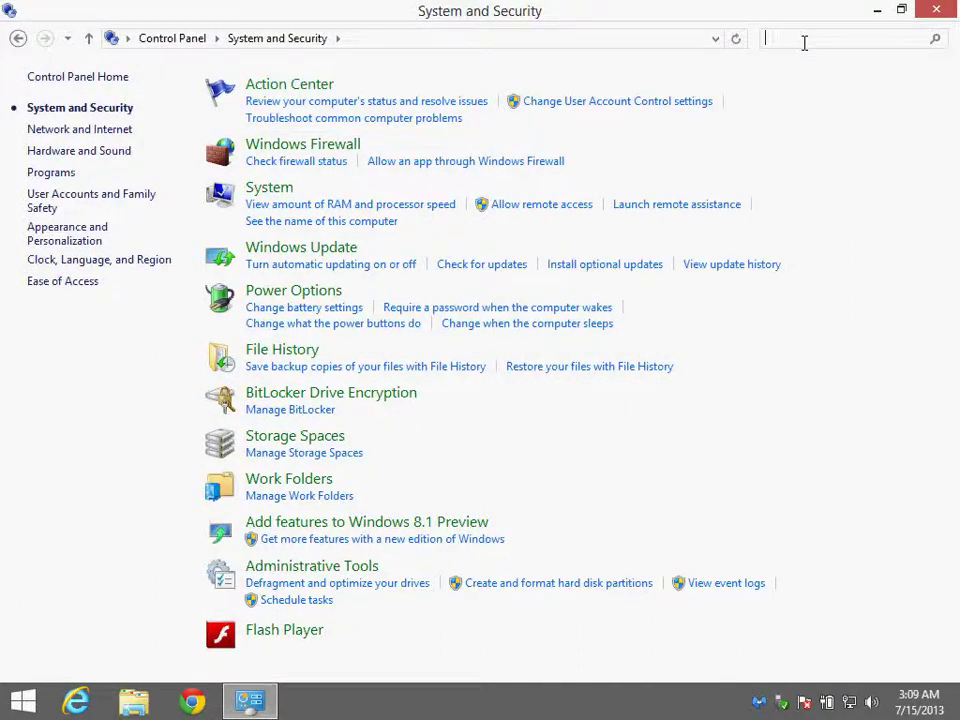
{"action": "type", "text": "system"}
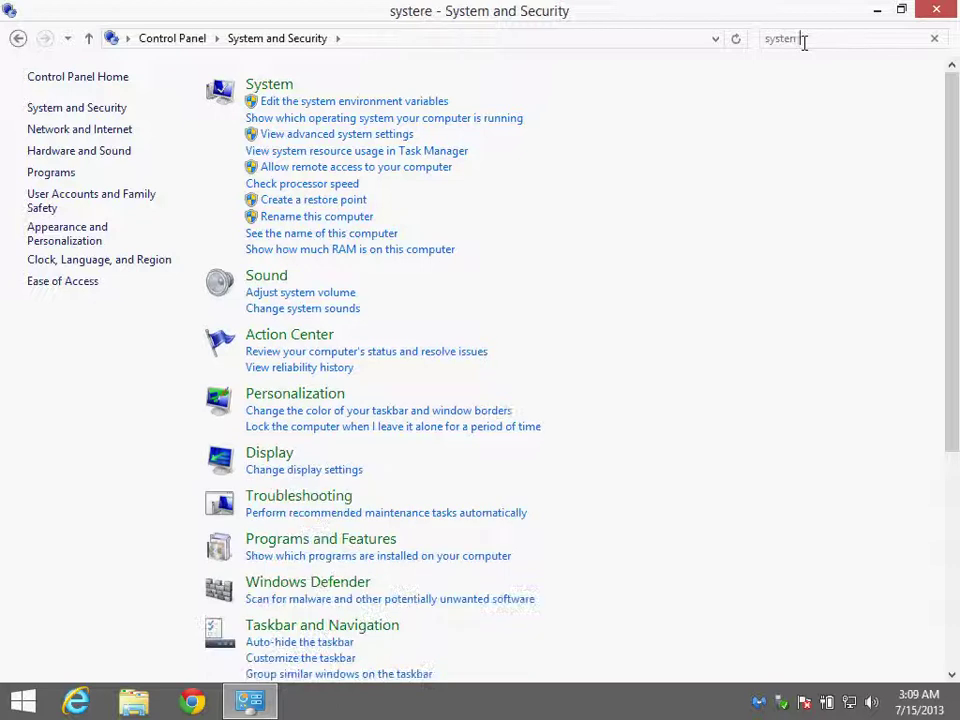
{"action": "type", "text": " res"}
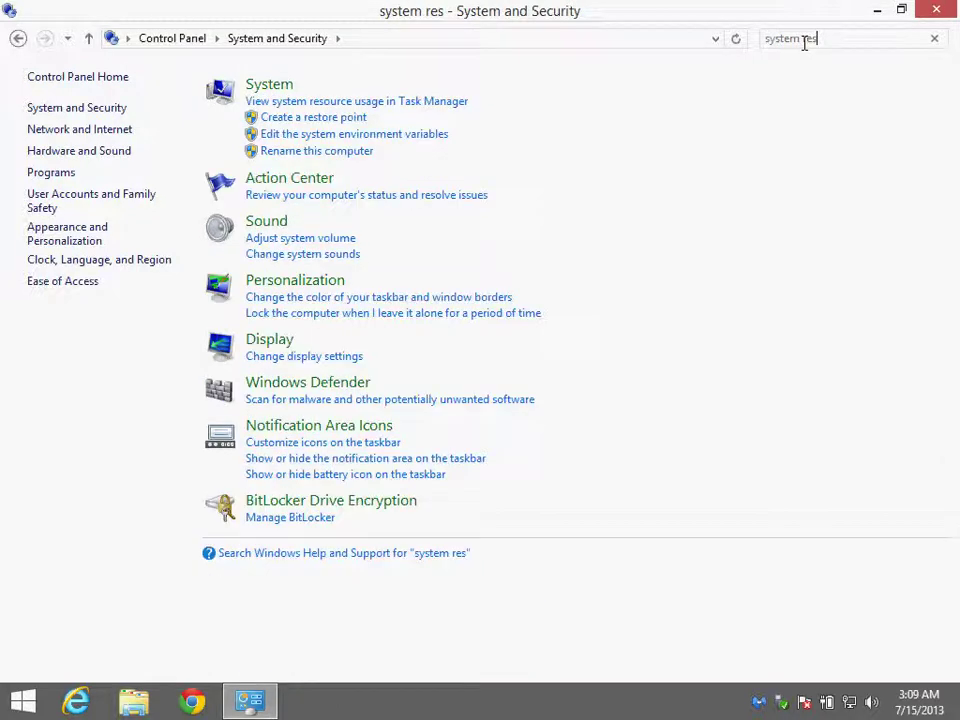
{"action": "type", "text": "to"}
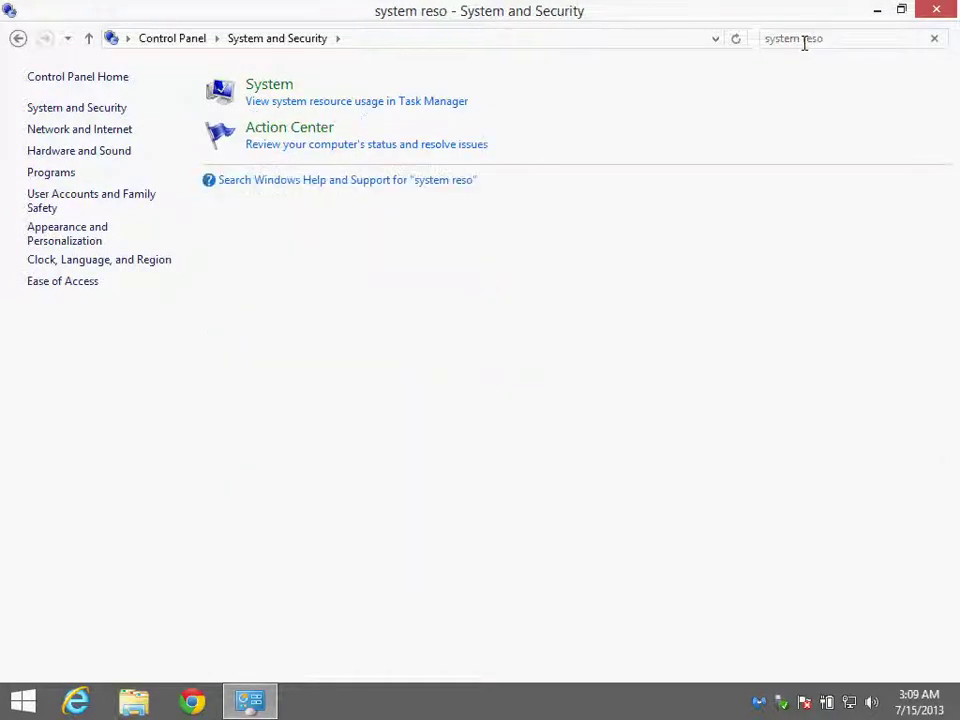
{"action": "type", "text": "r"}
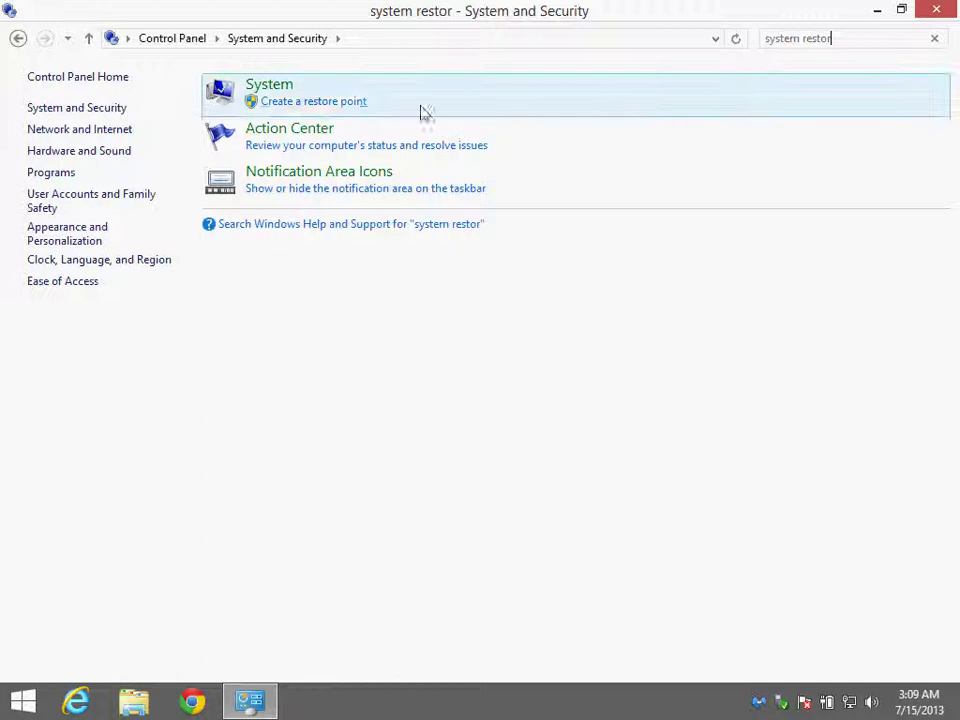
{"action": "left_click", "coordinate": [290, 104]}
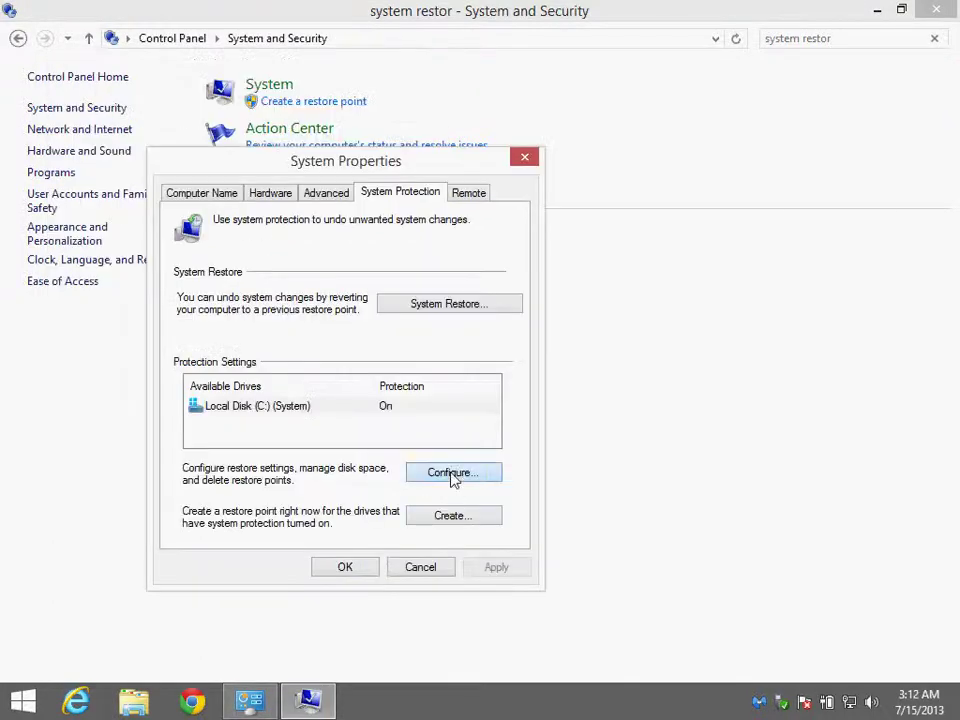
- Delete all existing restore points on drive C:
{"action": "left_click", "coordinate": [452, 473]}
{"action": "left_click", "coordinate": [533, 560]}
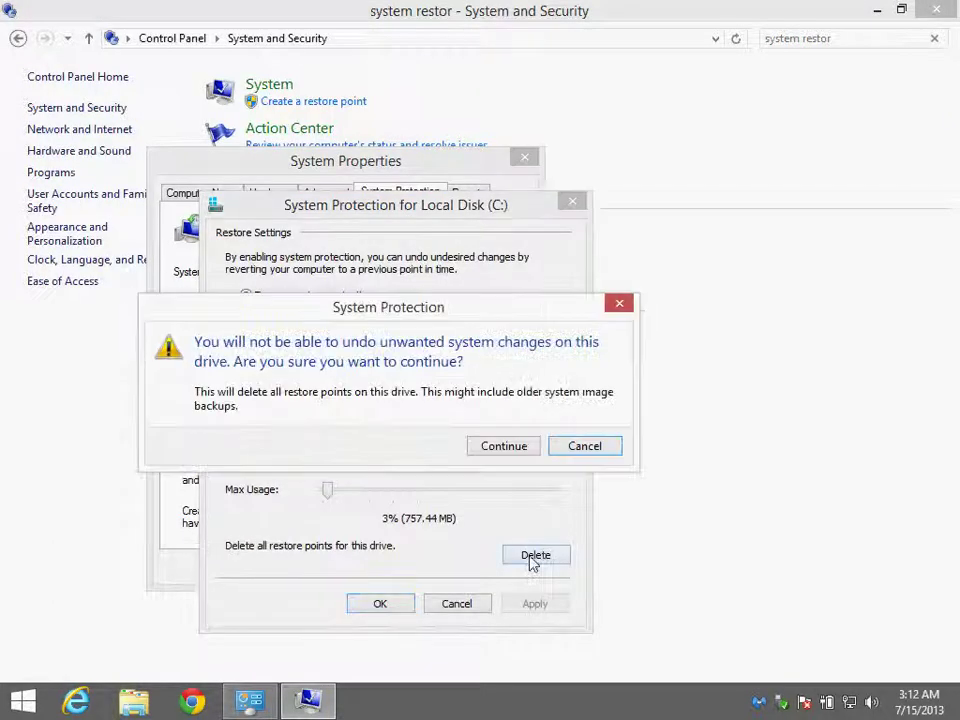
{"action": "left_click", "coordinate": [505, 445]}
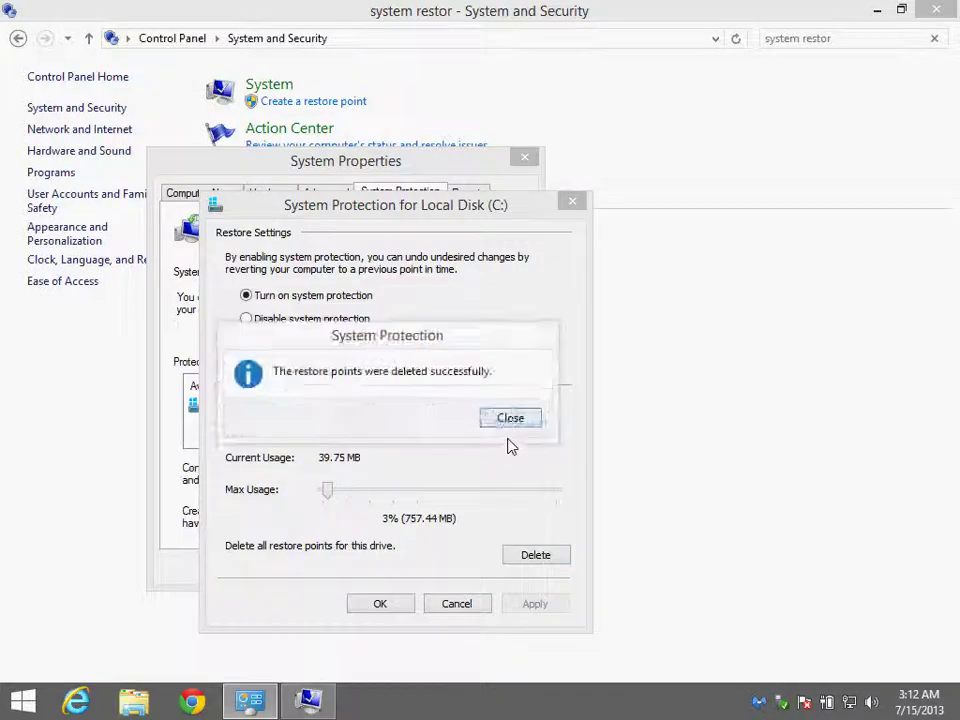
{"action": "left_click", "coordinate": [507, 424]}
{"action": "left_click", "coordinate": [405, 615]}
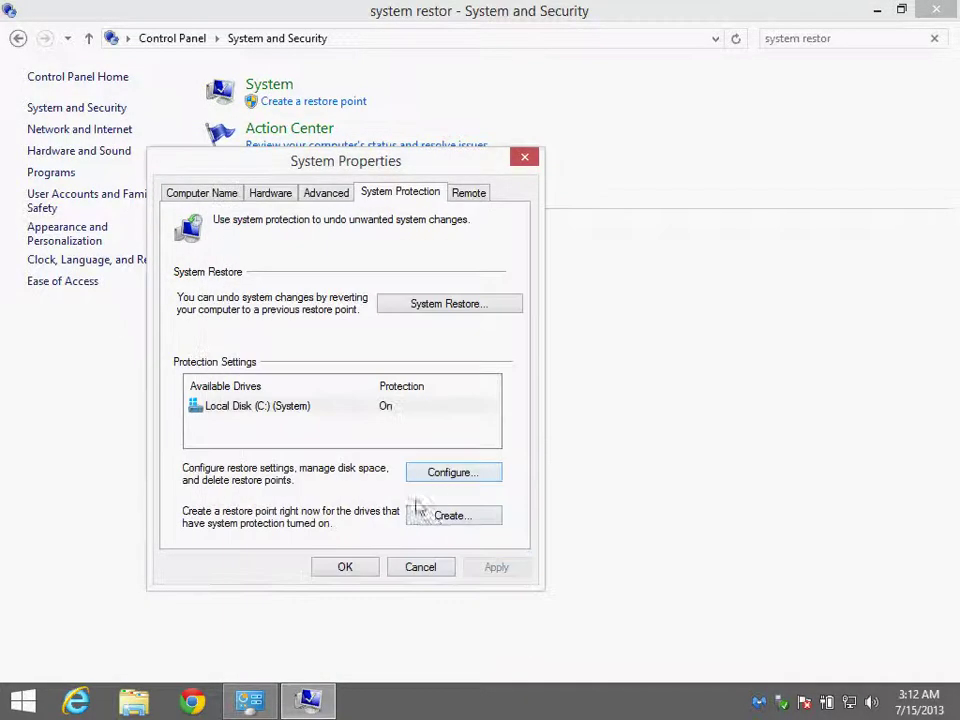
- Create a new restore point described 'No Virus's'
{"action": "left_click", "coordinate": [446, 524]}
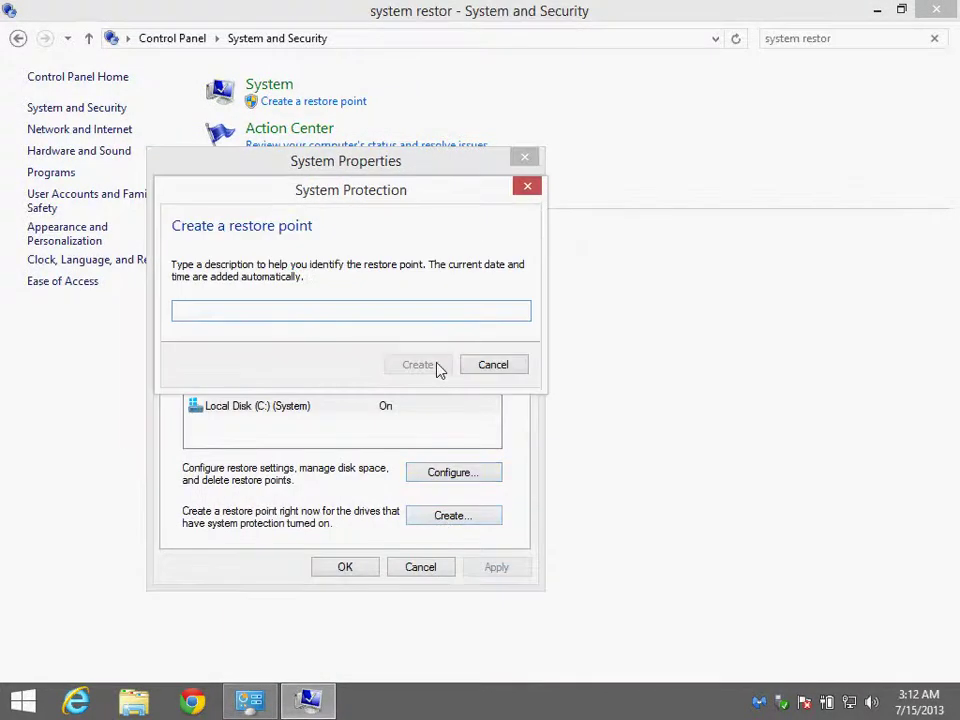
{"action": "type", "text": "No Virus's"}
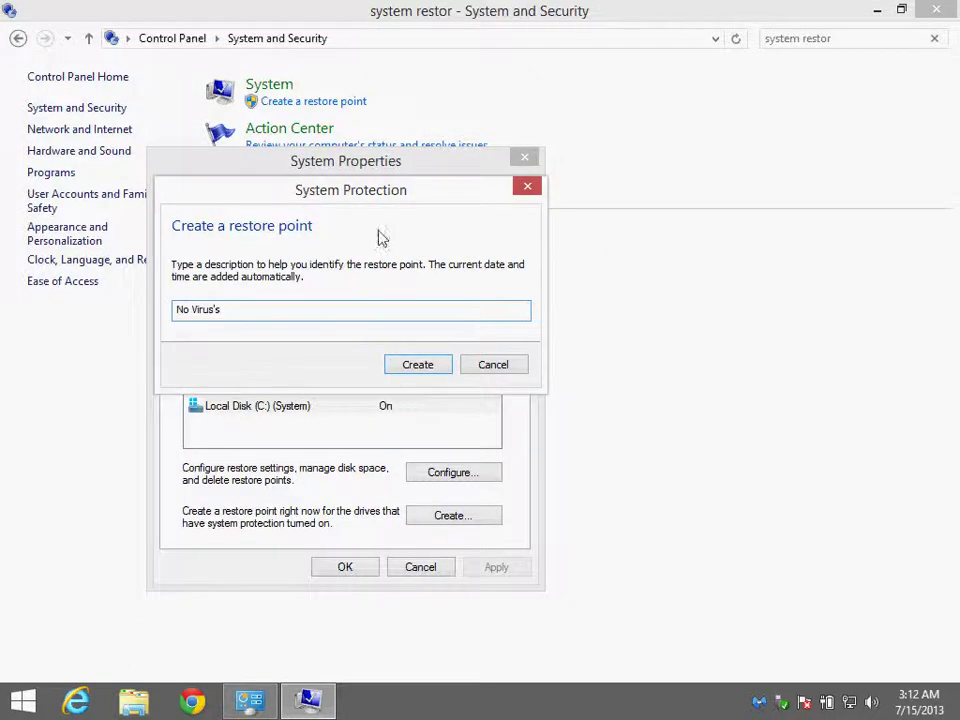
{"action": "left_click", "coordinate": [427, 370]}
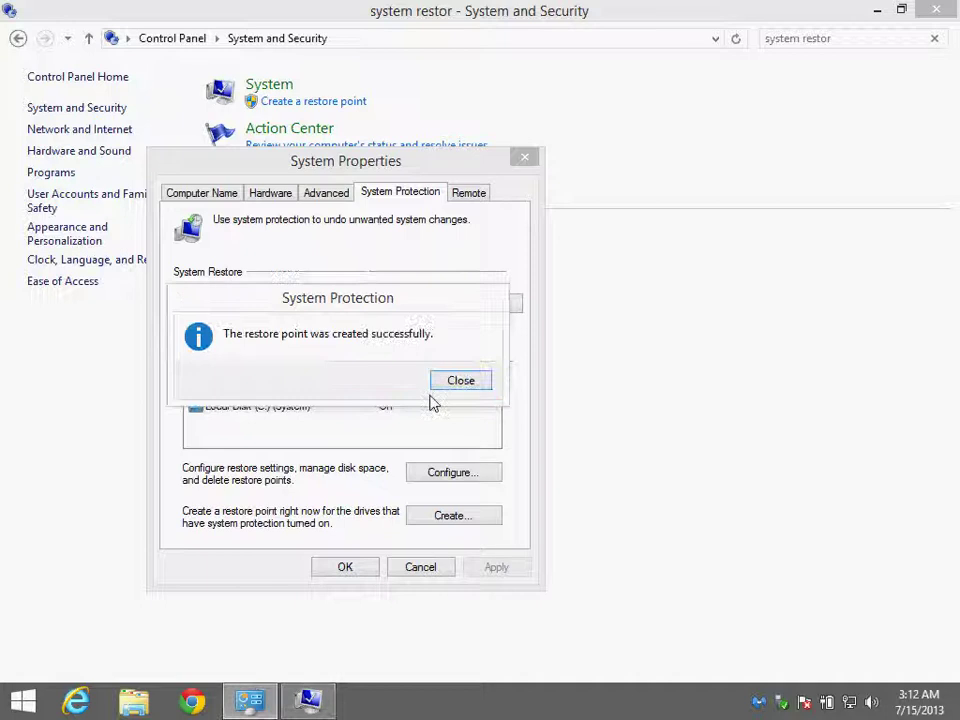
{"action": "left_click", "coordinate": [456, 390]}
- Confirm the No Virus's point in System Restore, then close System Properties and Control Panel
{"action": "left_click", "coordinate": [481, 304]}
{"action": "left_click", "coordinate": [612, 553]}
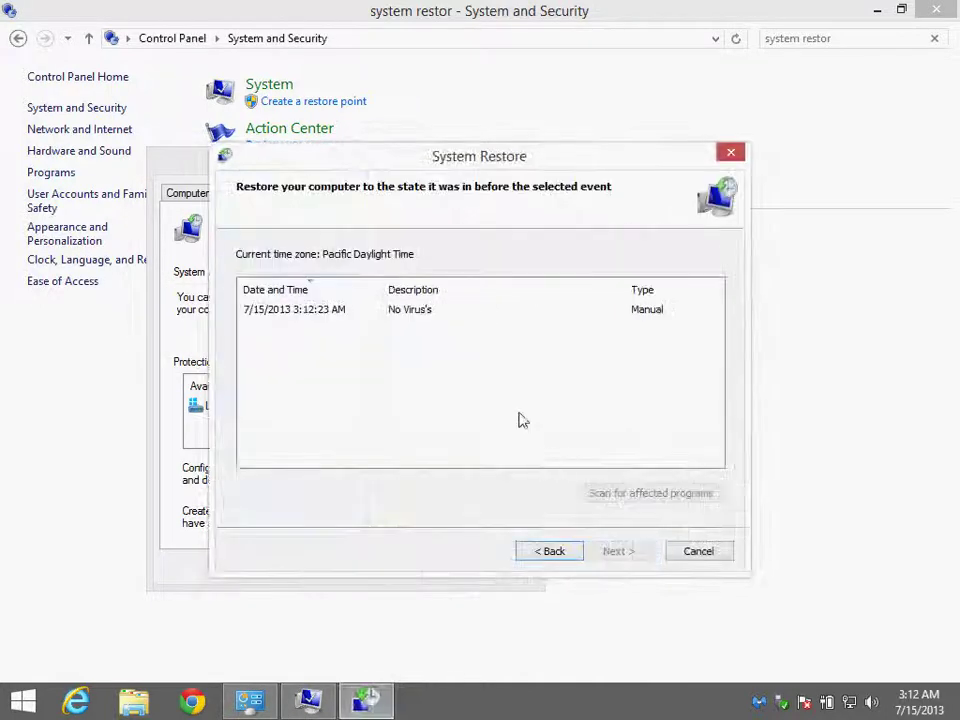
{"action": "left_click", "coordinate": [400, 313]}
{"action": "left_click", "coordinate": [700, 551]}
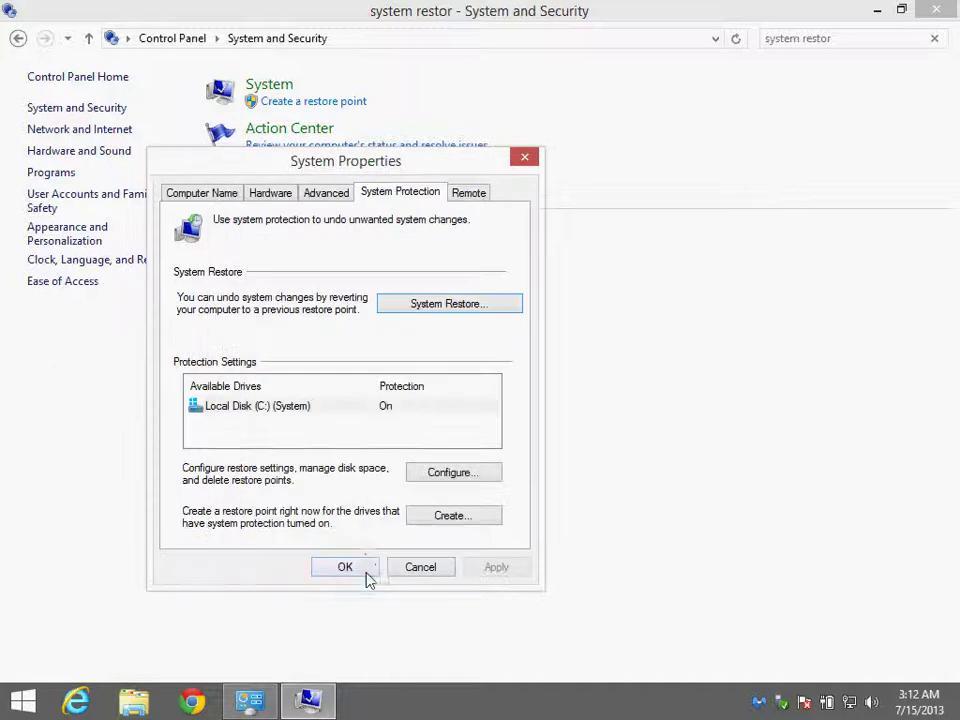
{"action": "left_click", "coordinate": [367, 562]}
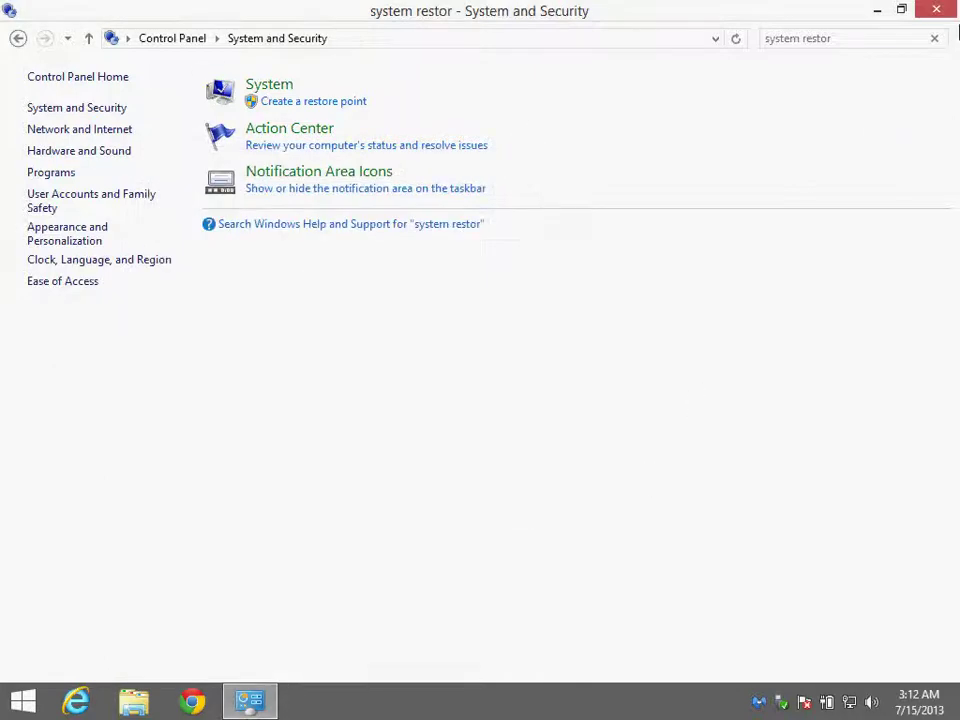
{"action": "left_click", "coordinate": [940, 11]}
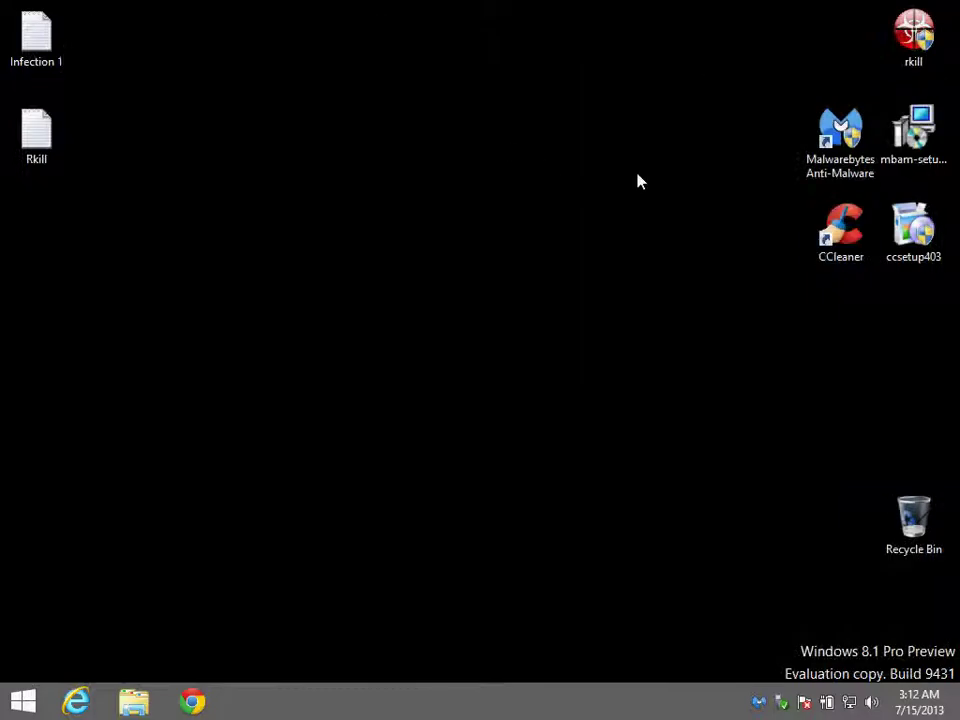
- Move the Malwarebytes and CCleaner shortcuts into the left column
{"action": "left_click_drag", "start_coordinate": [713, 100], "coordinate": [842, 242]}
{"action": "left_click_drag", "start_coordinate": [840, 135], "coordinate": [40, 380]}
{"action": "left_click", "coordinate": [219, 357]}
- Permanently delete the mbam-setup and ccsetup403 installer files
{"action": "left_click_drag", "start_coordinate": [814, 304], "coordinate": [921, 110]}
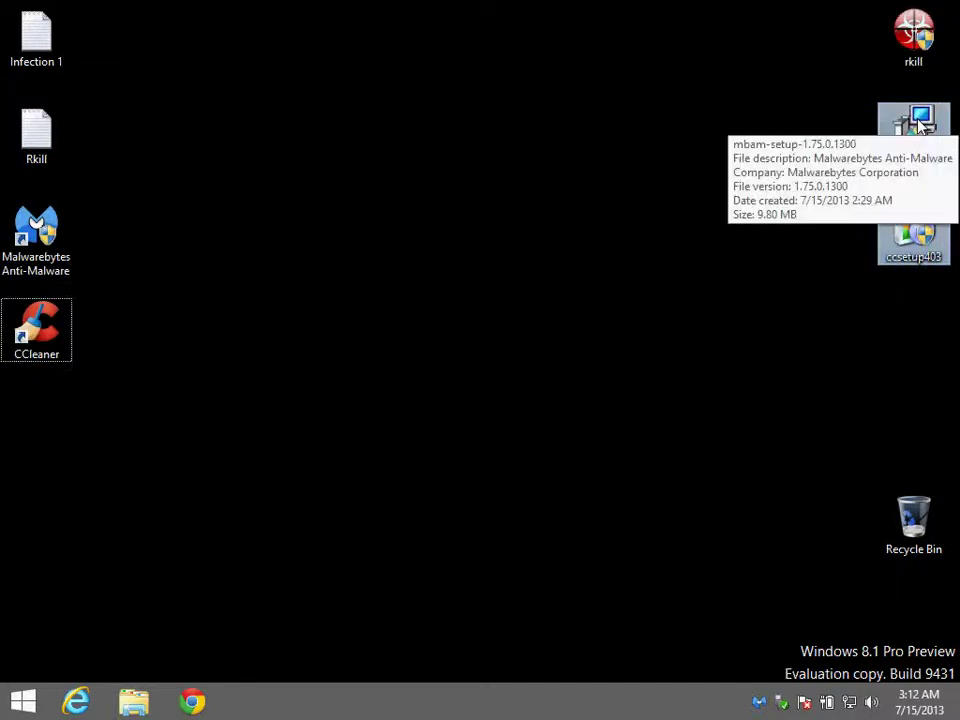
{"action": "key", "text": "shift+Delete"}
{"action": "key", "text": "Return"}
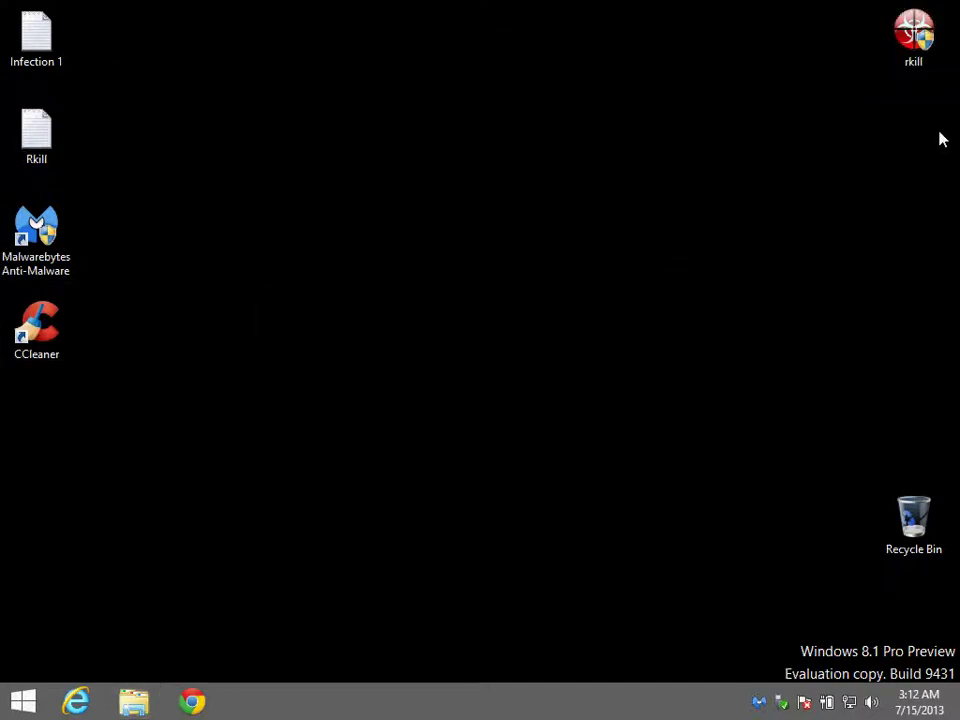
- Add the rkill icon to the left column and shift all five icons up
{"action": "left_click_drag", "start_coordinate": [893, 73], "coordinate": [50, 428]}
{"action": "left_click_drag", "start_coordinate": [100, 10], "coordinate": [58, 621]}
{"action": "left_click_drag", "start_coordinate": [167, 133], "coordinate": [60, 620]}
{"action": "left_click_drag", "start_coordinate": [36, 330], "coordinate": [36, 135]}
{"action": "left_click", "coordinate": [903, 262]}
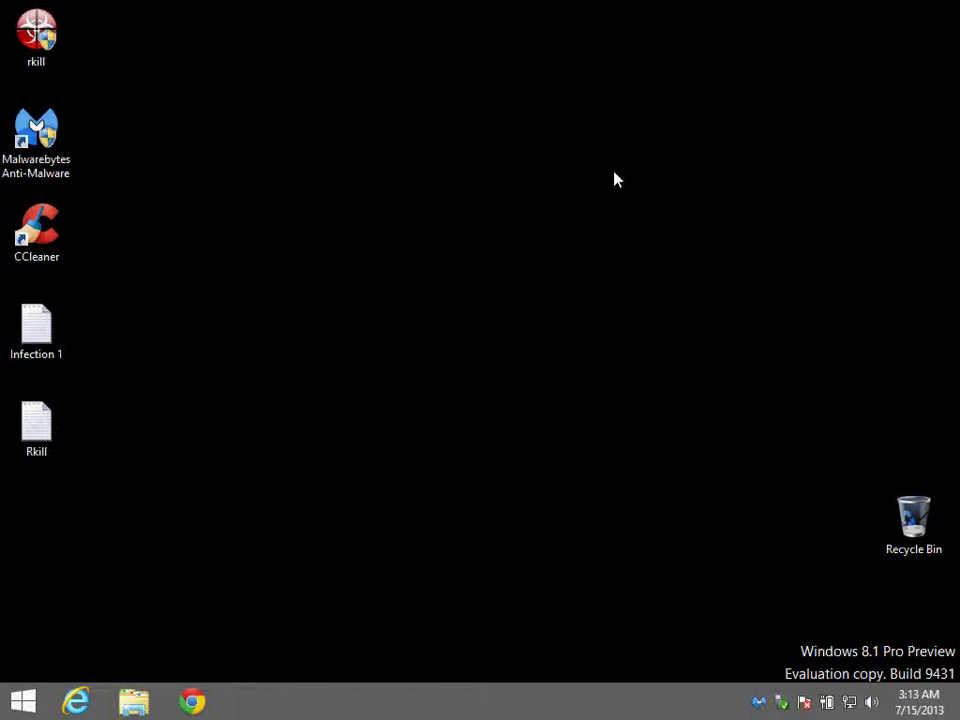
- Select the Malwarebytes shortcut and bring up the desktop context menu
{"action": "left_click", "coordinate": [51, 154]}
{"action": "left_click", "coordinate": [282, 211]}
{"action": "left_click", "coordinate": [64, 133]}
{"action": "left_click", "coordinate": [250, 277]}
{"action": "right_click", "coordinate": [430, 177]}
{"action": "left_click", "coordinate": [384, 165]}
{"action": "right_click", "coordinate": [382, 160]}
{"action": "left_click", "coordinate": [352, 148]}
{"action": "right_click", "coordinate": [448, 134]}
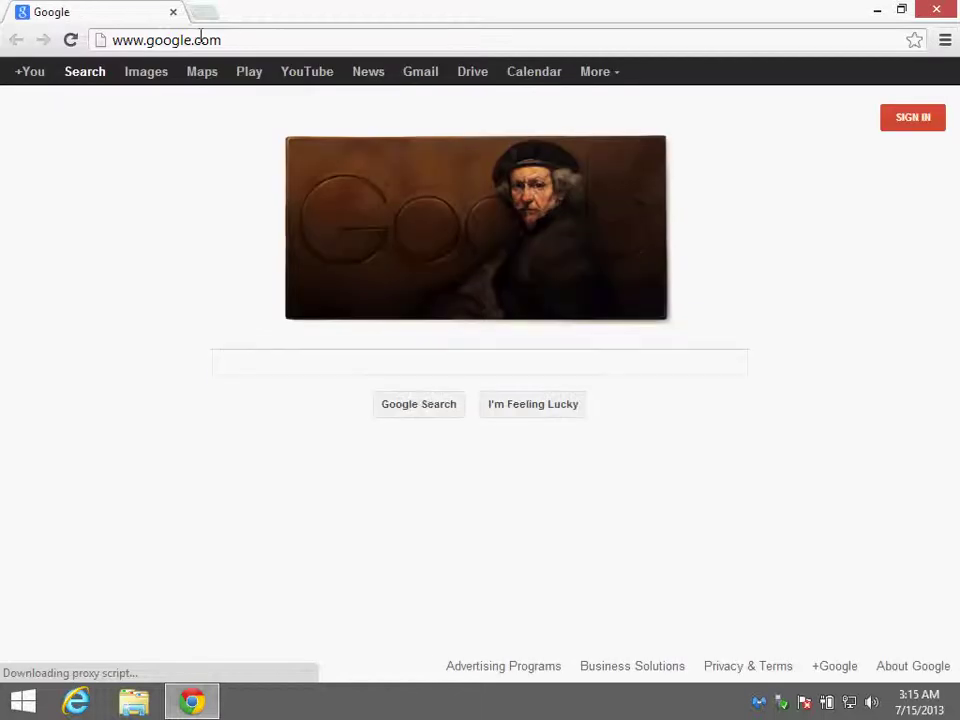
- Open the Chrome Web Store in a new tab and search it for 'adblock'
{"action": "left_click", "coordinate": [203, 20]}
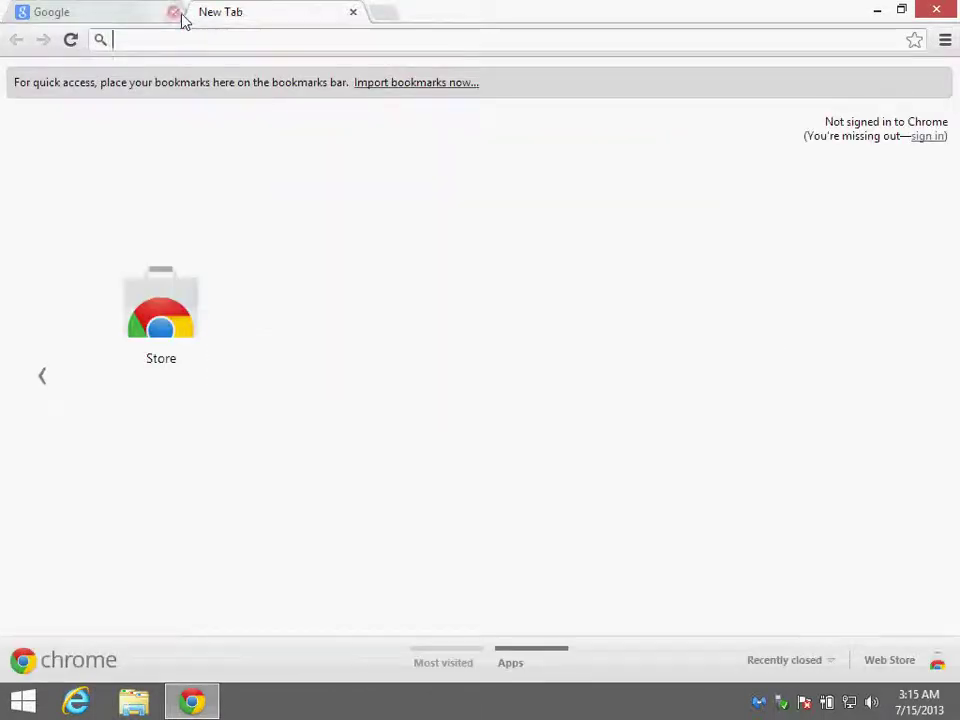
{"action": "left_click", "coordinate": [175, 13]}
{"action": "left_click", "coordinate": [156, 313]}
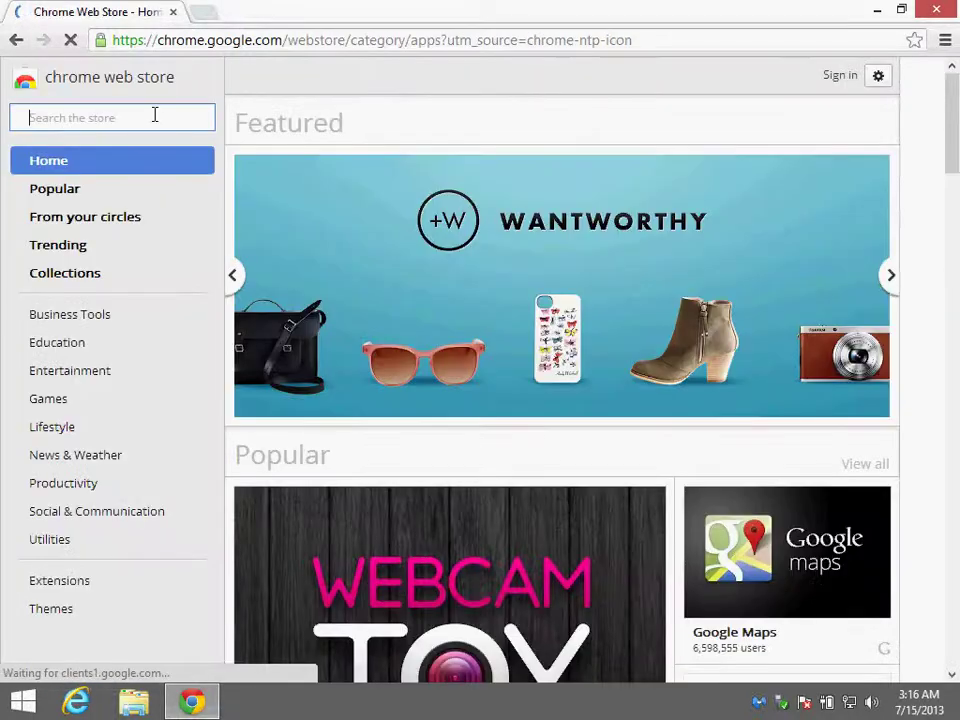
{"action": "type", "text": "adblock"}
{"action": "key", "text": "Return"}
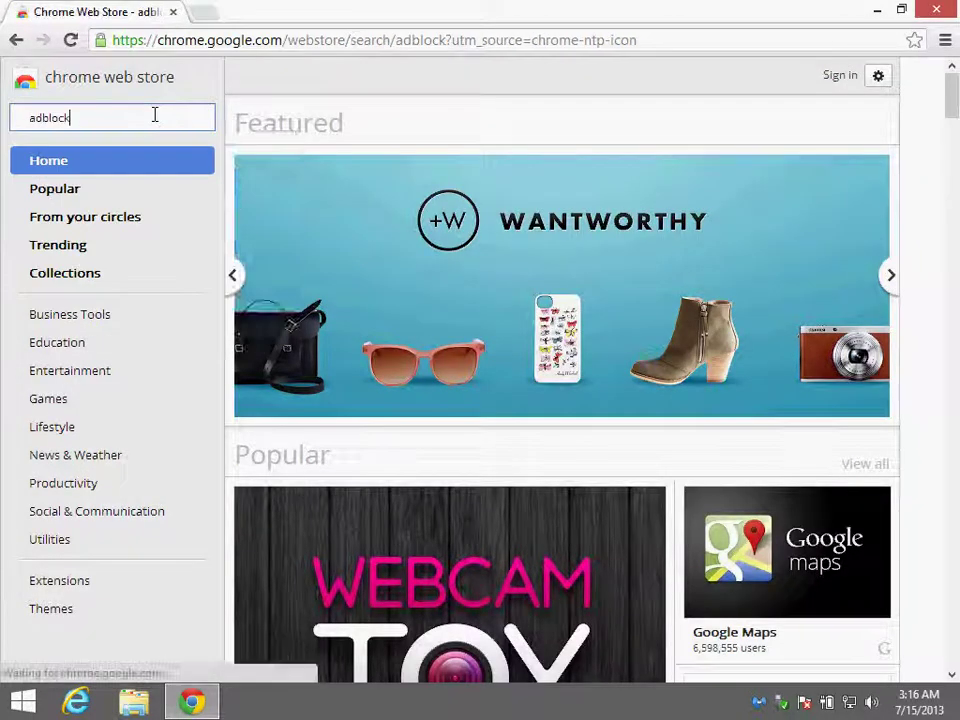
- Add the AdBlock extension to Chrome from the results and dismiss its welcome tab
{"action": "scroll", "coordinate": [511, 382], "scroll_direction": "down", "scroll_amount": 3}
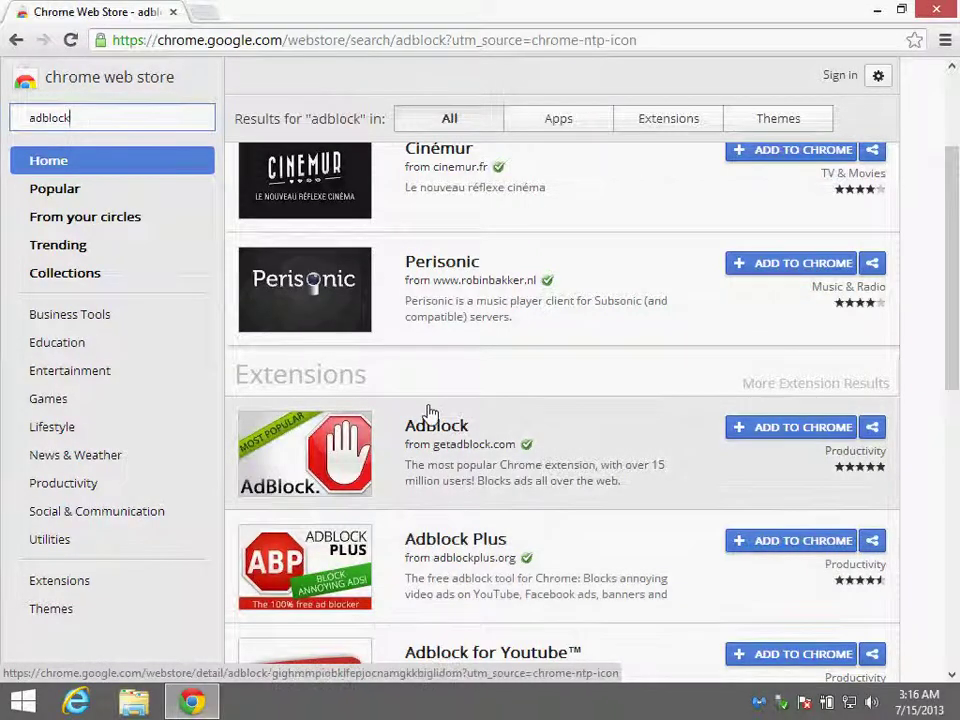
{"action": "left_click", "coordinate": [758, 431]}
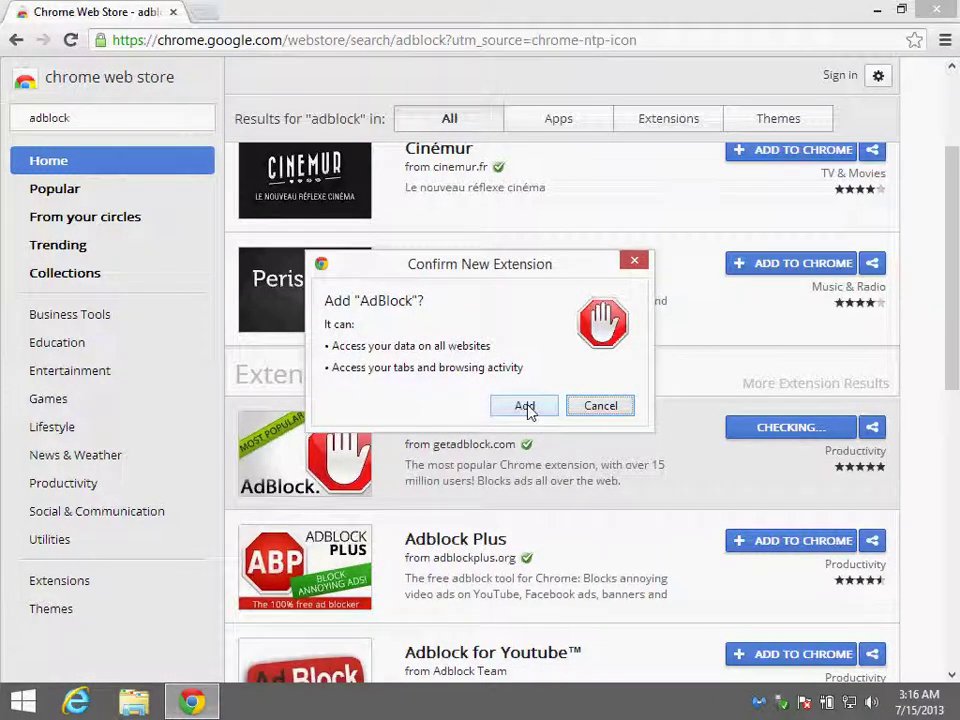
{"action": "left_click", "coordinate": [525, 408]}
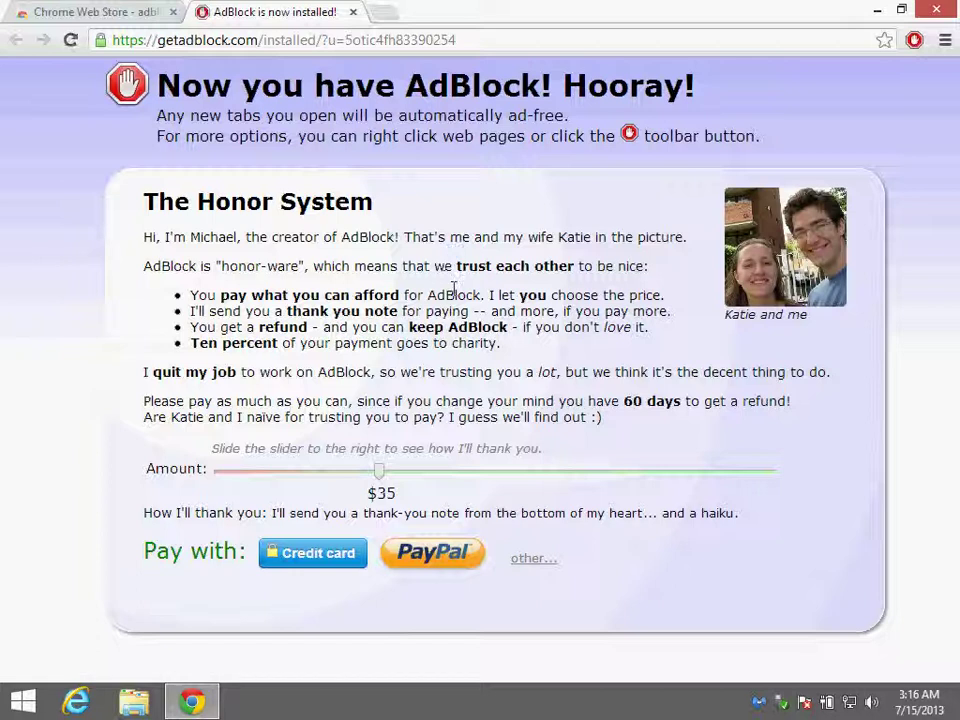
{"action": "left_click", "coordinate": [354, 12]}
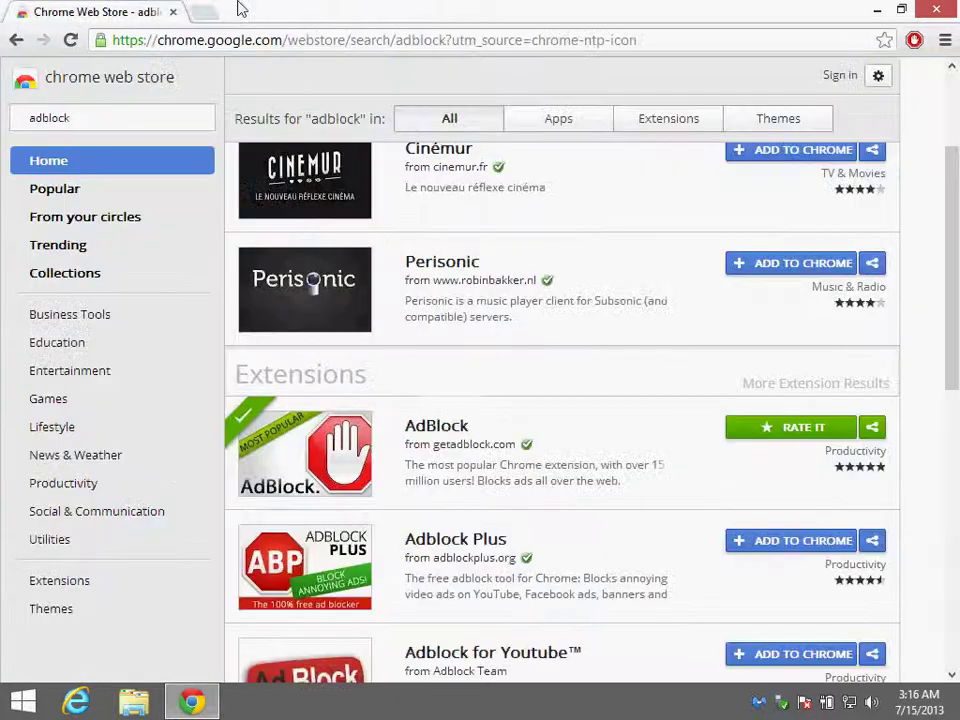
- Restart Chrome, hide AdBlock's toolbar button, and load Google News to confirm browsing works
{"action": "left_click", "coordinate": [932, 14]}
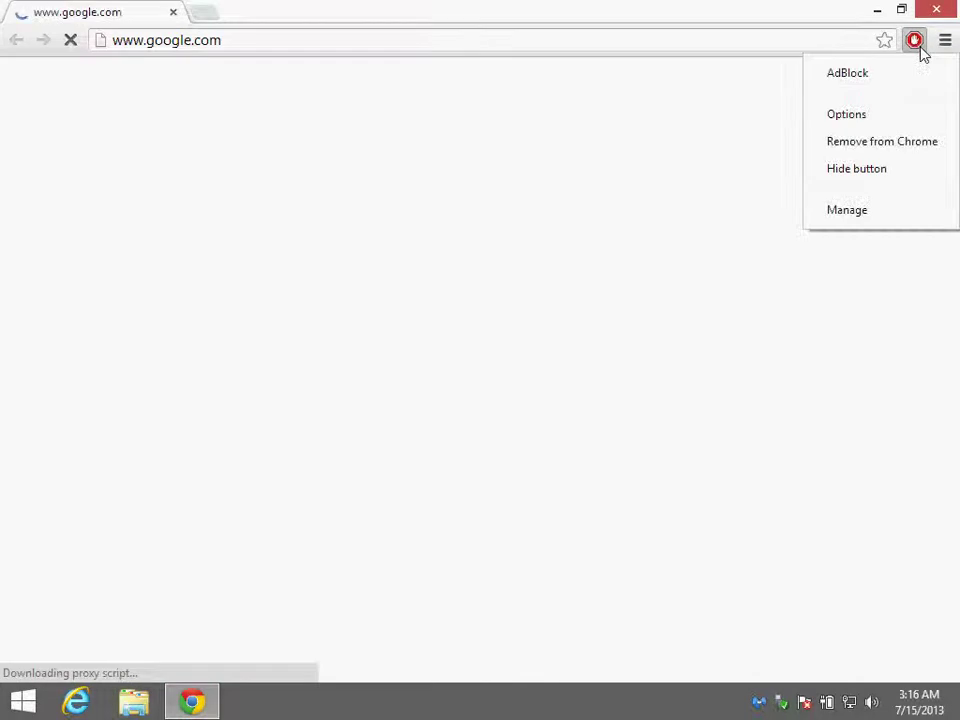
{"action": "left_click", "coordinate": [860, 169]}
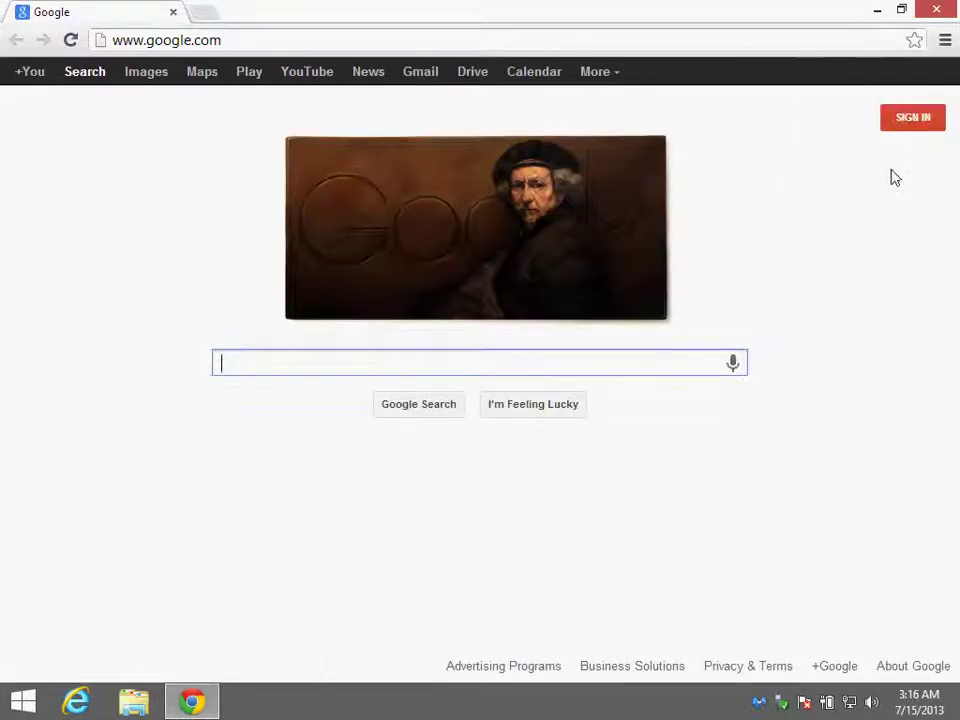
{"action": "left_click", "coordinate": [368, 74]}
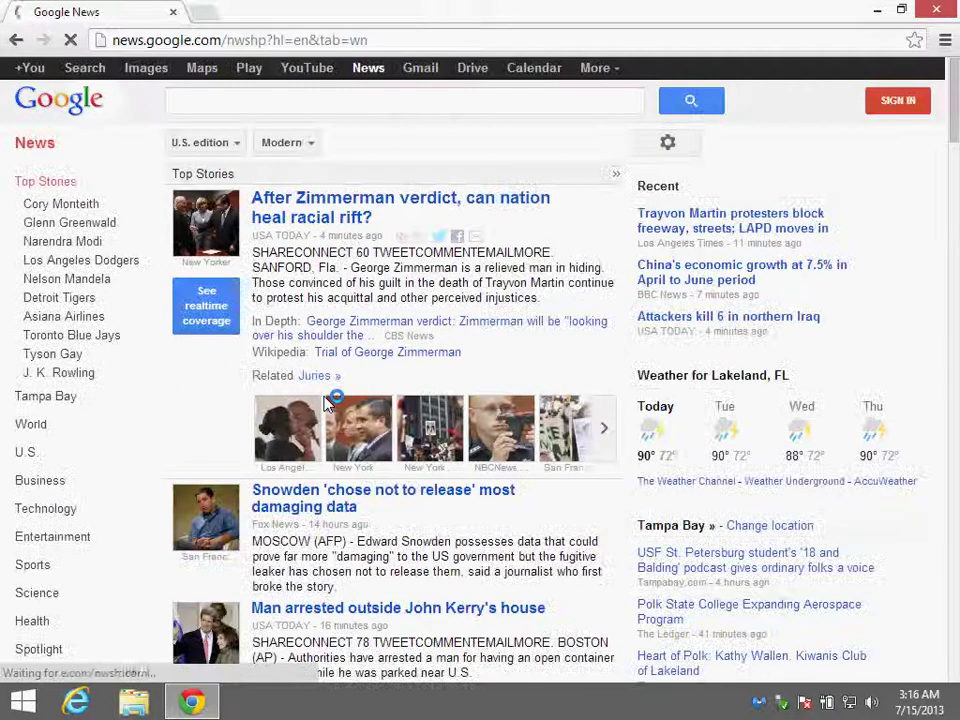